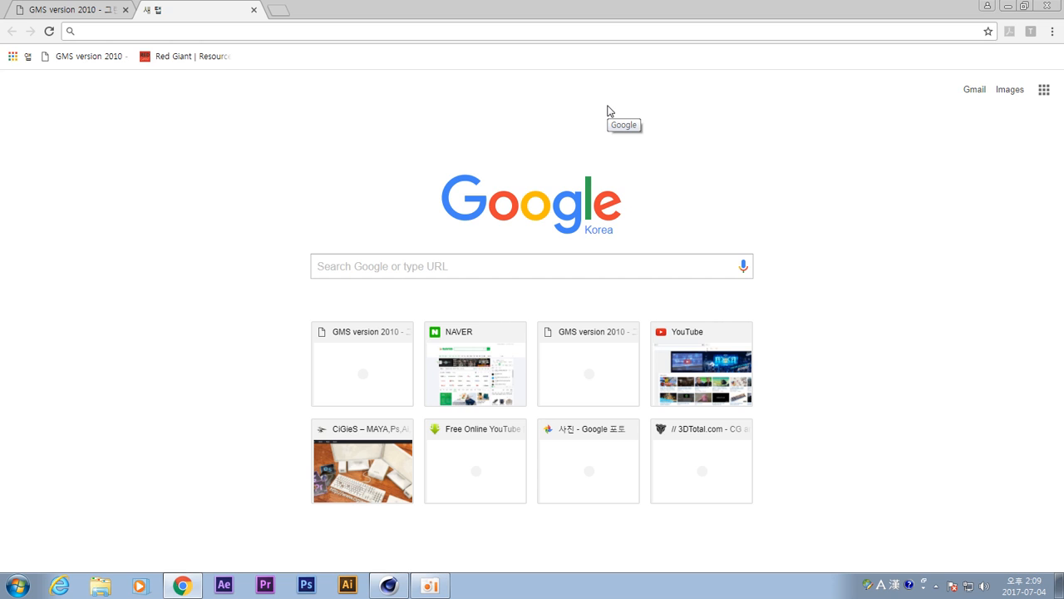
Search Google Images for lego blueprints and open the blue LEGO minifigure blueprint with front and side views.
type("lego")
key("Return")
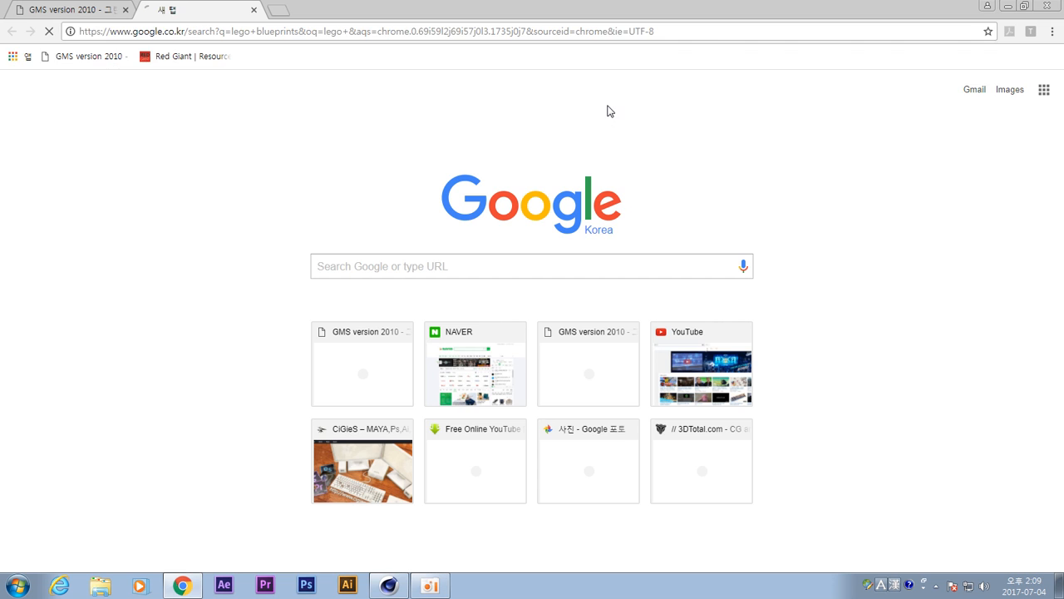
left_click(160, 113)
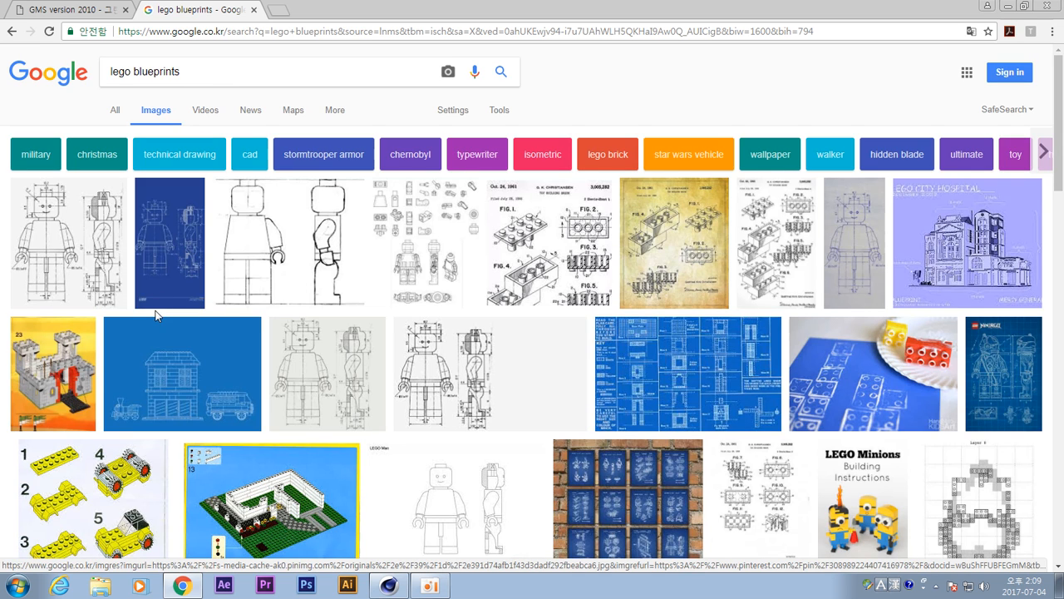
left_click(153, 225)
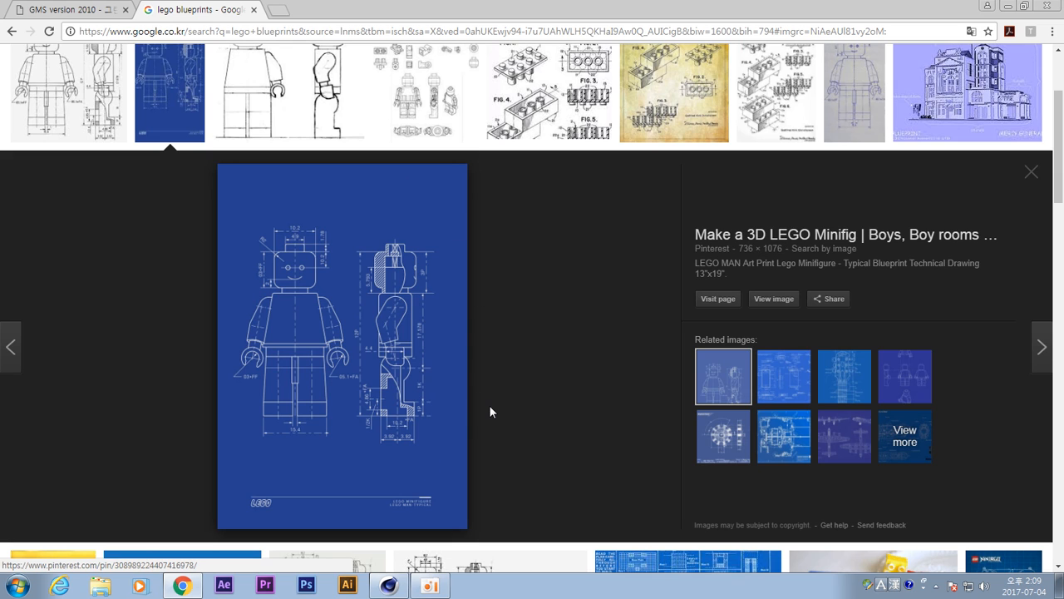
Switch to Cinema 4D and add a plane primitive to the empty scene.
left_click(389, 586)
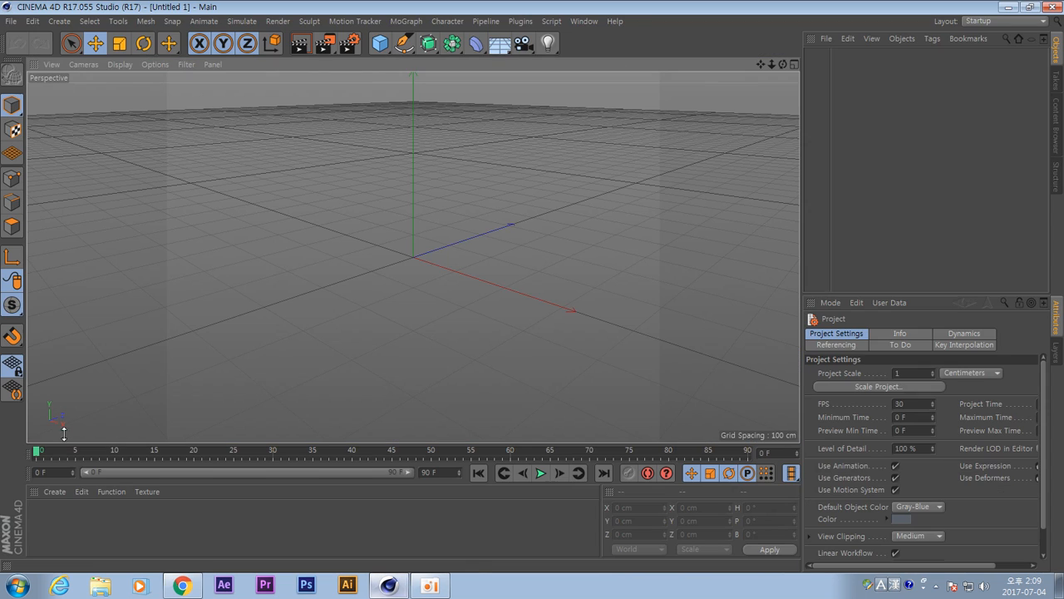
middle_click_drag(507, 155, 503, 260, "alt")
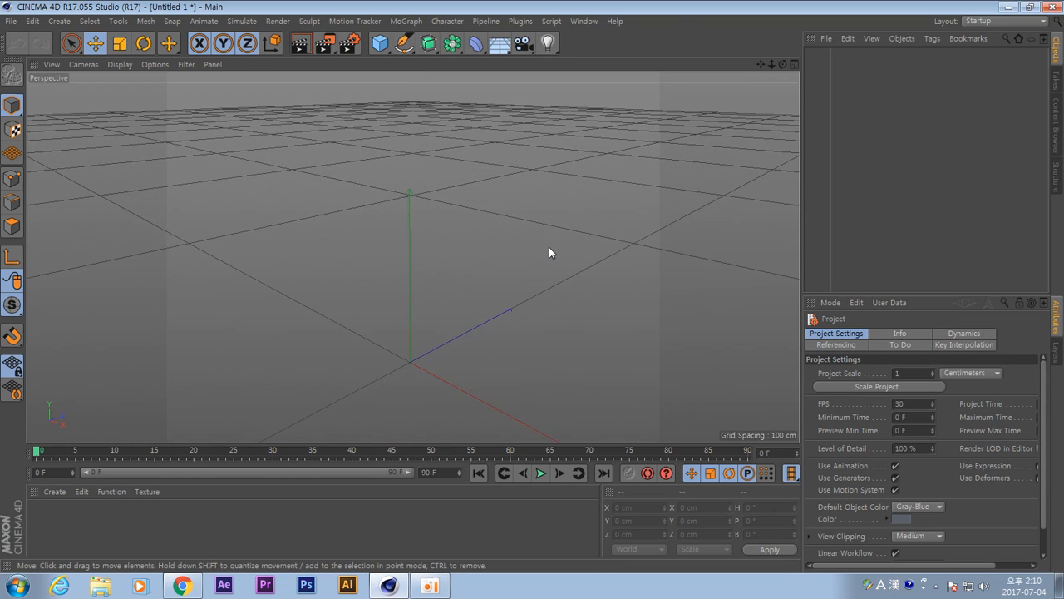
right_click_drag(549, 247, 435, 261, "alt")
left_click_drag(435, 261, 556, 286, "alt")
left_click_drag(297, 164, 541, 225, "alt")
left_click(378, 41)
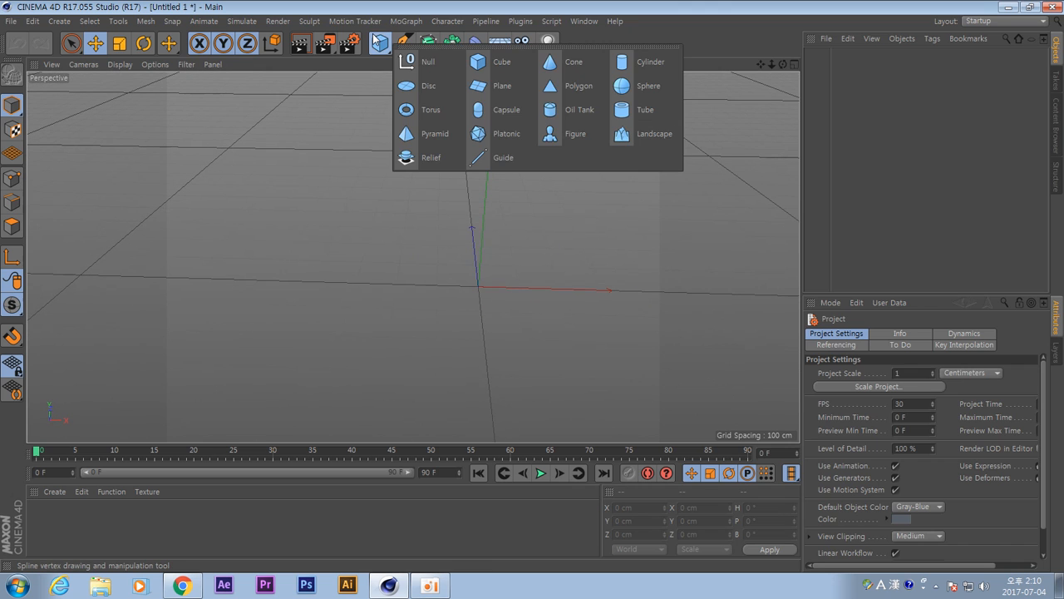
left_click(499, 84)
Set the plane's width to 736 cm and its height to 1076 cm.
middle_click_drag(590, 252, 617, 241, "alt")
right_click_drag(501, 237, 537, 257, "alt")
left_click_drag(537, 256, 582, 293, "alt")
left_click(897, 362)
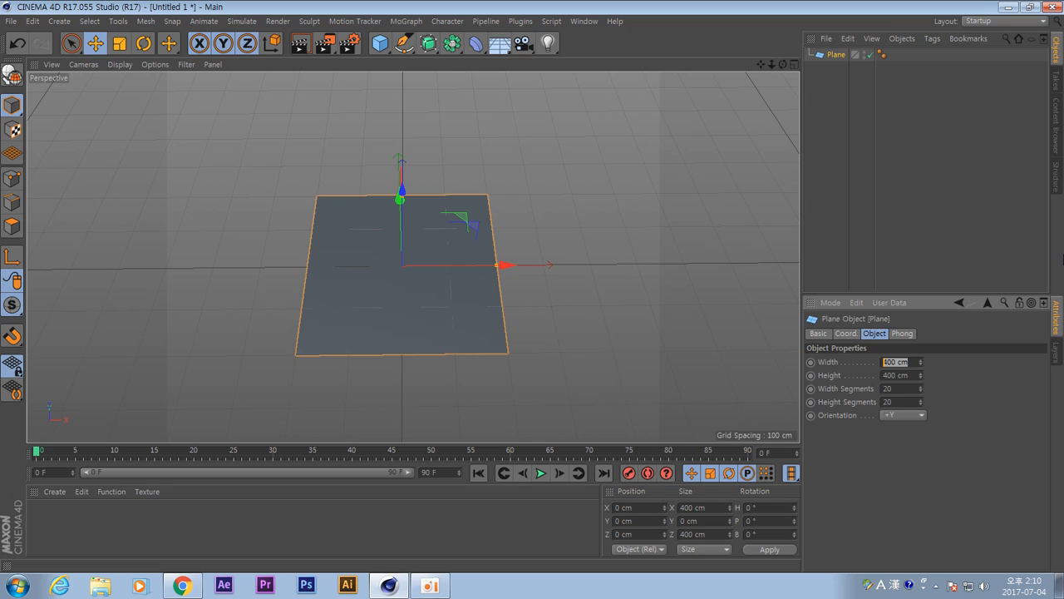
type("1")
key("Tab")
type("10")
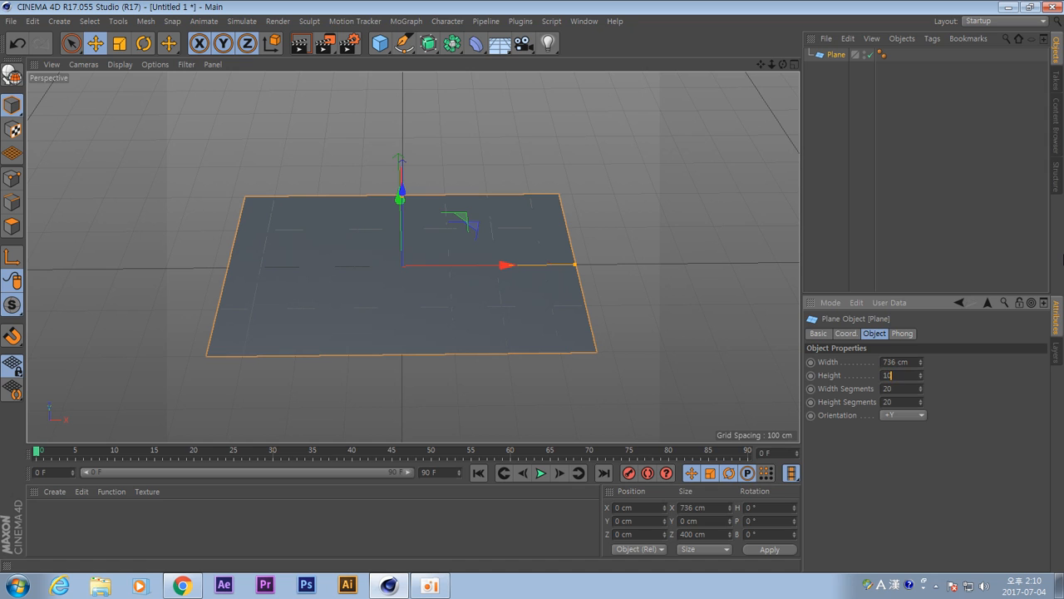
type("76")
key("Return")
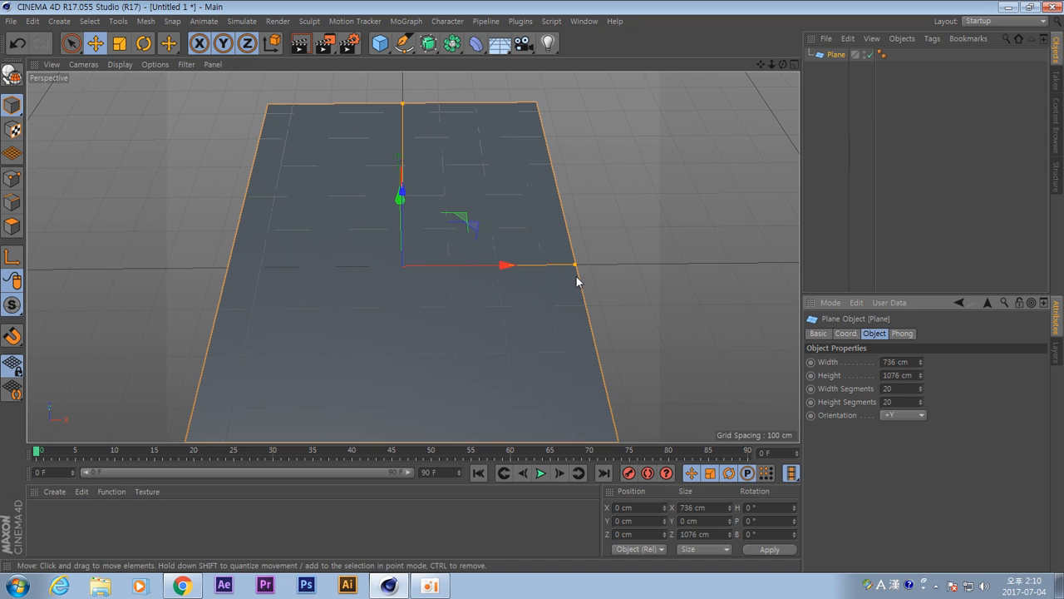
Set the plane's width and height segments to 1 and show the viewport in Constant Shading (Lines).
left_click_drag(627, 304, 578, 258, "alt")
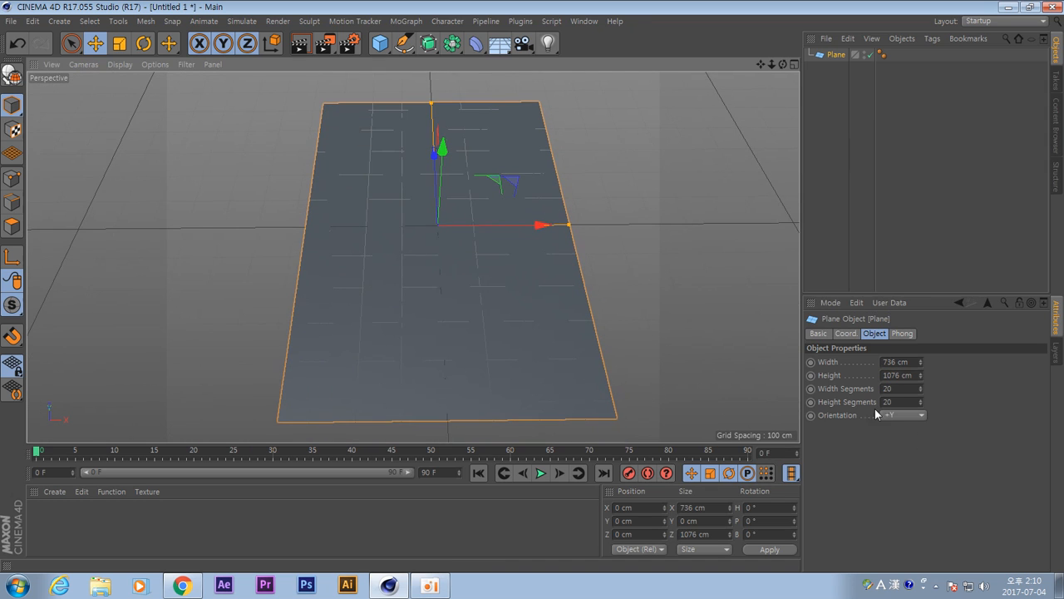
left_click(896, 389)
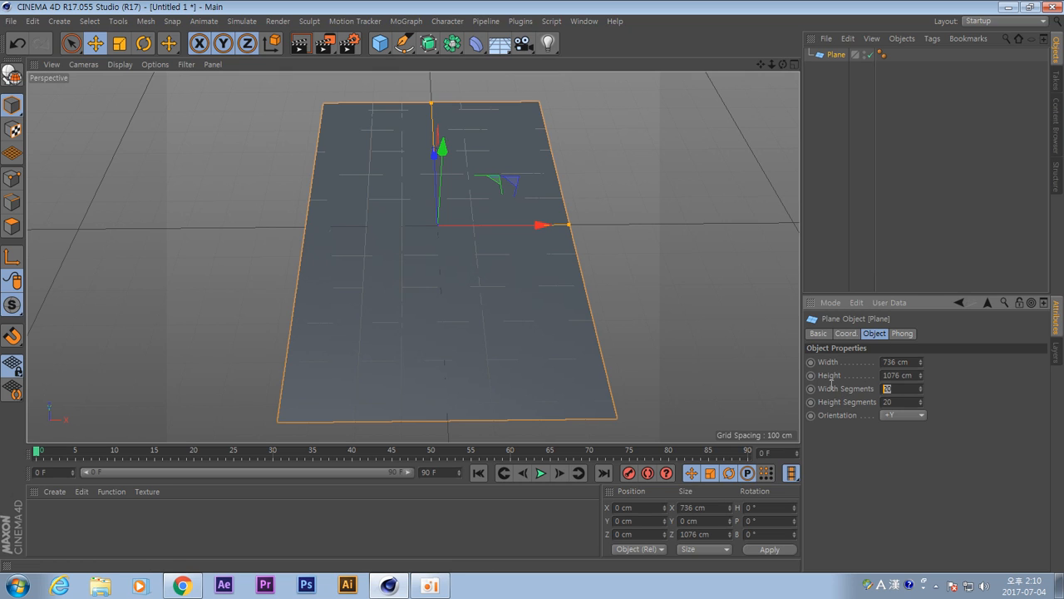
key("Tab")
left_click(120, 64)
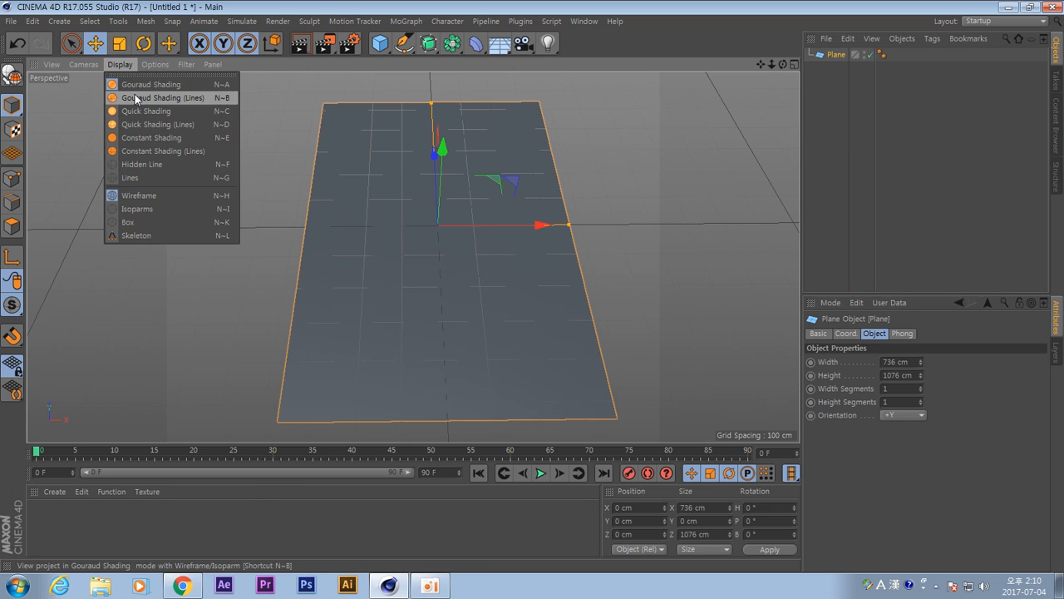
left_click(146, 152)
Set the plane's width and height segments to 20.
left_click_drag(909, 389, 720, 365)
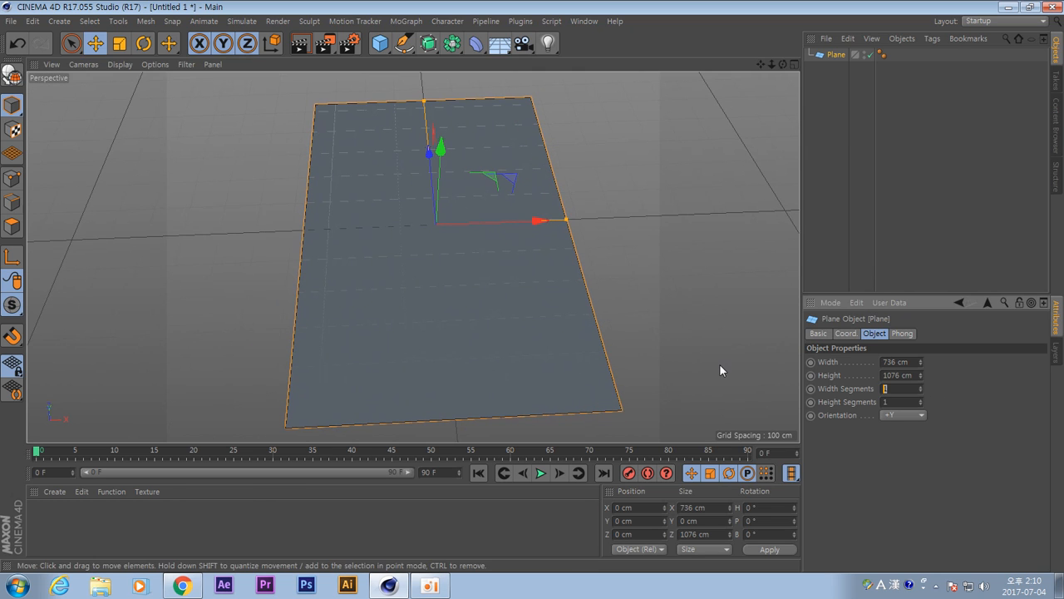
type("20")
key("Tab")
type("20")
key("Return")
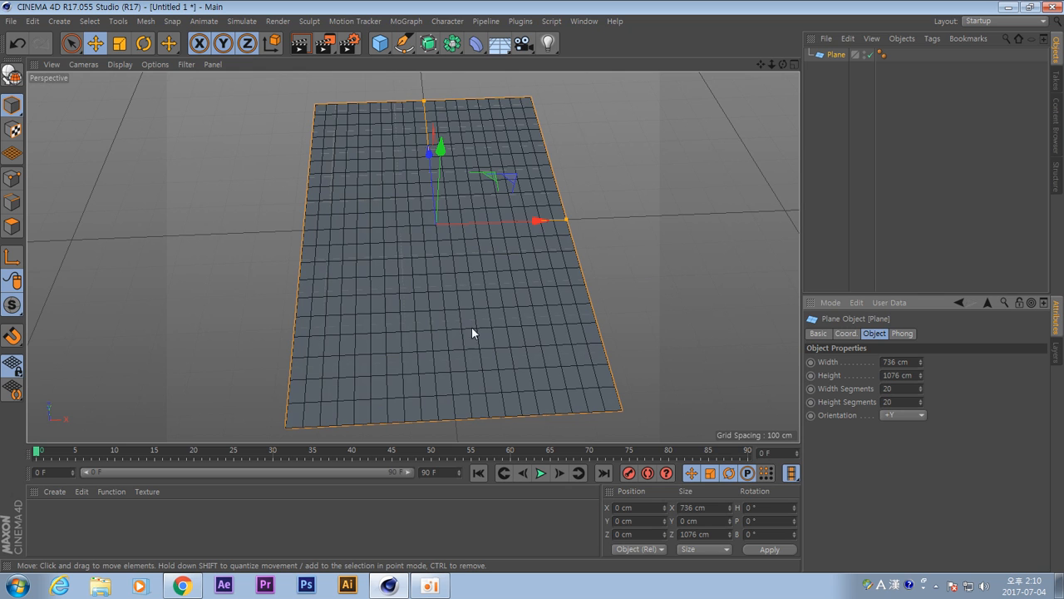
left_click_drag(581, 299, 646, 311, "alt")
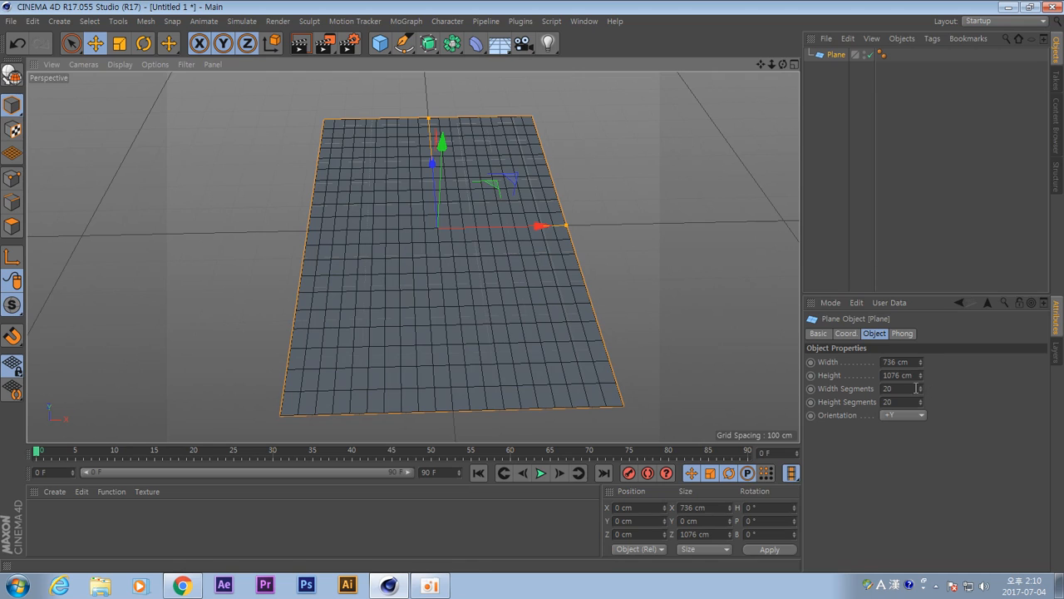
Return the plane's width and height segments to 1.
type("1")
key("Tab")
type("1")
key("Return")
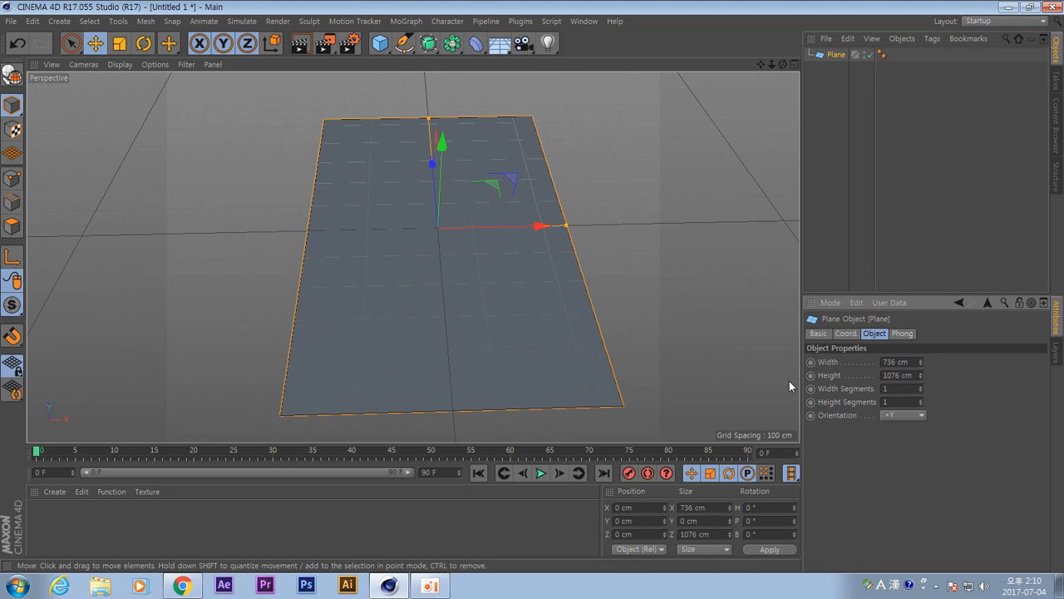
Set the plane's orientation to +Z.
middle_click_drag(587, 243, 595, 245, "alt")
right_click_drag(670, 285, 612, 289, "alt")
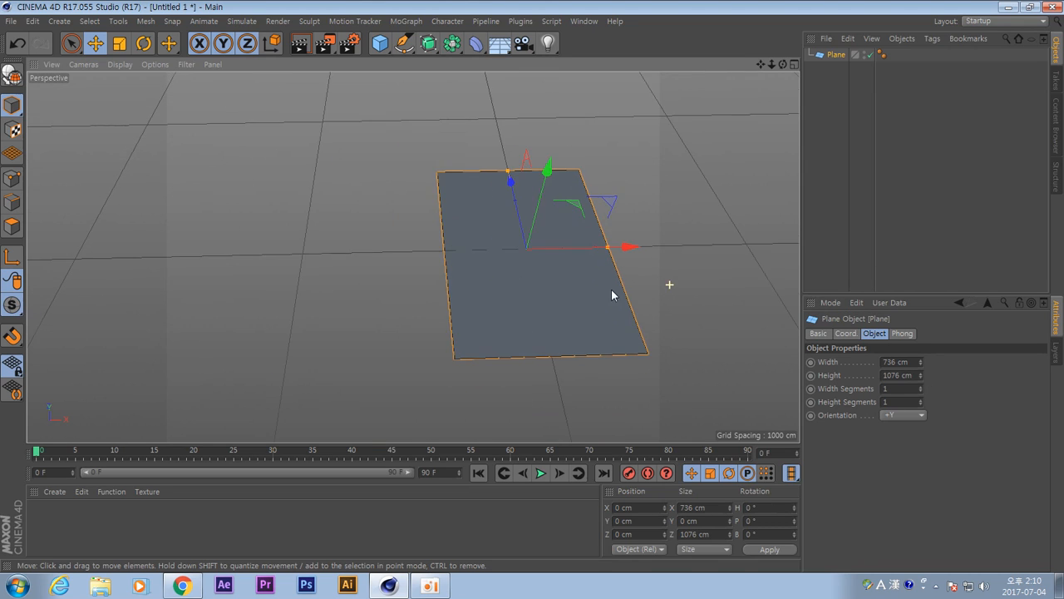
middle_click_drag(604, 279, 517, 304, "alt")
left_click_drag(516, 309, 520, 280, "alt")
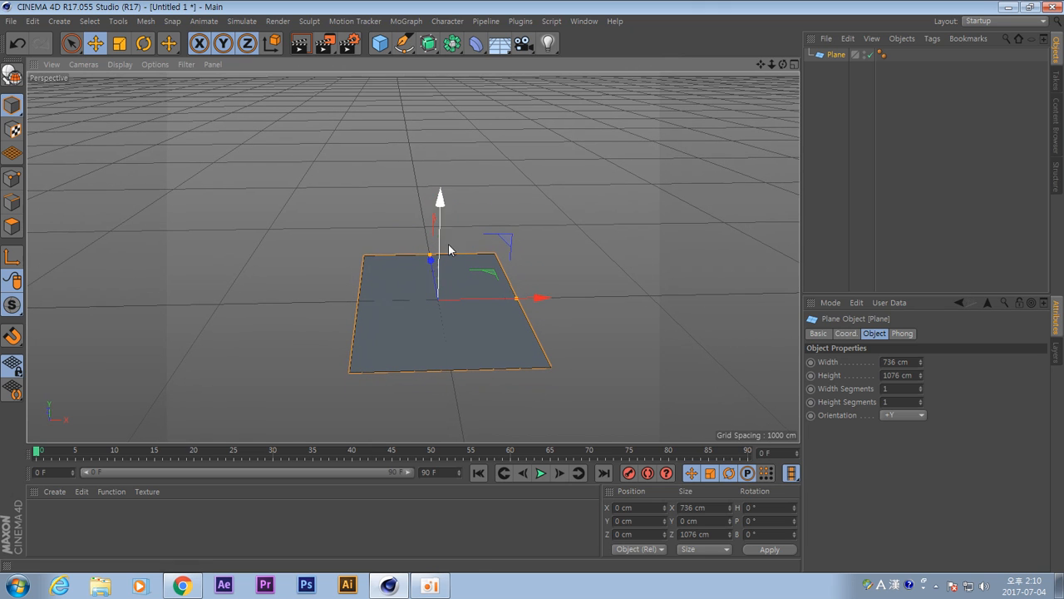
left_click_drag(477, 366, 473, 383, "alt")
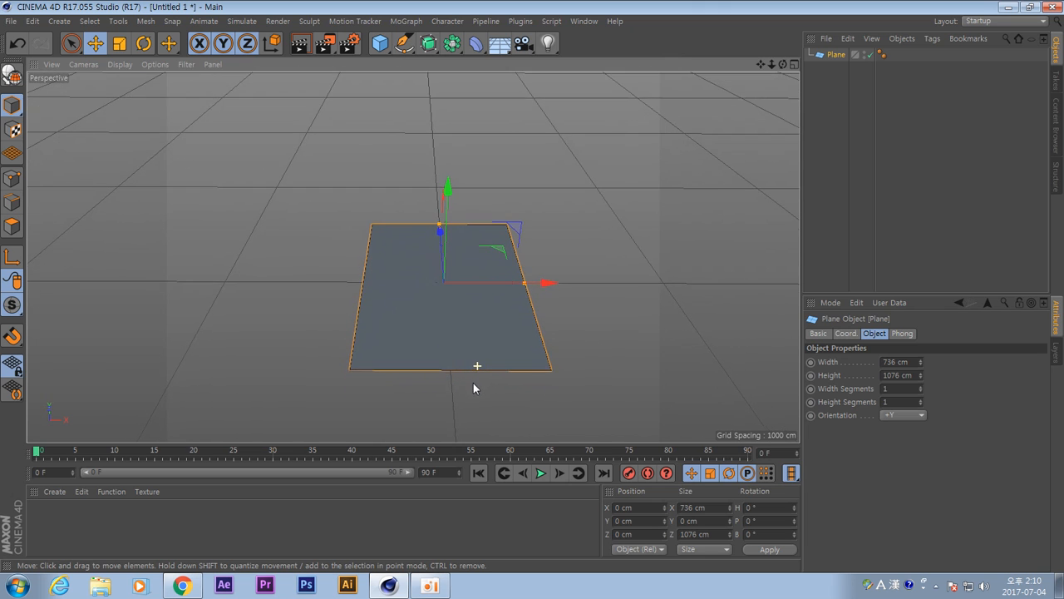
right_click_drag(474, 383, 512, 393, "alt")
left_click_drag(511, 392, 450, 376, "alt")
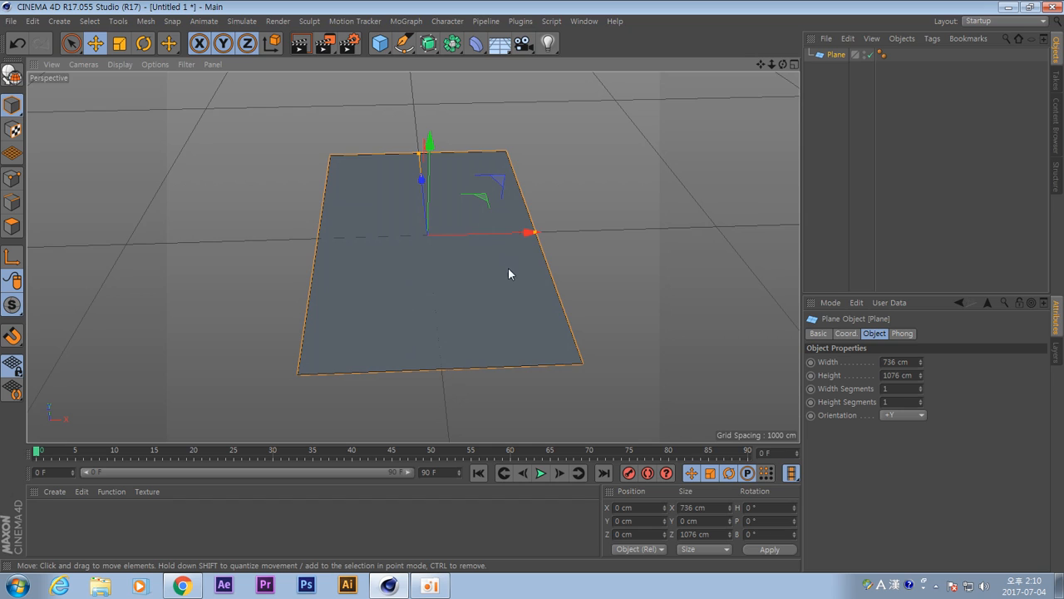
left_click_drag(508, 266, 404, 208, "alt")
left_click(914, 415)
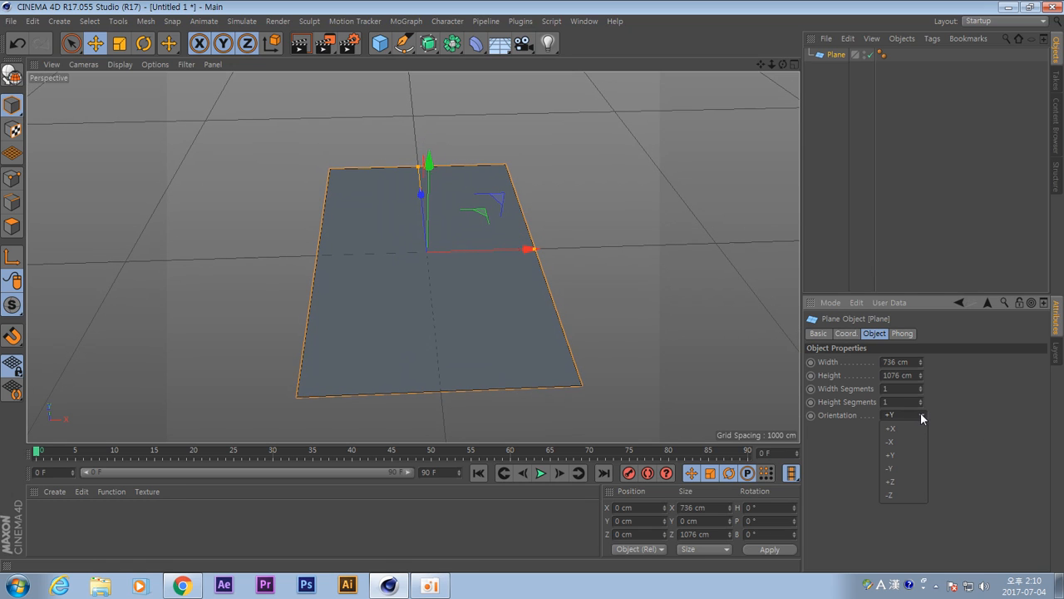
left_click(904, 482)
left_click_drag(631, 345, 625, 293, "alt")
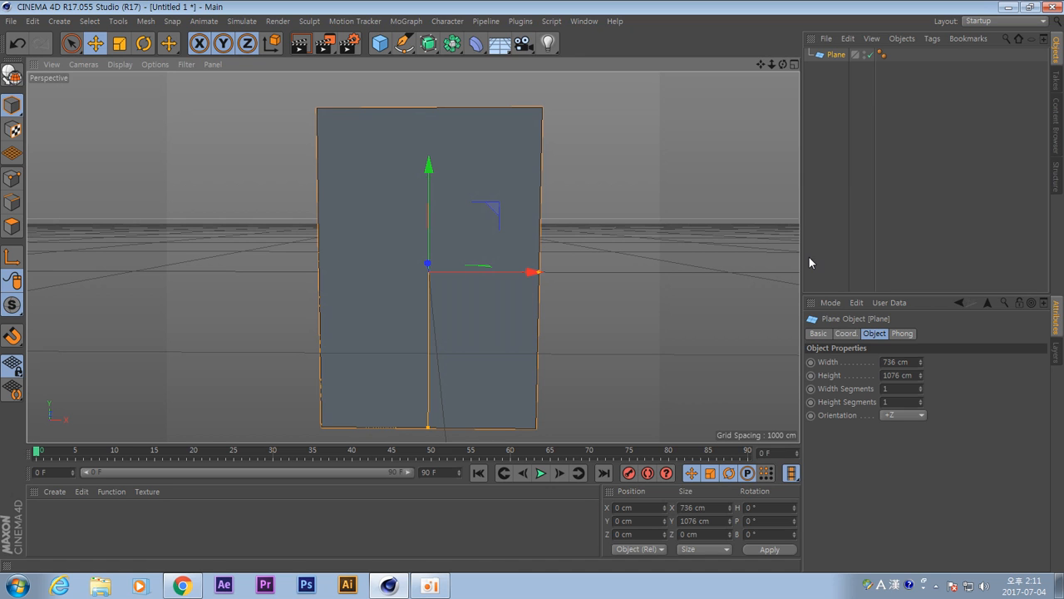
Create a new material and load the legobp image from the image folder as its color texture.
middle_click_drag(573, 295, 577, 271, "alt")
left_click_drag(576, 271, 588, 278, "alt")
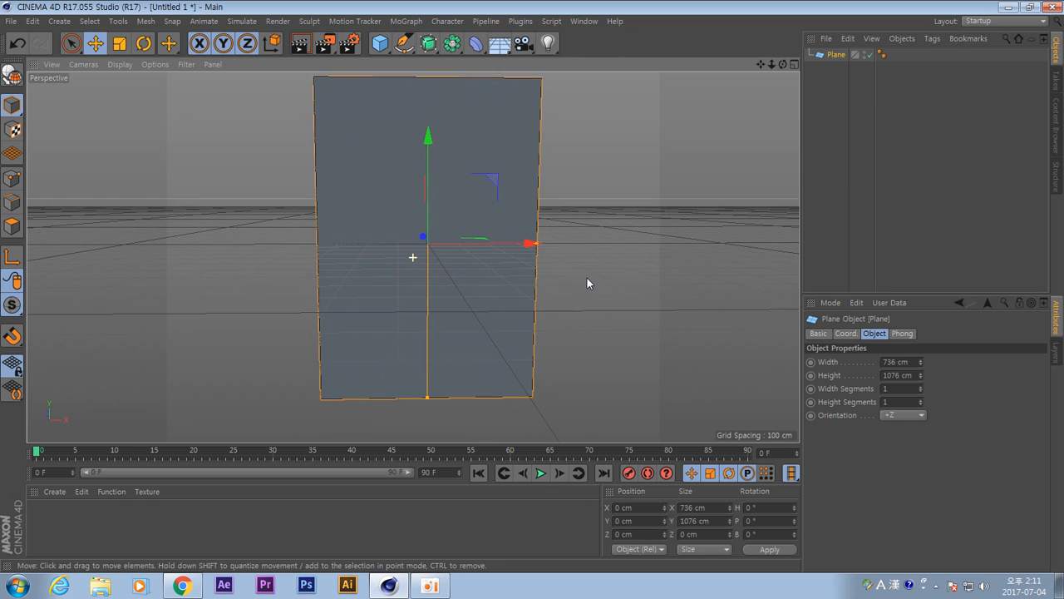
middle_click_drag(587, 277, 585, 290, "alt")
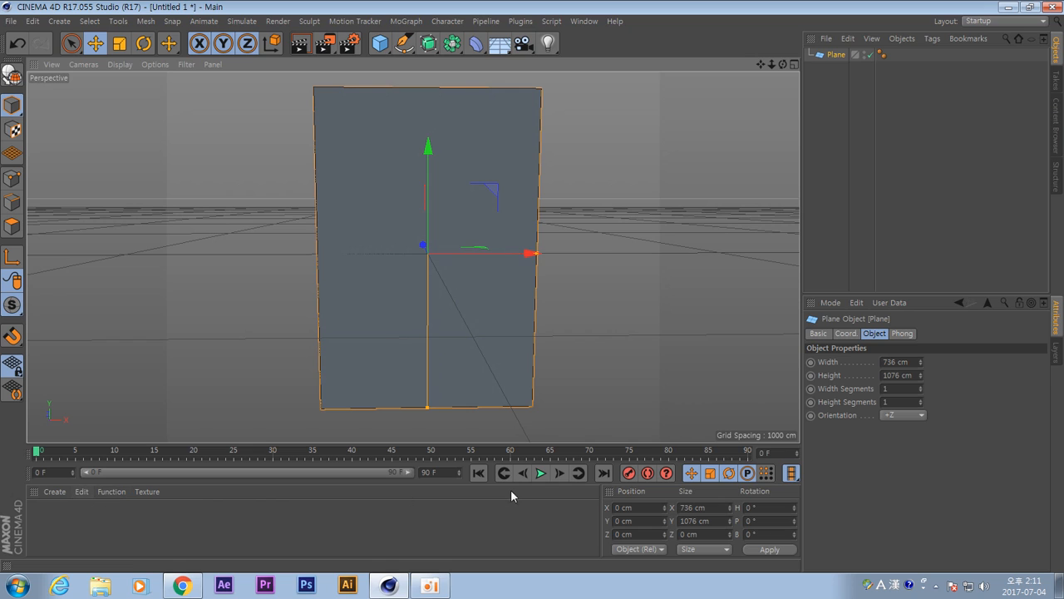
double_click(93, 521)
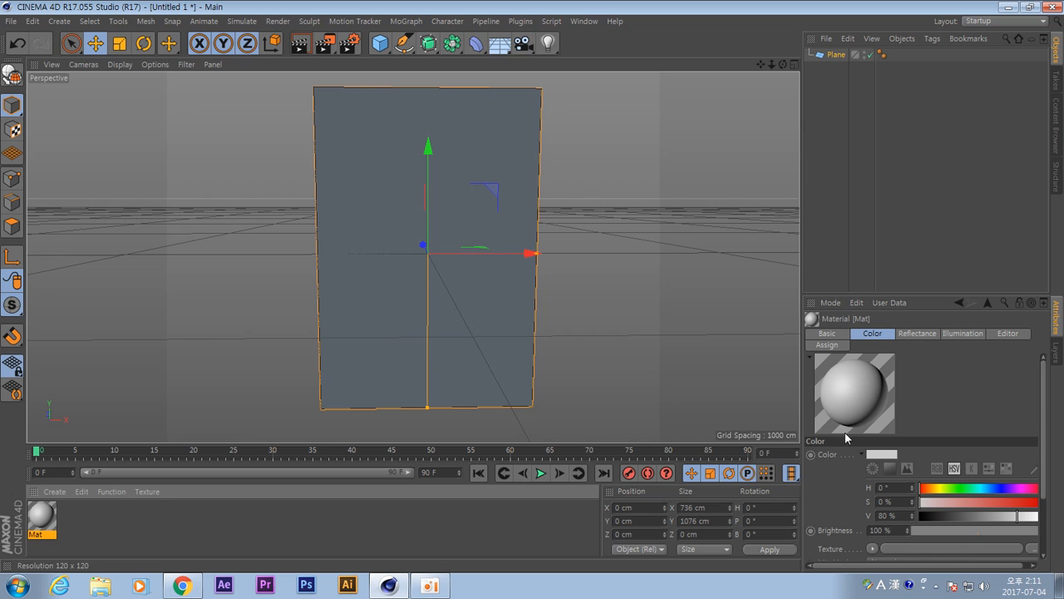
scroll(847, 458, "down", 2)
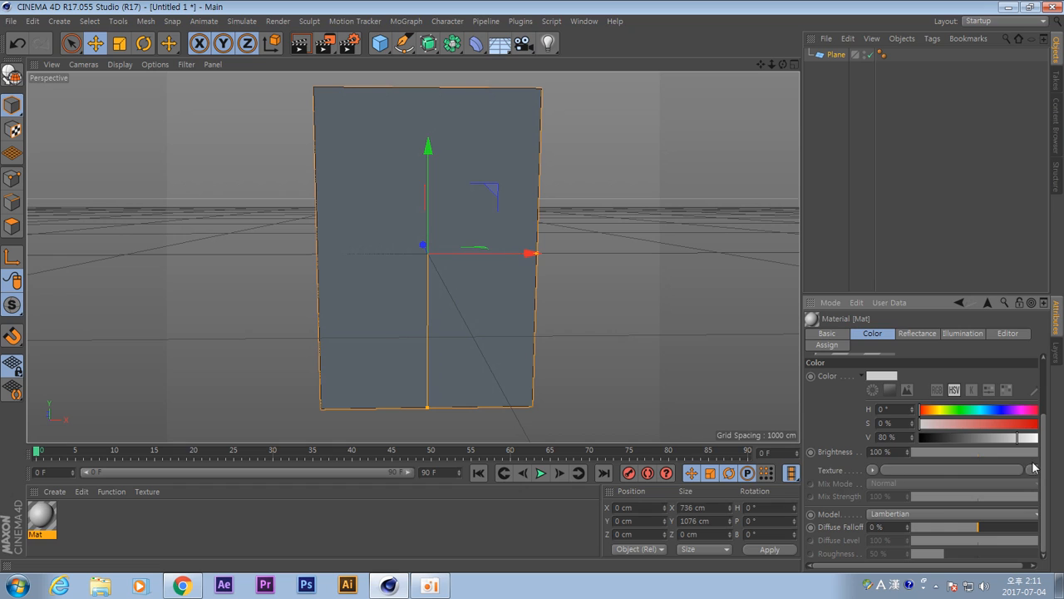
scroll(1040, 466, "up", 2)
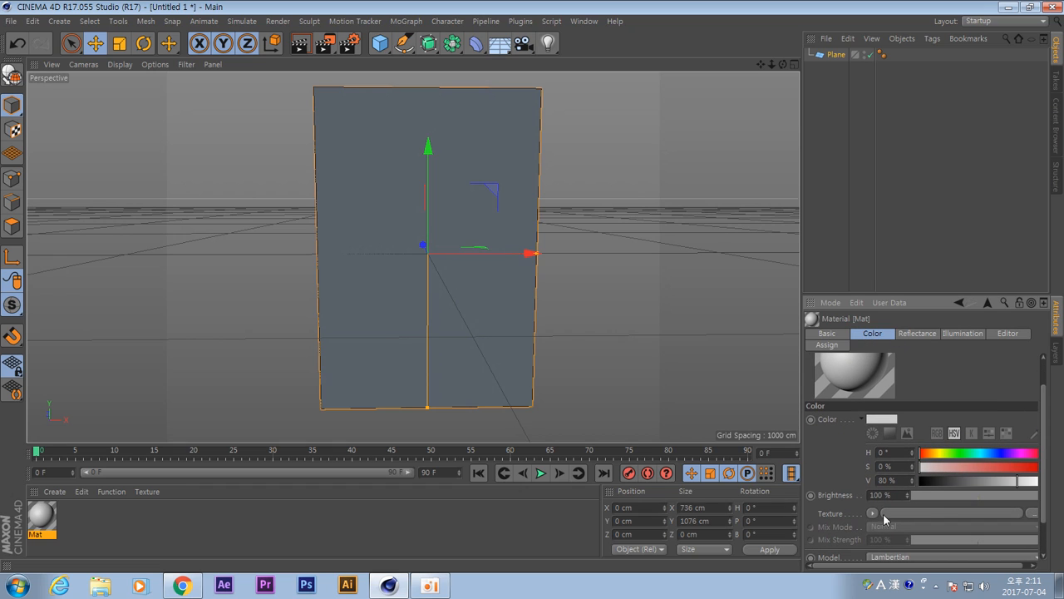
left_click(982, 513)
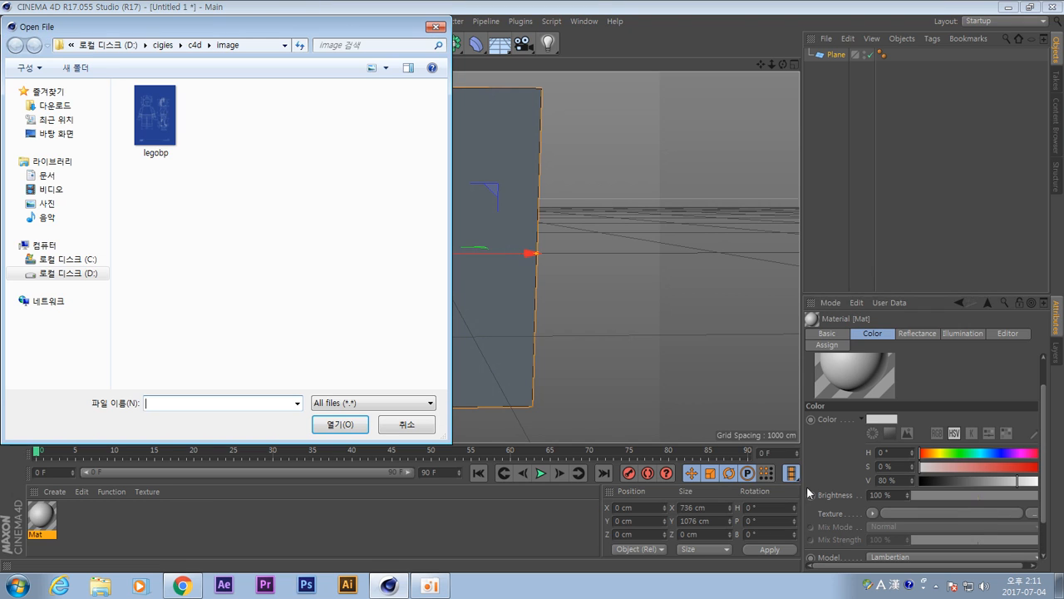
left_click(147, 100)
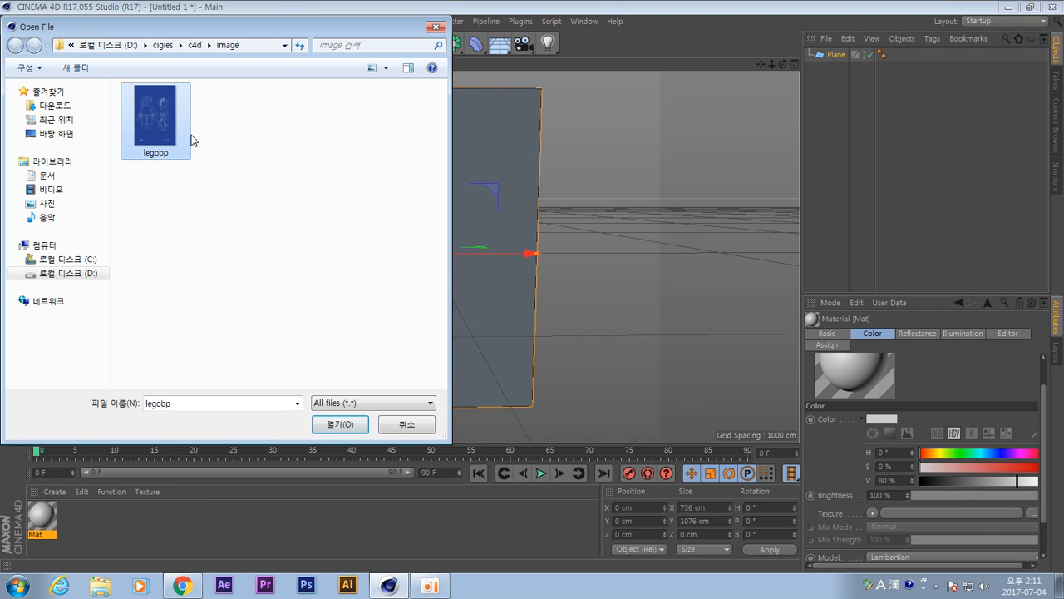
left_click(331, 426)
left_click(561, 340)
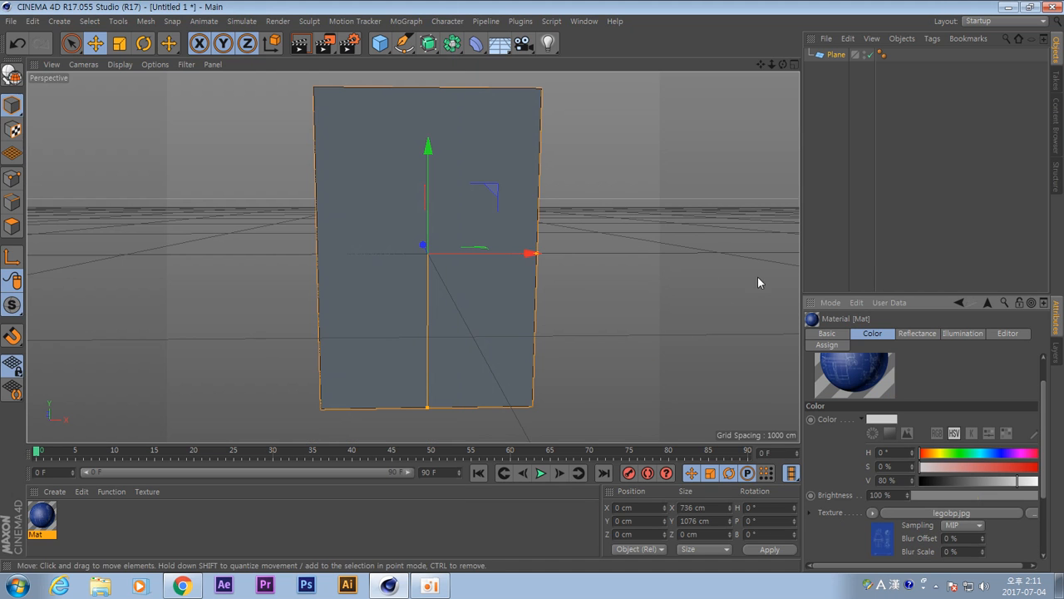
Apply the blueprint material to the plane and set the plane's orientation to -Z.
left_click(46, 522)
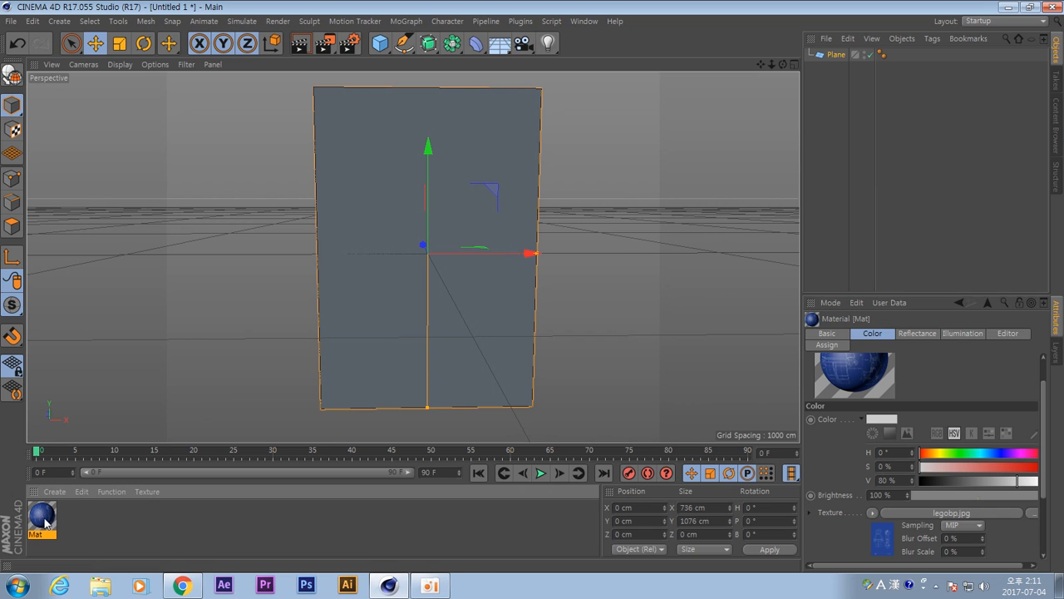
left_click_drag(46, 522, 838, 56)
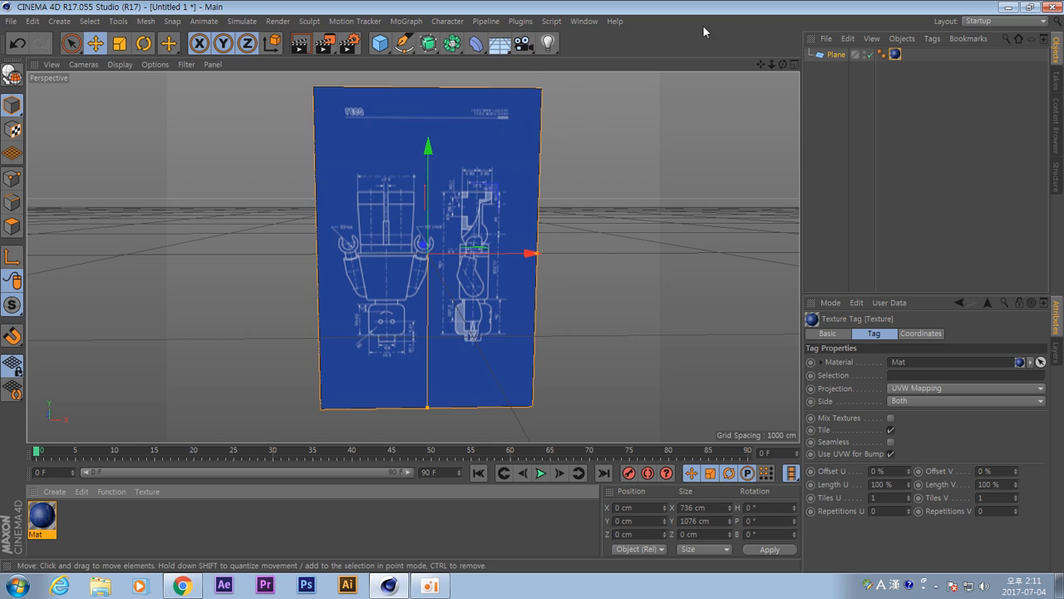
left_click(835, 54)
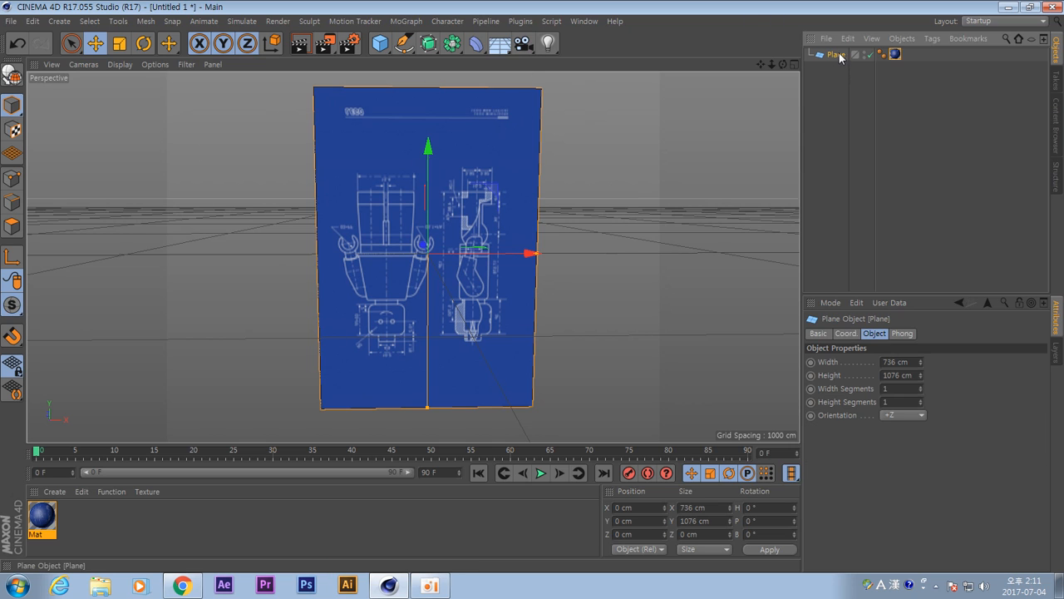
left_click(922, 415)
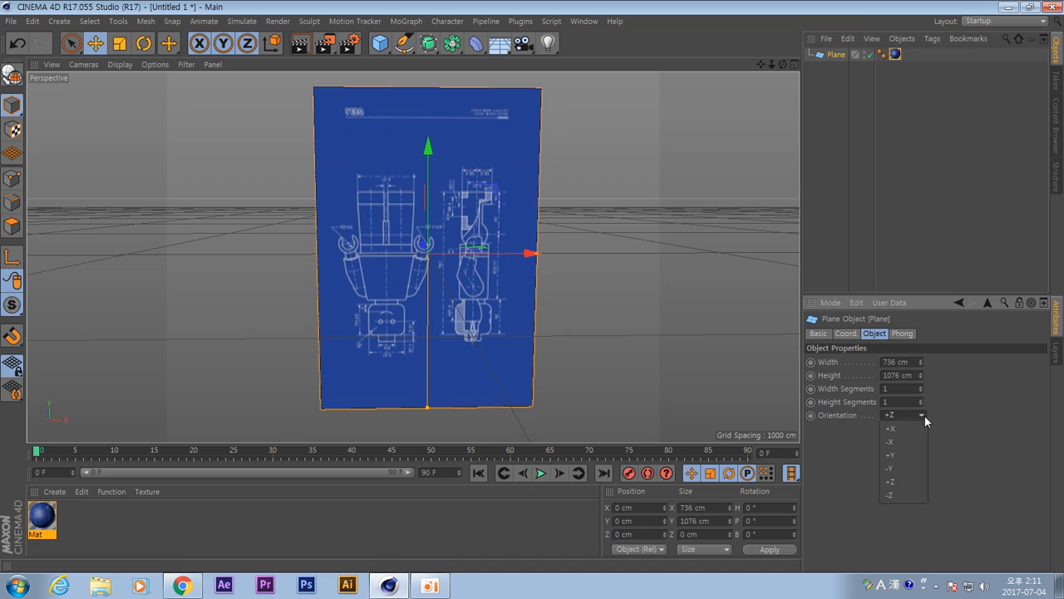
left_click(912, 496)
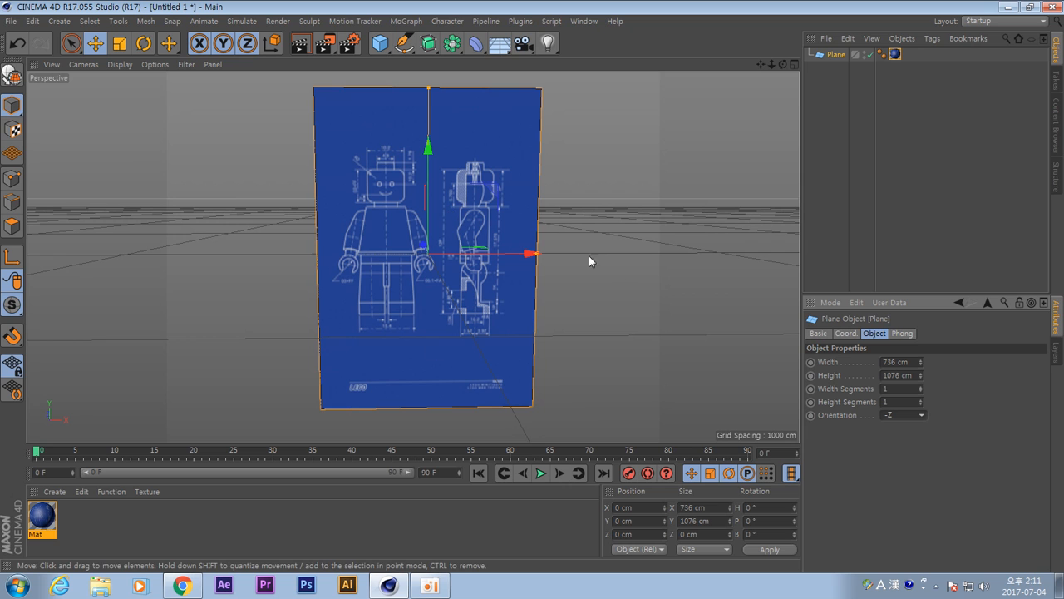
Try moving the blueprint plane along X and duplicating it, and delete the duplicate.
left_click_drag(608, 279, 604, 302, "alt")
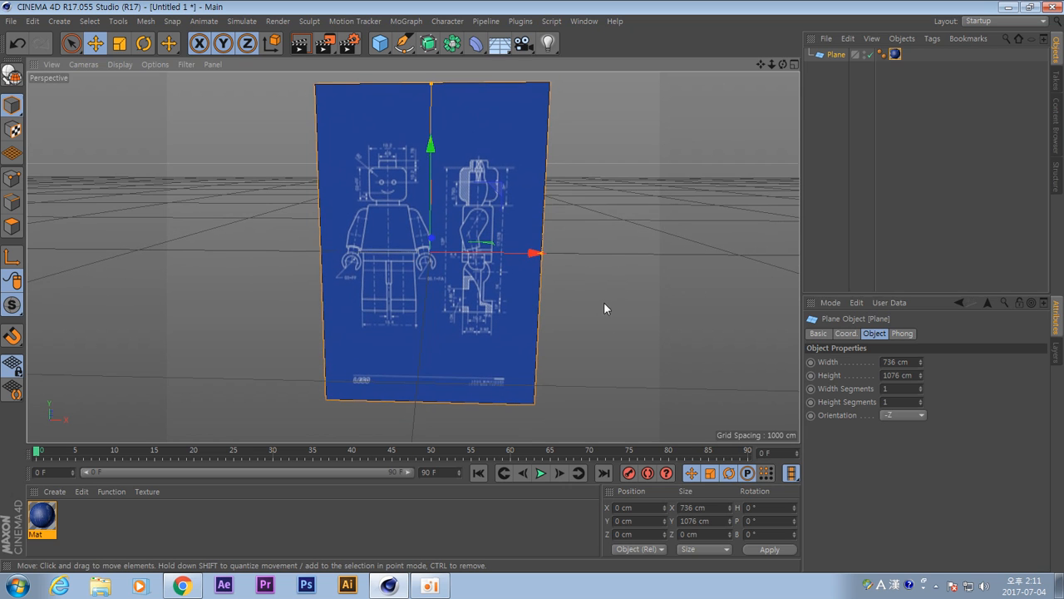
scroll(600, 301, "down", 2)
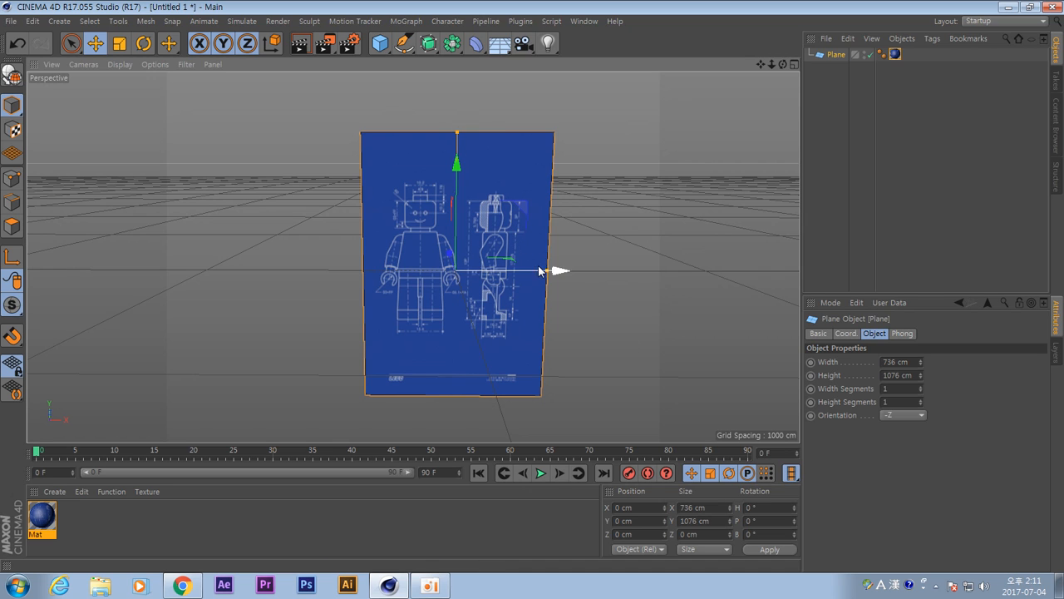
left_click_drag(558, 273, 656, 288)
key("ctrl+c")
key("ctrl+v")
key("Delete")
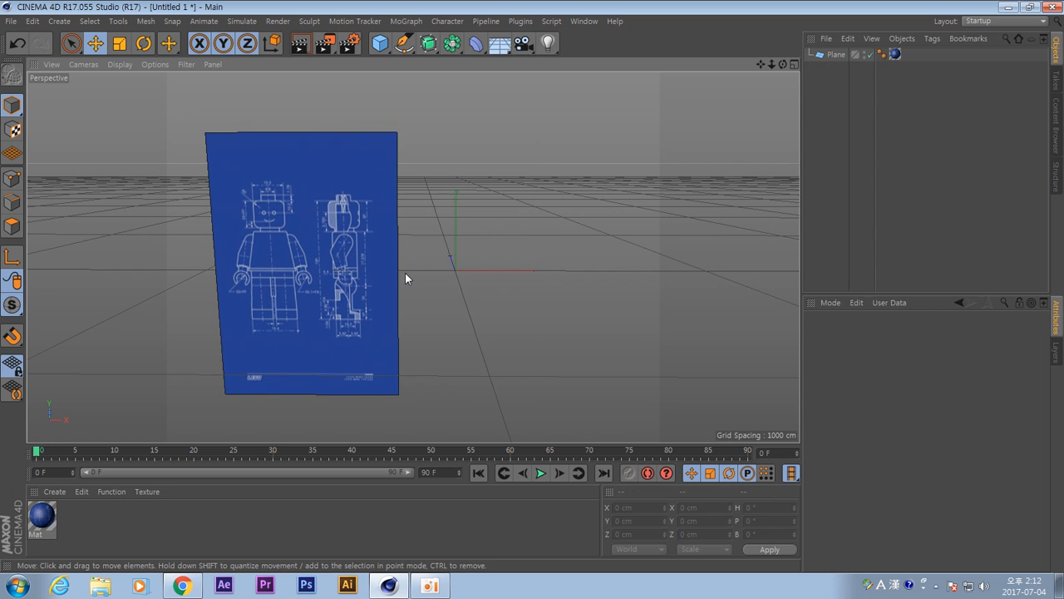
Move the remaining blueprint plane back along X to about the world origin.
left_click(353, 268)
left_click_drag(409, 273, 527, 276)
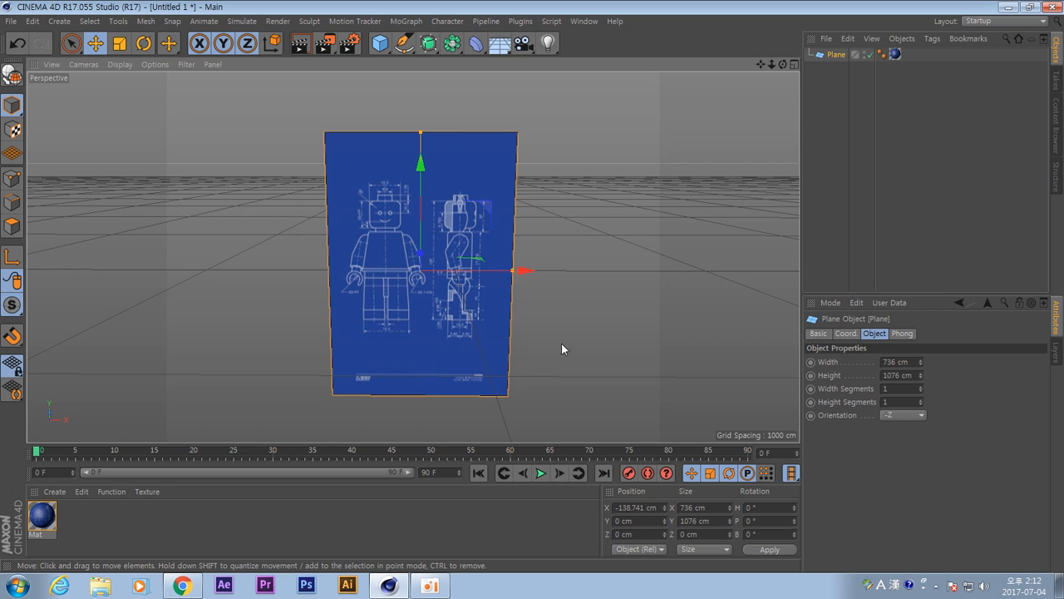
left_click_drag(524, 272, 558, 284)
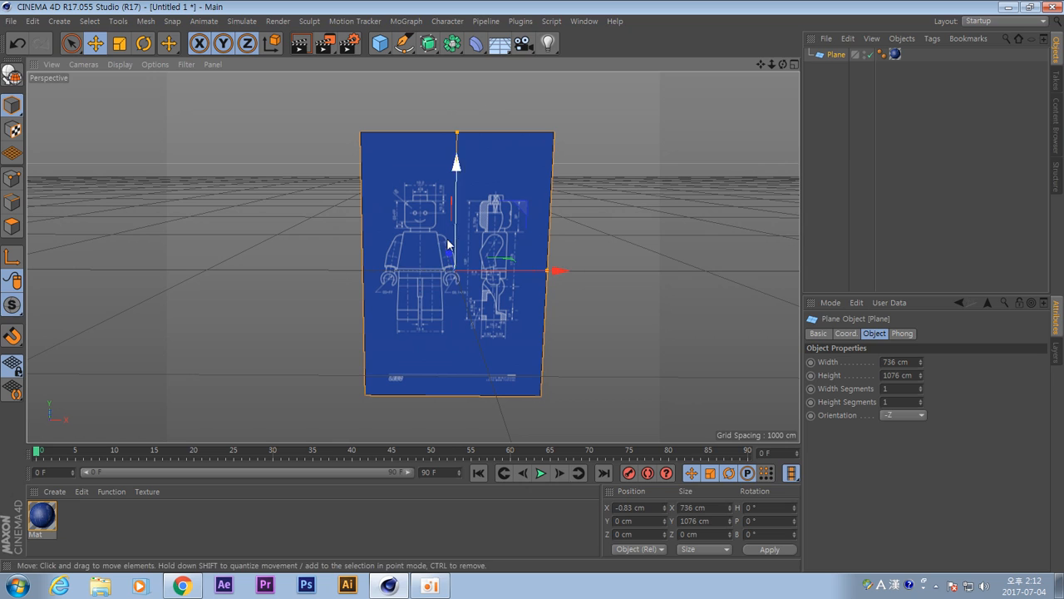
Make the blueprint plane editable, and select its polygon for cutting with the Knife tool.
left_click(17, 80)
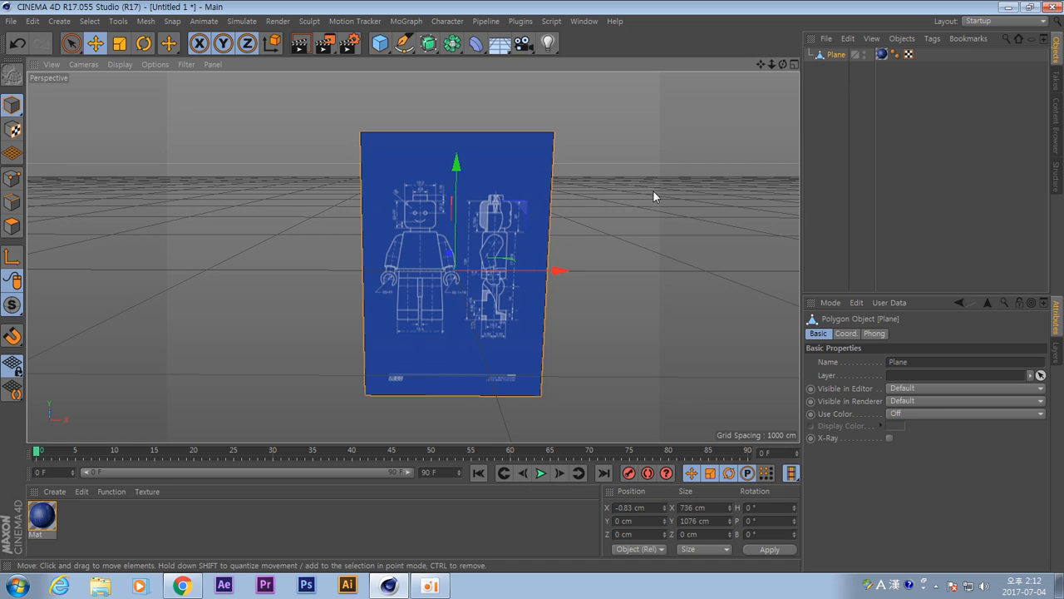
left_click(11, 226)
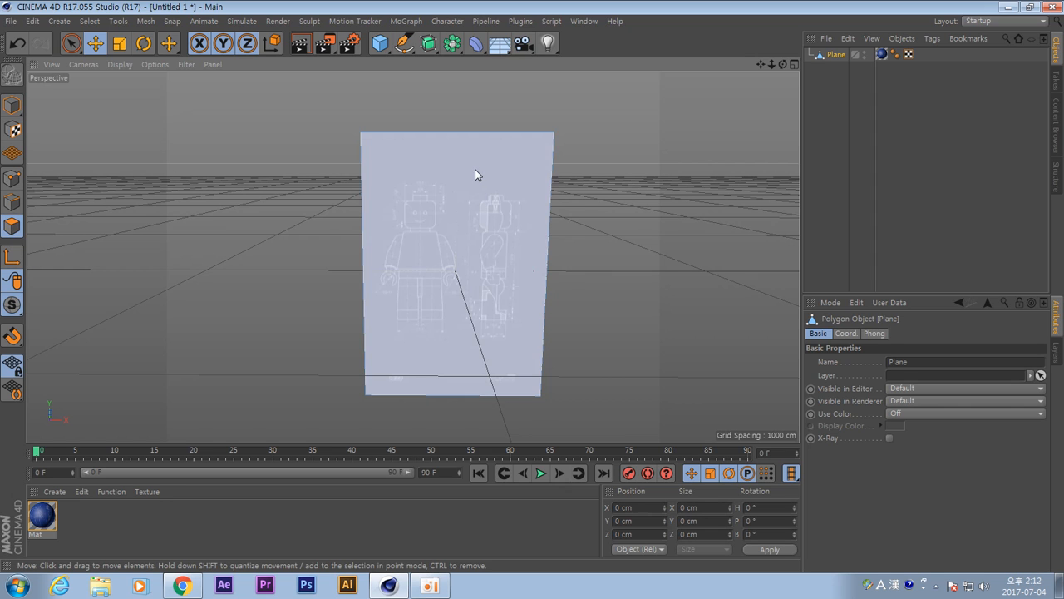
left_click(476, 169)
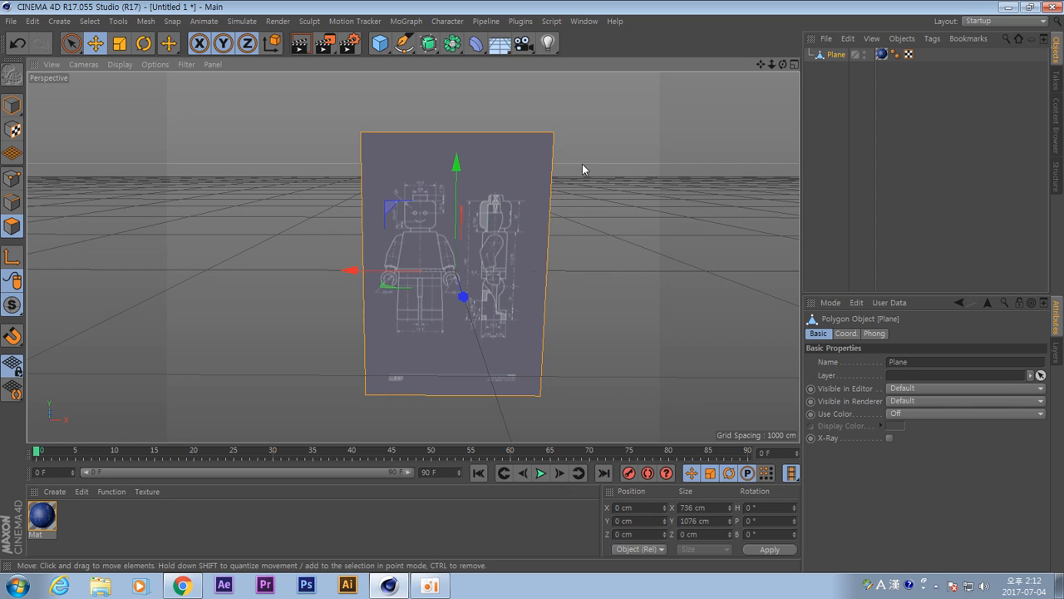
left_click_drag(602, 283, 600, 270, "alt")
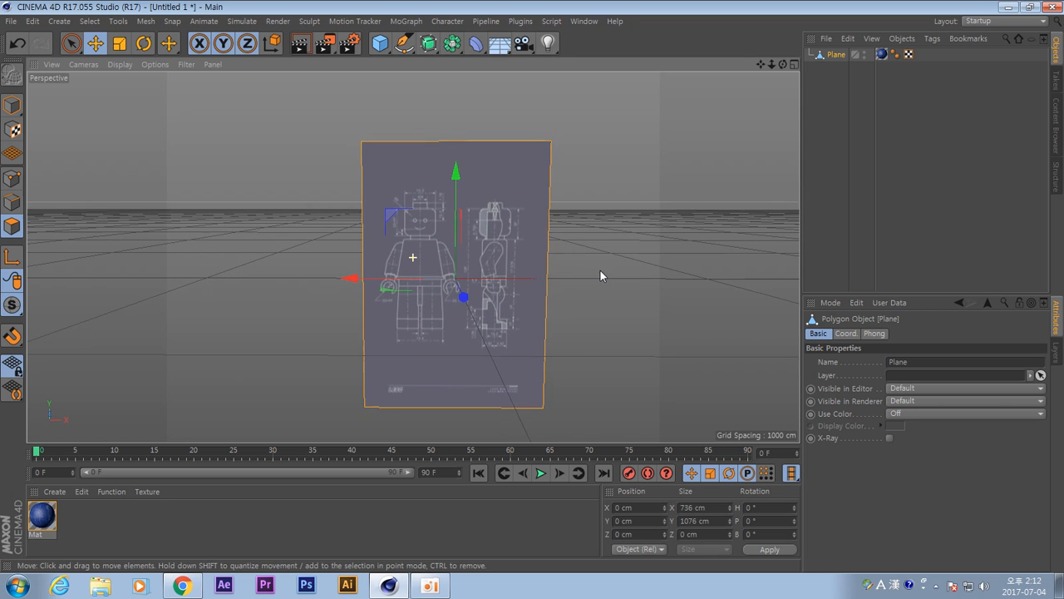
middle_click_drag(600, 253, 570, 229, "alt")
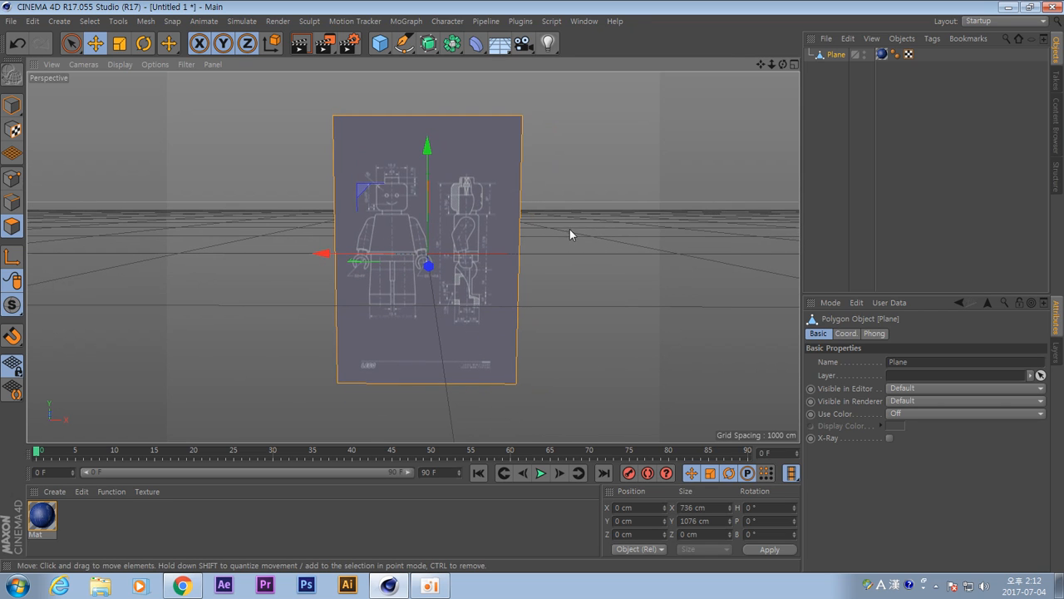
right_click(550, 173)
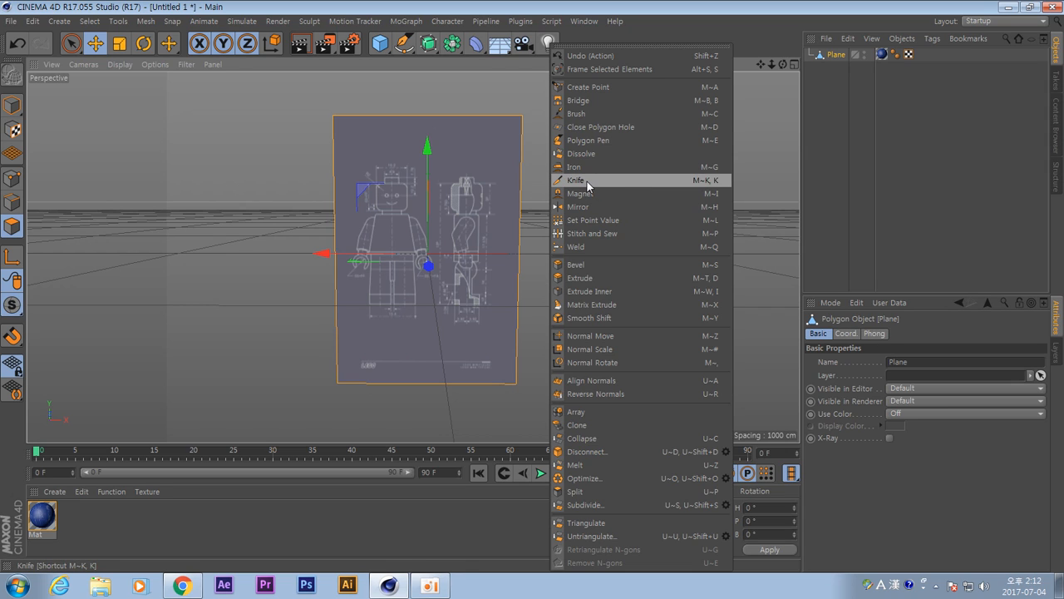
left_click(588, 183)
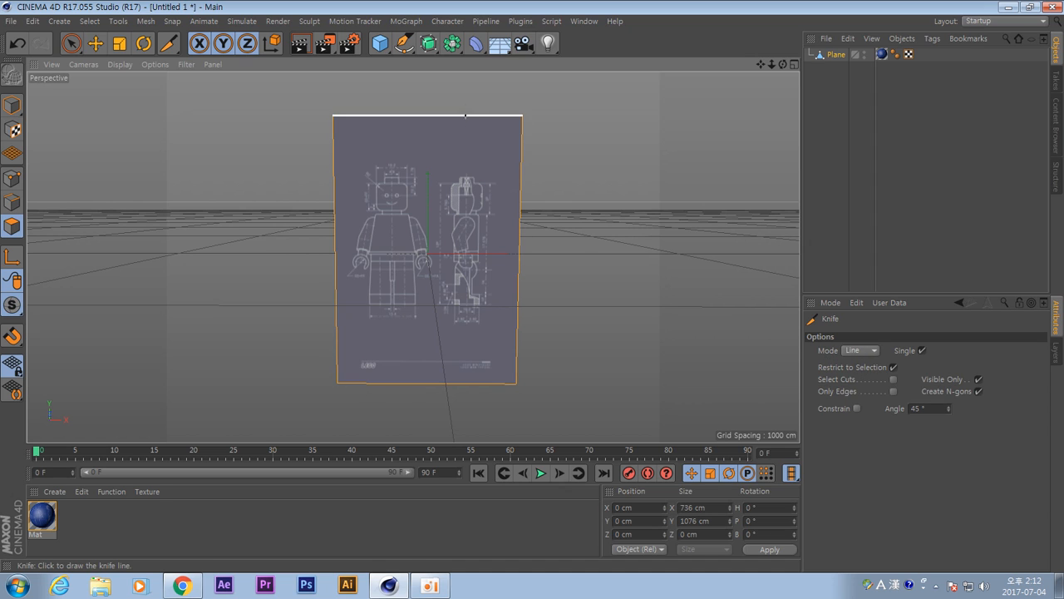
Try two diagonal Line-mode Knife cuts across the blueprint plane and undo both.
left_click_drag(443, 94, 559, 349)
left_click_drag(566, 148, 310, 287)
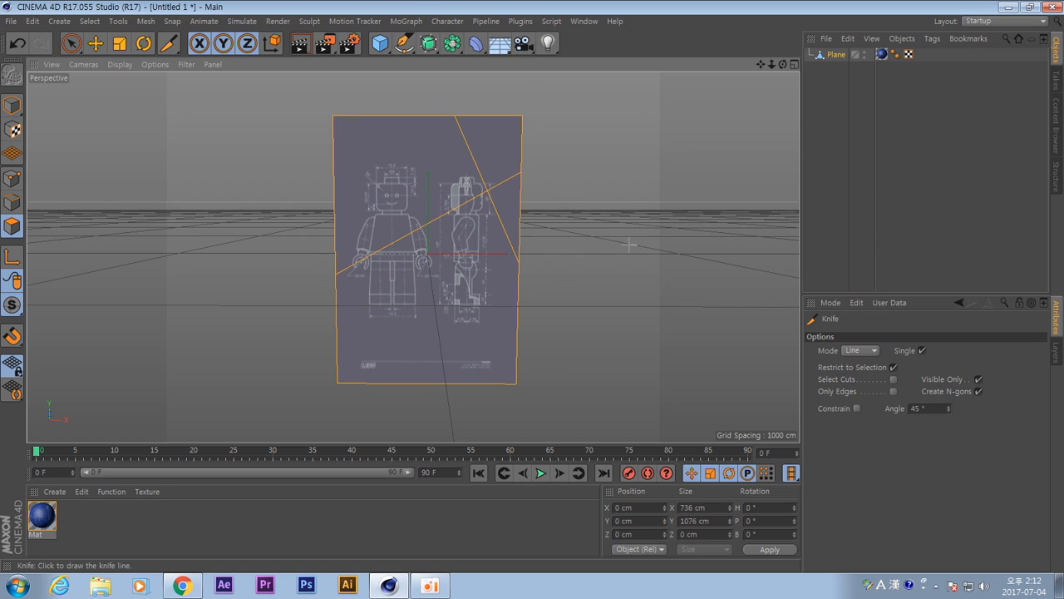
key("ctrl+z")
key("ctrl+z")
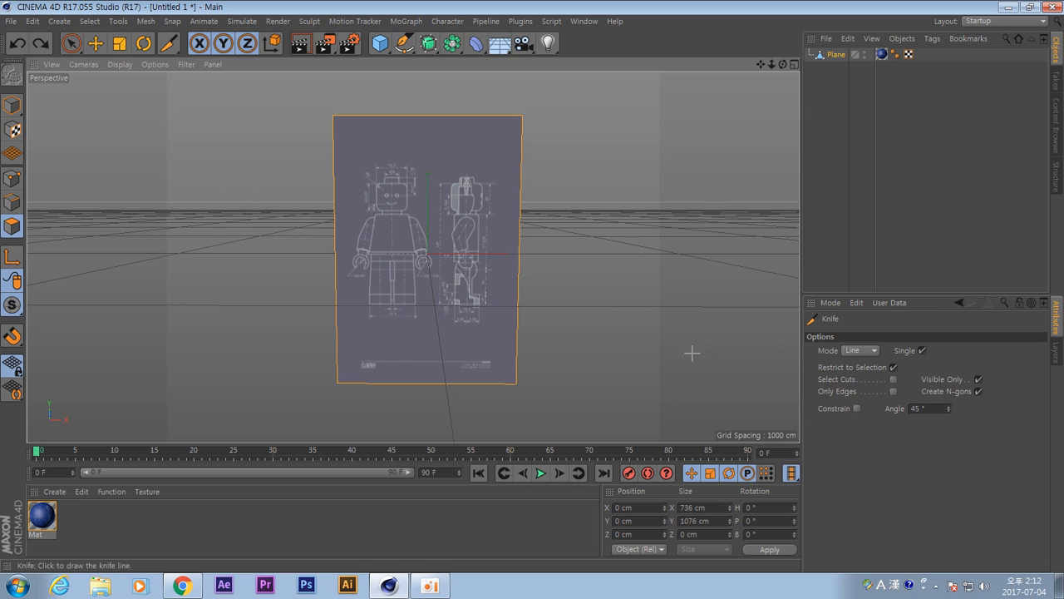
Cut the plane vertically between the front-view and side-view figures using the Knife in Loop mode.
left_click(863, 350)
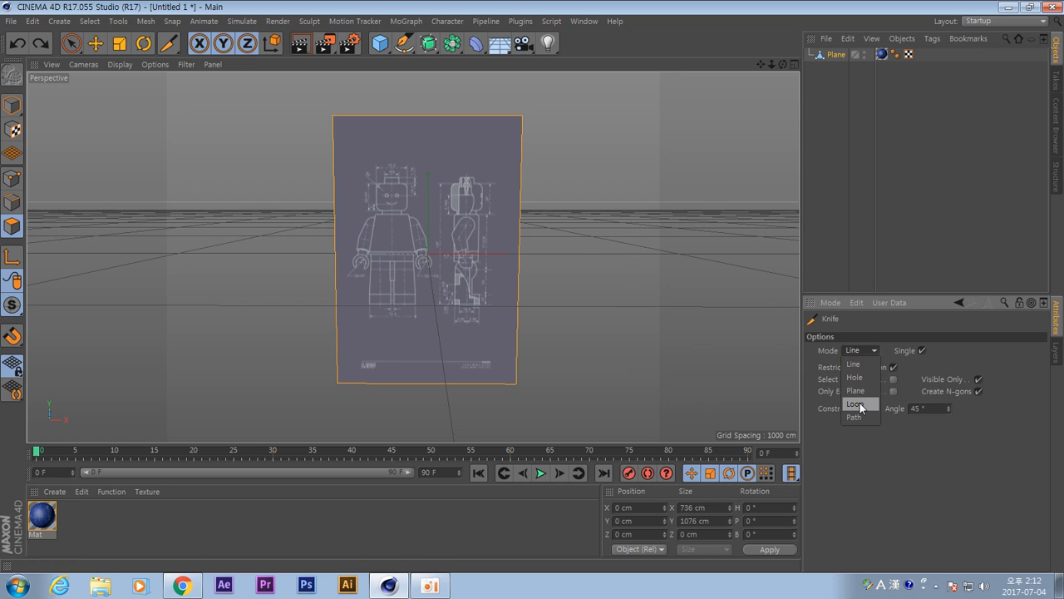
left_click(440, 116)
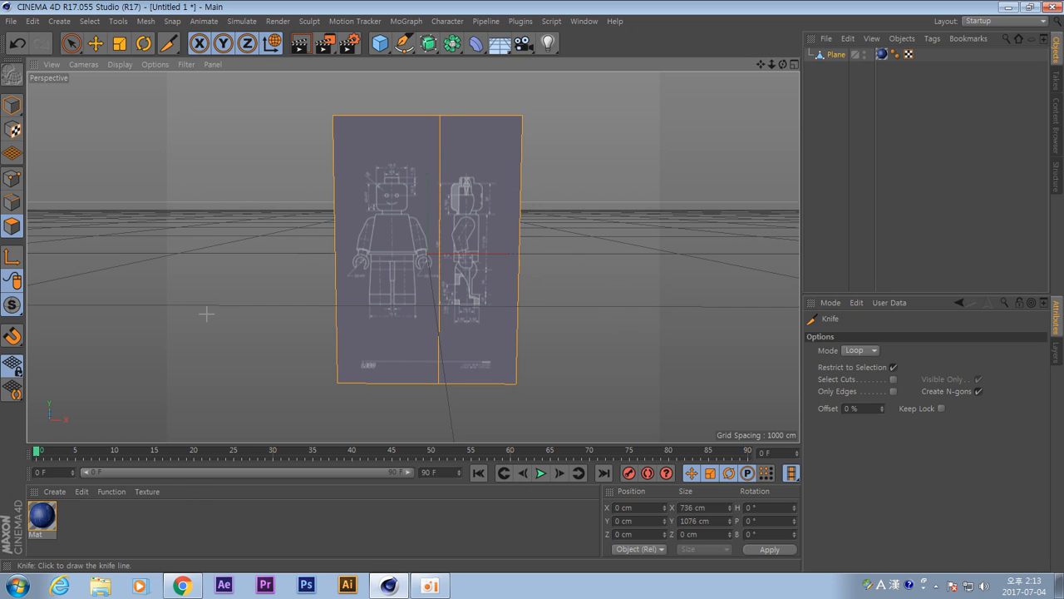
left_click(12, 104)
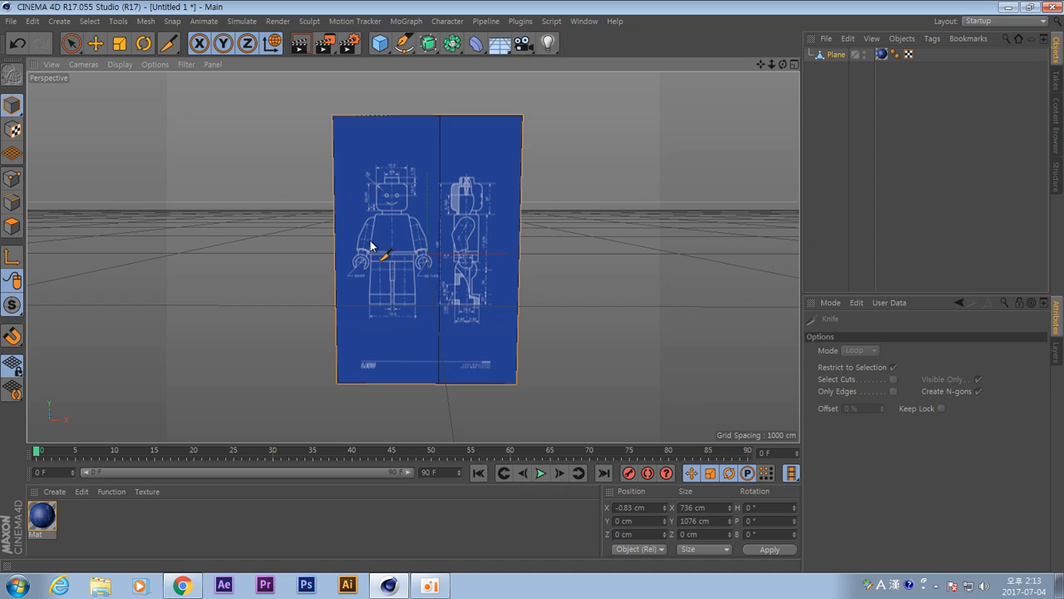
Move the cut plane to about X -490 cm, and place a duplicate of it at about X 450 cm.
key("e")
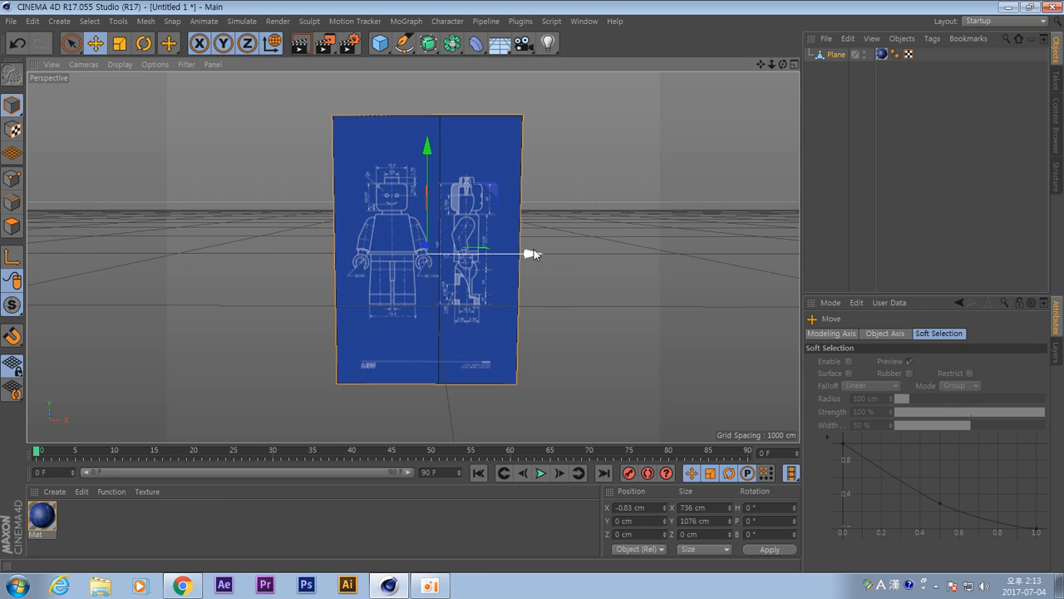
left_click_drag(532, 253, 411, 283)
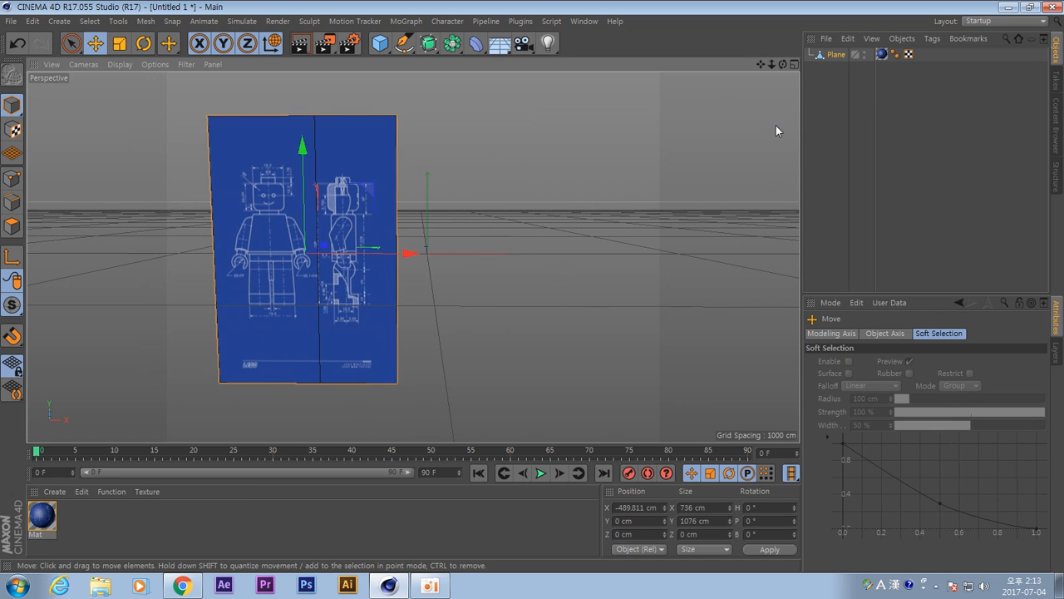
key("ctrl+c")
key("ctrl+v")
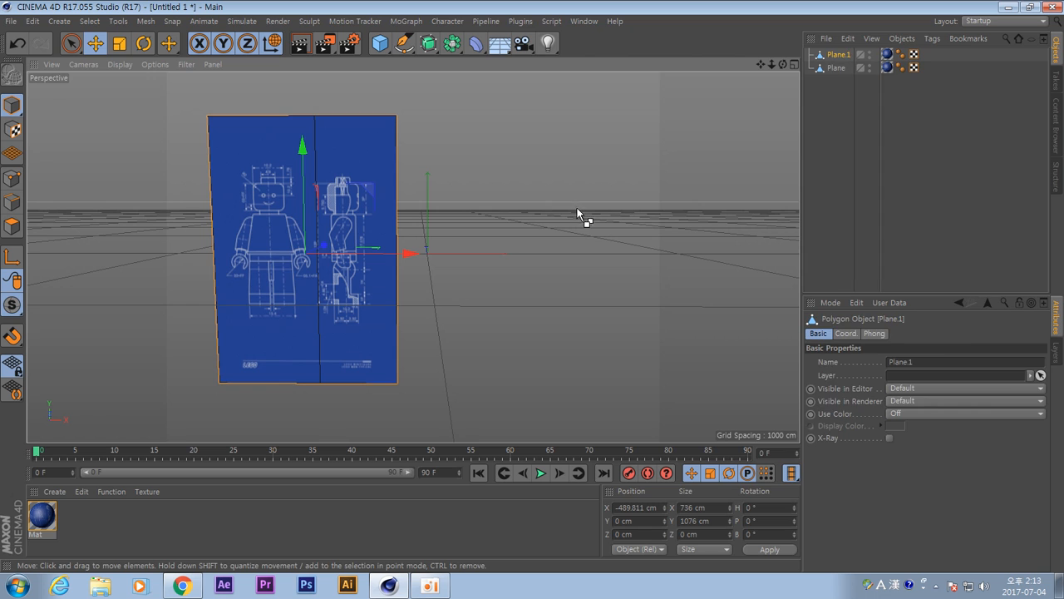
left_click_drag(431, 253, 642, 259)
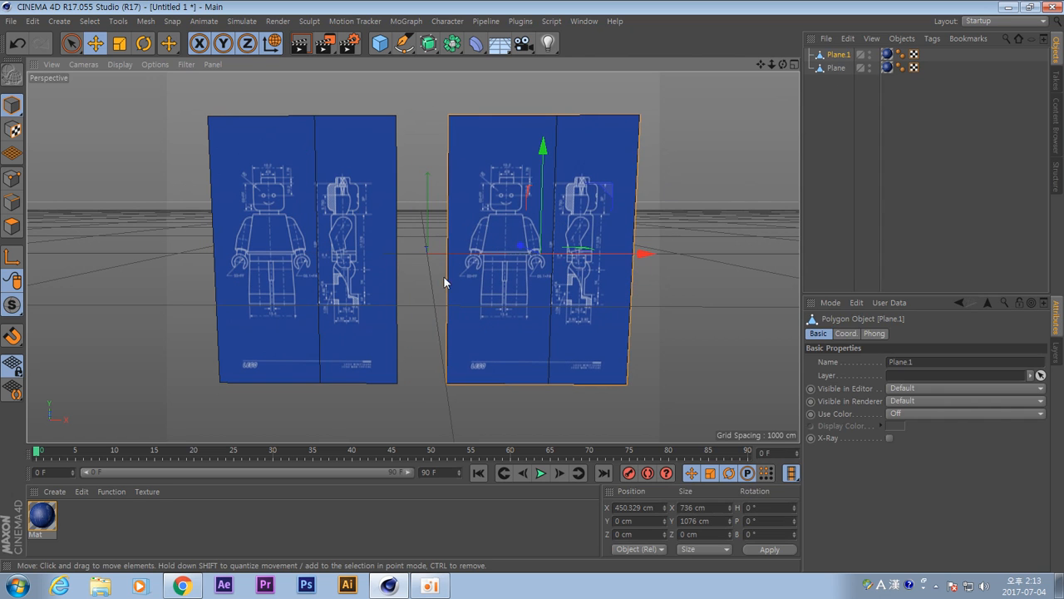
Delete the side-view polygon from the duplicate plane and the front-view polygon from the original plane.
left_click(12, 225)
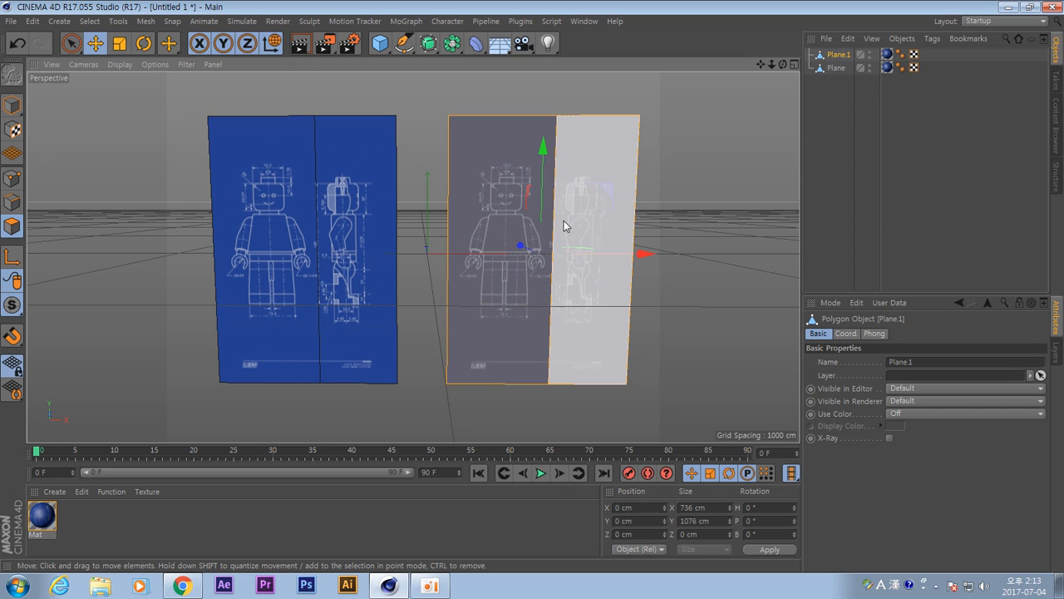
left_click(618, 176)
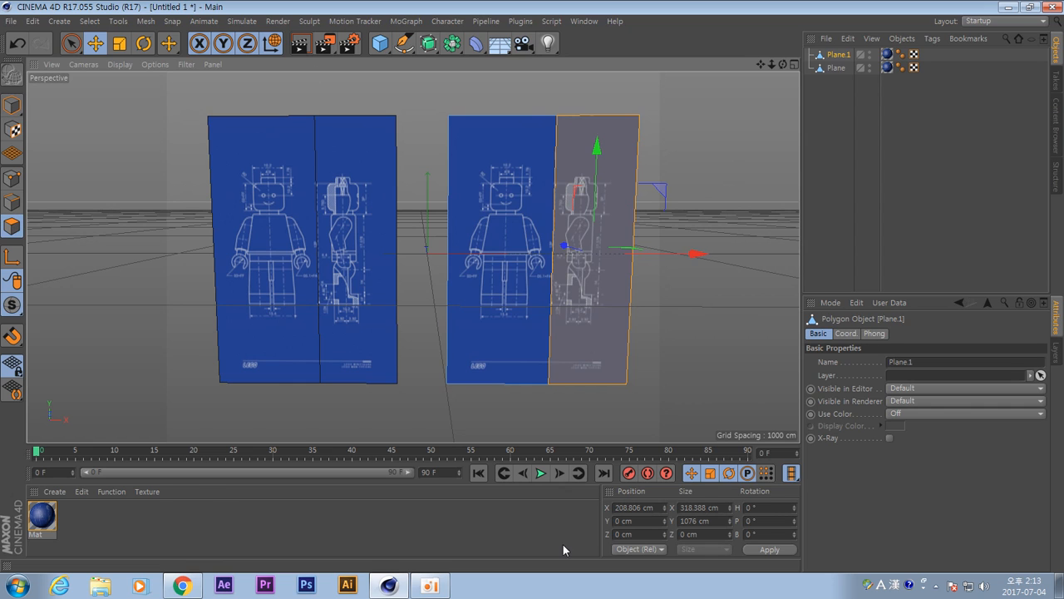
key("Delete")
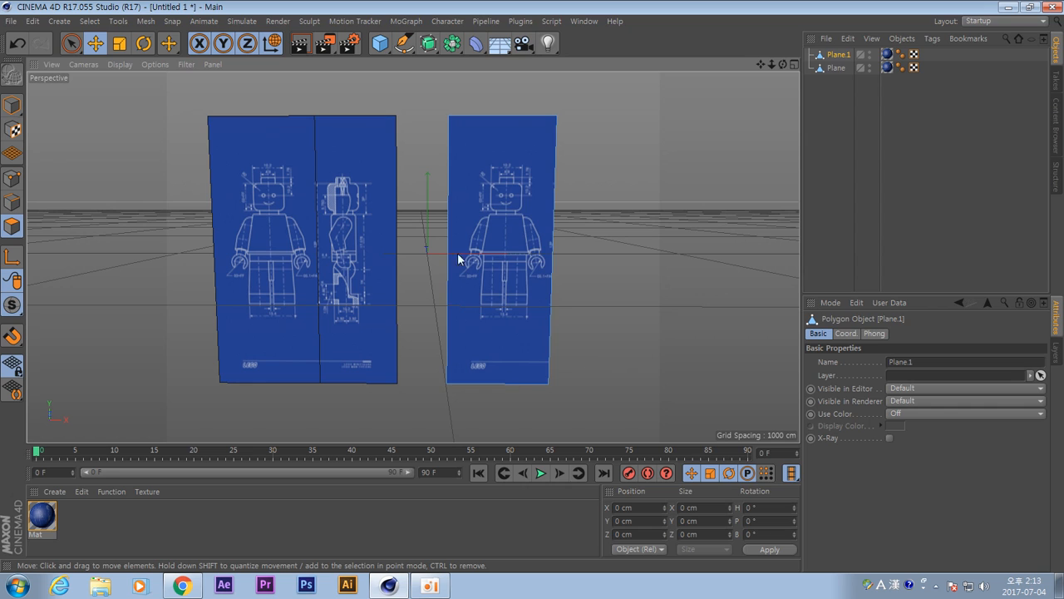
left_click(836, 68)
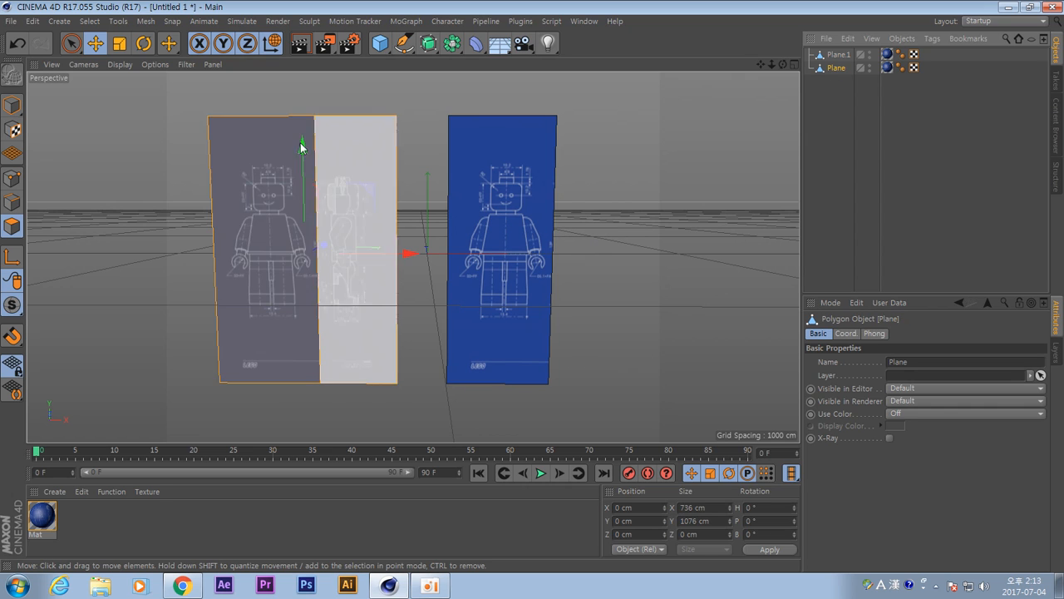
left_click(254, 255)
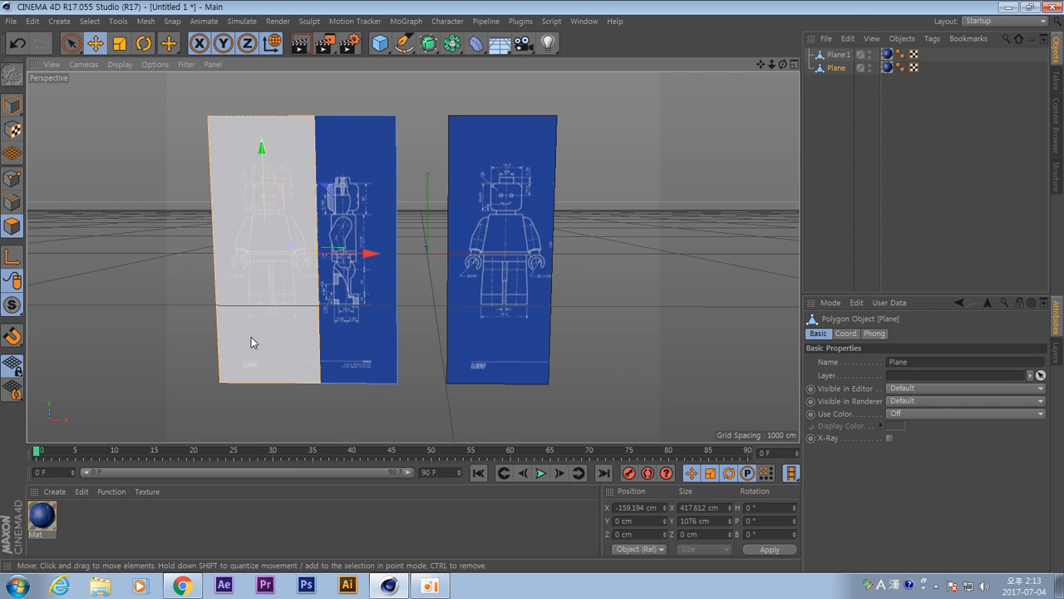
key("Delete")
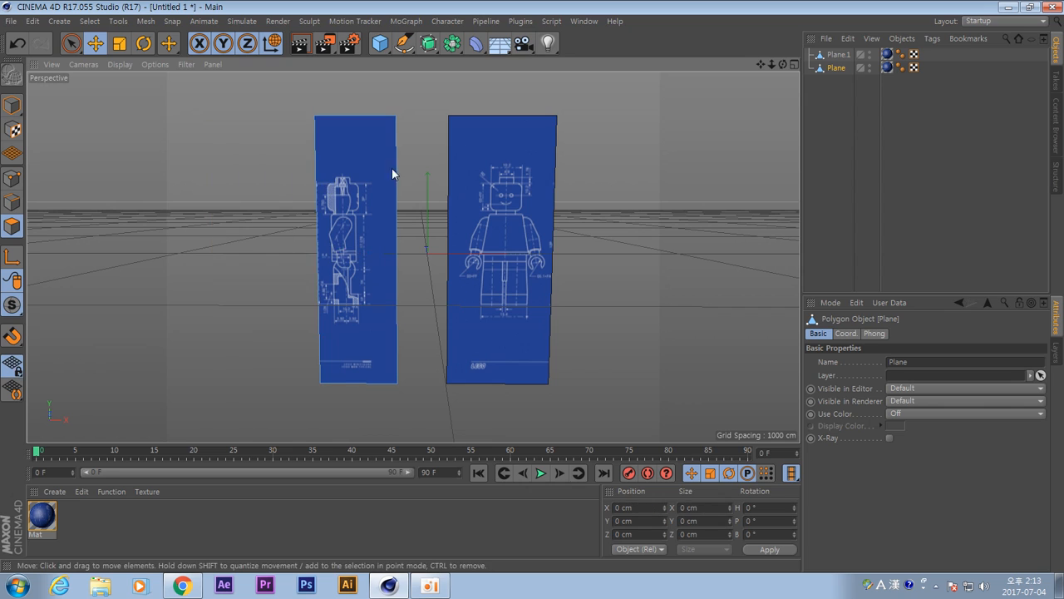
Rename the plane showing the side view as side and the plane showing the front view as front.
left_click(12, 105)
left_click(839, 67)
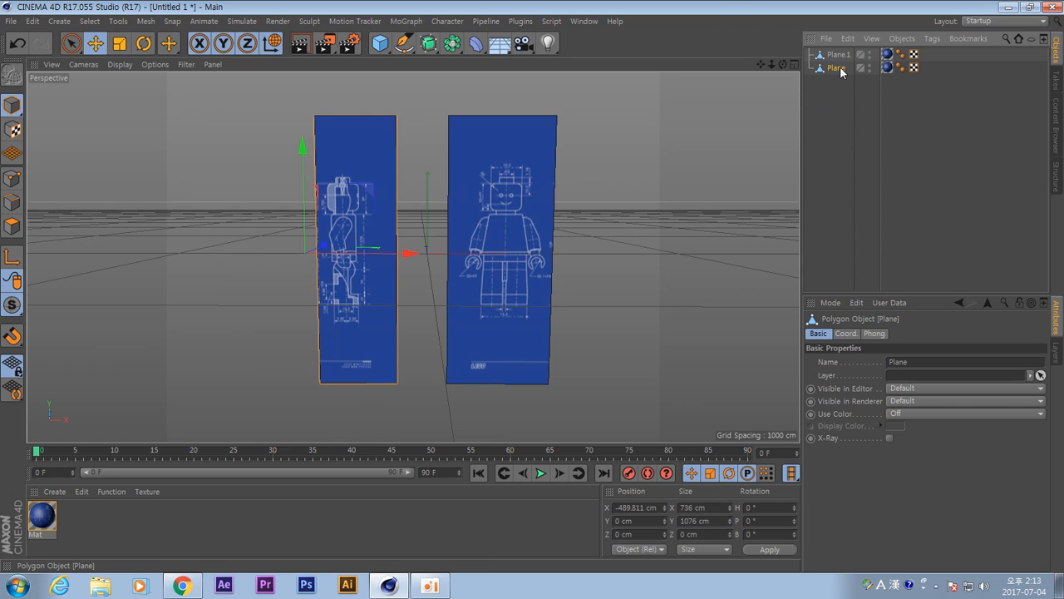
key("Return")
type("side")
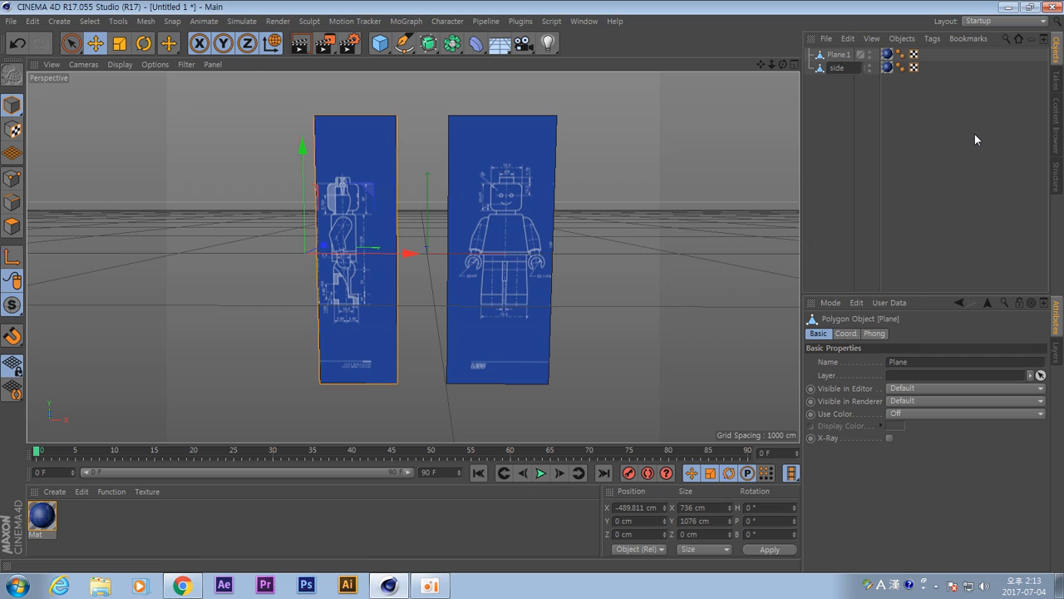
key("Return")
left_click(838, 55)
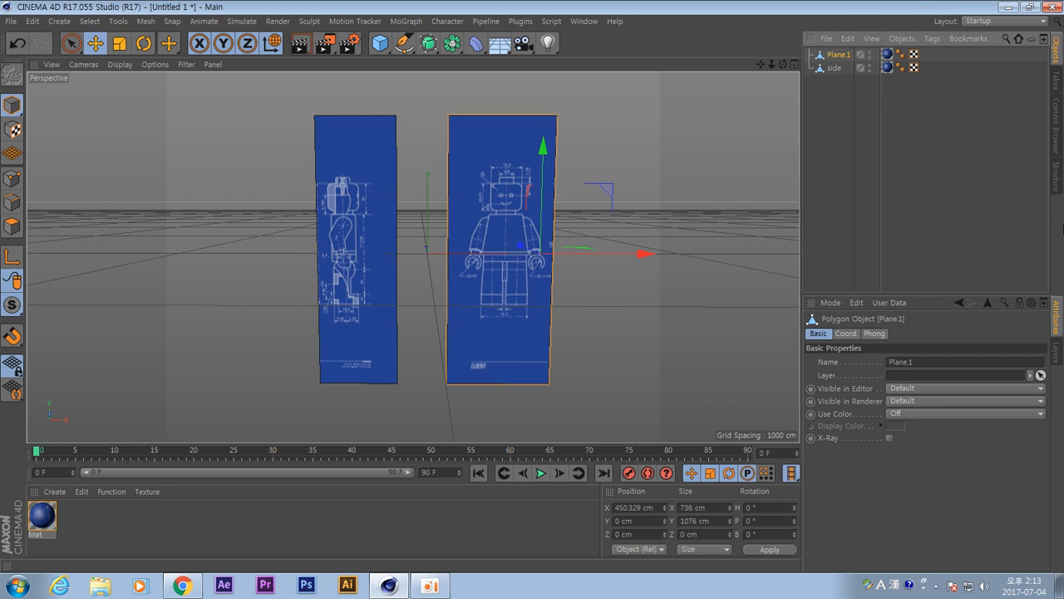
key("Return")
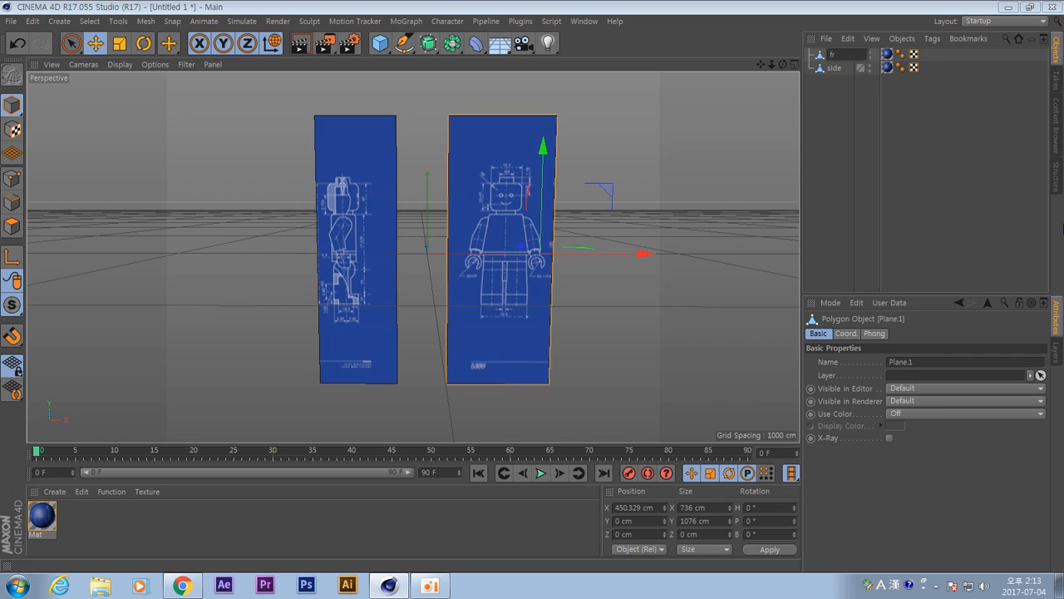
type("front")
key("Return")
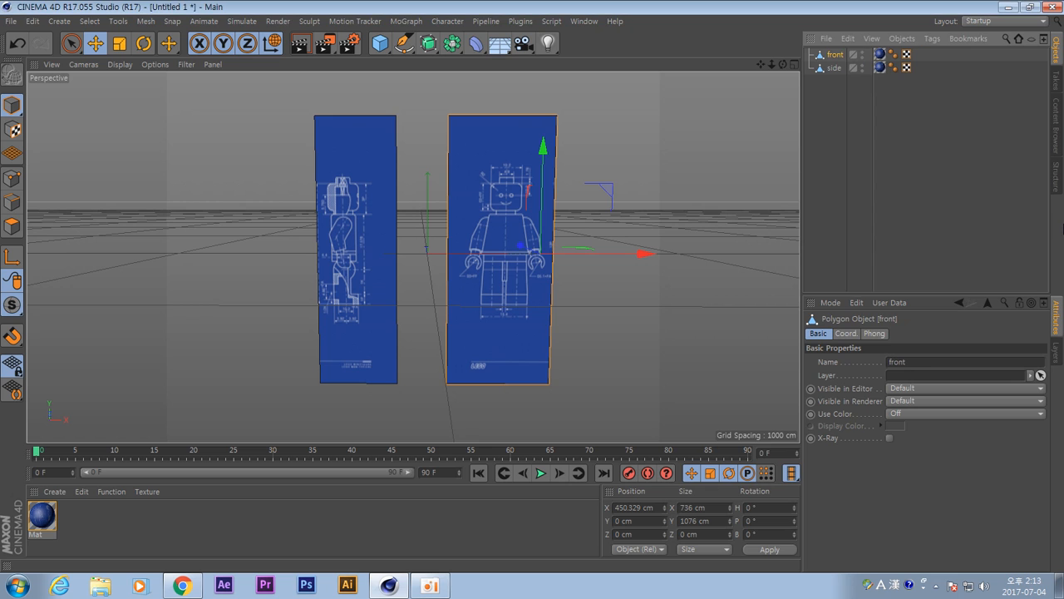
Select the front and side planes in turn and examine where each one's axis sits relative to its figure.
left_click(14, 106)
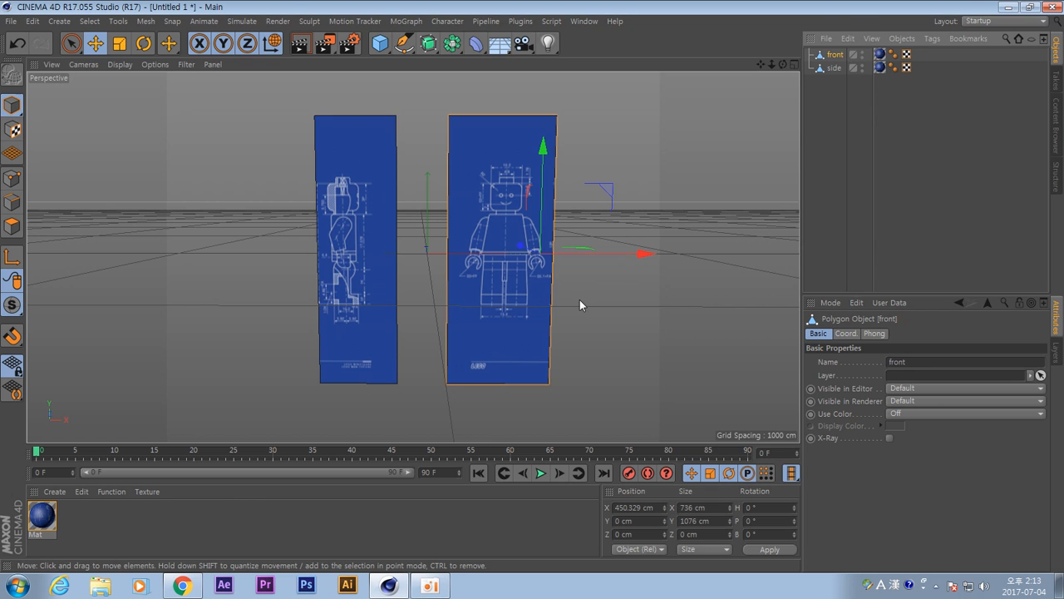
left_click_drag(580, 305, 453, 258, "alt")
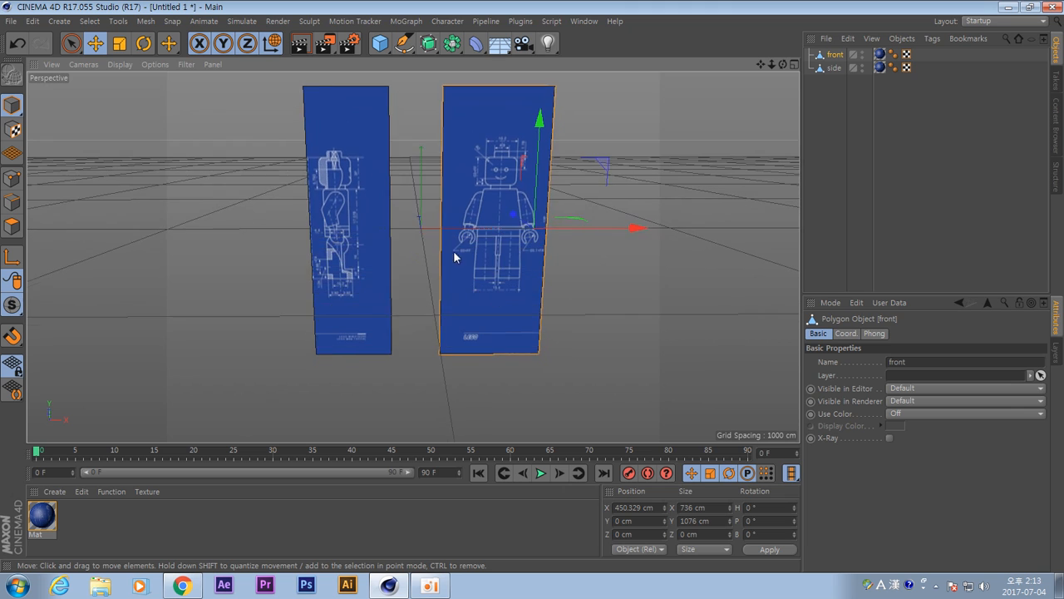
middle_click_drag(454, 252, 409, 305, "alt")
right_click_drag(409, 305, 464, 319, "alt")
middle_click_drag(497, 305, 488, 325, "alt")
left_click(309, 316)
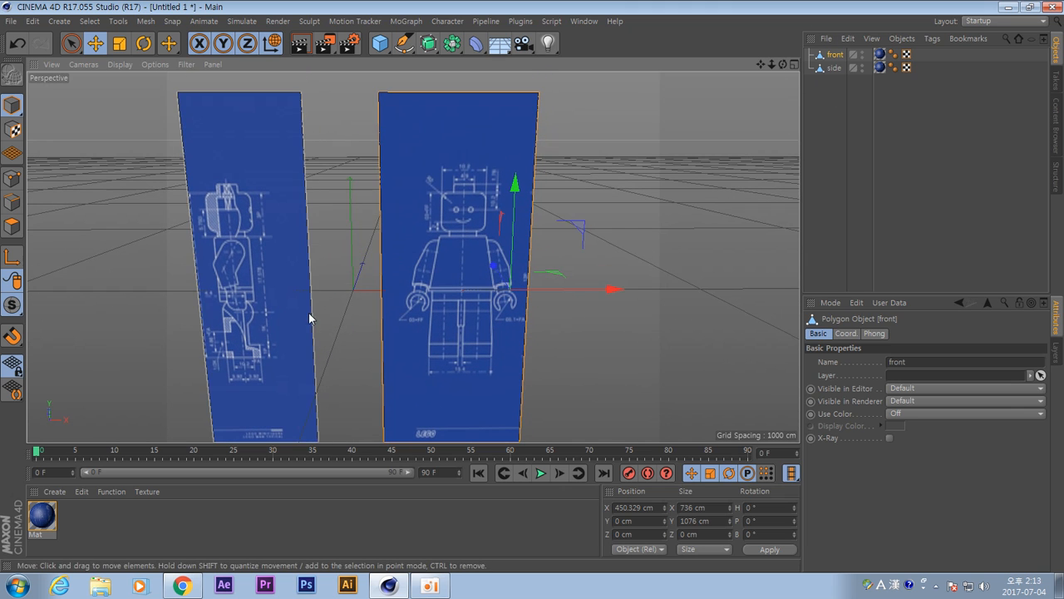
left_click(472, 315)
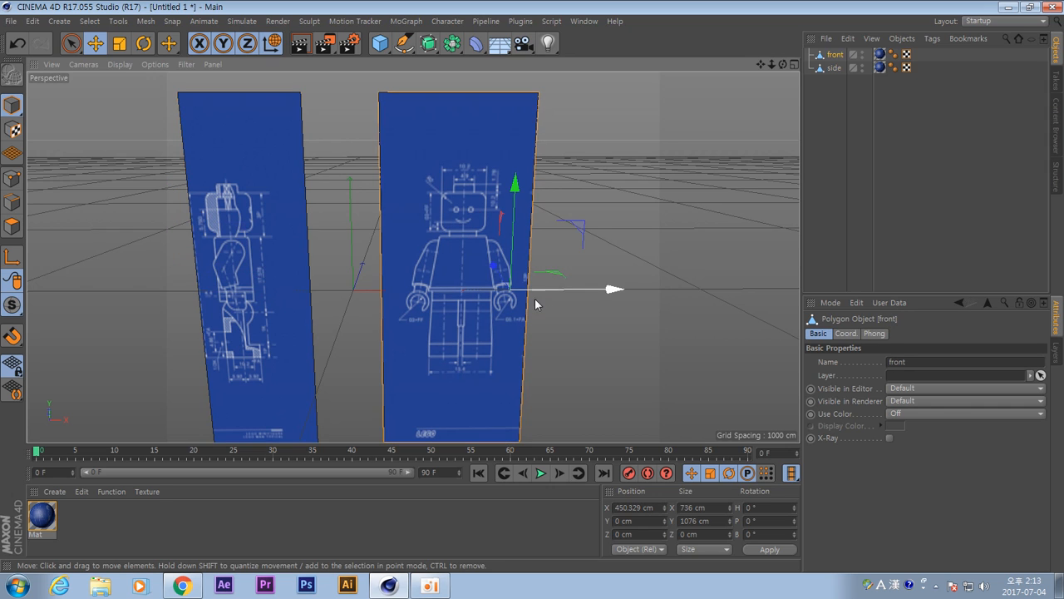
left_click(273, 307)
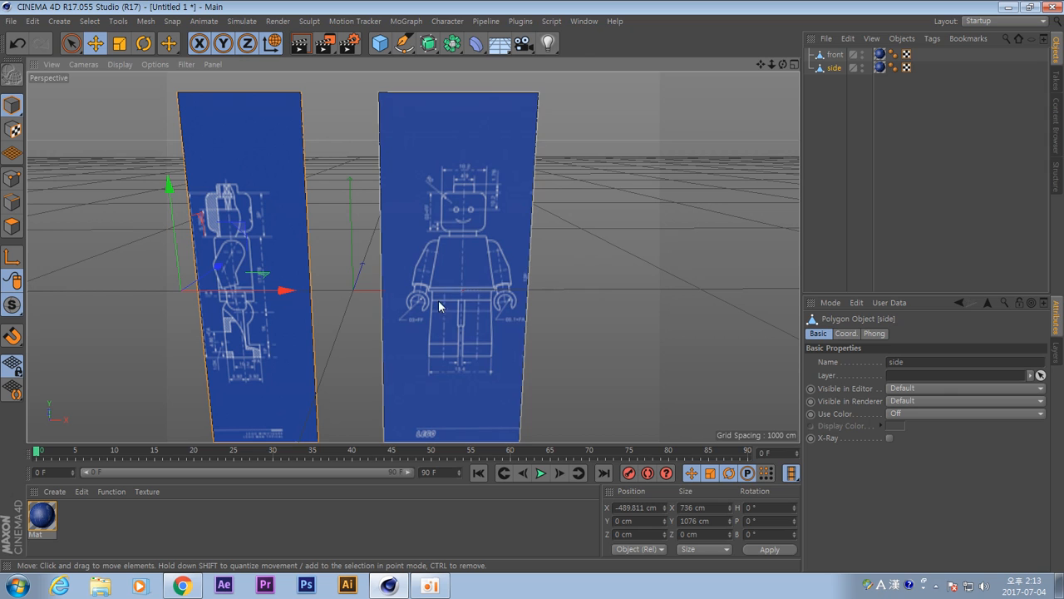
left_click(480, 326)
middle_click_drag(455, 323, 417, 306)
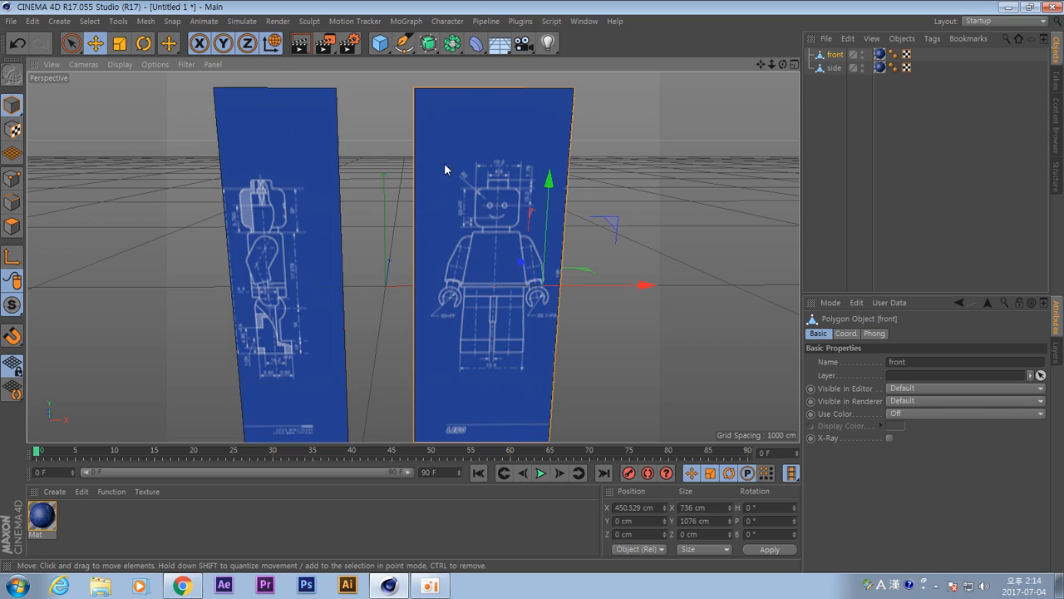
Centre each plane's axis on its figure, moving the front plane's axis to about X 312 cm and the side plane's to about X -335 cm.
left_click(10, 261)
left_click_drag(641, 288, 593, 304)
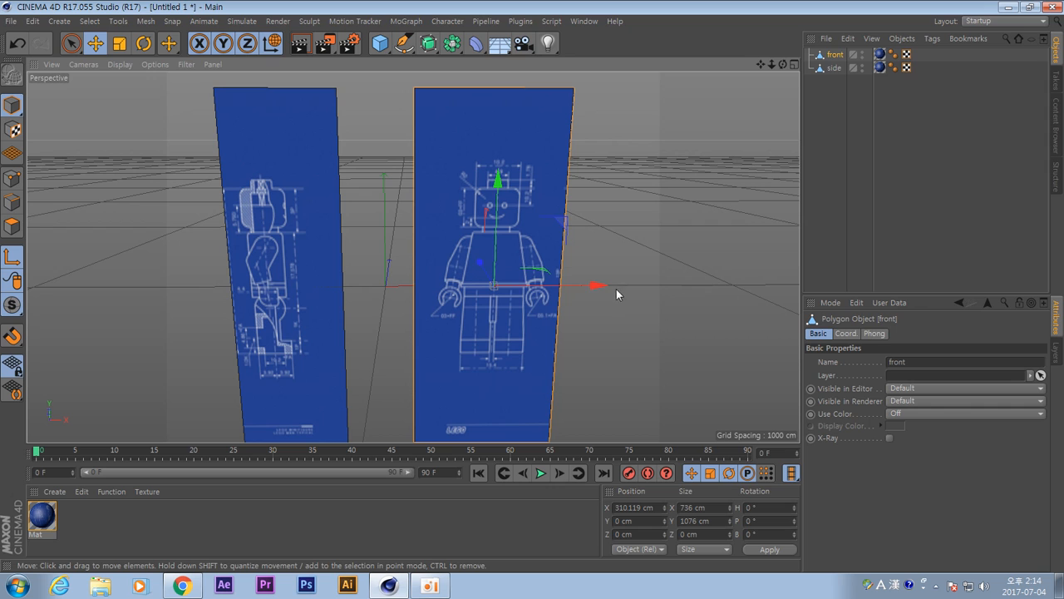
left_click_drag(595, 288, 596, 318)
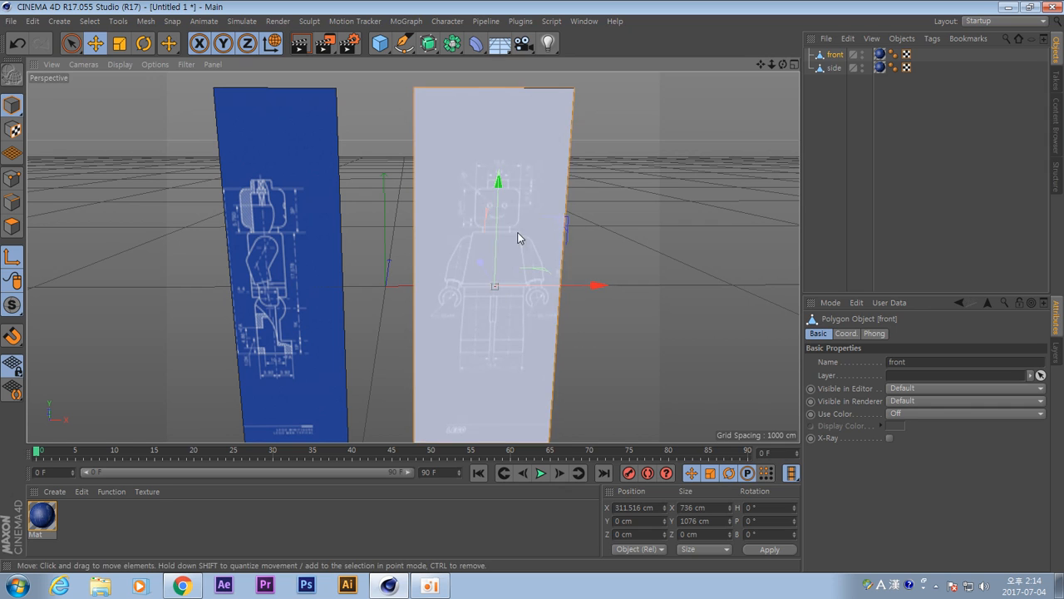
left_click(835, 68)
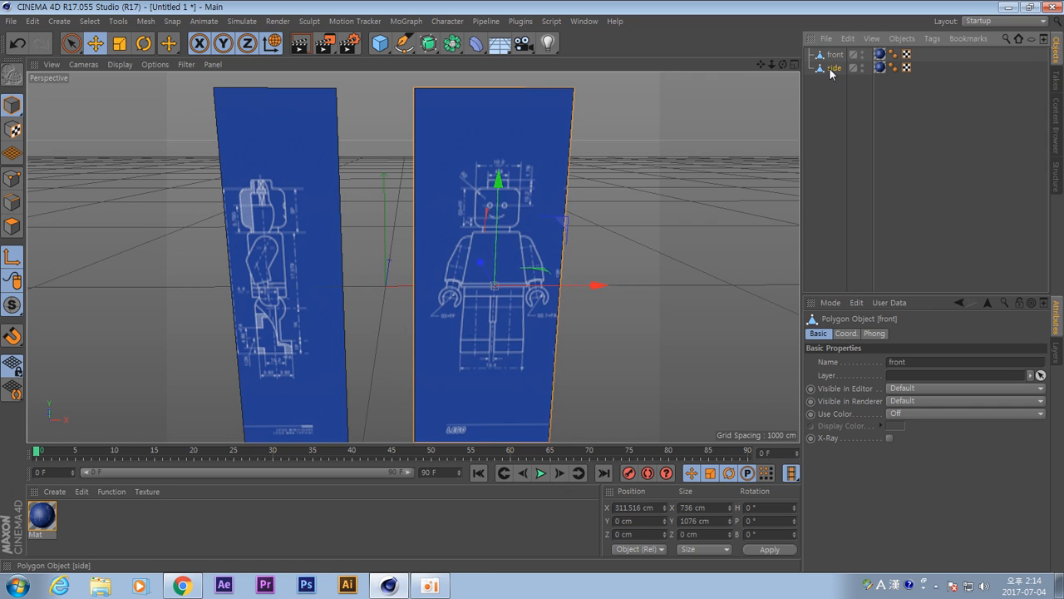
left_click_drag(310, 283, 366, 290)
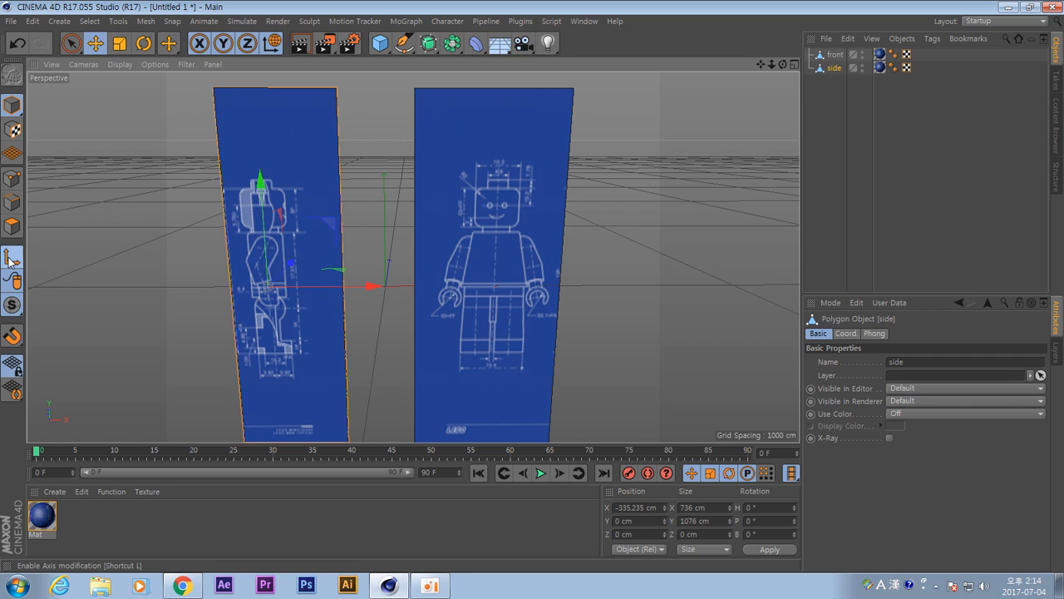
Spread the planes apart, moving the front plane to about X 575 cm and the side plane to about X -373 cm.
left_click(465, 275)
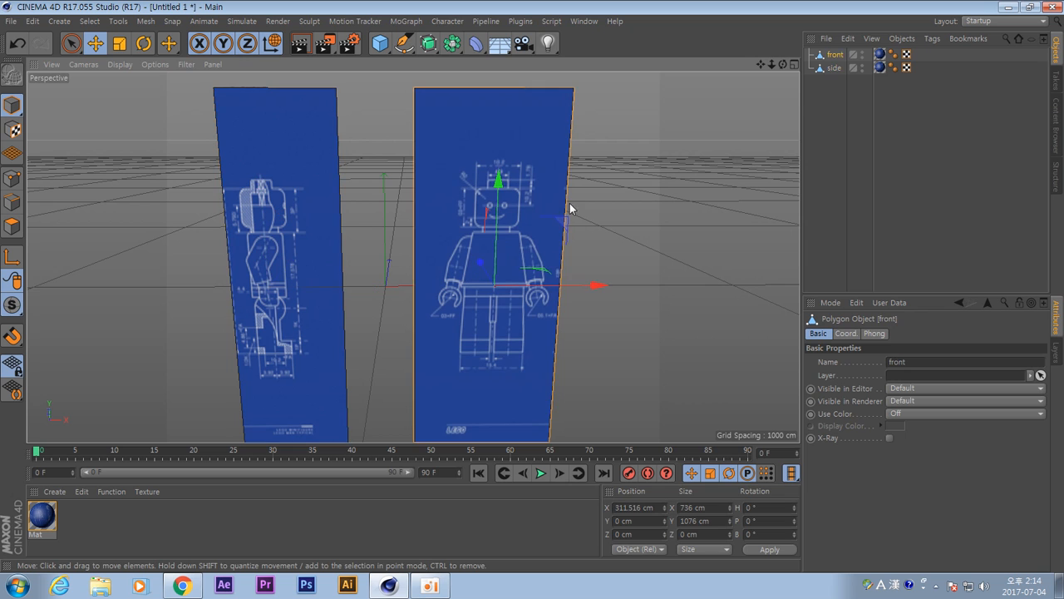
left_click_drag(600, 285, 684, 334)
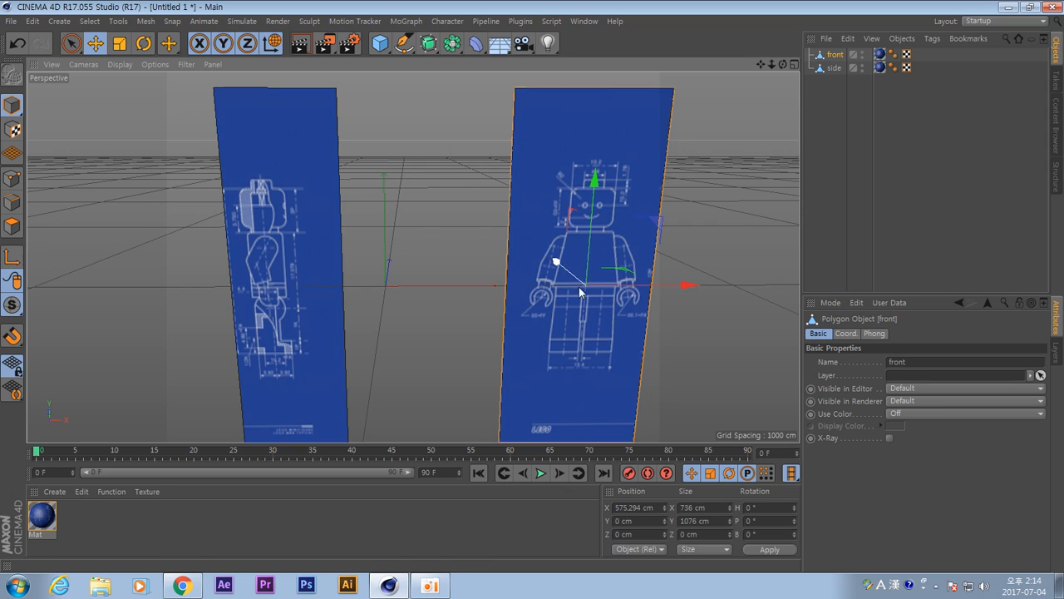
left_click(295, 291)
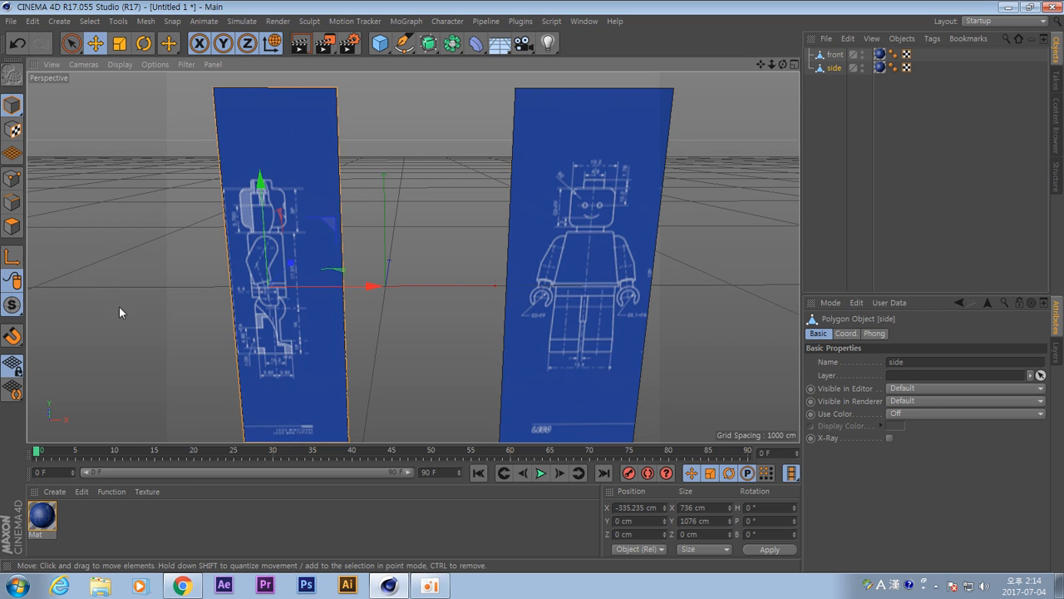
mouse_move(369, 288)
left_mouse_down()
mouse_move(475, 288)
mouse_move(373, 288)
mouse_move(335, 302)
mouse_move(350, 298)
left_mouse_up()
Set the front plane's X position to 0 cm.
left_click(648, 285)
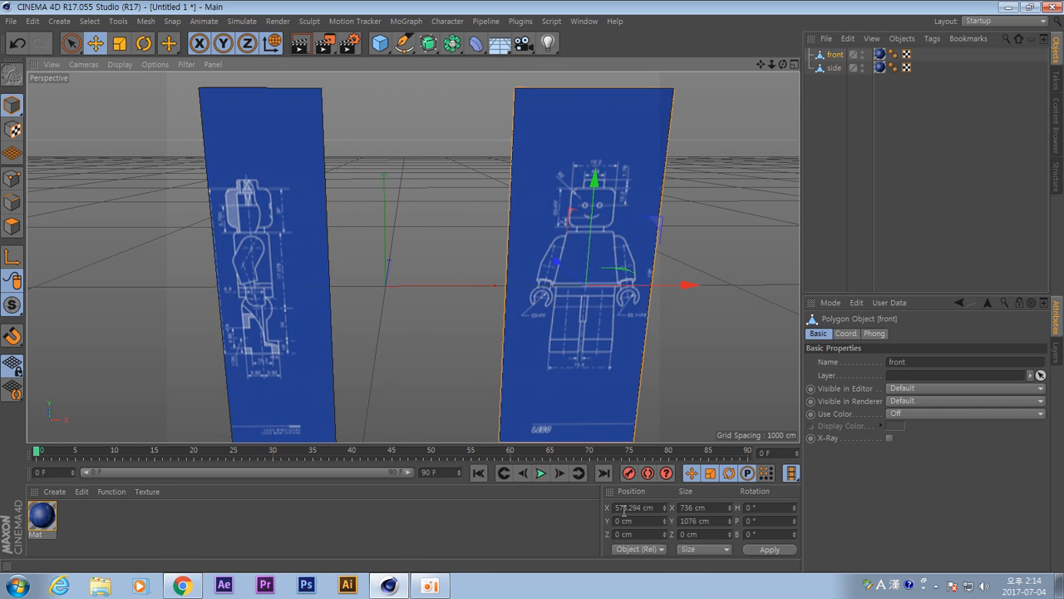
left_click_drag(615, 508, 663, 507)
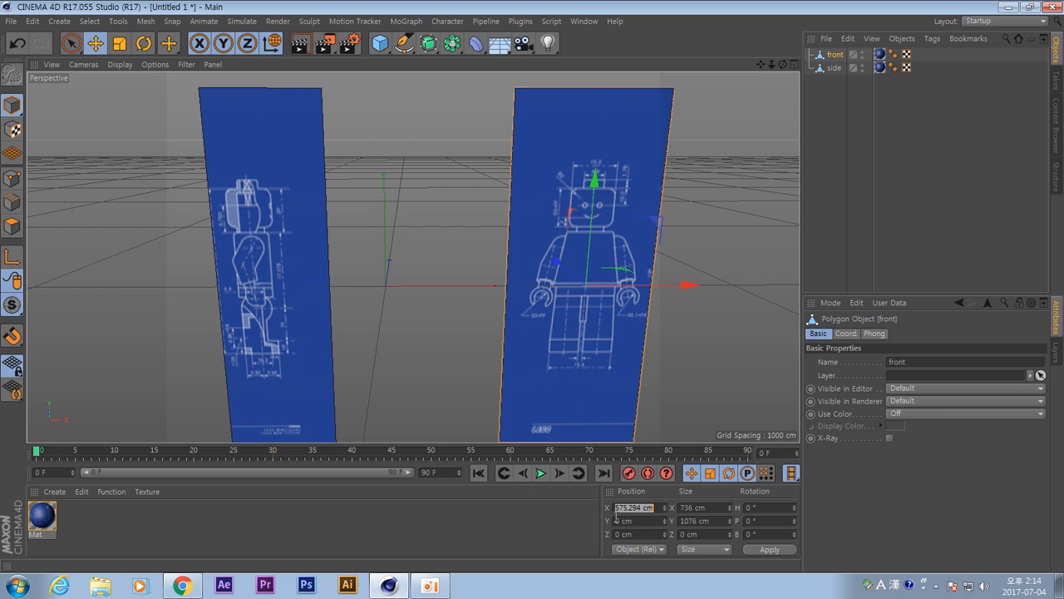
type("0")
left_click(766, 549)
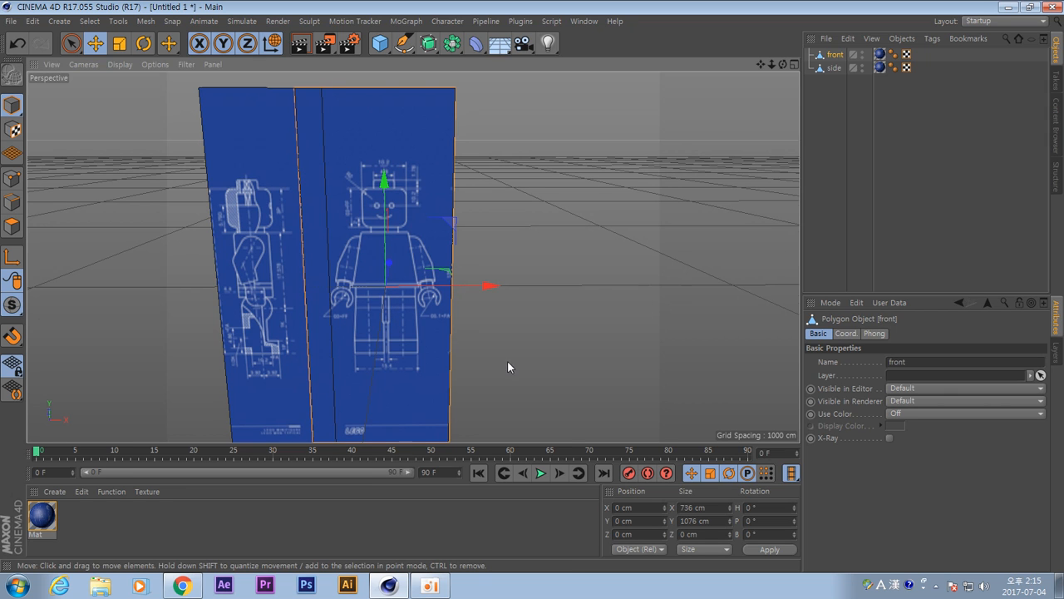
Move the side plane along X away from the front plane, to about X -908 cm.
middle_click_drag(507, 360, 580, 332, "alt")
left_click(358, 323)
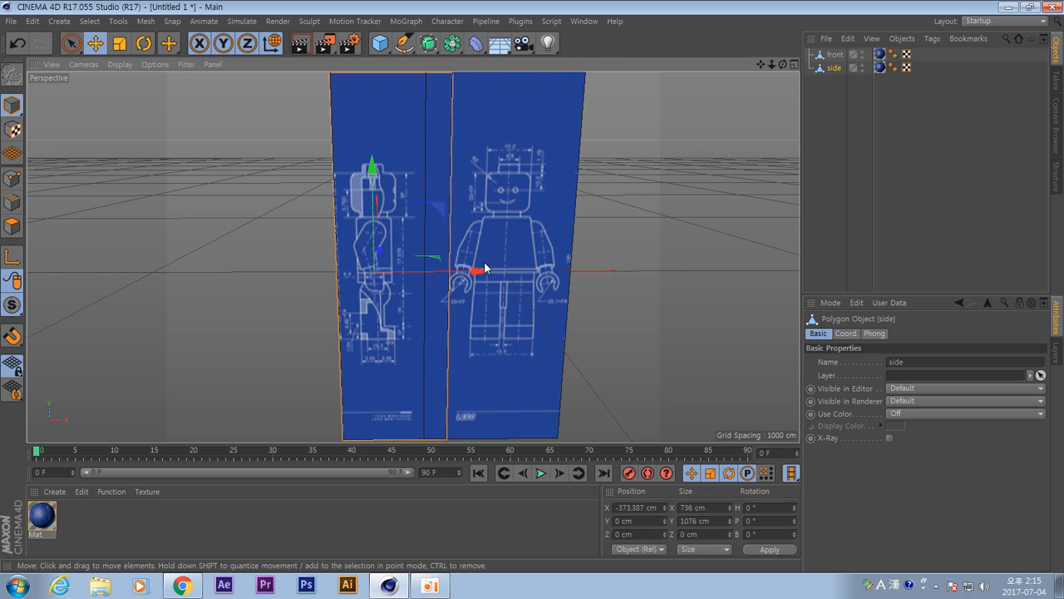
left_click_drag(475, 275, 292, 278)
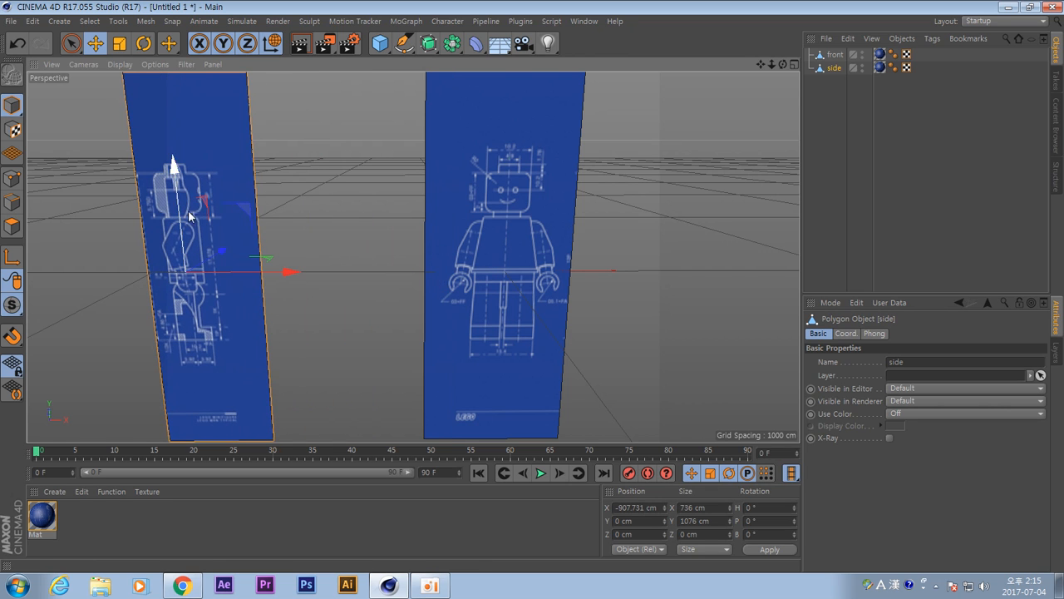
Rotate the side plane about its vertical axis and set its heading to -90 degrees.
scroll(381, 246, "down", 5)
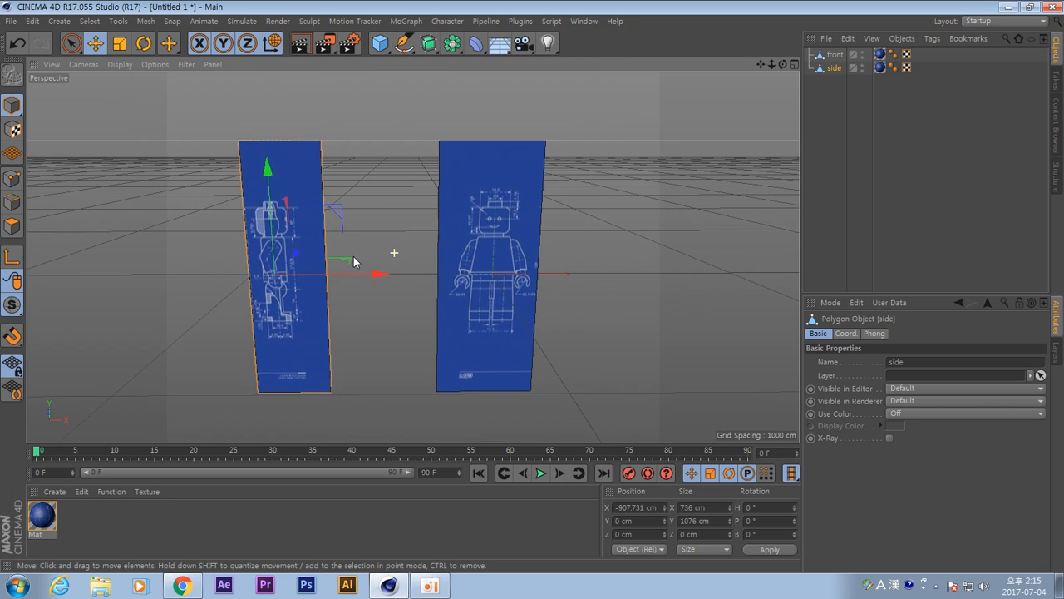
key("r")
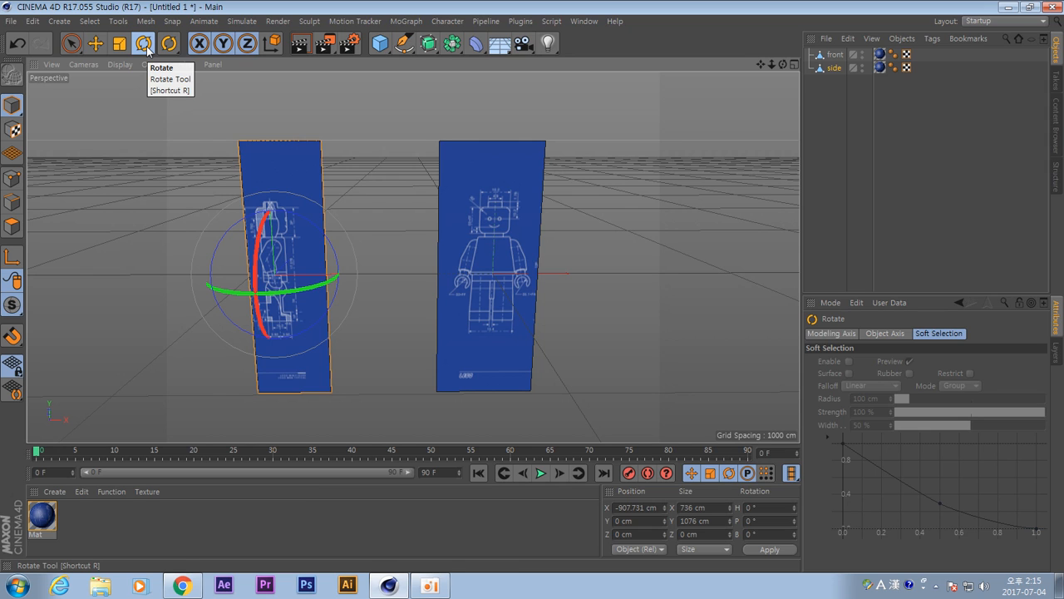
left_click_drag(324, 286, 238, 302)
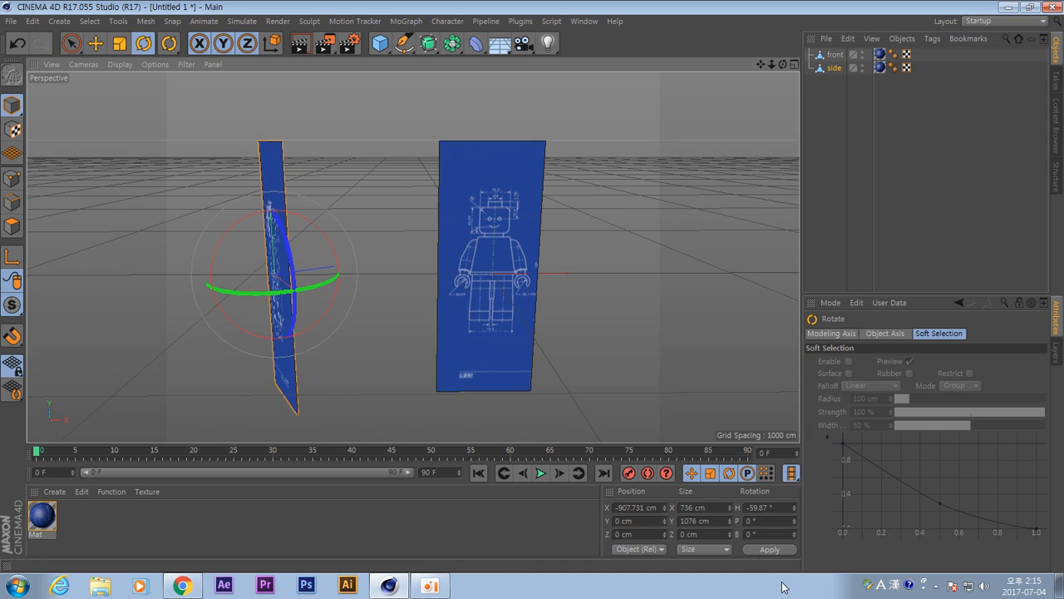
left_click(751, 508)
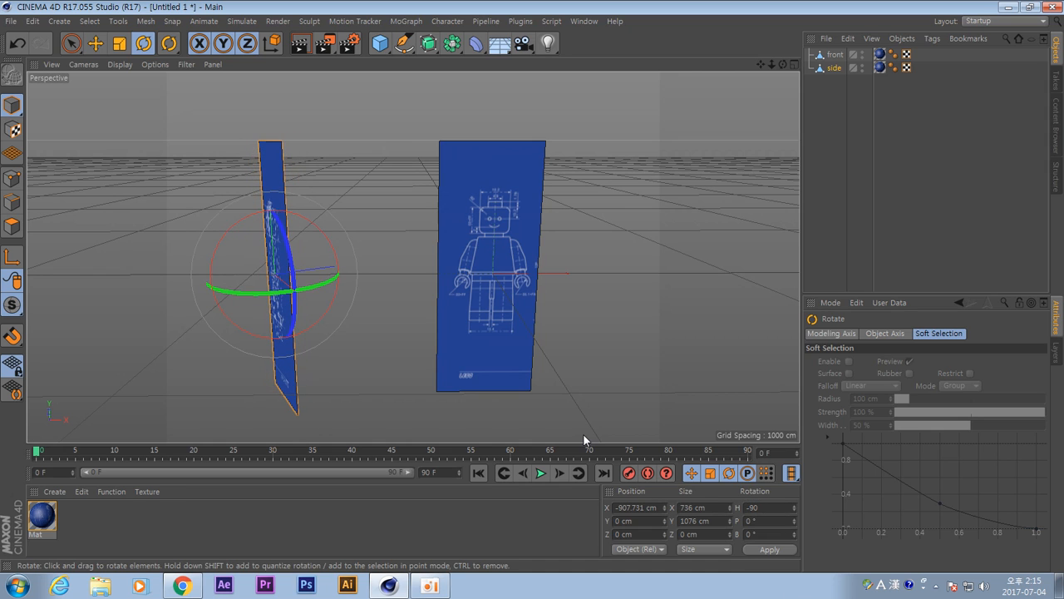
type("-90")
key("Return")
Move the rotated side plane along X to about -2208 cm, well away from the world origin.
mouse_move(468, 332)
left_mouse_down("alt")
mouse_move(433, 343)
mouse_move(344, 324)
mouse_move(476, 330)
mouse_move(470, 353)
left_mouse_up("alt")
scroll(422, 312, "down", 5)
mouse_move(422, 314)
left_mouse_down("alt")
mouse_move(407, 324)
mouse_move(404, 304)
mouse_move(425, 313)
left_mouse_up("alt")
key("e")
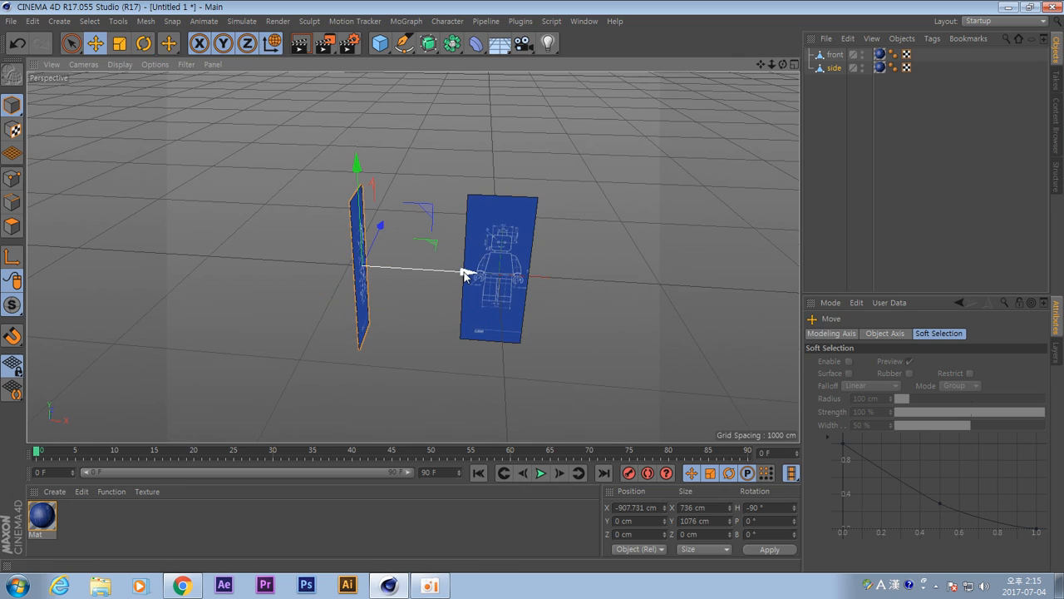
left_click_drag(463, 273, 276, 294)
Move the front plane back along Z to about 2330 cm and deselect it.
left_click_drag(507, 333, 415, 357, "alt")
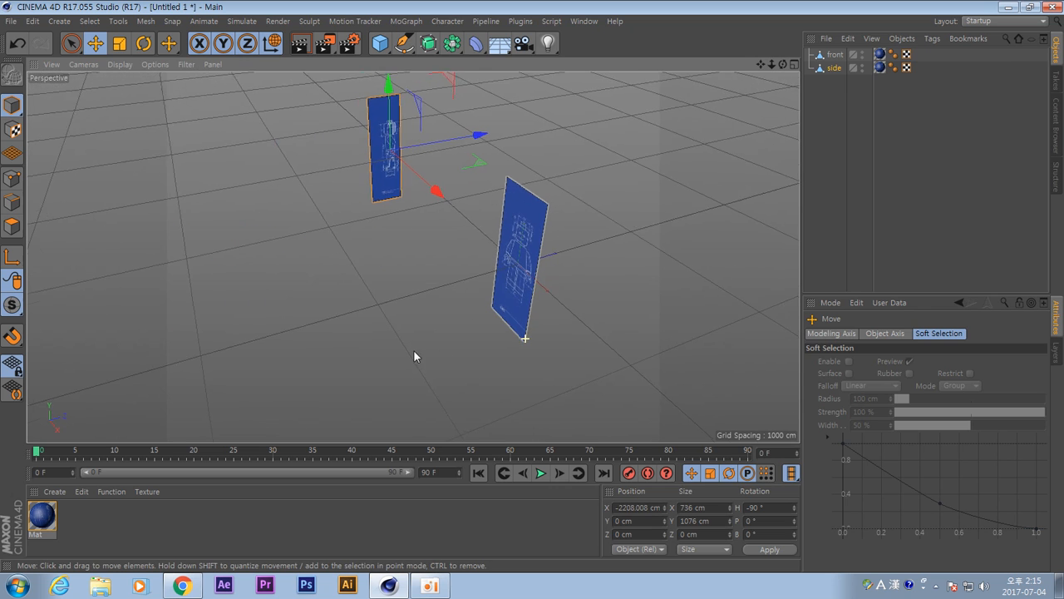
left_click(542, 269)
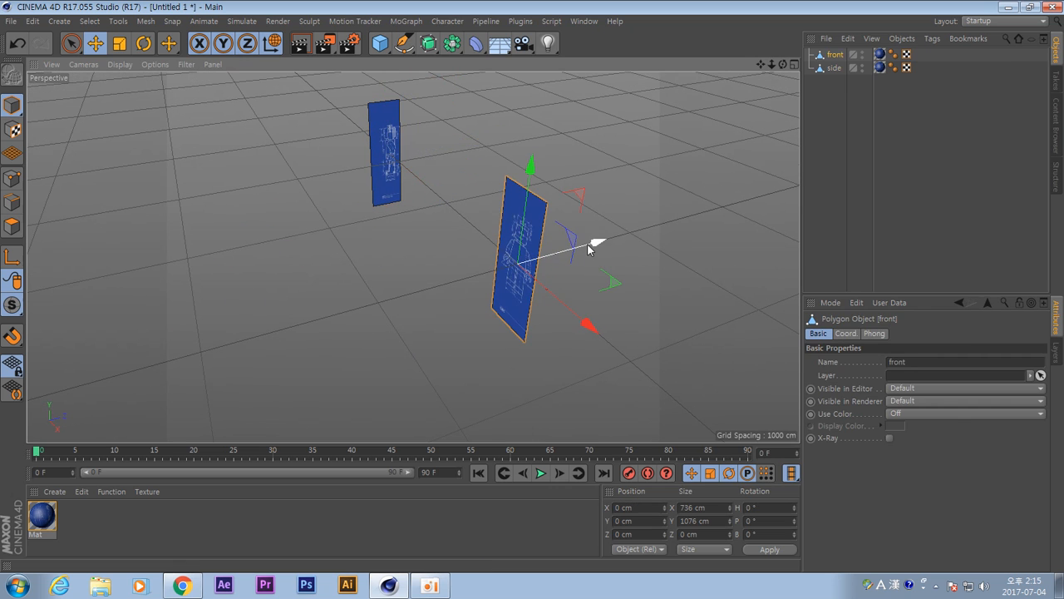
left_click_drag(593, 240, 828, 200)
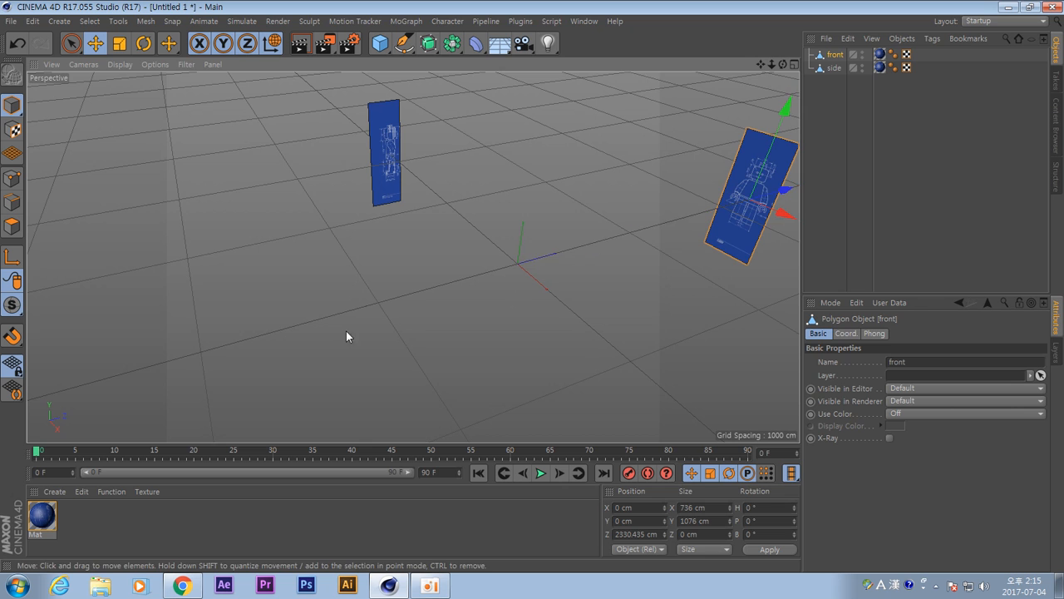
mouse_move(346, 331)
left_mouse_down("alt")
mouse_move(286, 342)
mouse_move(499, 314)
mouse_move(444, 330)
left_mouse_up("alt")
left_click(517, 337)
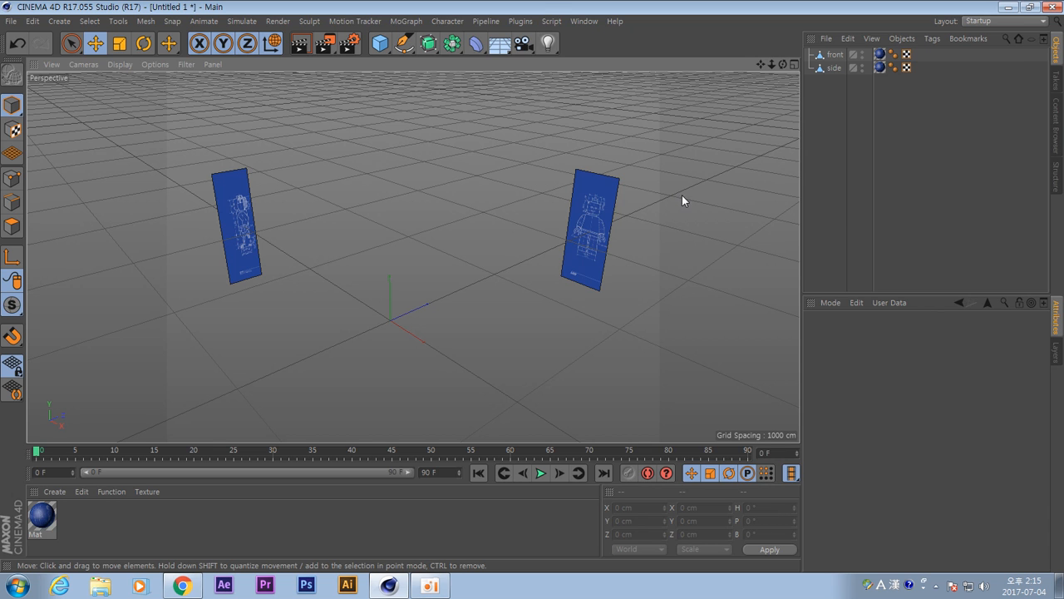
Group the front and side planes under one null and check that both are its children.
mouse_move(502, 249)
left_mouse_down("alt")
mouse_move(502, 269)
mouse_move(512, 257)
mouse_move(518, 269)
left_mouse_up("alt")
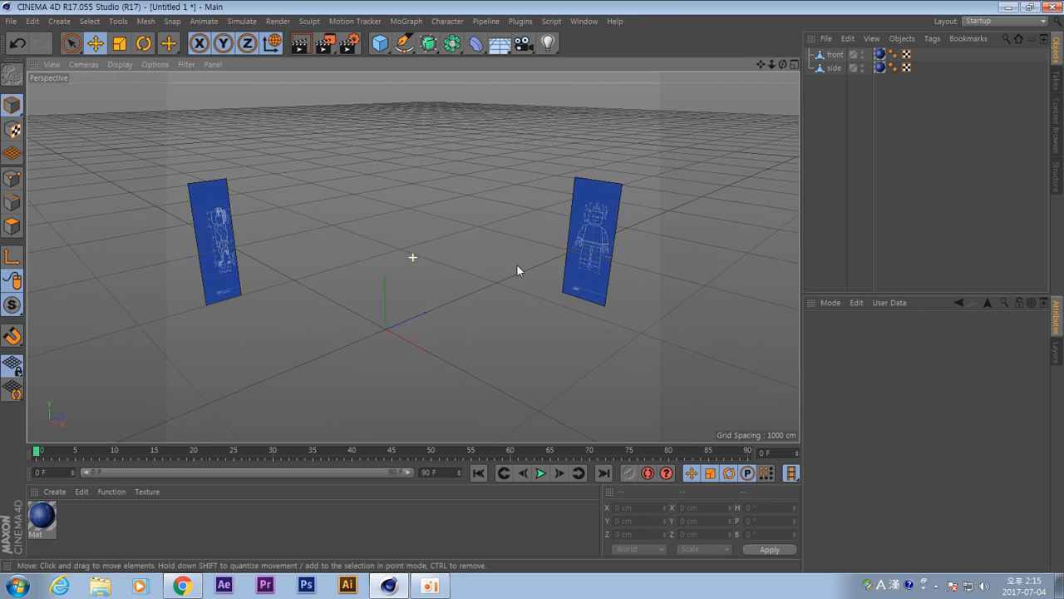
left_click(835, 68)
left_click(835, 54, "ctrl")
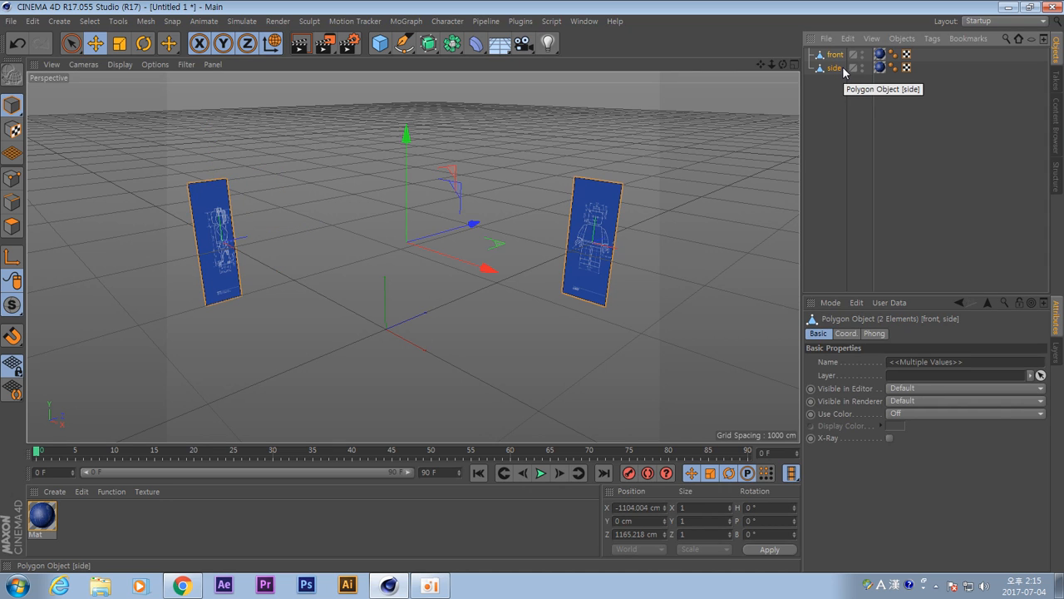
right_click(837, 74)
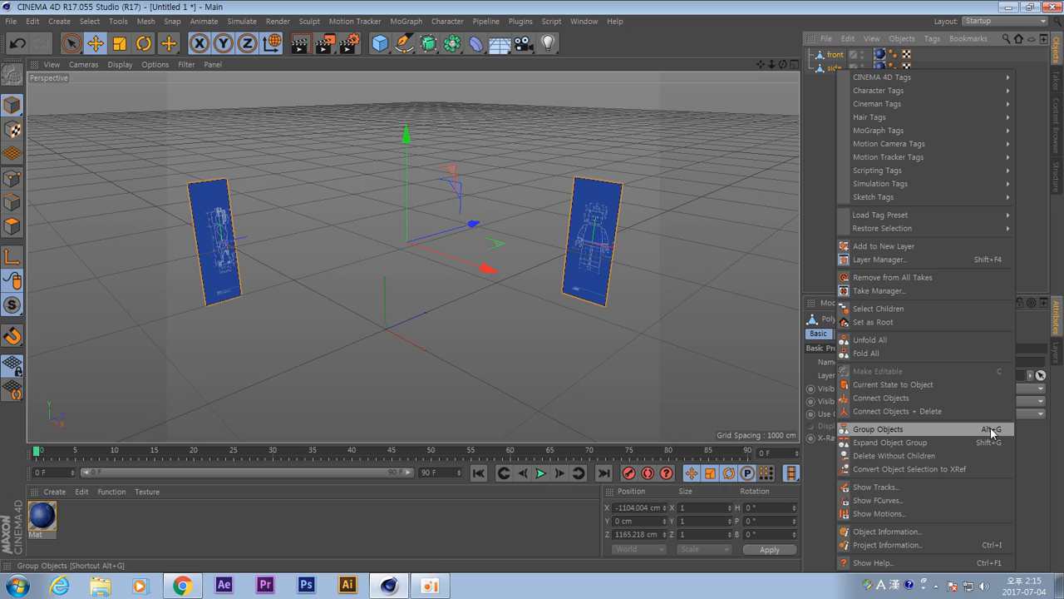
left_click(913, 430)
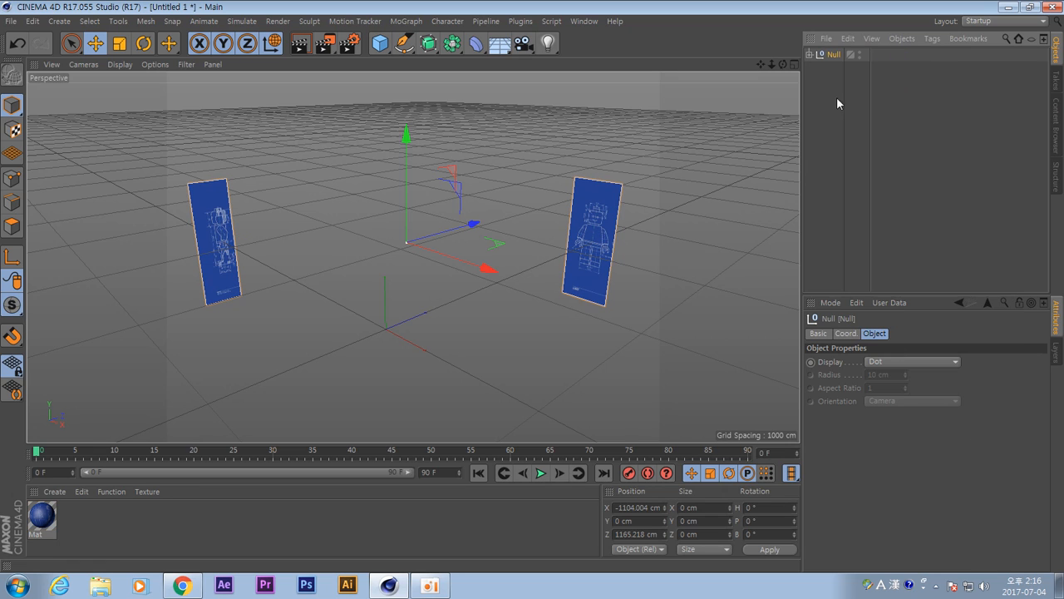
left_click(810, 54)
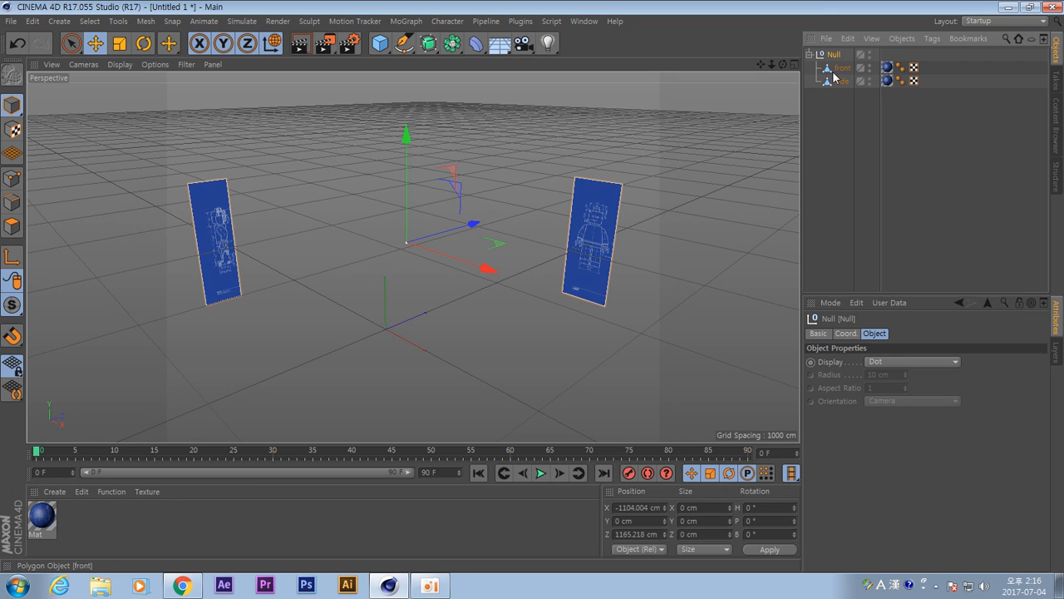
left_click(811, 54)
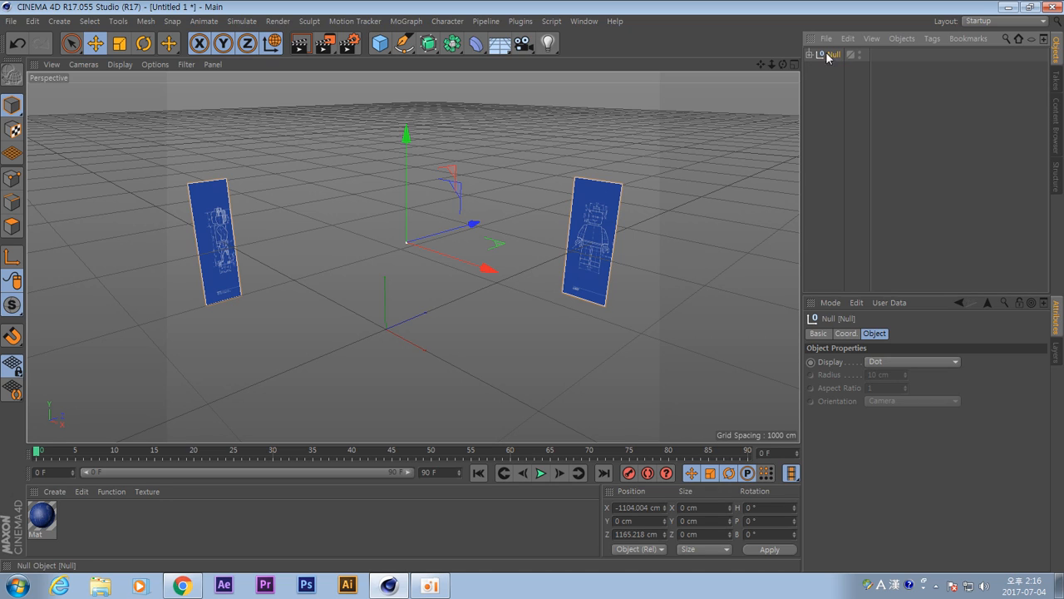
Rename the null holding the two planes as reference.
key("Return")
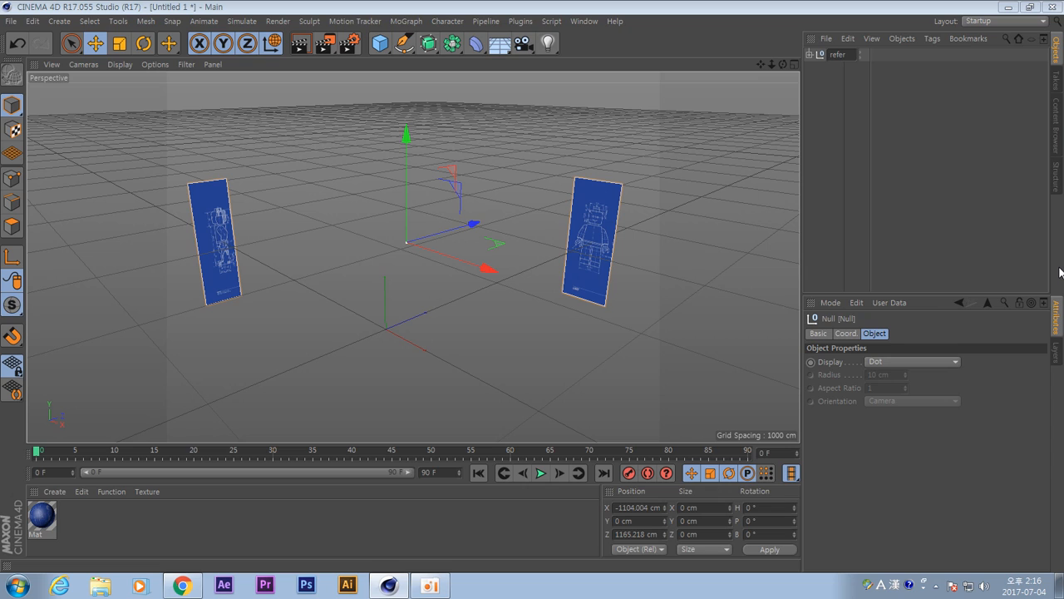
type("reference")
key("Return")
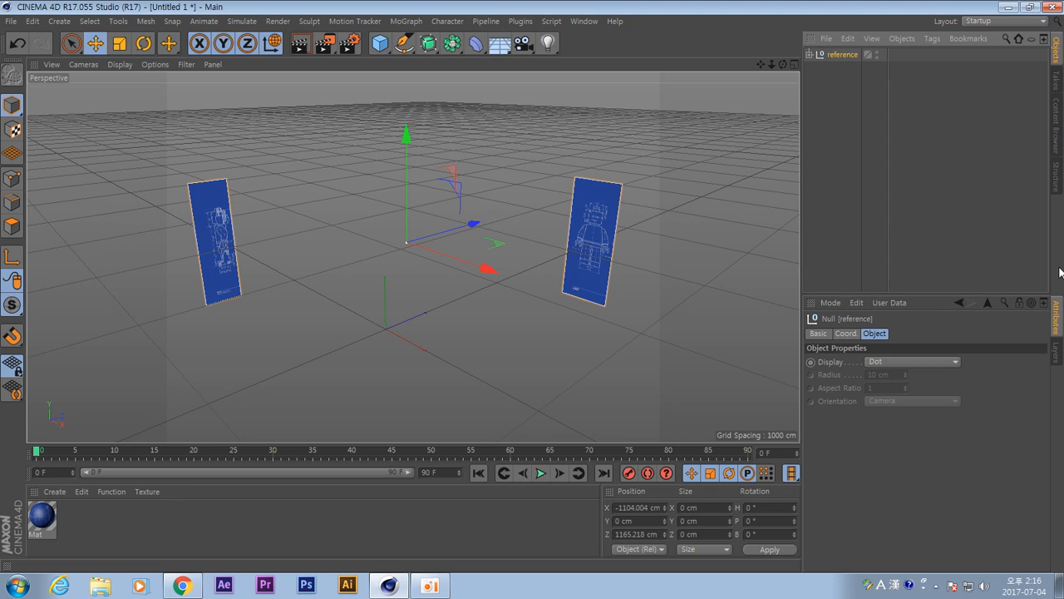
Set the reference null's display to None to hide its dot in the viewport, and deselect it.
left_click(553, 347)
left_click_drag(494, 344, 459, 225, "alt")
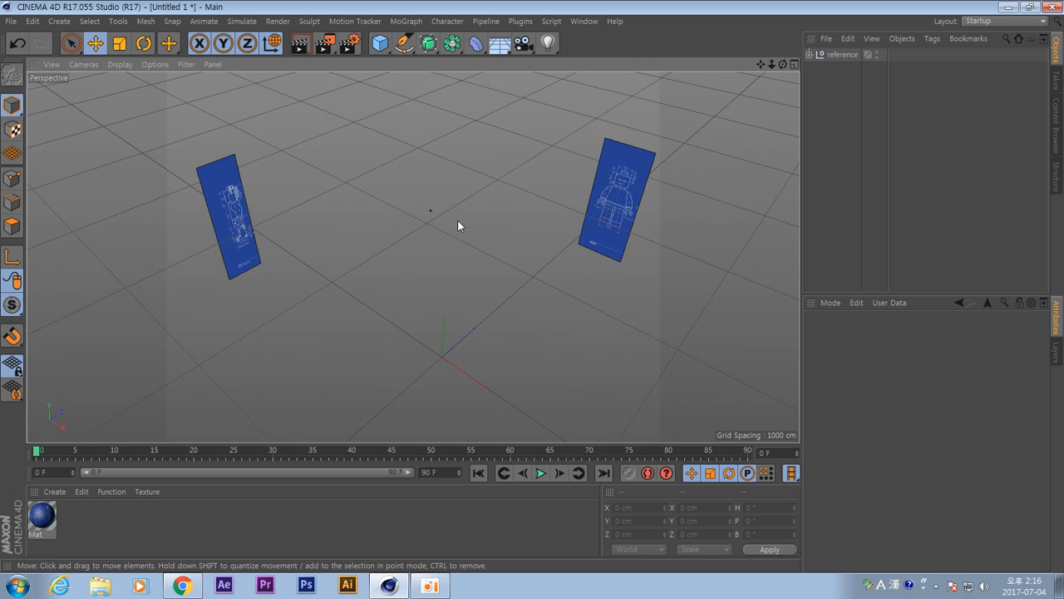
left_click(430, 210)
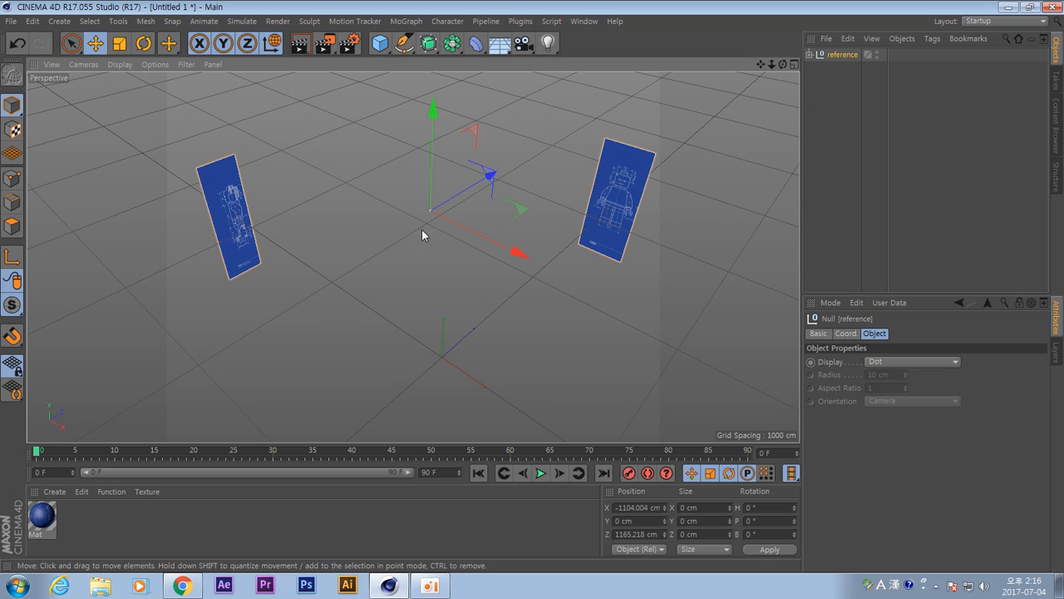
left_click(439, 250)
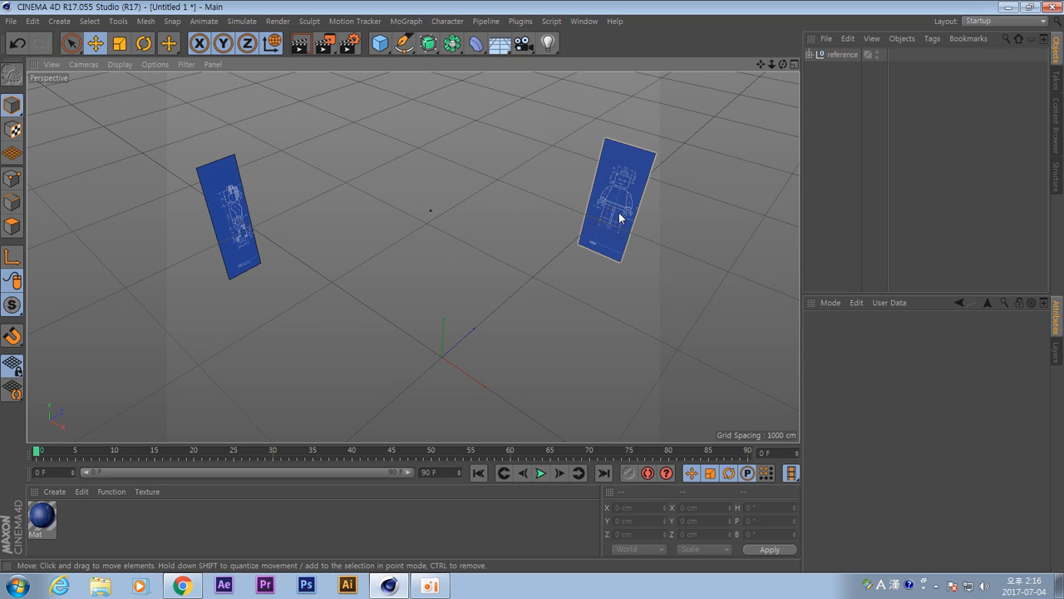
left_click(839, 54)
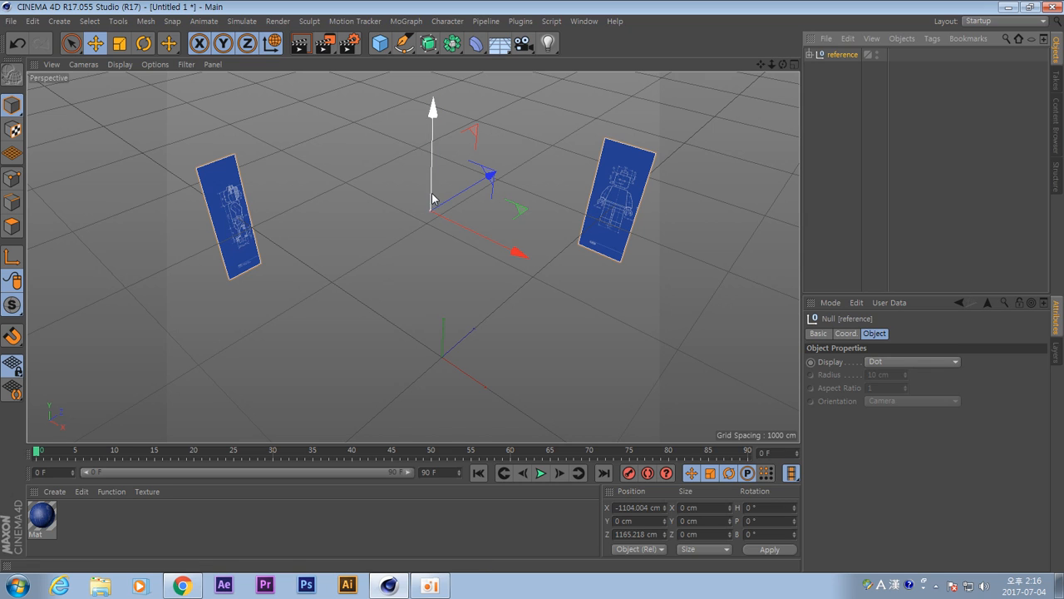
left_click(423, 247)
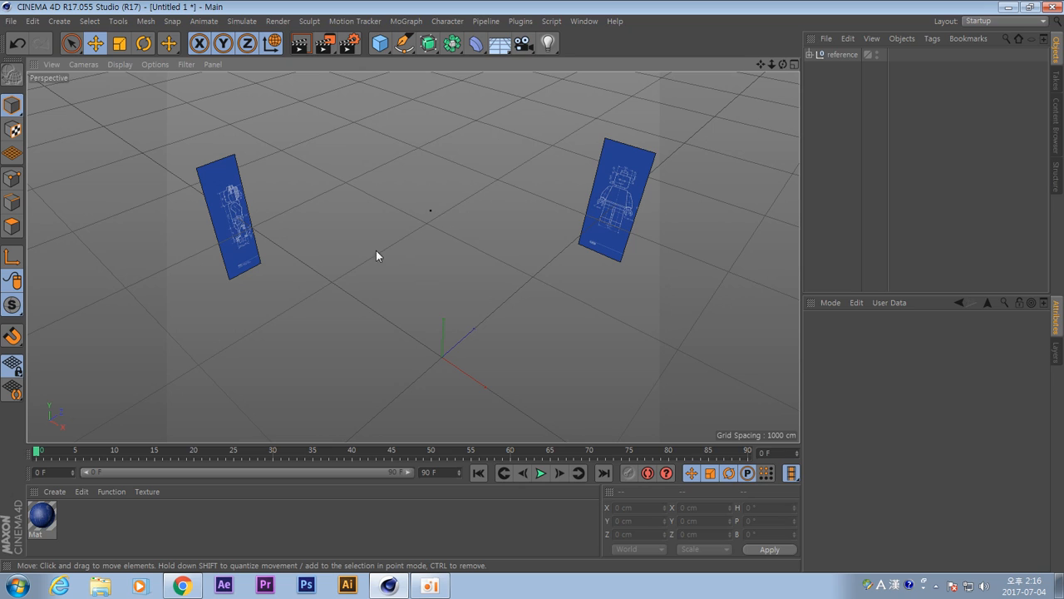
left_click(430, 210)
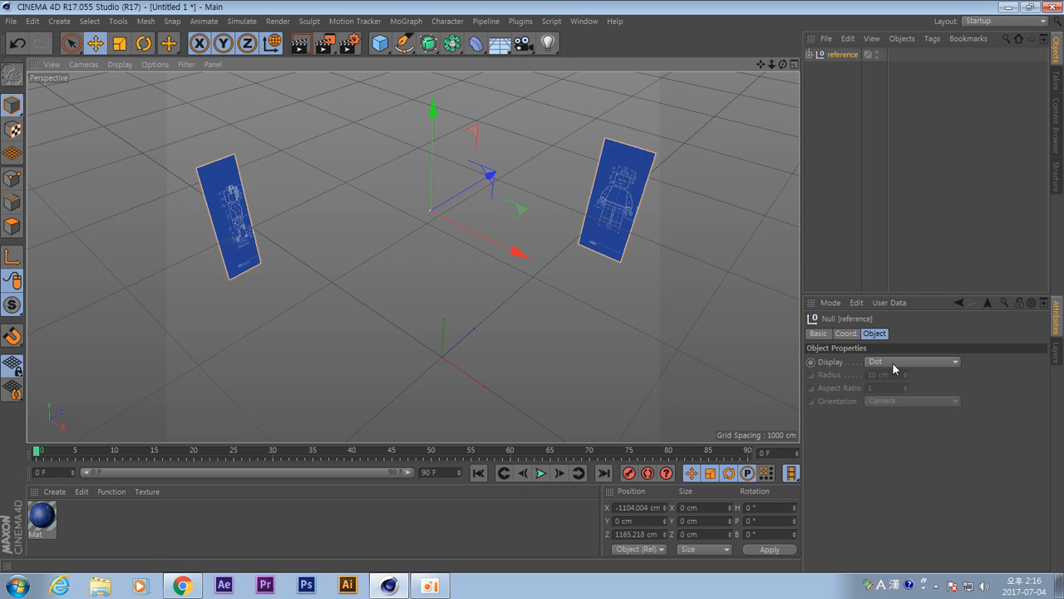
left_click(893, 363)
left_click(900, 374)
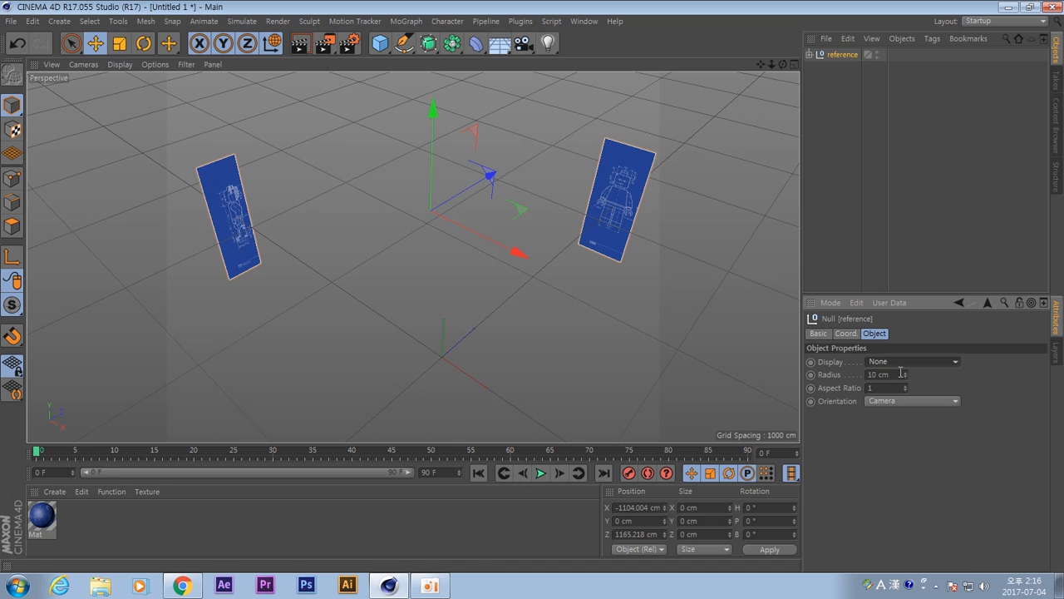
left_click(459, 225)
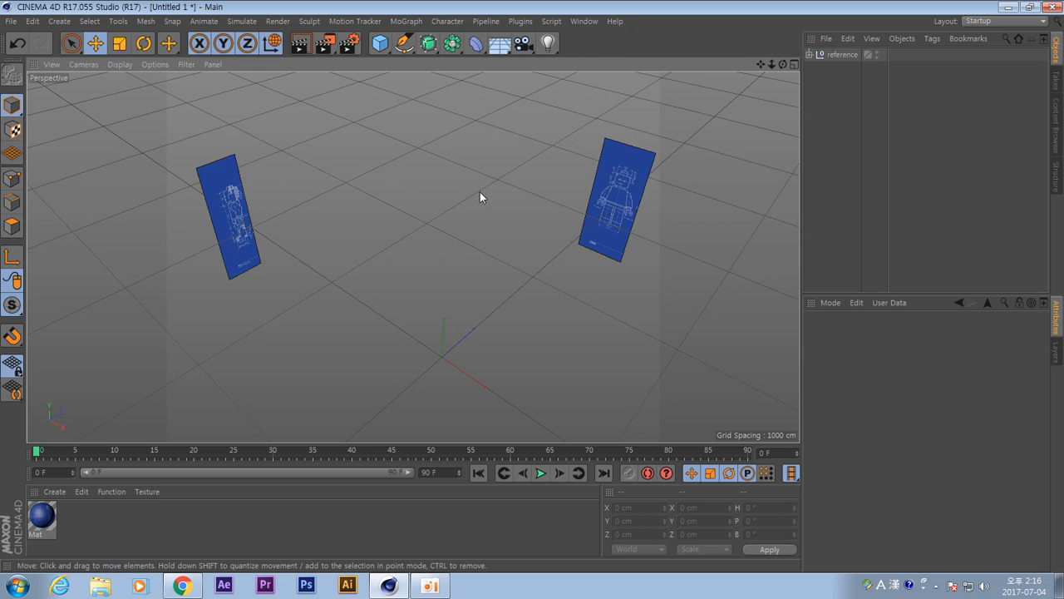
left_click(842, 54)
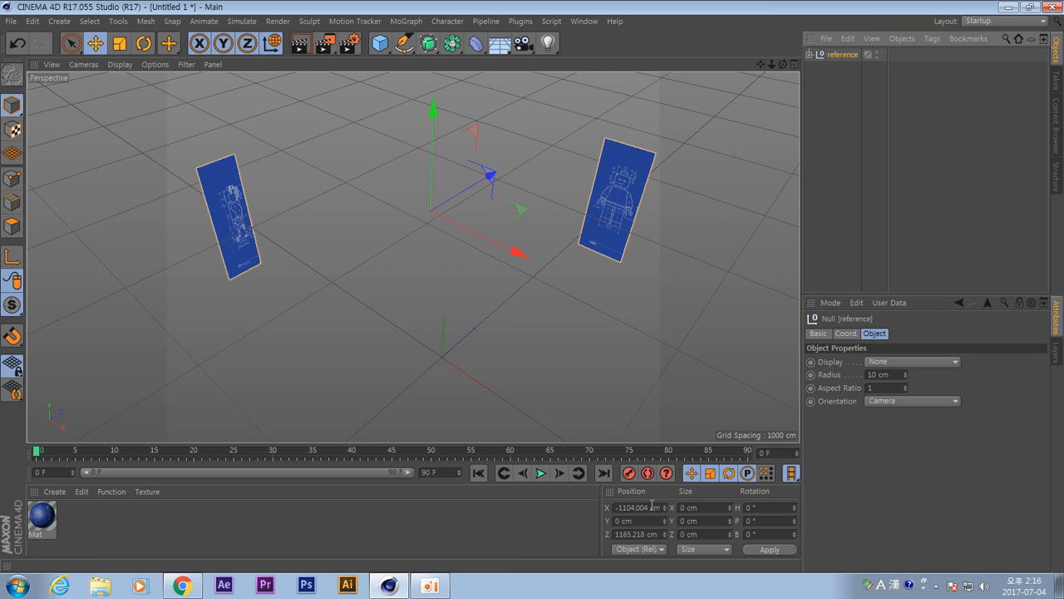
left_click(430, 314)
left_click_drag(430, 313, 562, 291, "alt")
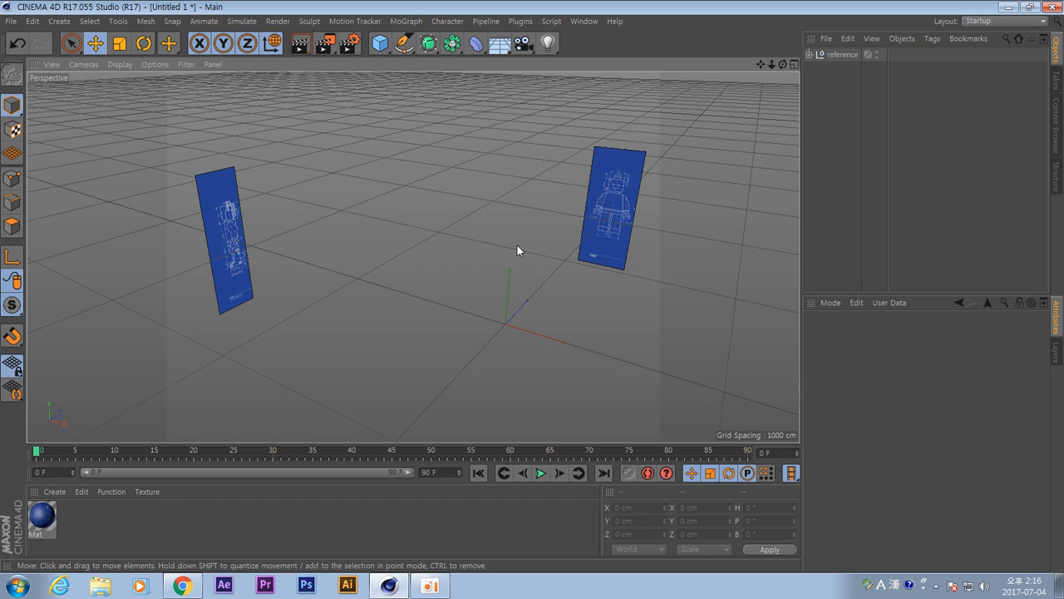
Switch to the four-view layout and set the Front and Right views to Constant Shading (Lines).
left_click(795, 65)
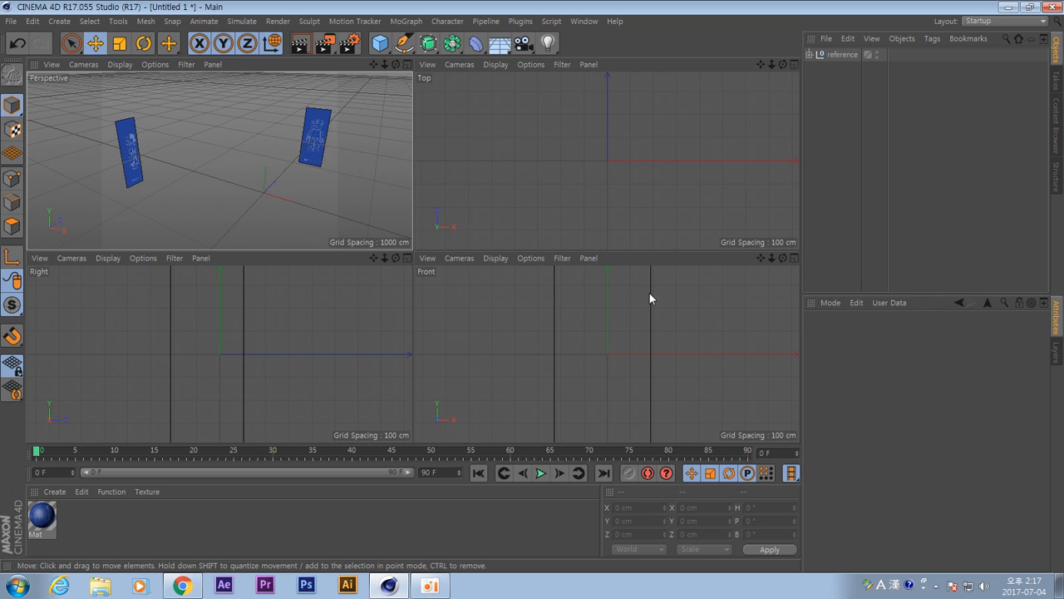
left_click(496, 259)
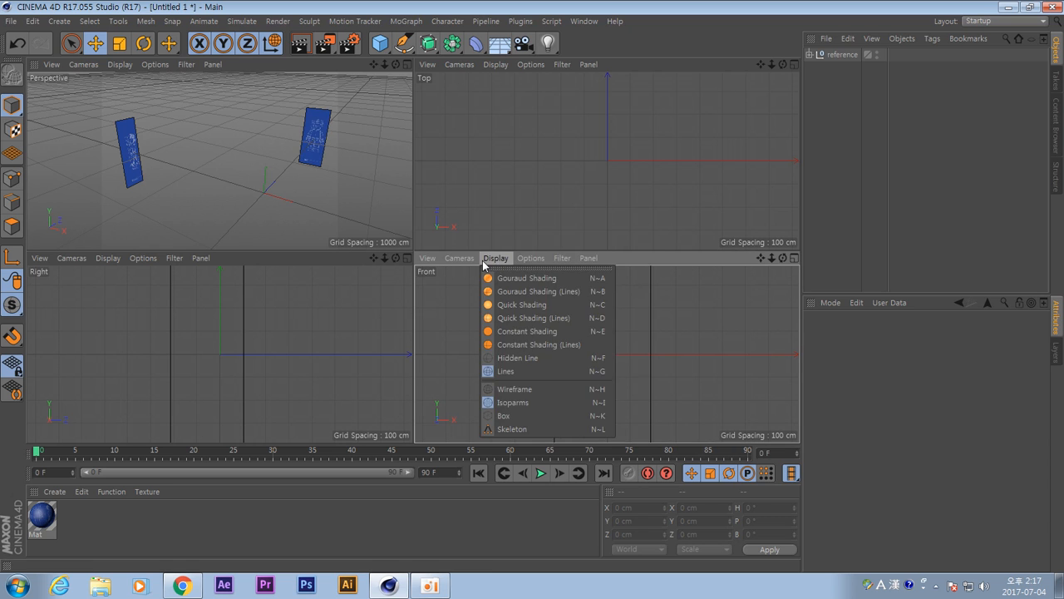
left_click(554, 344)
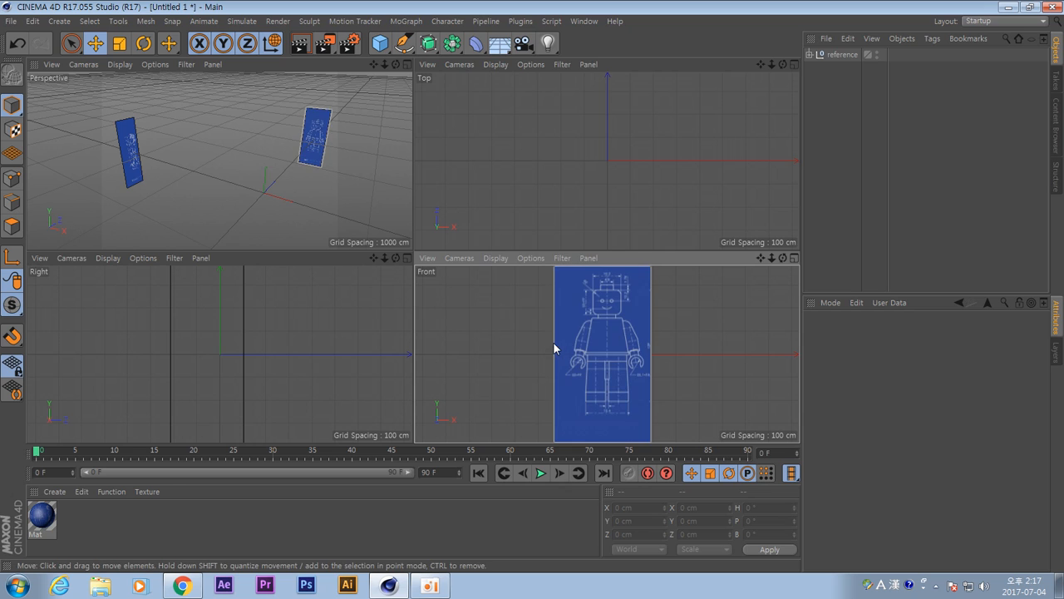
left_click(100, 259)
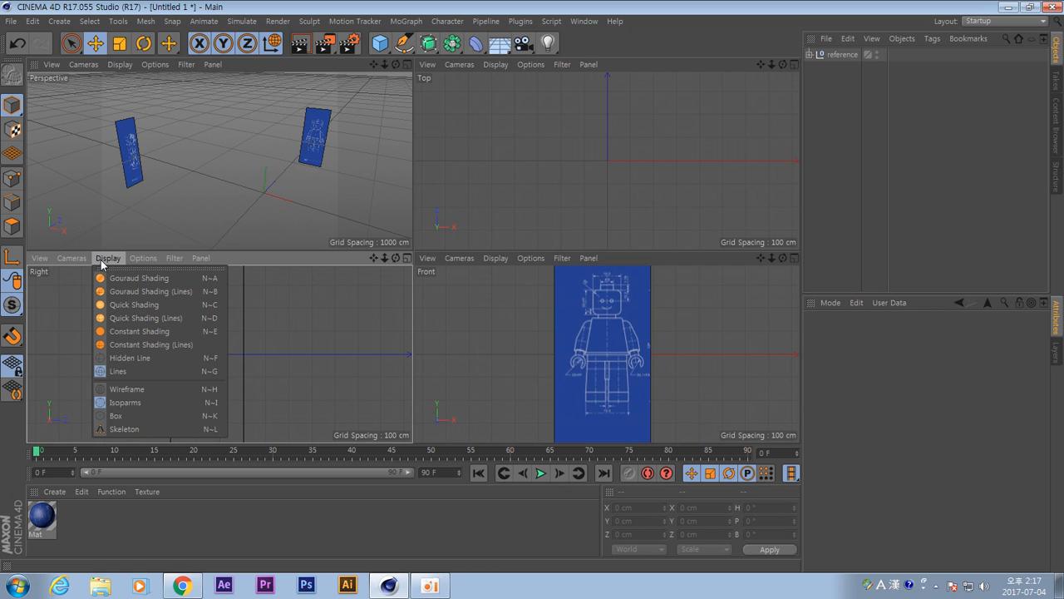
left_click(138, 345)
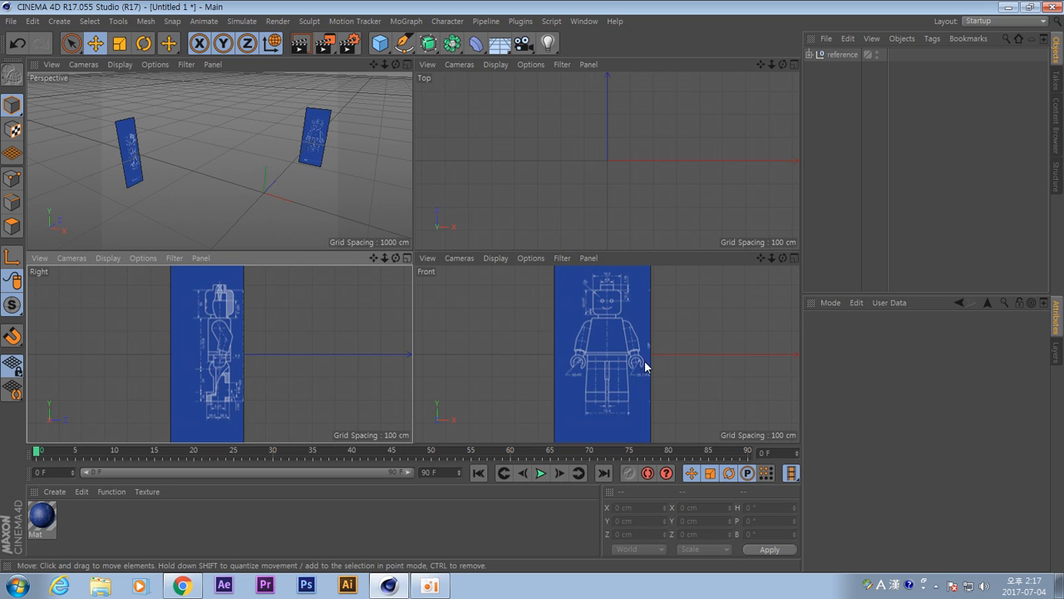
Add a cylinder in the maximized Front view and raise it over the blueprint head to about Y 228.5 cm.
middle_click(695, 353)
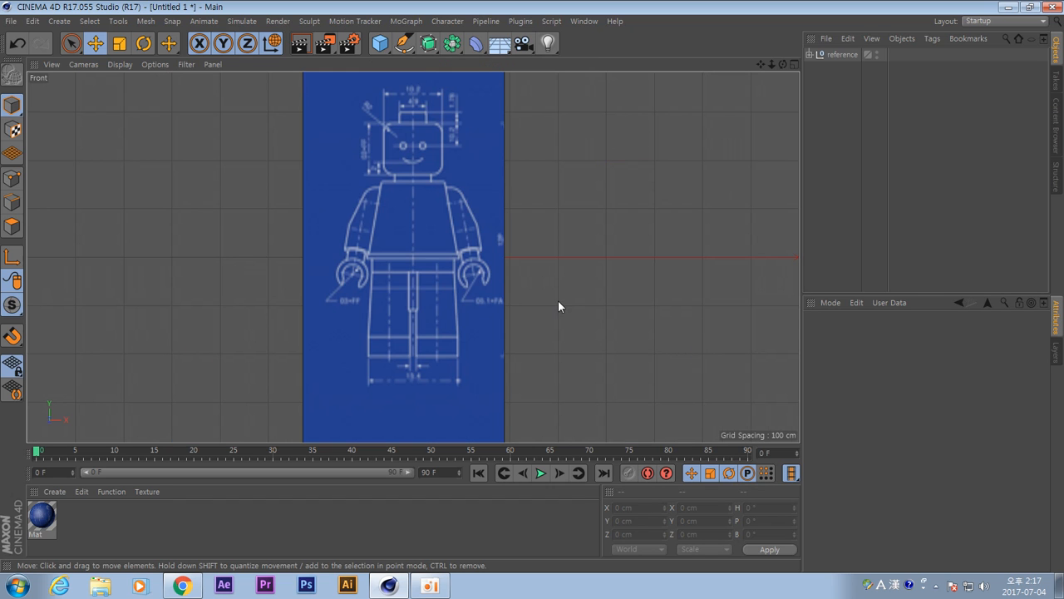
middle_click_drag(559, 306, 584, 324, "alt")
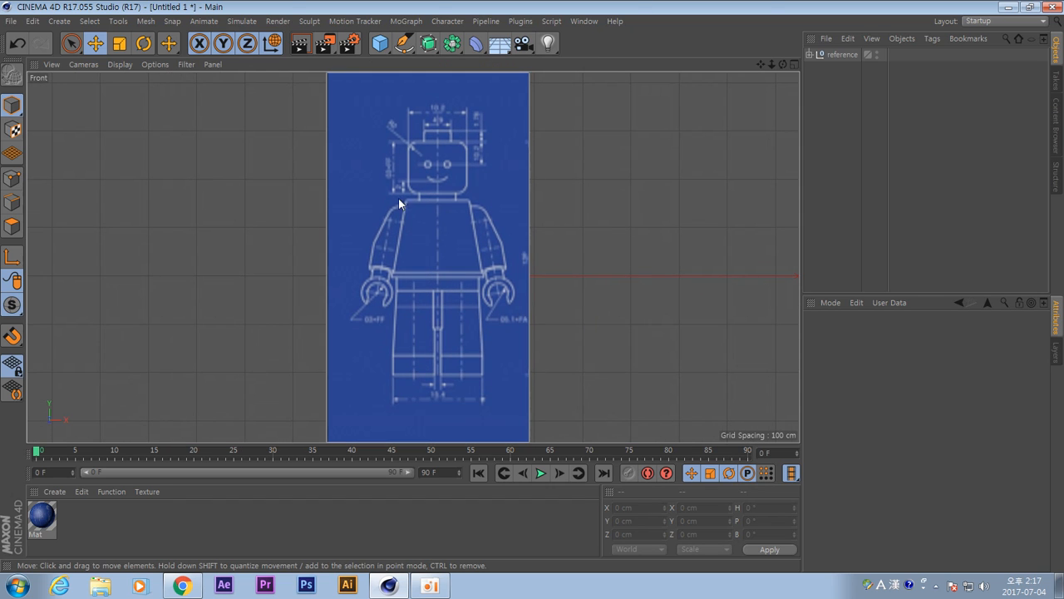
mouse_move(555, 179)
middle_mouse_down("alt")
mouse_move(562, 205)
mouse_move(568, 182)
middle_mouse_up("alt")
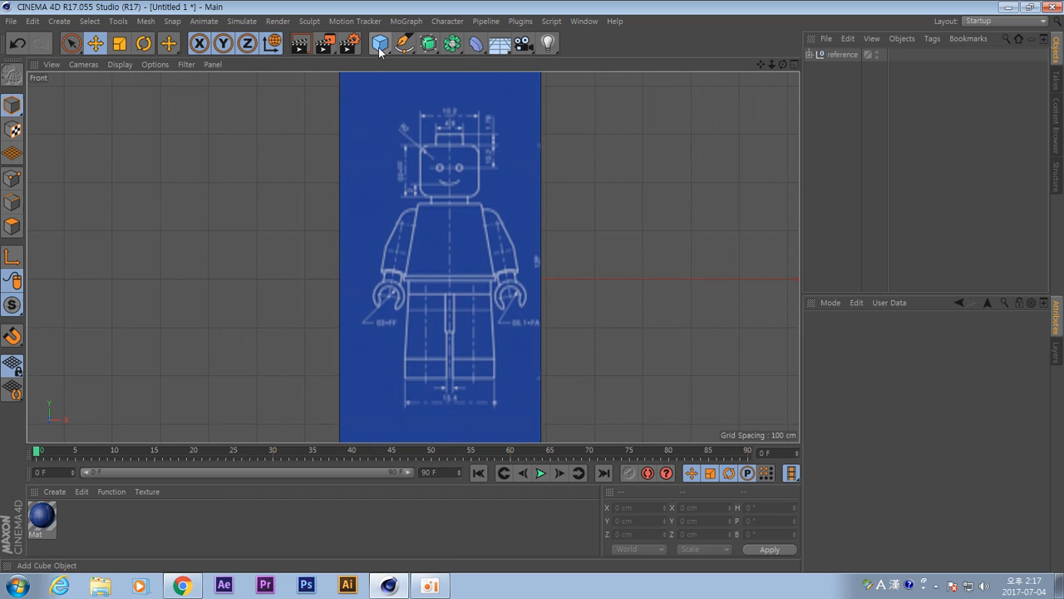
left_click(380, 47)
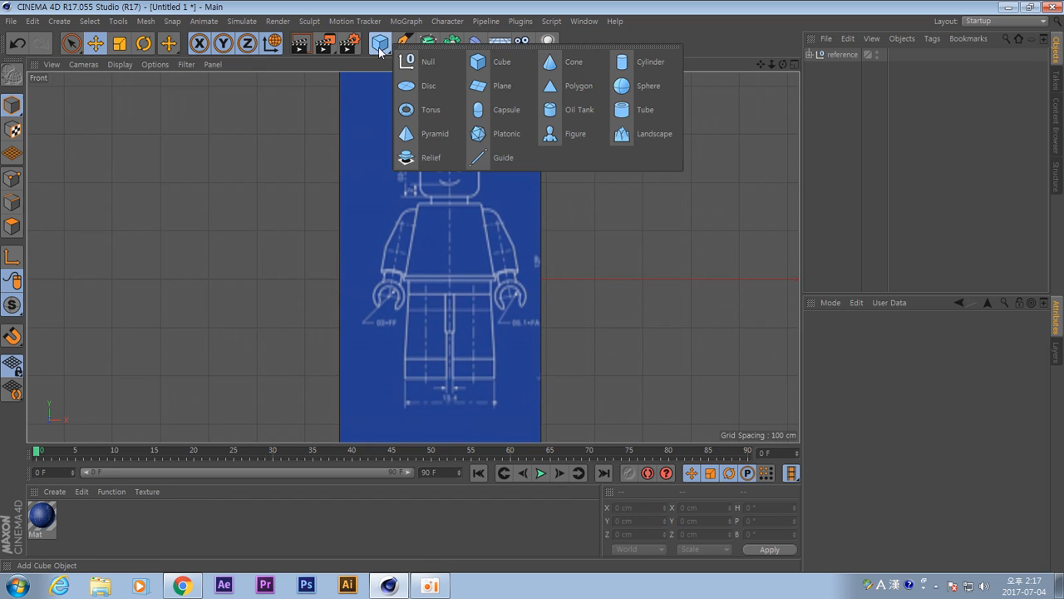
left_click(651, 62)
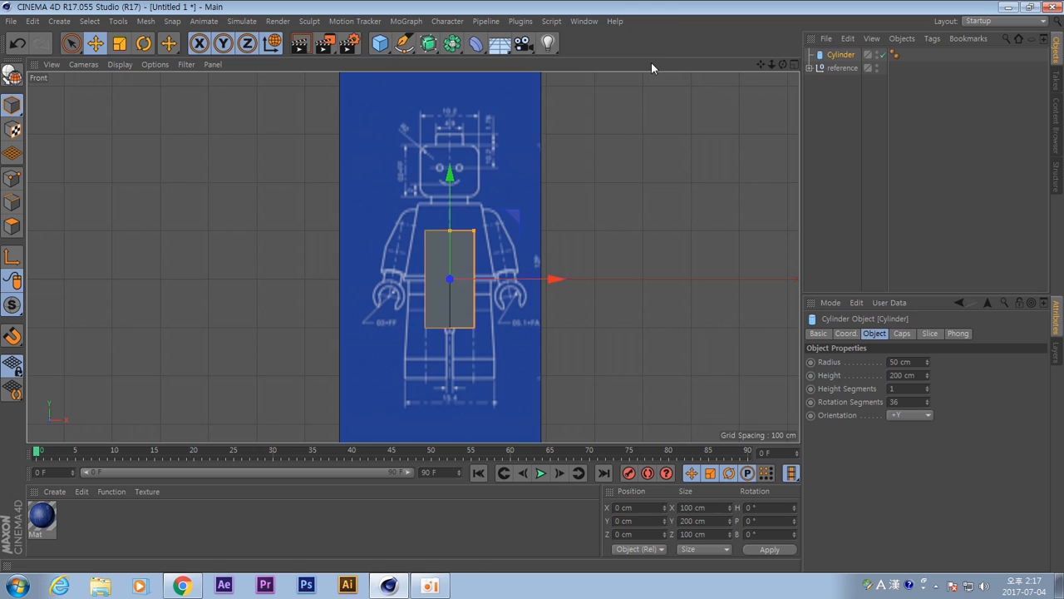
scroll(349, 264, "up", 3)
right_click_drag(410, 281, 363, 276, "alt")
middle_click_drag(614, 243, 603, 300, "alt")
left_click_drag(481, 239, 482, 79)
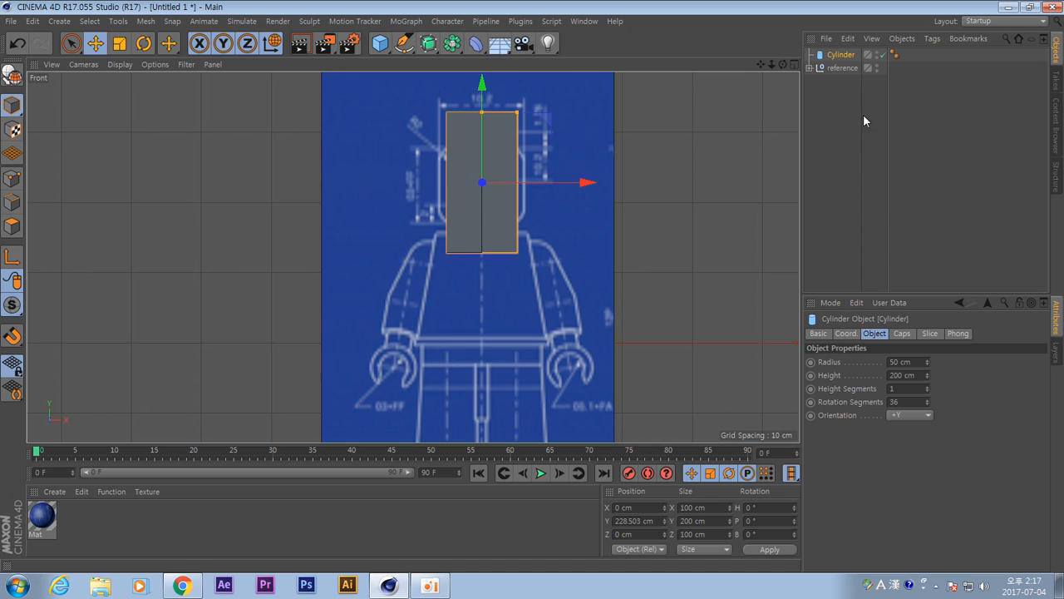
Enable X-Ray on the cylinder so that the blueprint head shows through it.
left_click(818, 334)
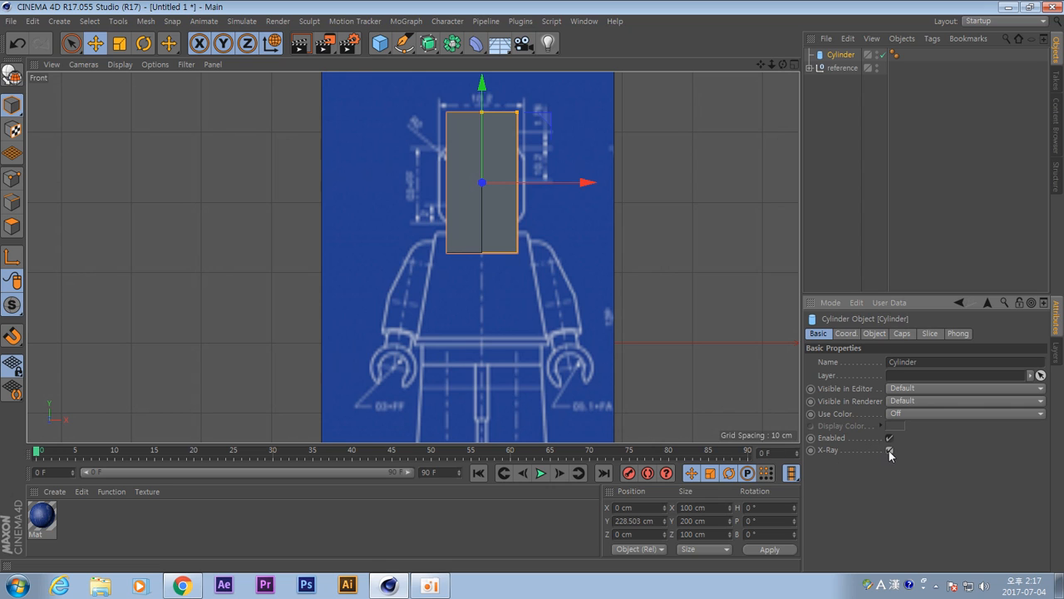
left_click(889, 451)
middle_click_drag(516, 243, 499, 333, "alt")
right_click_drag(416, 327, 515, 344, "alt")
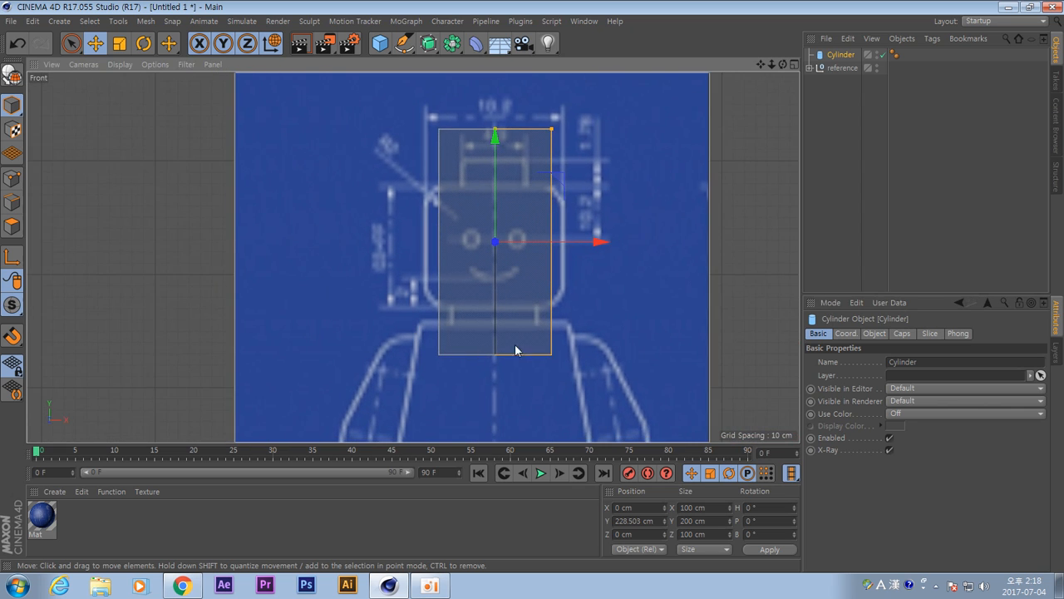
middle_click_drag(569, 337, 554, 360, "alt")
Change the Front view's line display to Wireframe, with the cylinder selected.
left_click(752, 326)
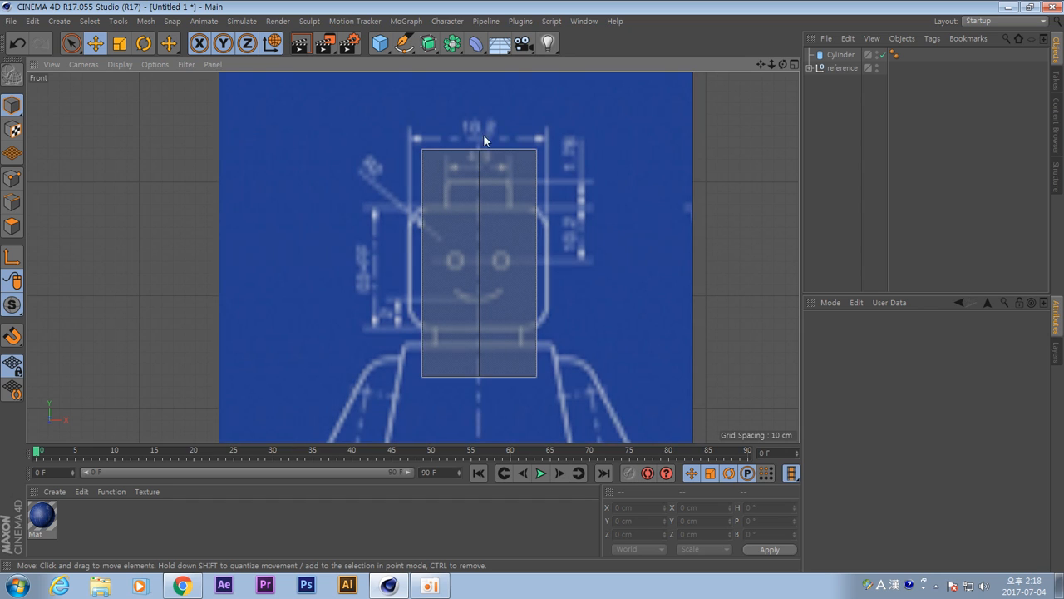
left_click(460, 271)
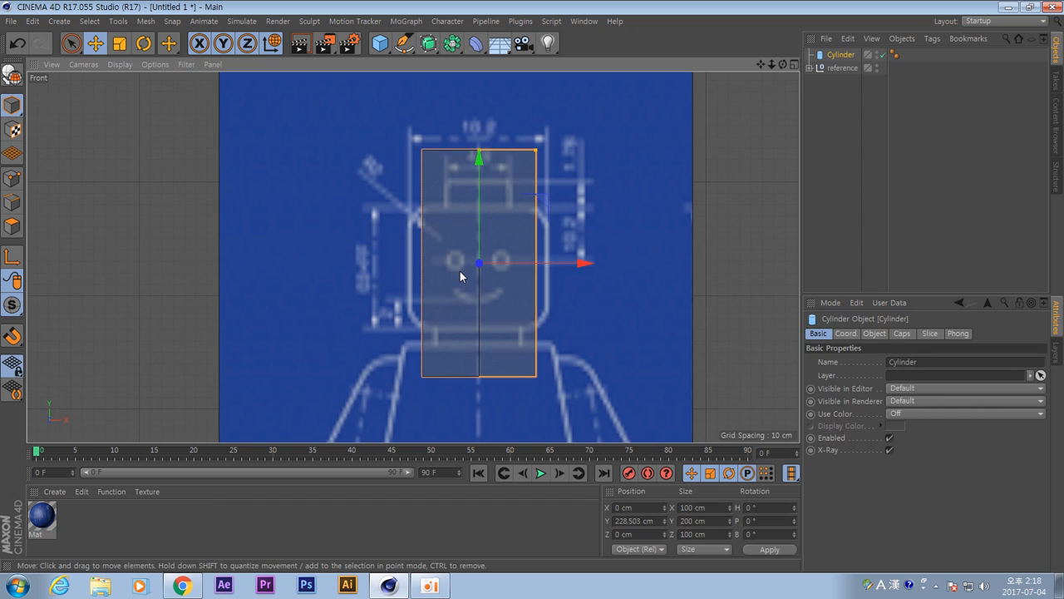
left_click(119, 65)
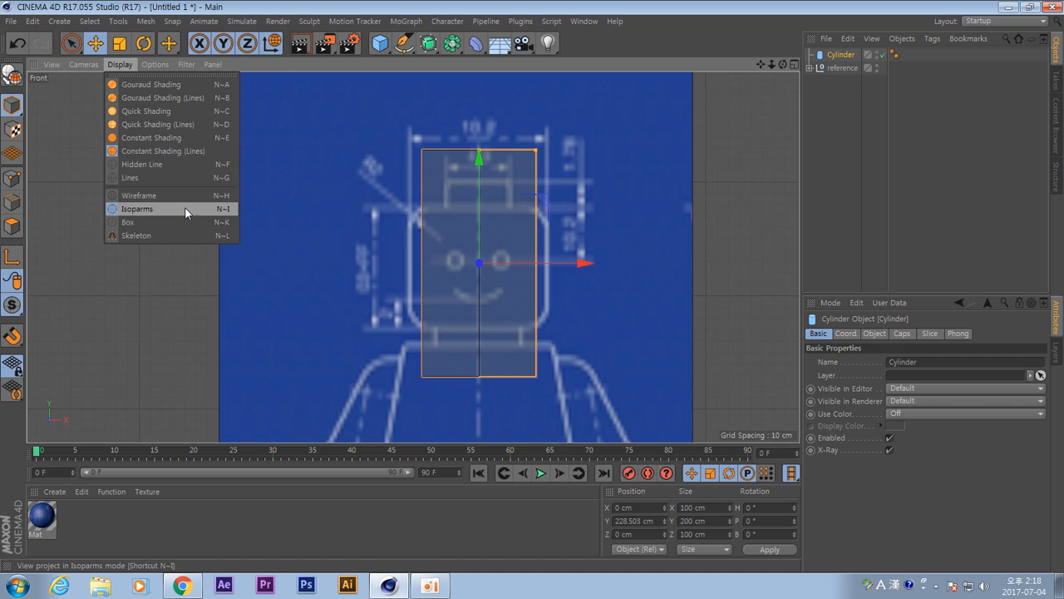
left_click(142, 197)
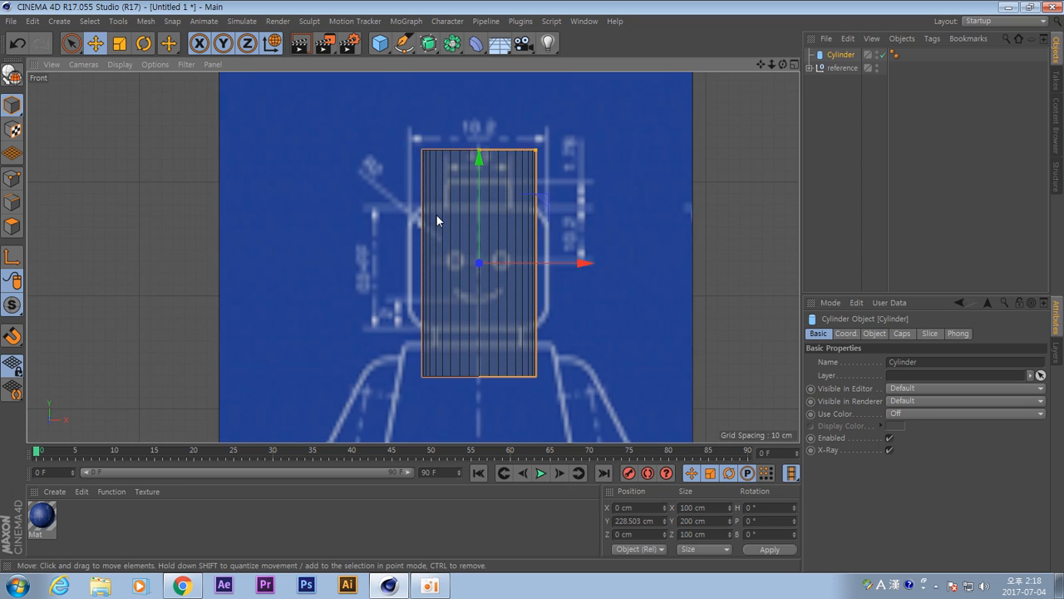
Fit the cylinder to the blueprint head: radius about 60.8 cm, height about 107.4 cm, centred at about Y 224.4 cm.
left_click(875, 333)
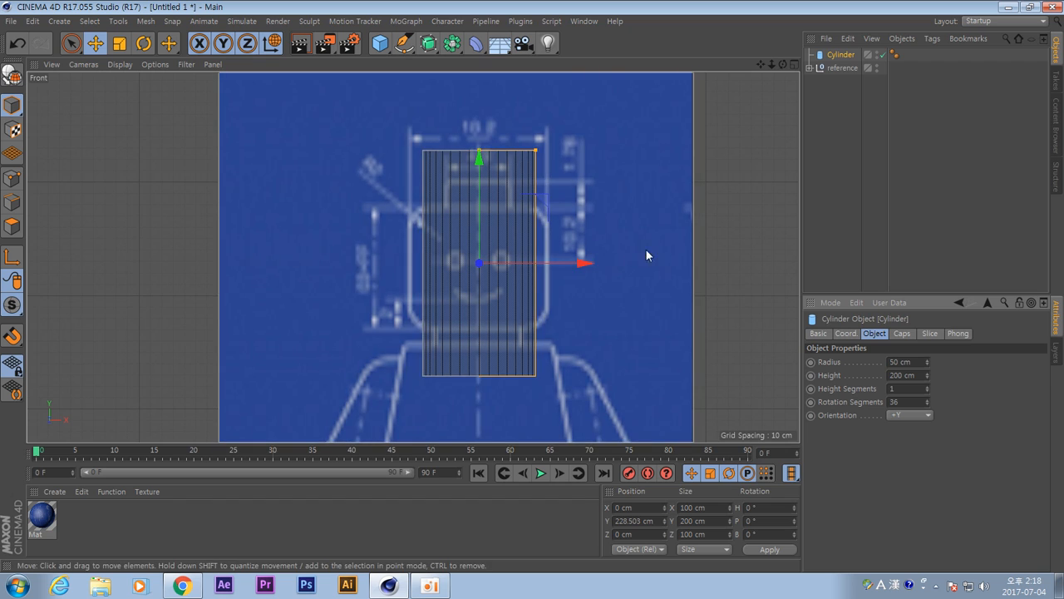
left_click_drag(484, 149, 484, 204)
left_click_drag(479, 165, 479, 169)
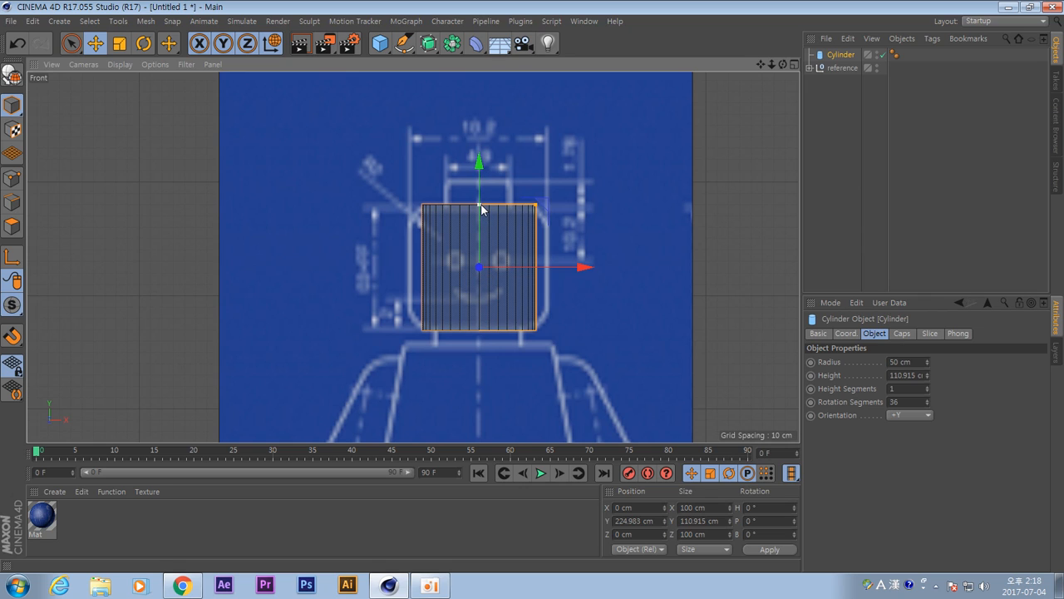
left_click_drag(482, 213, 481, 211)
left_click_drag(478, 163, 477, 163)
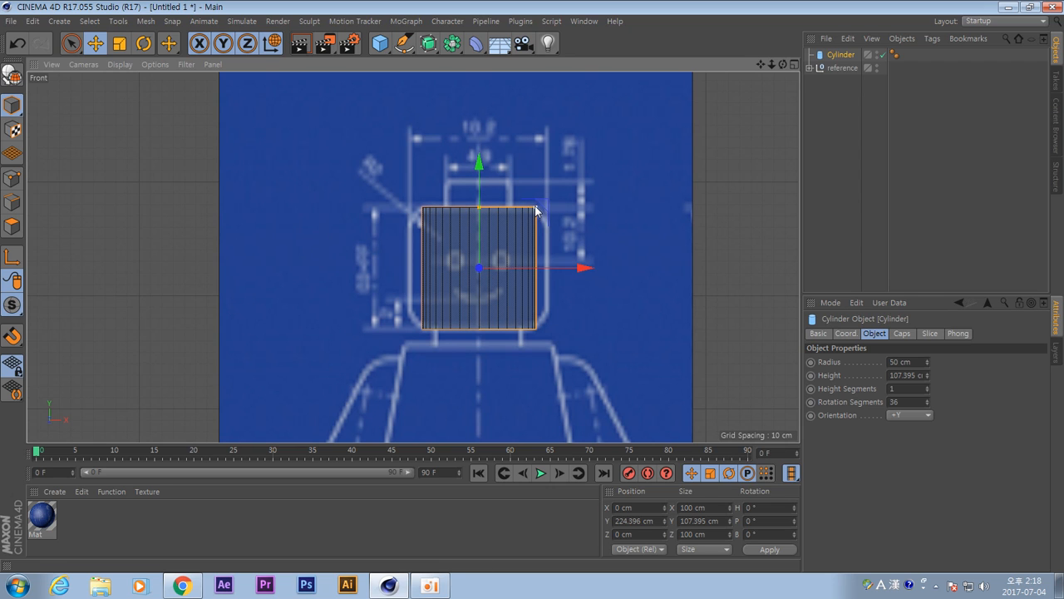
left_click_drag(537, 208, 548, 206)
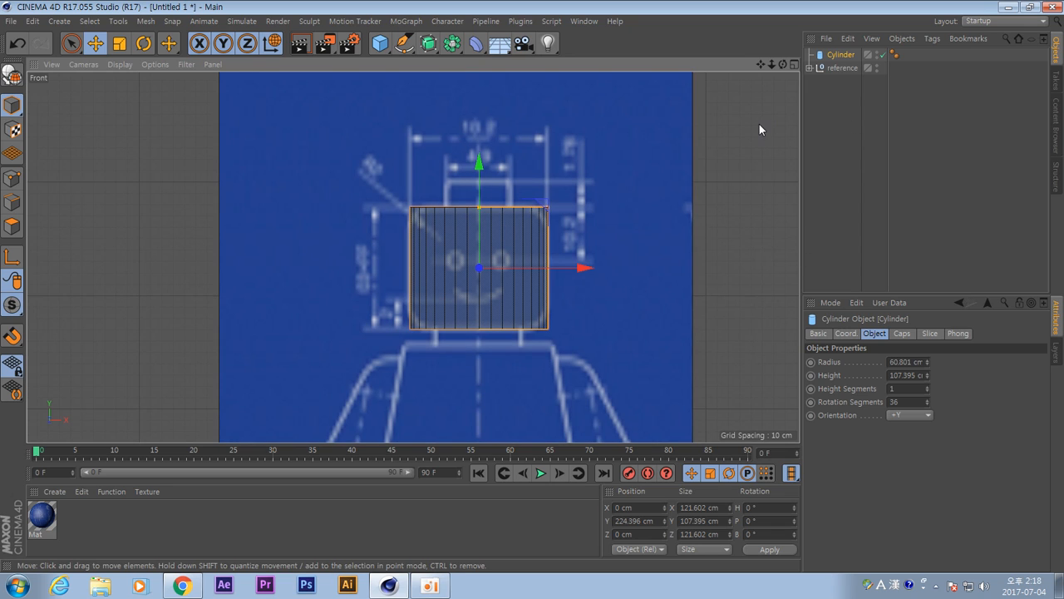
Duplicate the head cylinder, raise it to about Y 283.7 cm and shrink it to the top stud: radius about 28.5 cm, height about 33.5 cm.
key("ctrl+c")
key("ctrl+v")
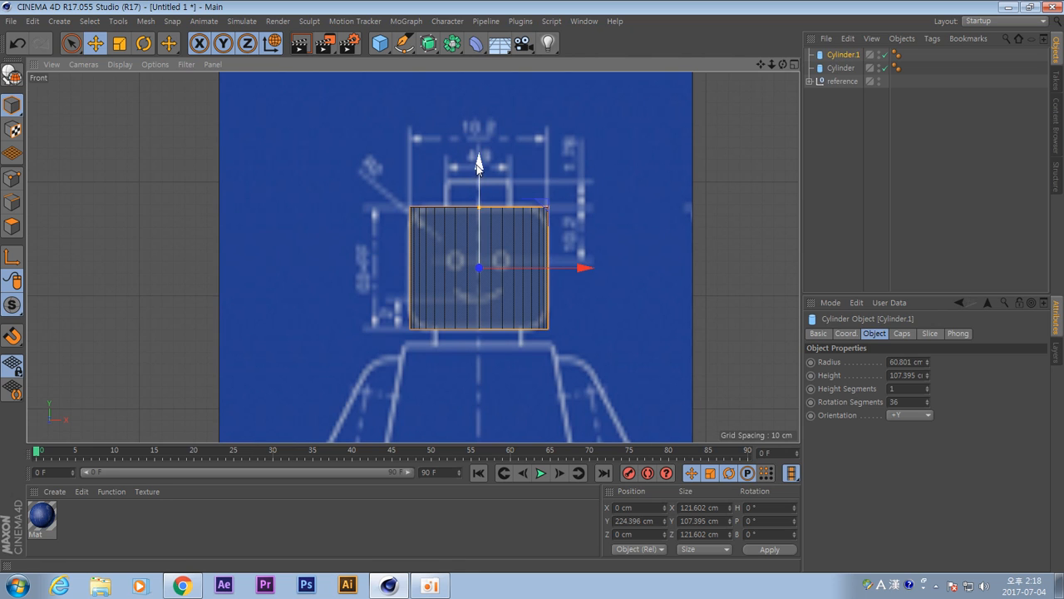
left_click_drag(479, 164, 477, 97)
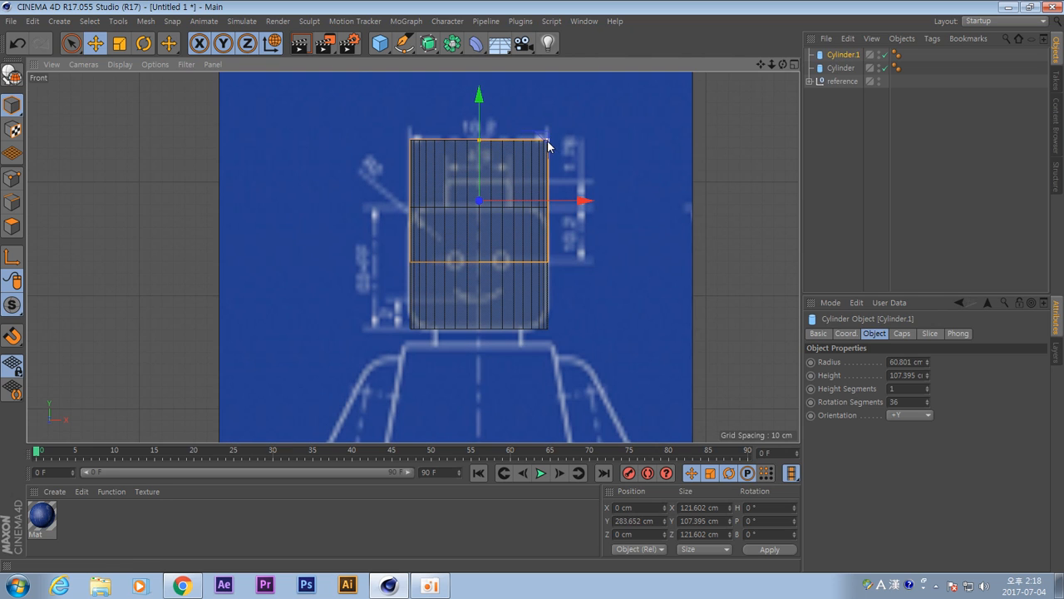
left_click_drag(549, 144, 476, 188)
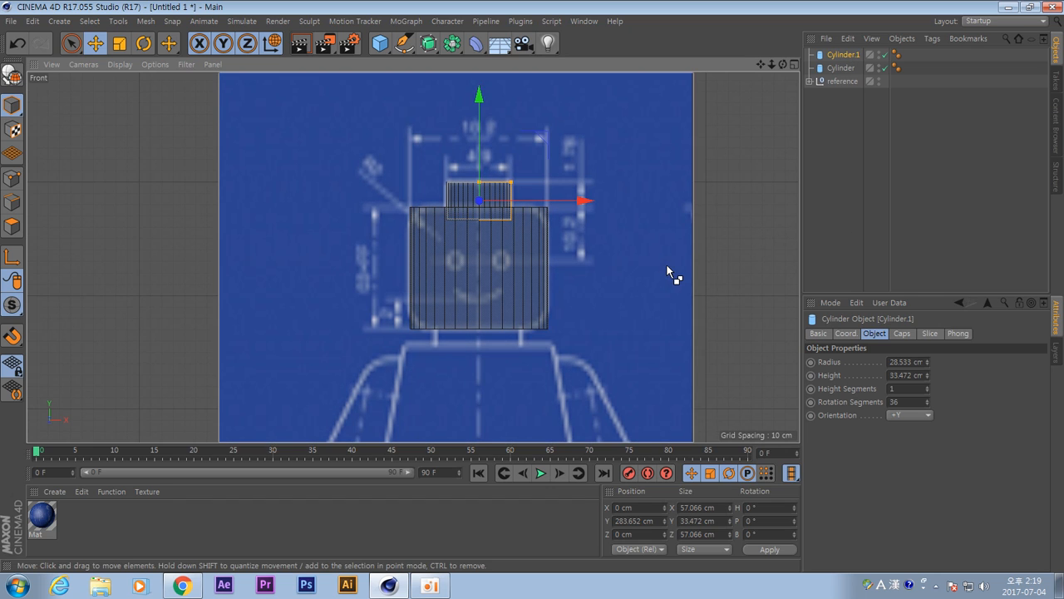
Duplicate the stud cylinder, lower it to about Y 168.1 cm and widen it to the blueprint neck, radius about 38.5 cm.
key("ctrl+c")
key("ctrl+v")
left_click_drag(479, 97, 478, 230)
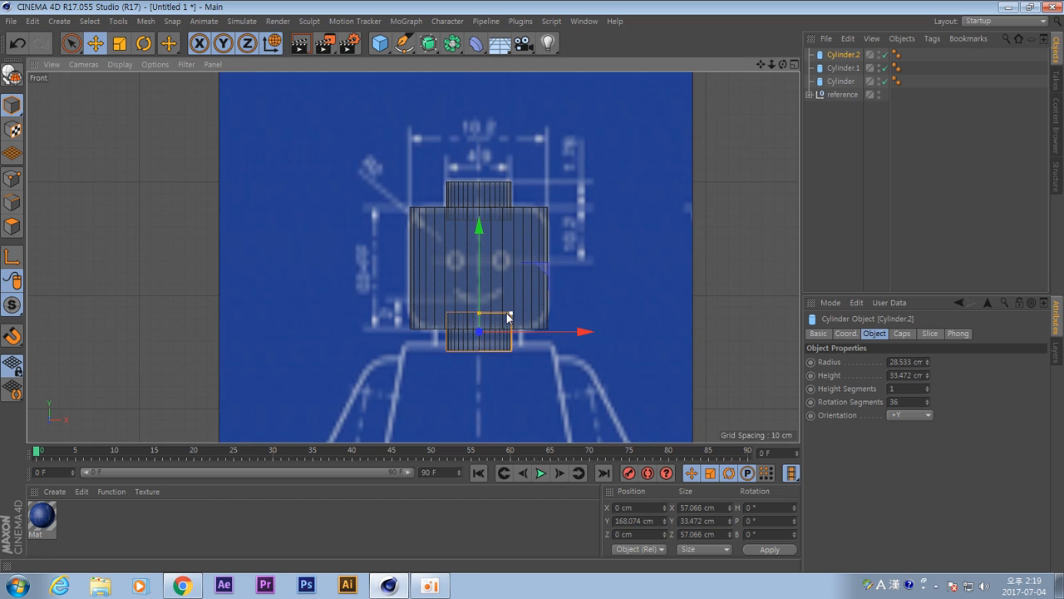
left_click_drag(509, 313, 523, 314)
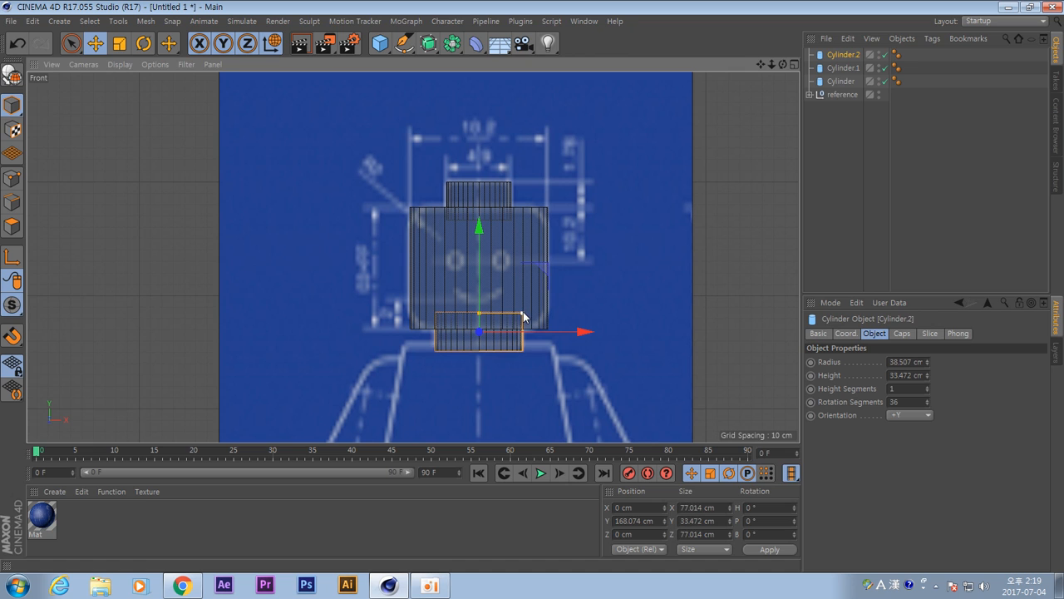
mouse_move(732, 339)
middle_mouse_down("alt")
mouse_move(730, 294)
mouse_move(728, 302)
middle_mouse_up("alt")
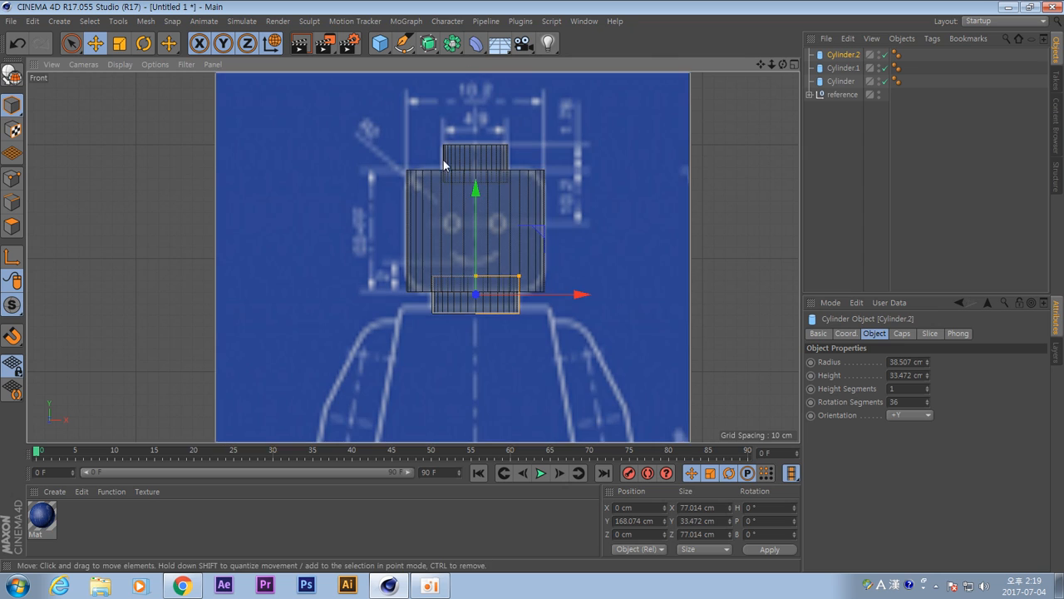
Add a Boole object and nest the head and stud cylinders in it, with the head cylinder first.
left_click(842, 133)
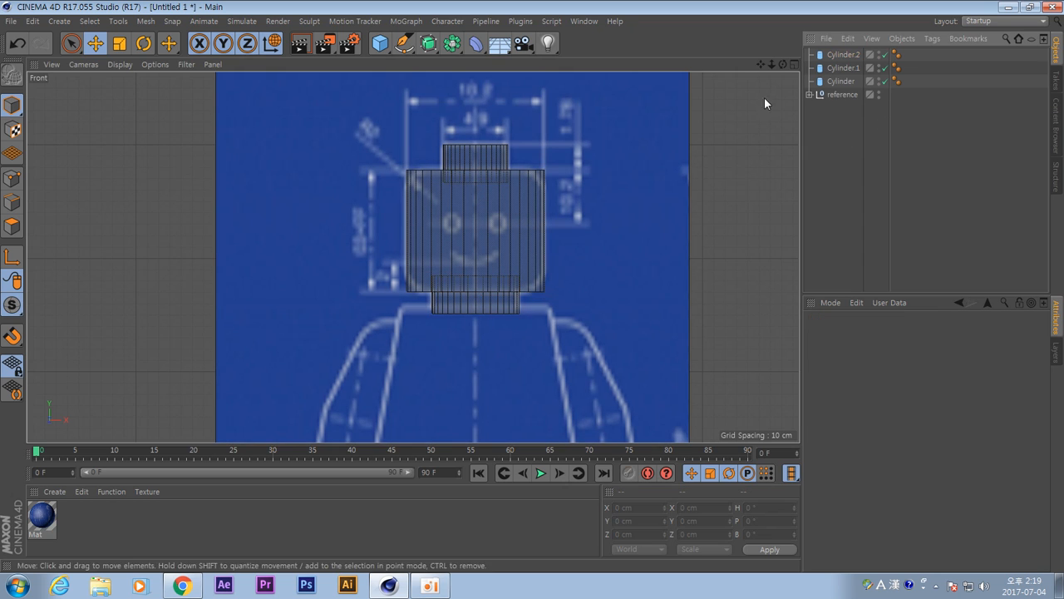
left_click(452, 49)
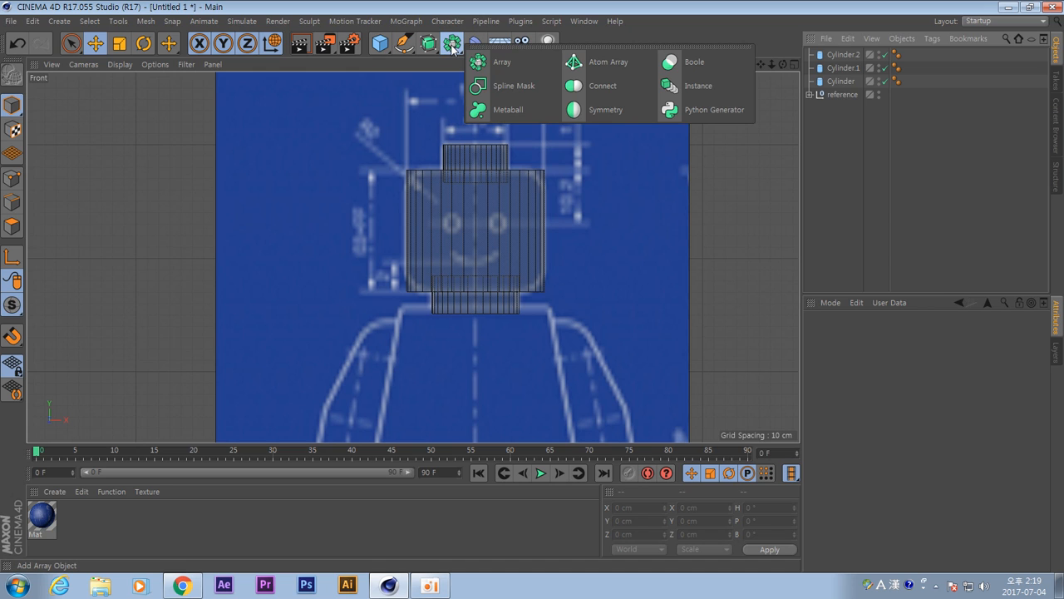
left_click(695, 63)
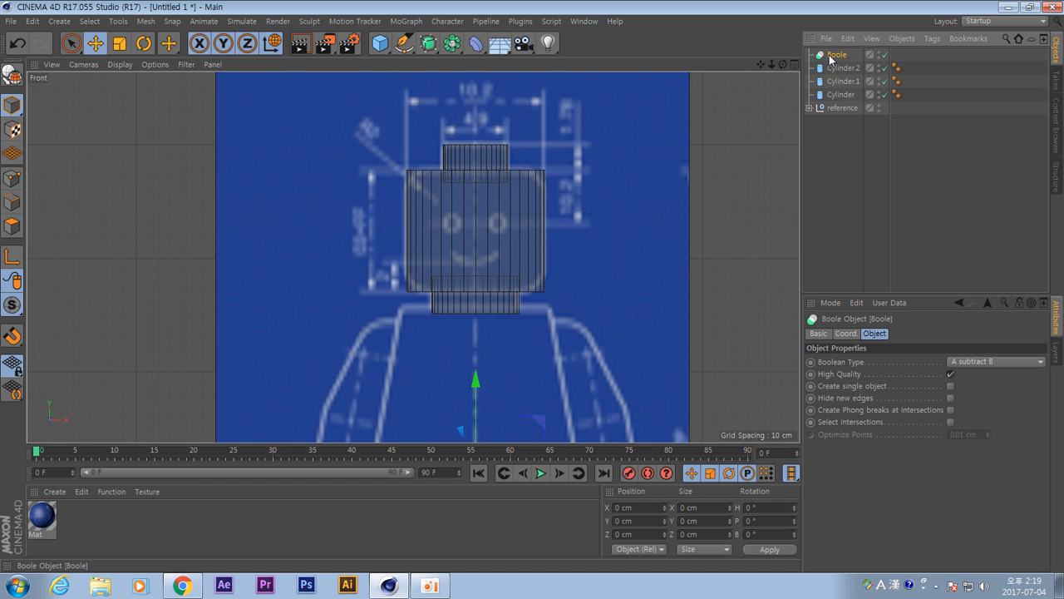
left_click(840, 95)
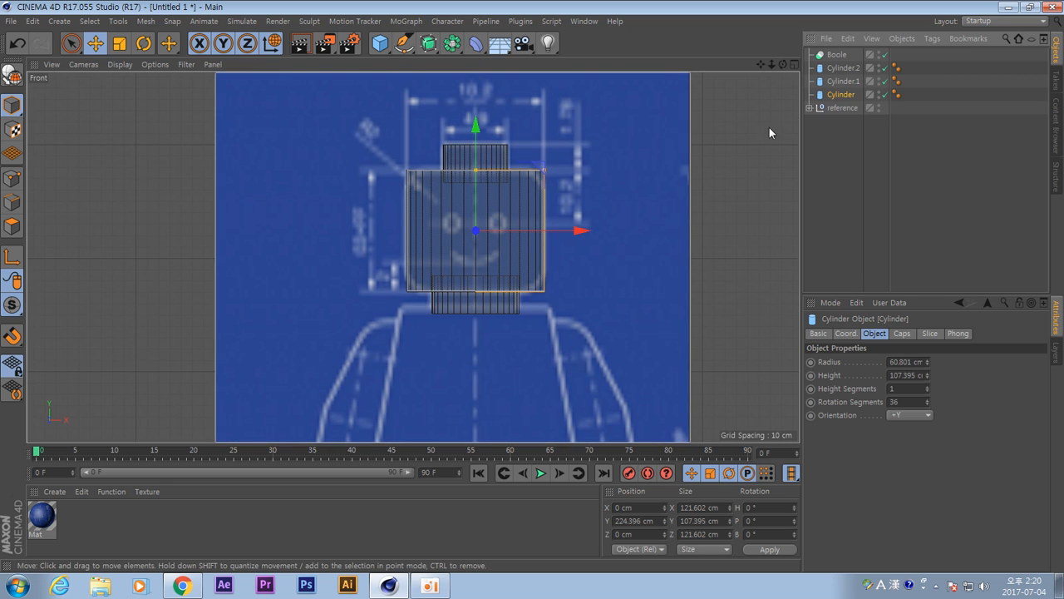
left_click_drag(849, 97, 840, 56)
left_click(843, 81)
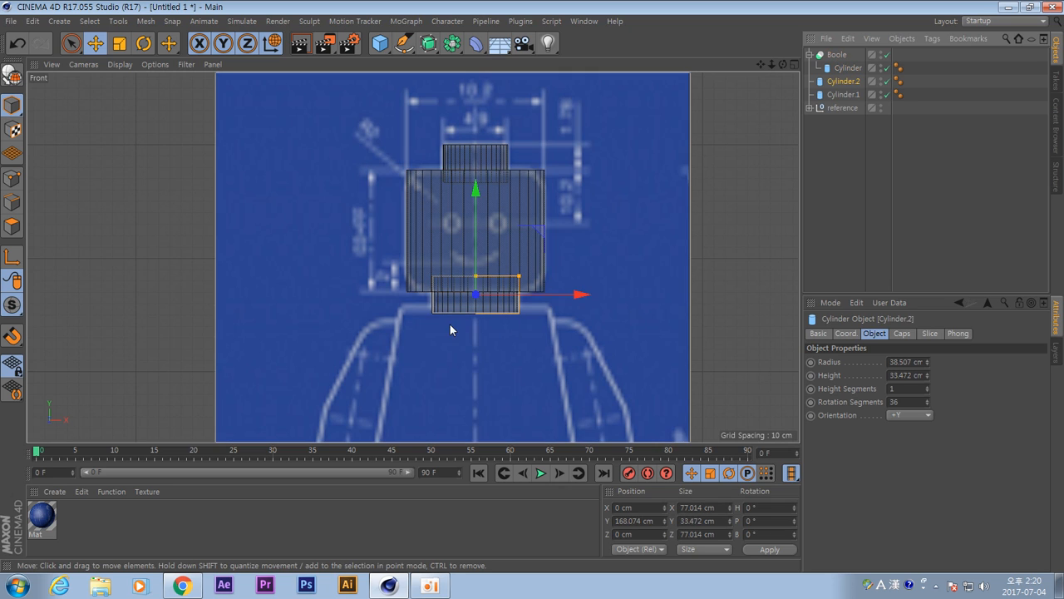
left_click_drag(861, 96, 841, 58)
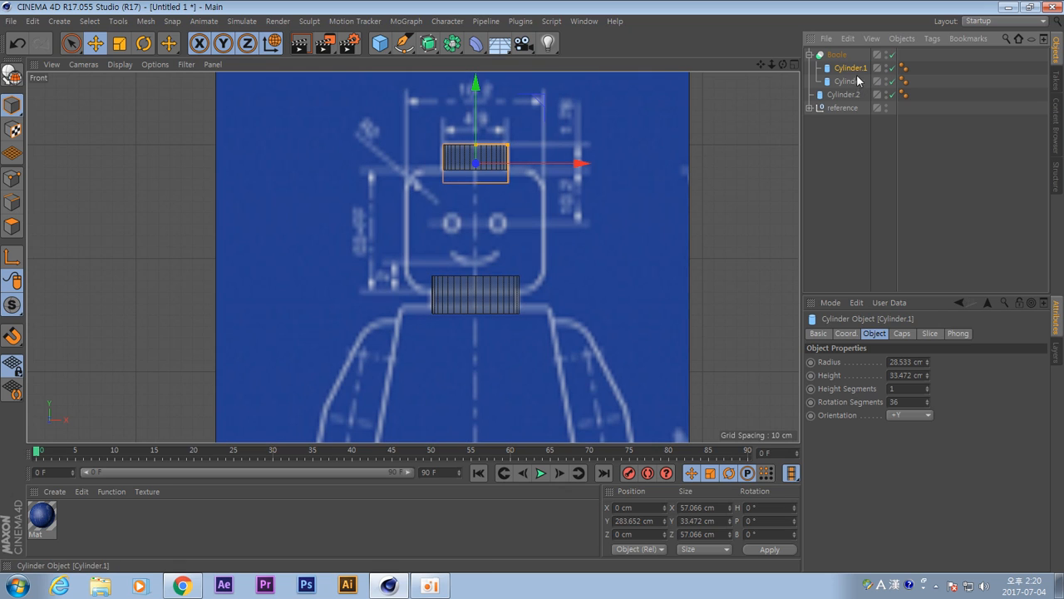
mouse_move(856, 69)
left_mouse_down()
mouse_move(852, 75)
mouse_move(853, 63)
left_mouse_up()
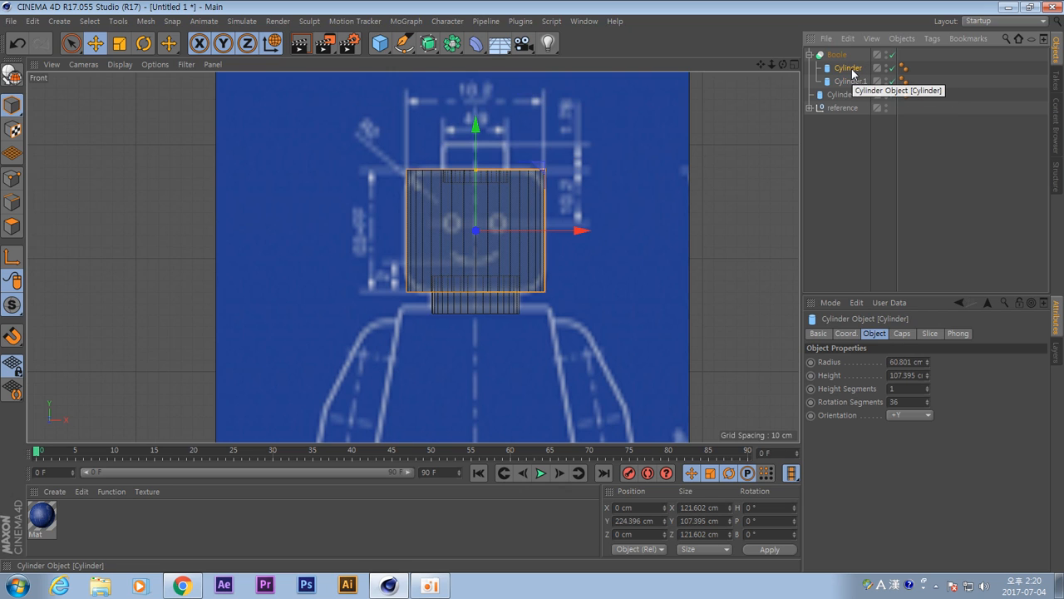
In the Perspective view, set the Boolean type of the head-and-stud Boole to A union B.
middle_click(576, 201)
middle_click(225, 177)
mouse_move(478, 318)
right_mouse_down("alt")
mouse_move(621, 317)
mouse_move(570, 320)
right_mouse_up("alt")
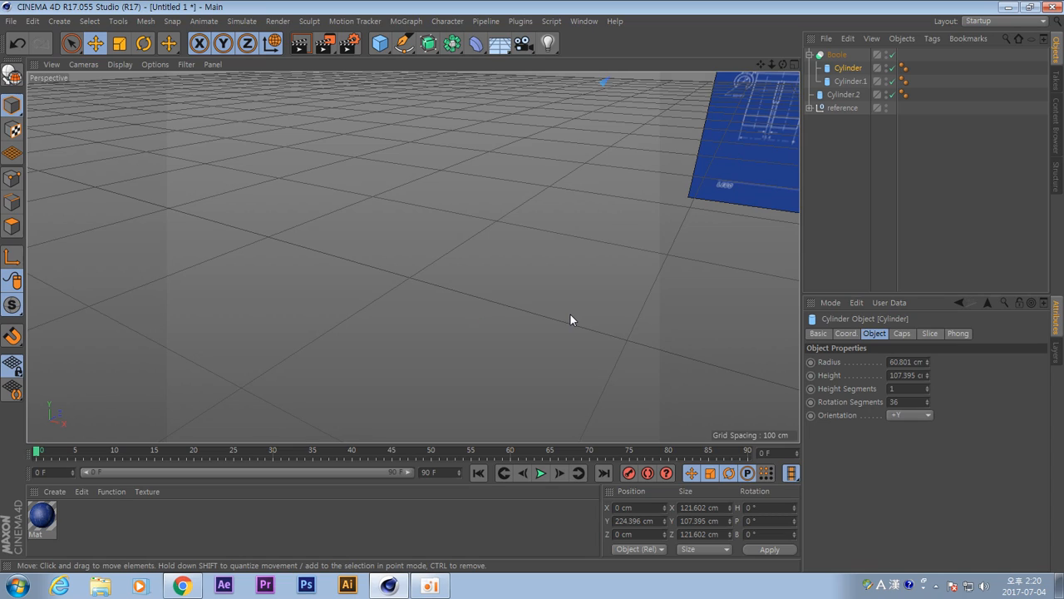
right_click_drag(682, 204, 487, 348, "alt")
middle_click_drag(487, 349, 611, 210, "alt")
right_click_drag(611, 209, 577, 213, "alt")
middle_click_drag(569, 199, 528, 253, "alt")
mouse_move(550, 254)
right_mouse_down("alt")
mouse_move(740, 268)
mouse_move(653, 265)
right_mouse_up("alt")
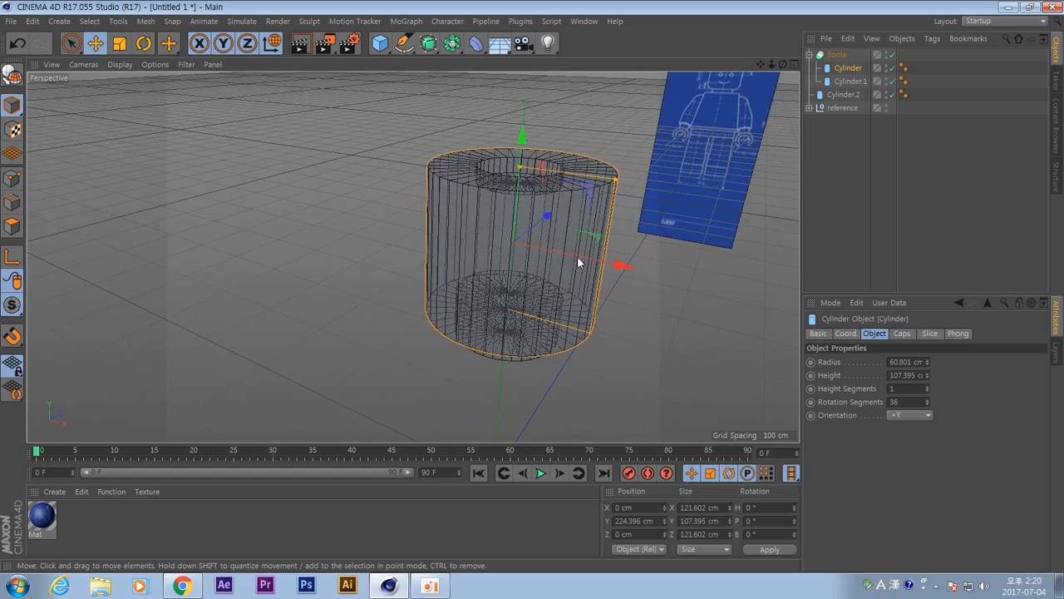
mouse_move(528, 258)
left_mouse_down("alt")
mouse_move(583, 322)
mouse_move(586, 313)
left_mouse_up("alt")
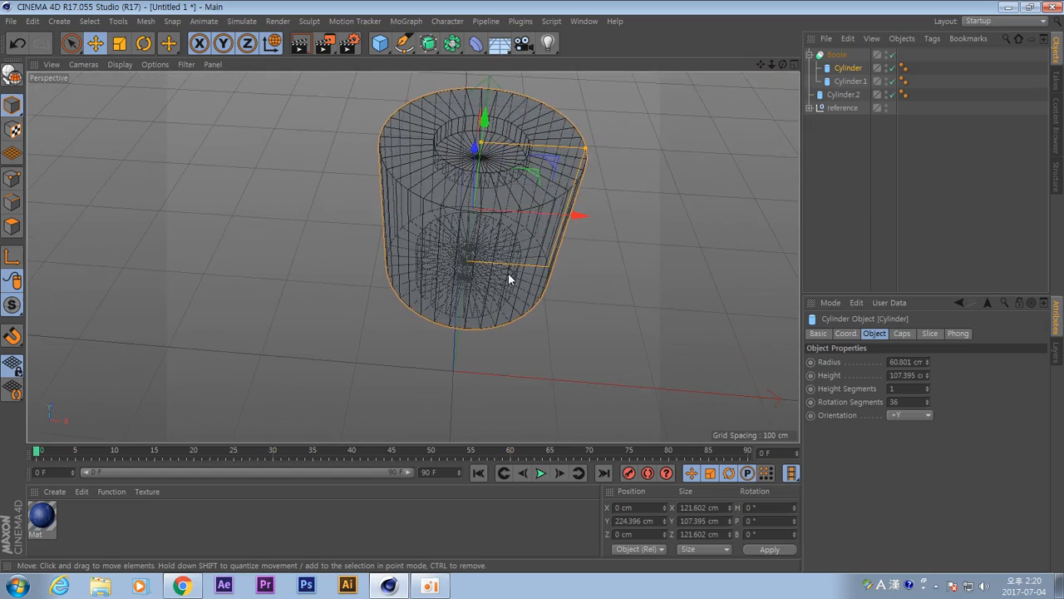
left_click_drag(508, 272, 509, 300, "alt")
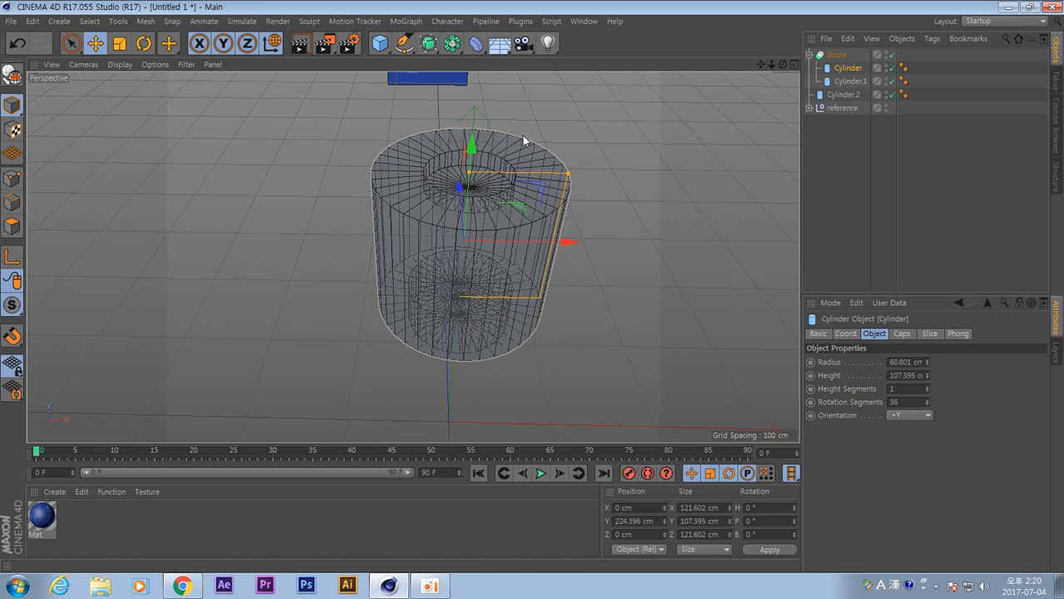
left_click(838, 55)
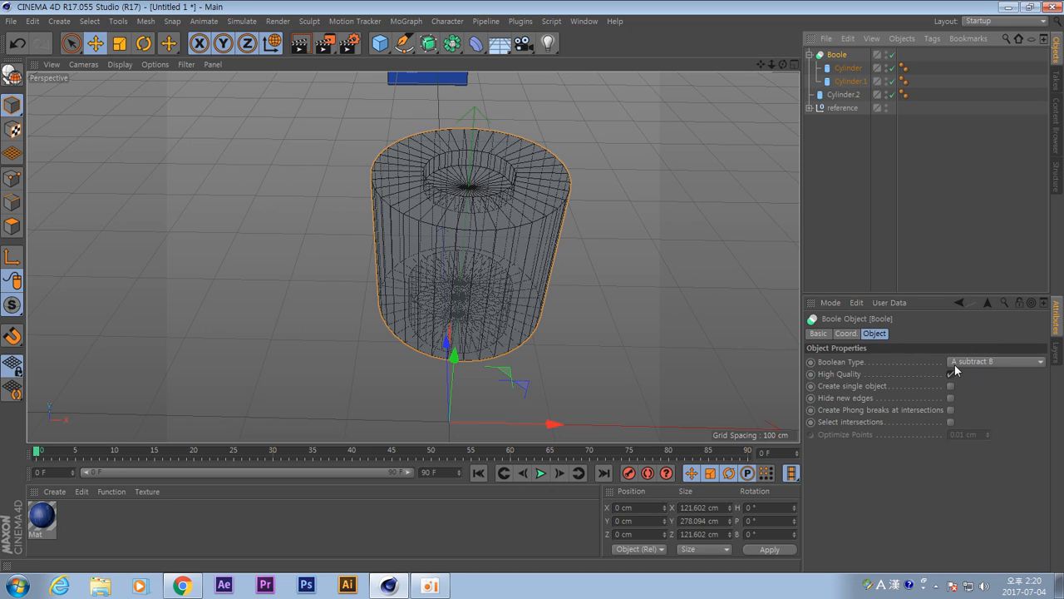
left_click(1021, 362)
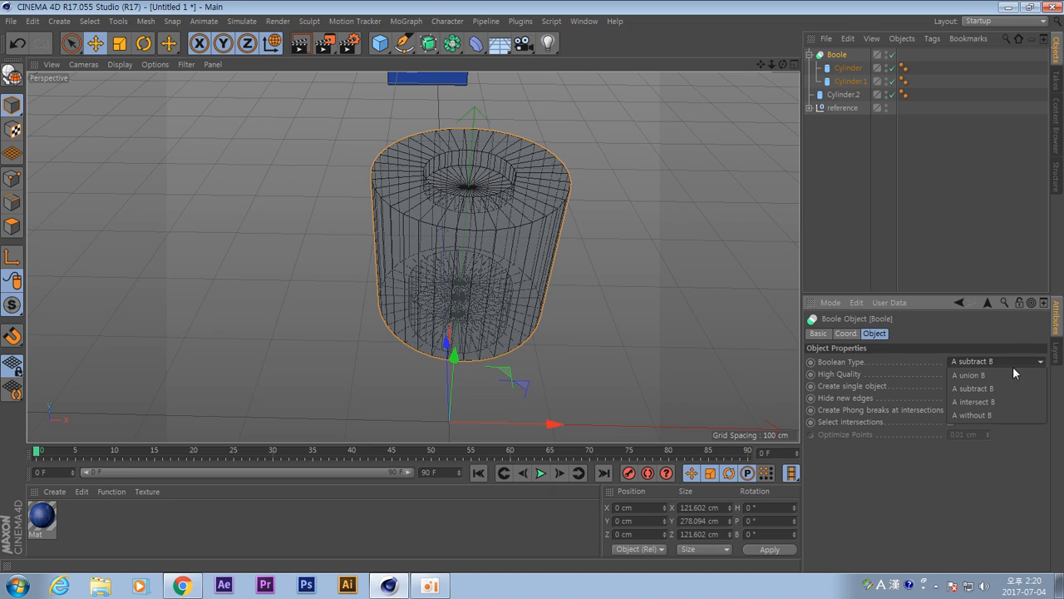
left_click(973, 376)
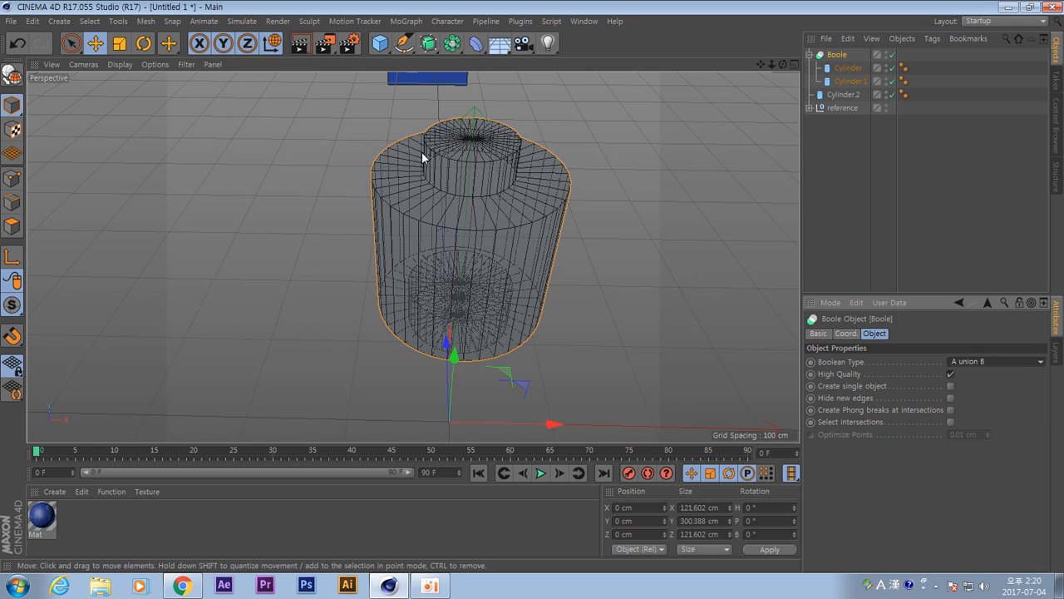
left_click_drag(512, 156, 612, 247, "alt")
Try nesting the neck cylinder in the head-and-stud Boole, and take it back out.
left_click(843, 96)
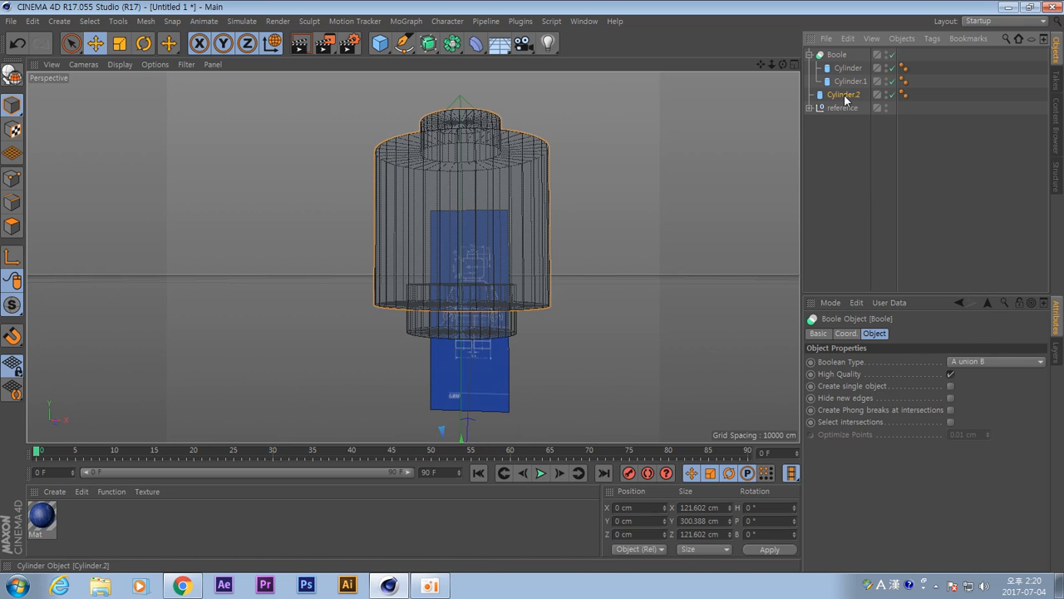
left_click_drag(834, 96, 840, 63)
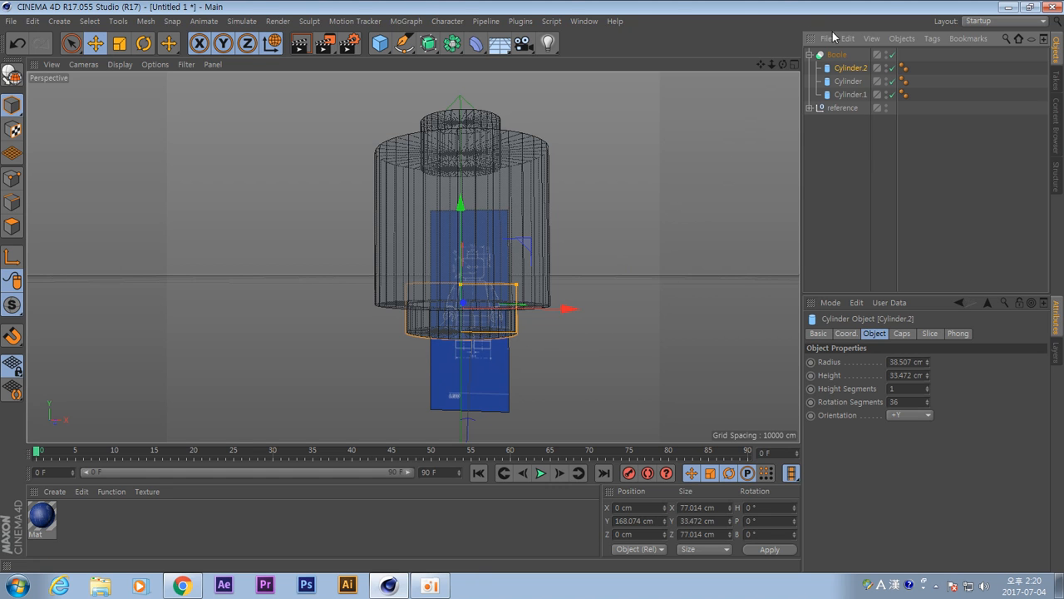
left_click_drag(640, 207, 660, 226, "alt")
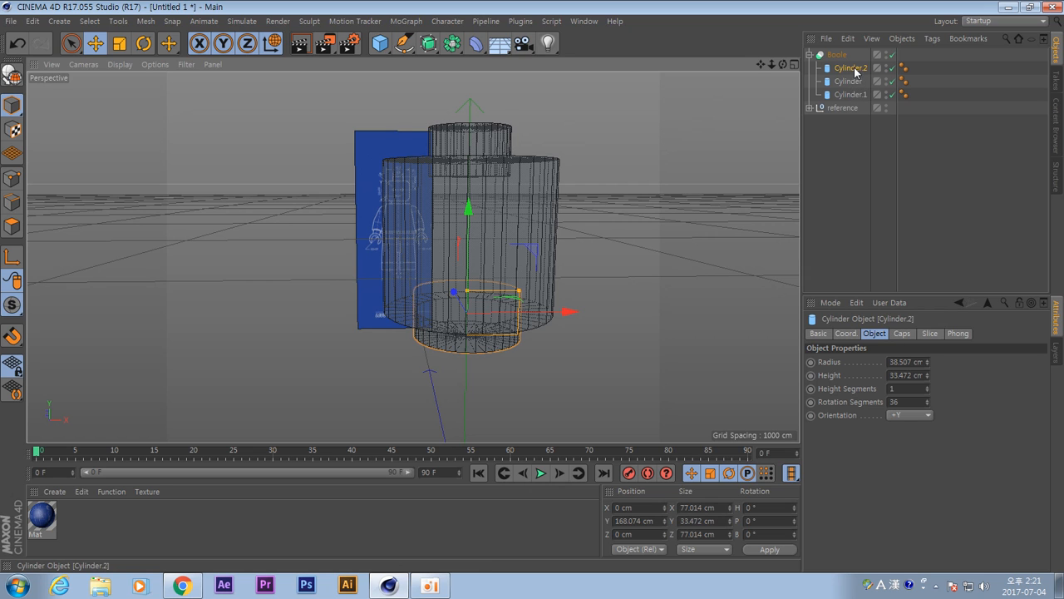
left_click_drag(852, 94, 835, 152)
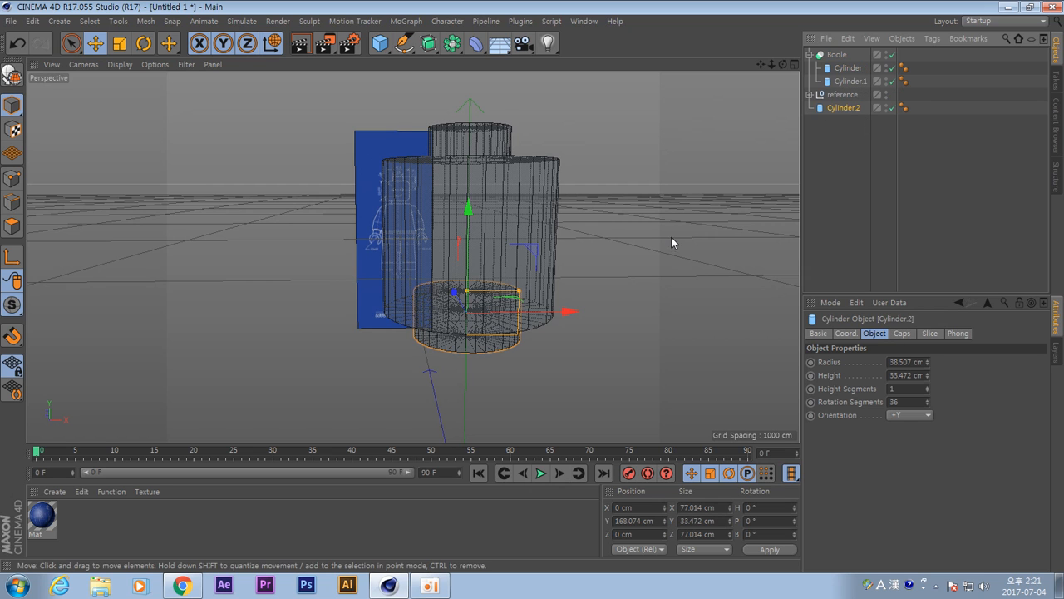
Add a second Boole object and nest the neck cylinder and the existing head-and-stud Boole in it.
left_click(657, 254)
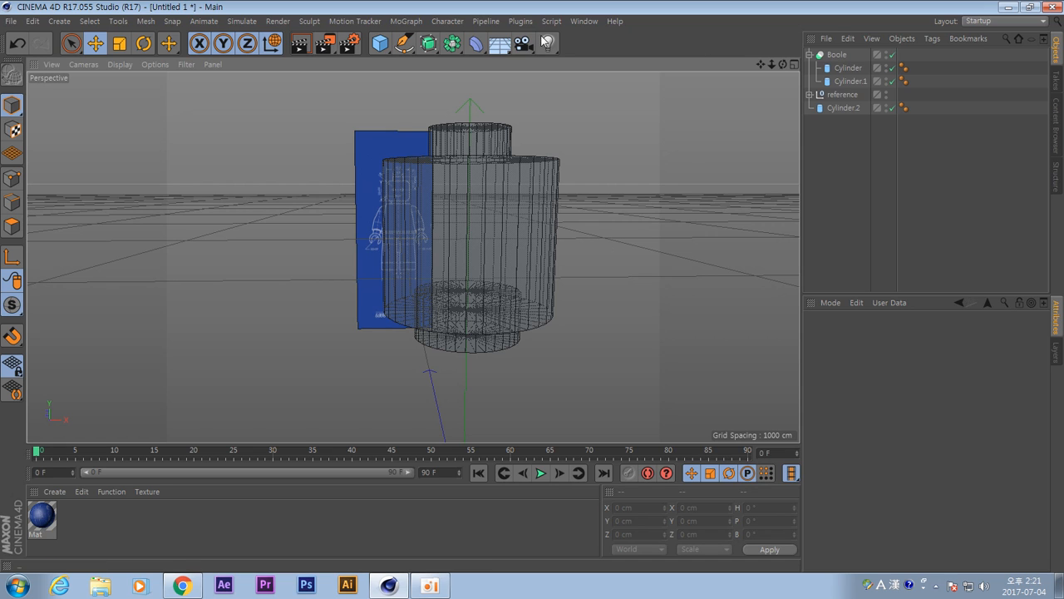
left_click(458, 45)
left_click(707, 63)
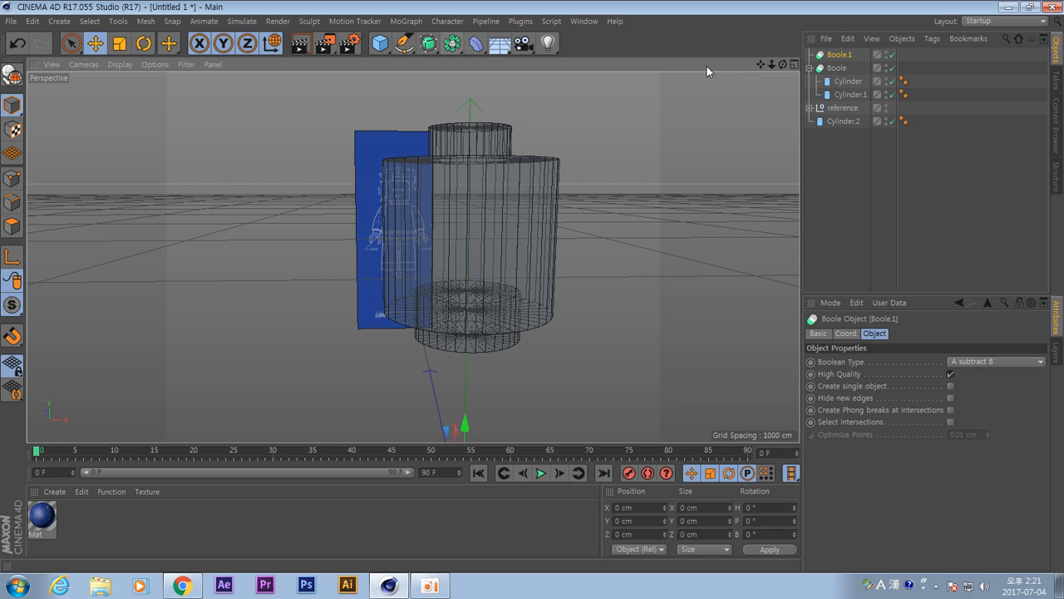
left_click(810, 69)
left_click(837, 69)
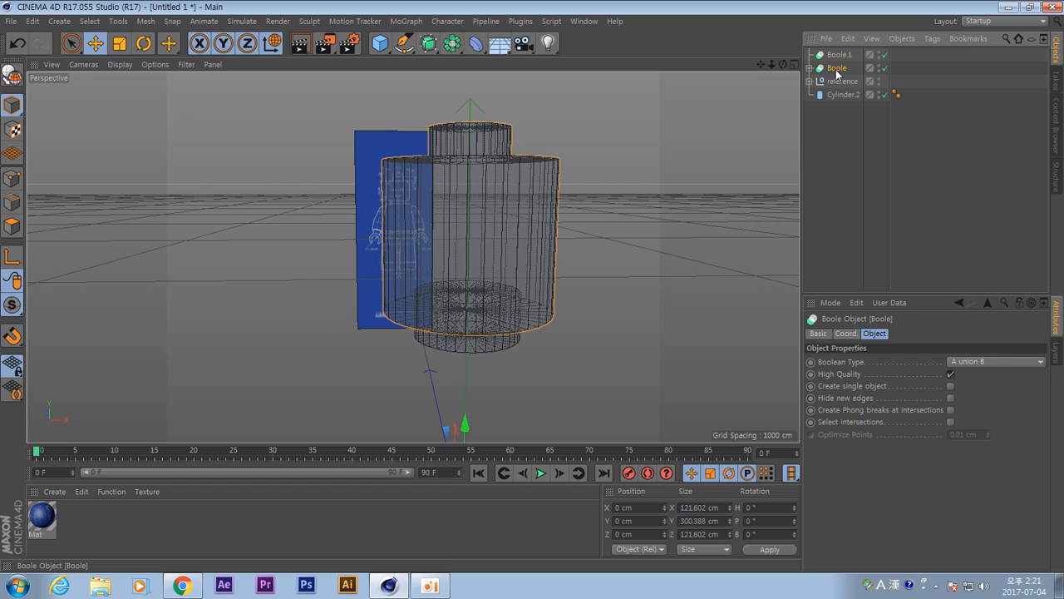
left_click_drag(836, 69, 842, 57)
left_click_drag(843, 95, 843, 57)
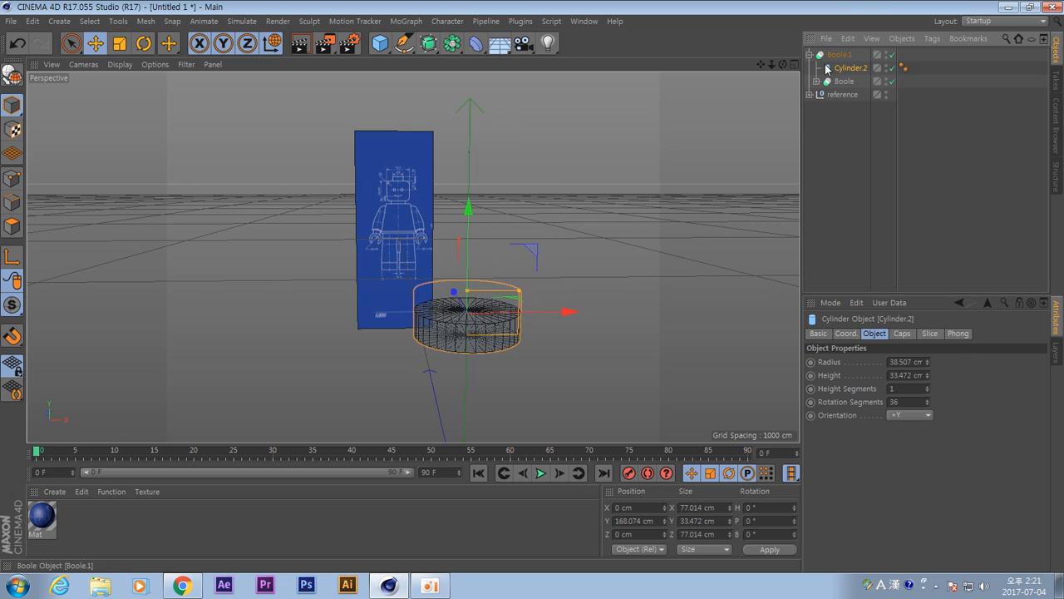
Set the outer Boole's Boolean type to A union B to merge the neck with the head.
left_click(842, 55)
left_click(992, 361)
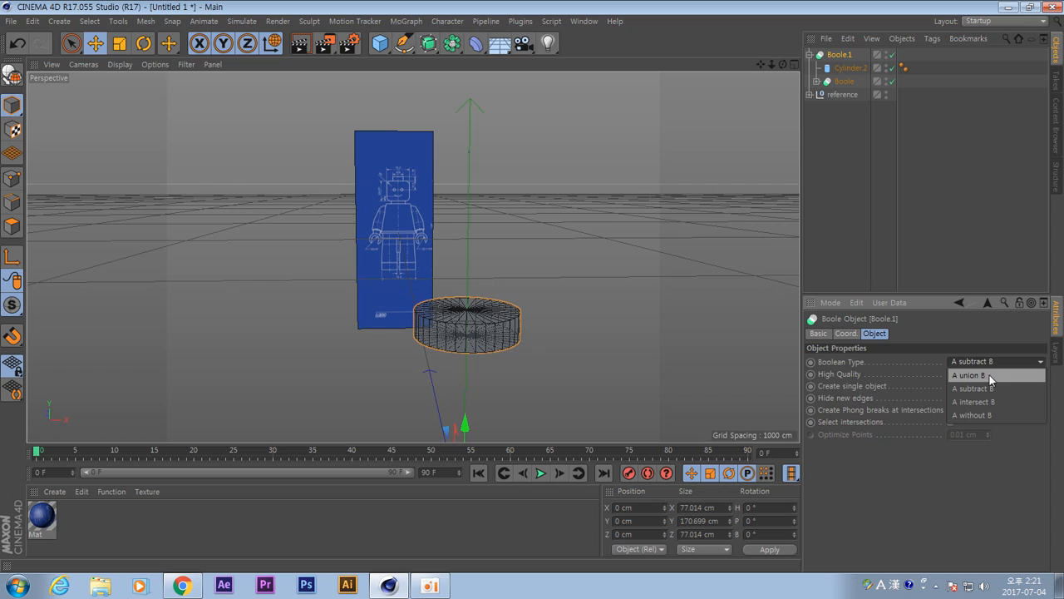
left_click(988, 375)
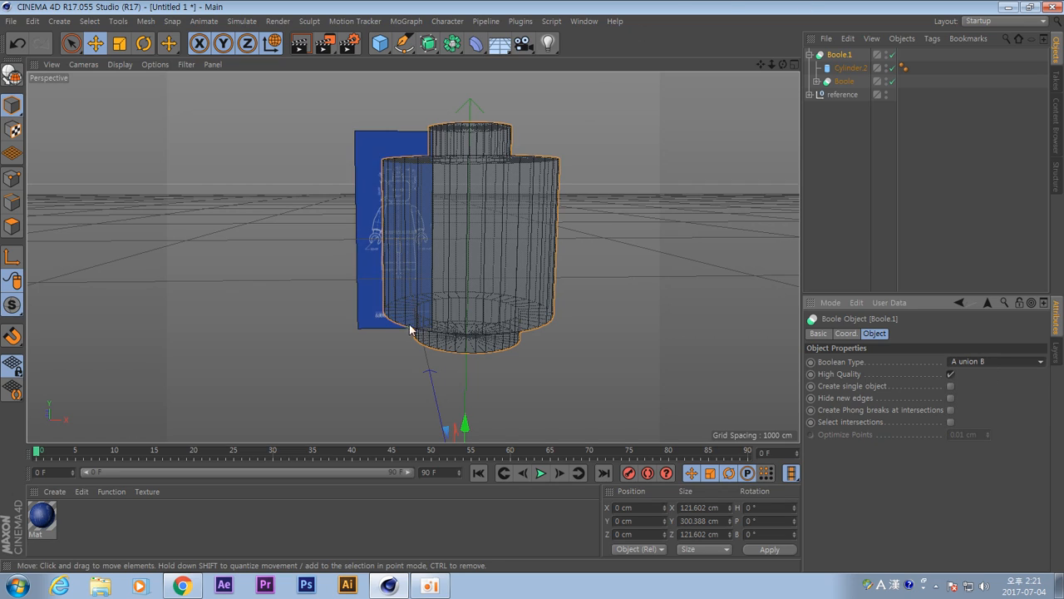
left_click_drag(412, 331, 590, 350, "alt")
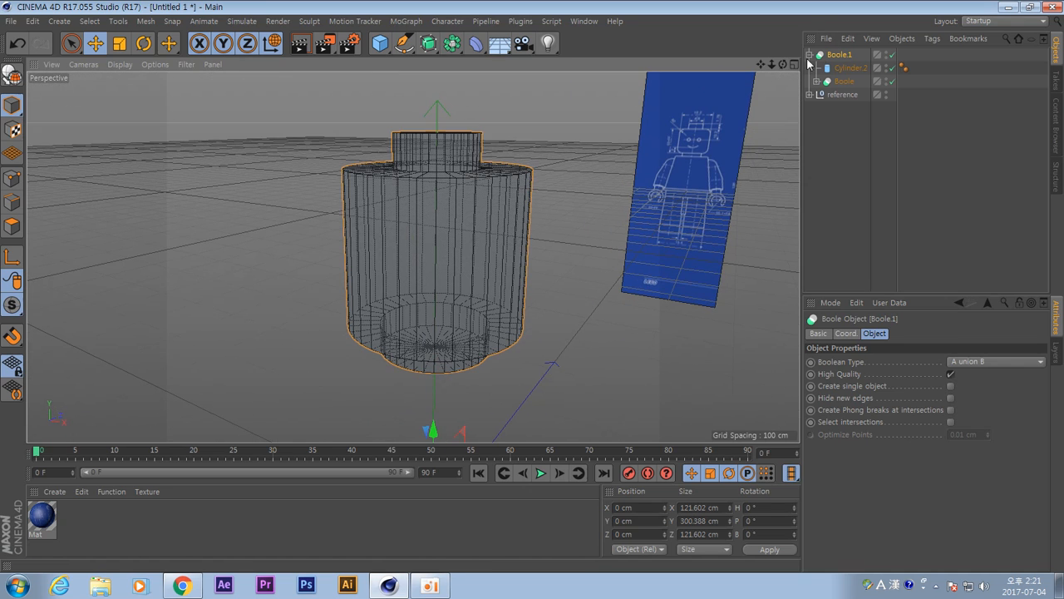
Collapse the outer Boole's hierarchy and rename it head.
left_click(809, 54)
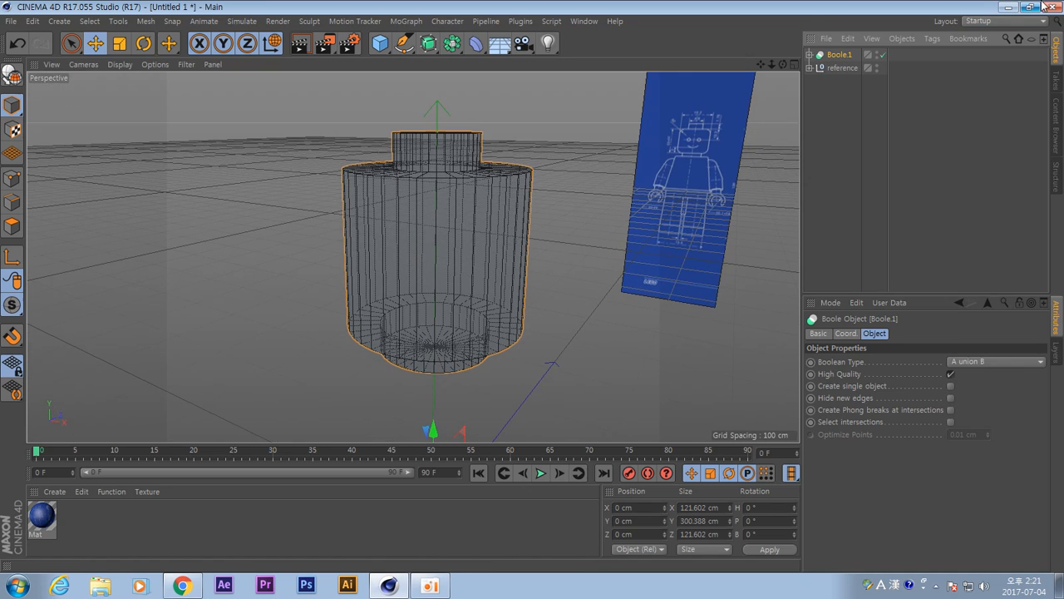
key("Return")
type("head")
key("Return")
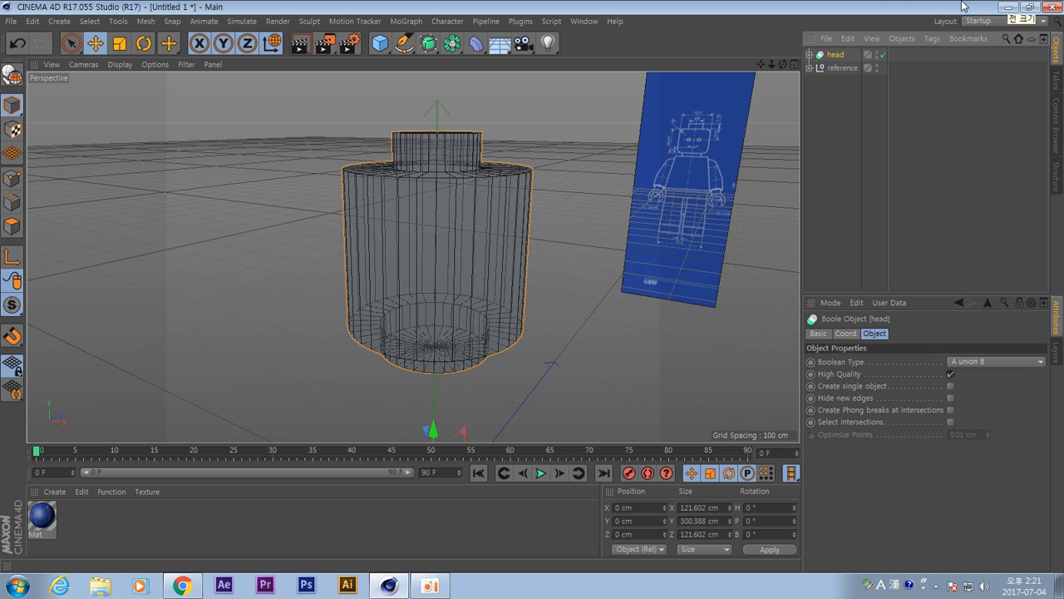
Add a cube primitive in the Front view over the blueprint torso.
mouse_move(575, 315)
right_mouse_down("alt")
mouse_move(553, 354)
mouse_move(562, 342)
right_mouse_up("alt")
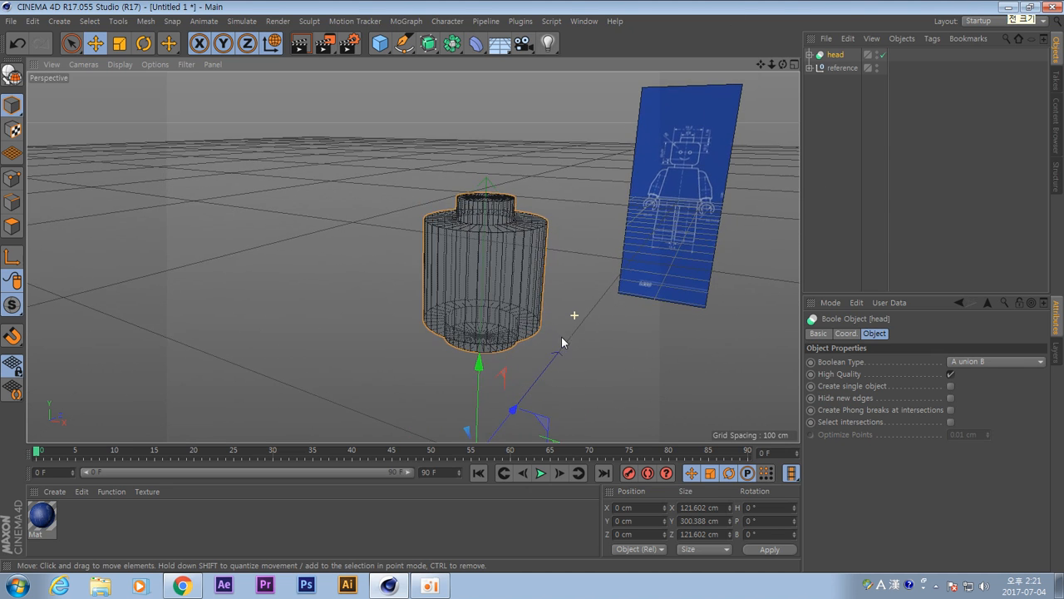
left_click_drag(518, 344, 569, 324, "alt")
middle_click(569, 325)
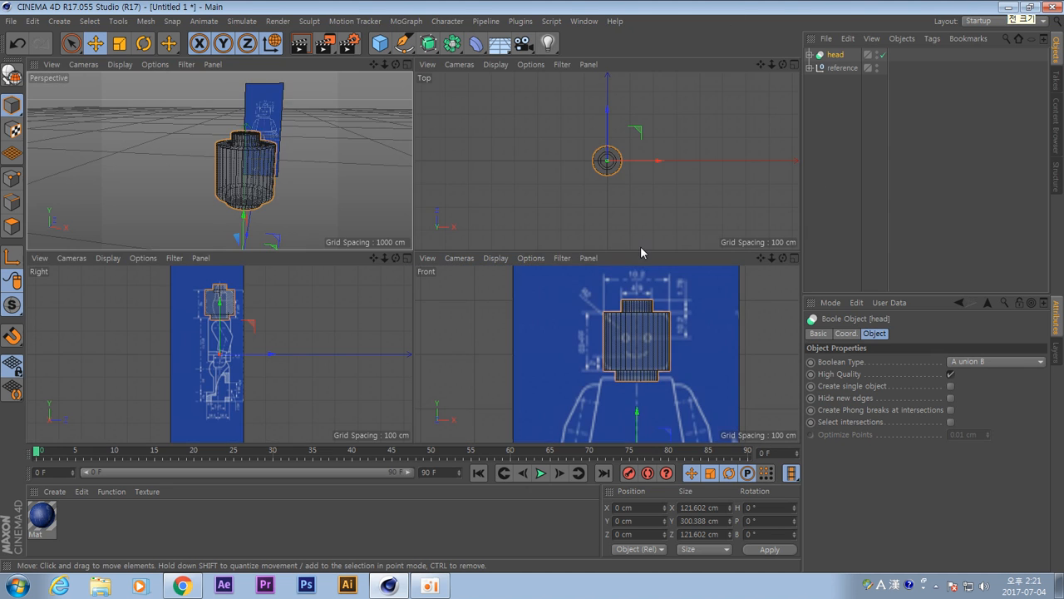
middle_click(712, 369)
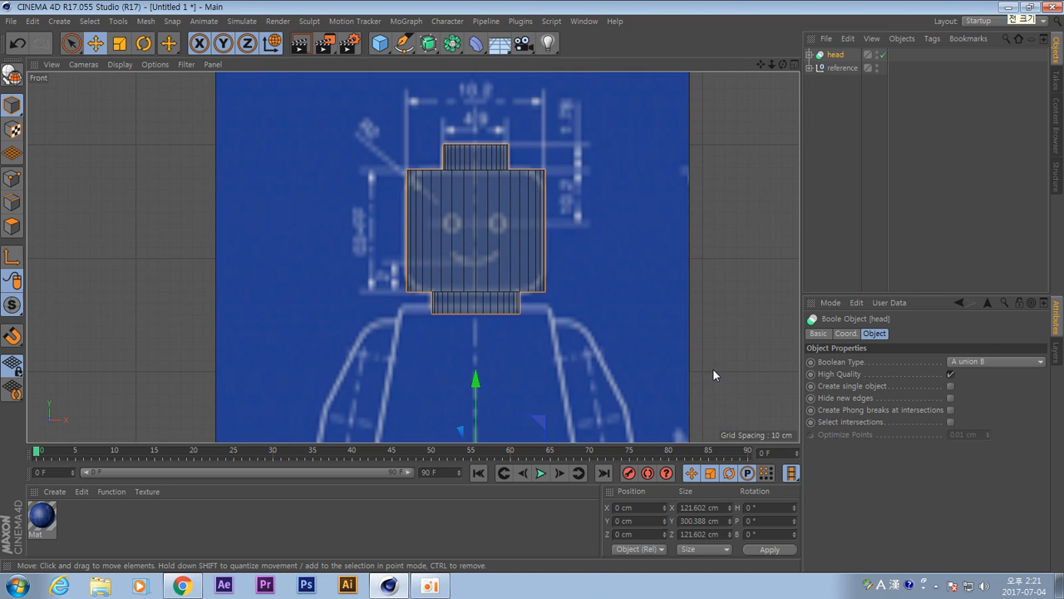
middle_click_drag(620, 353, 640, 274, "alt")
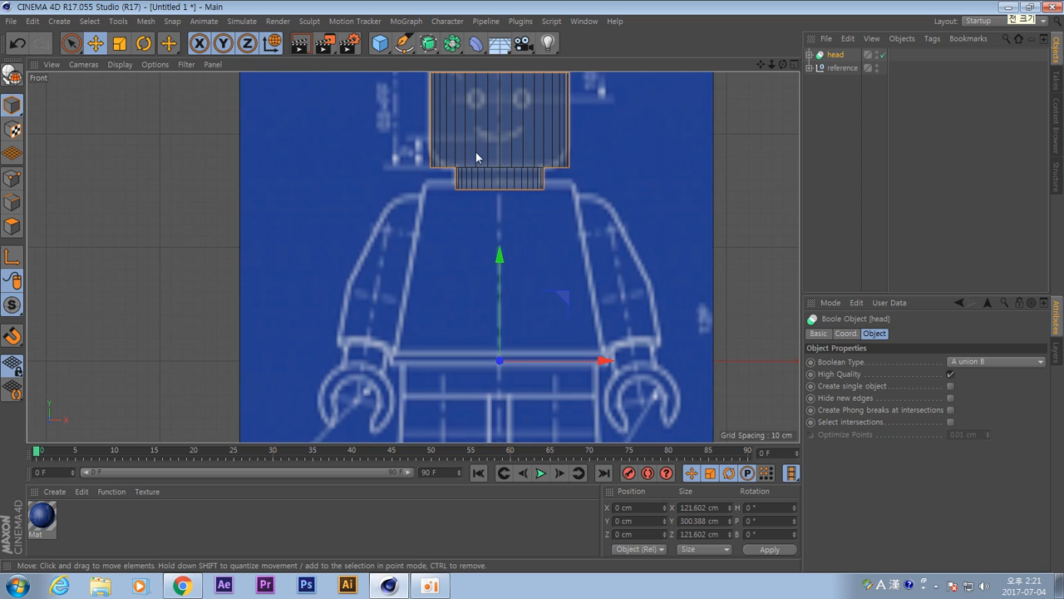
left_click(381, 43)
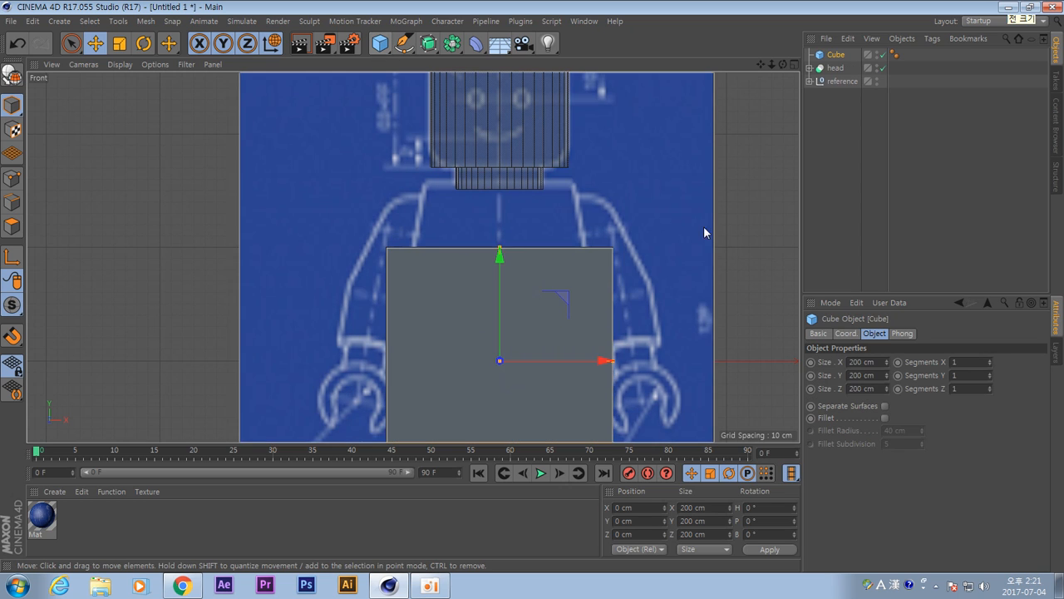
Turn on X-Ray for the torso cube so the blueprint shows through it.
middle_click_drag(729, 302, 712, 212, "alt")
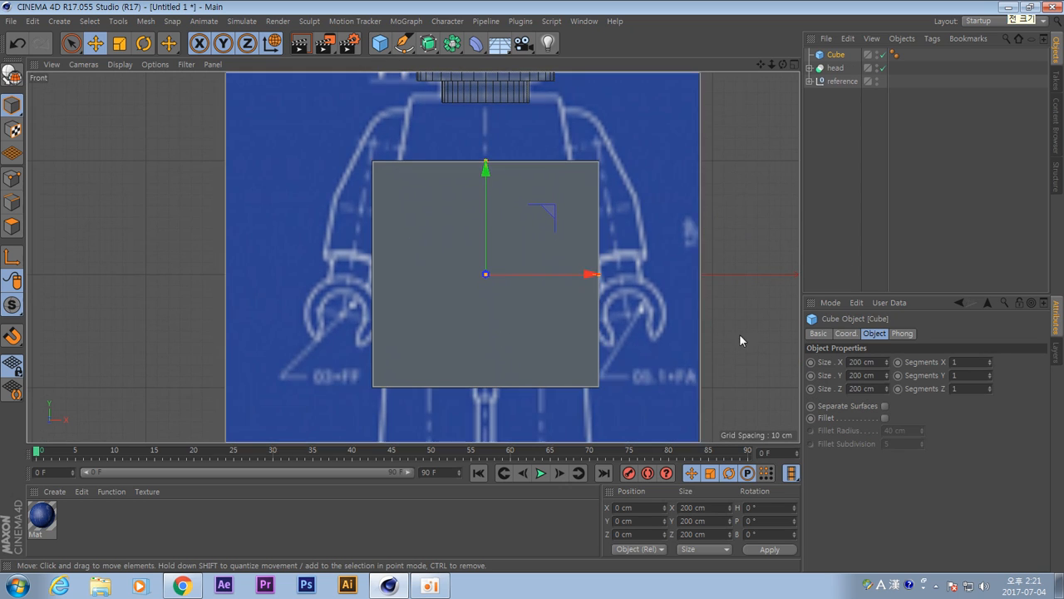
left_click(820, 333)
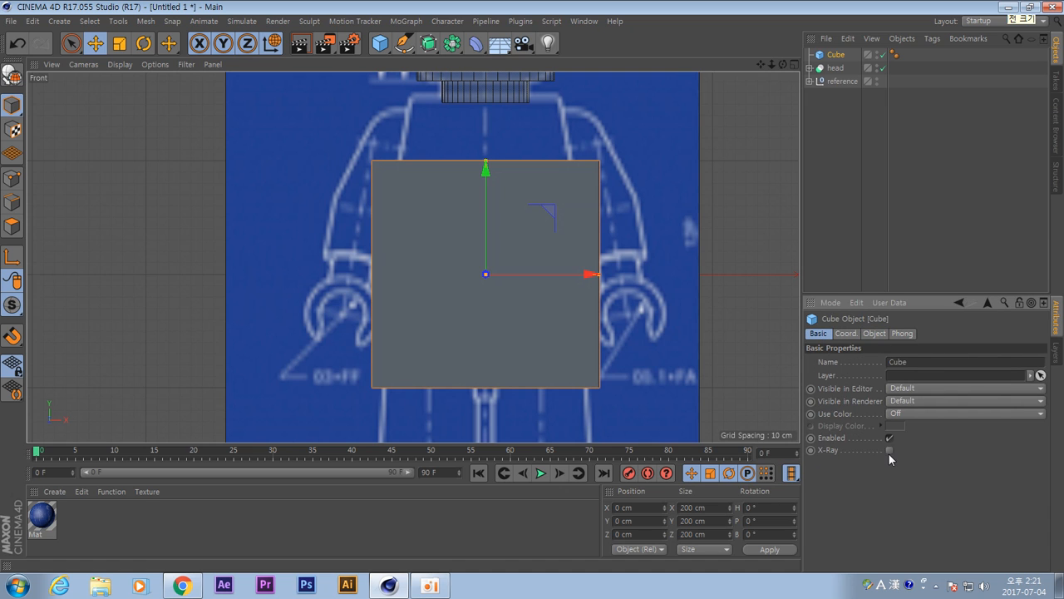
left_click(889, 450)
middle_click_drag(610, 269, 625, 306, "alt")
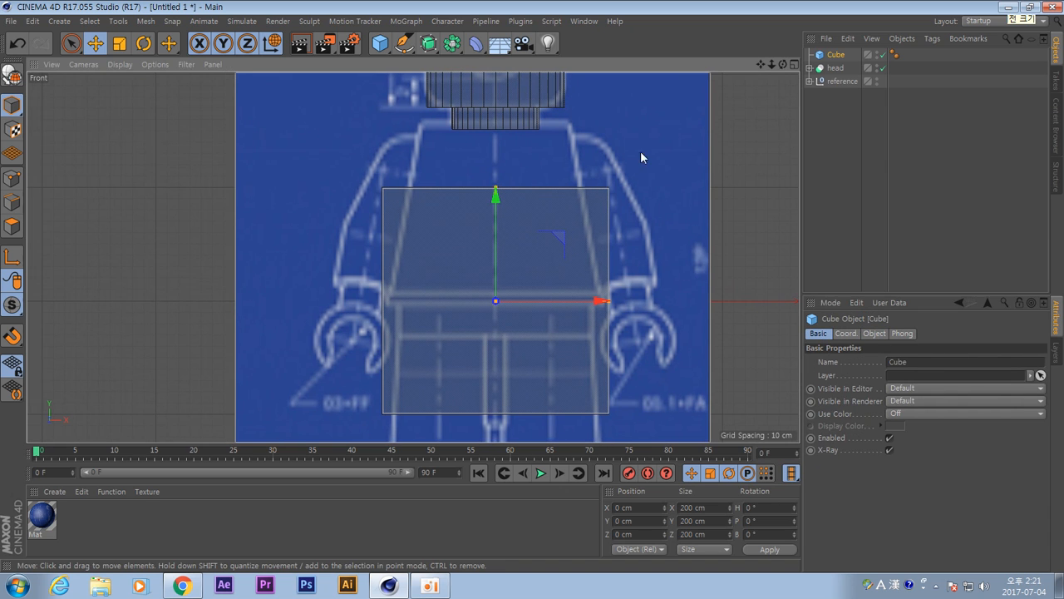
Raise the cube onto the blueprint torso and resize it to about 188.5 cm wide and 151.4 cm high, matching the torso outline.
left_click_drag(496, 200, 501, 121)
left_click_drag(611, 220, 607, 221)
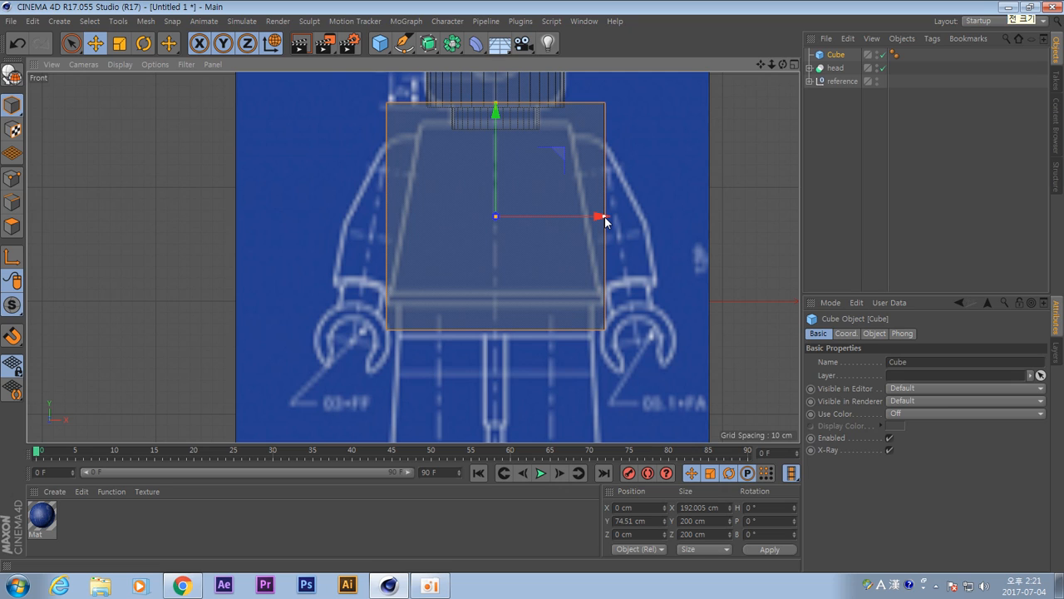
left_click_drag(607, 221, 604, 221)
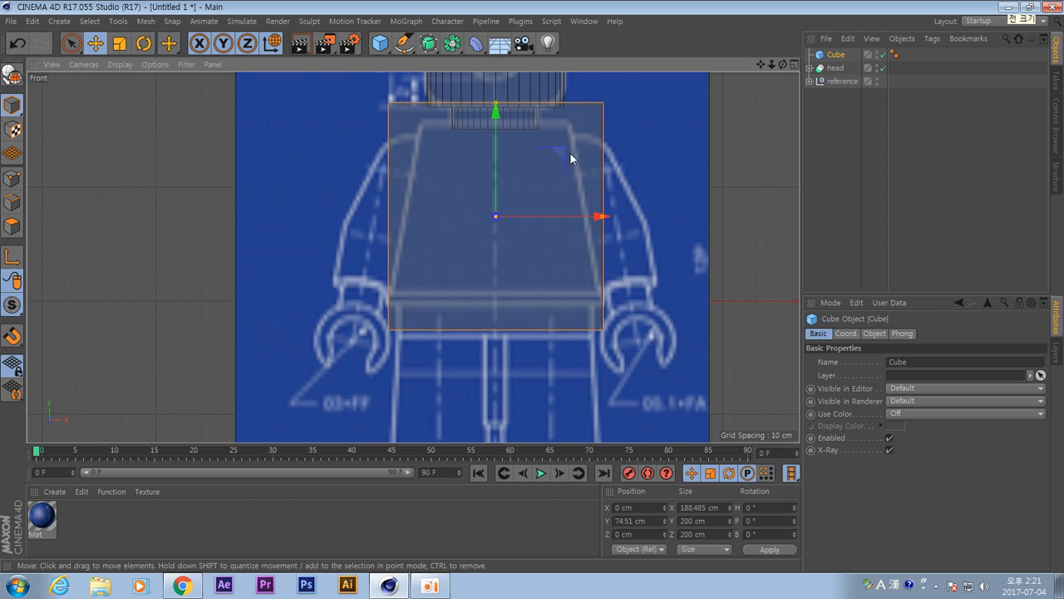
middle_click_drag(571, 155, 581, 206, "alt")
mouse_move(505, 153)
left_mouse_down()
mouse_move(505, 186)
mouse_move(505, 152)
mouse_move(502, 168)
left_mouse_up()
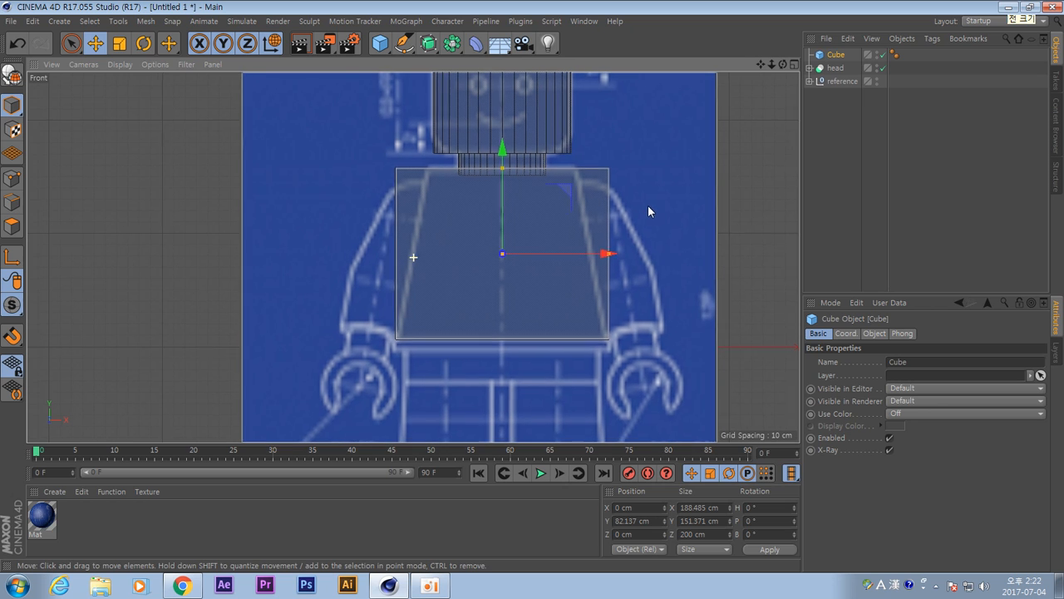
middle_click_drag(648, 204, 605, 241, "alt")
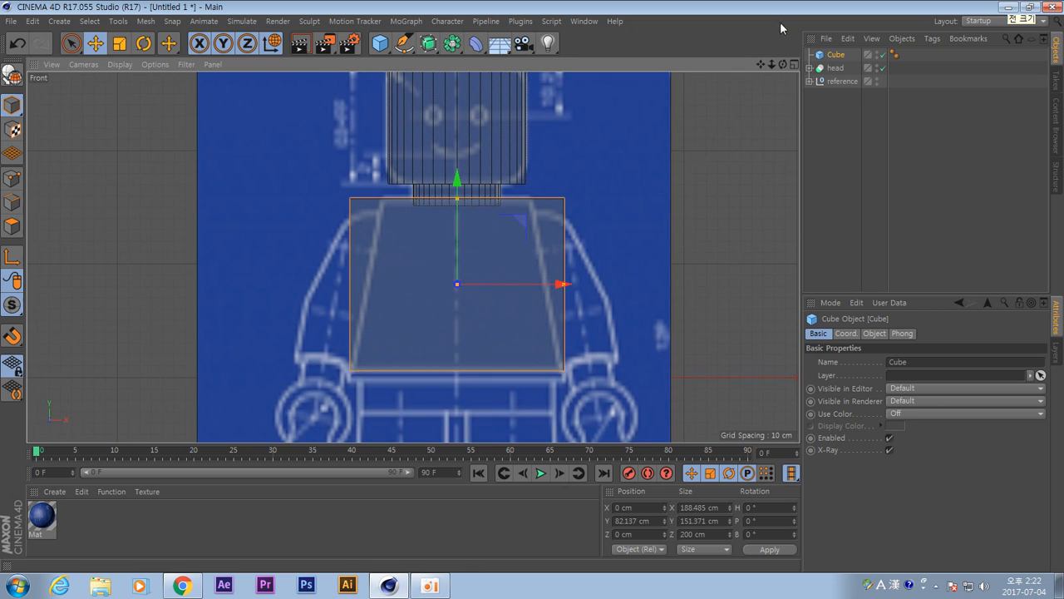
Make the torso cube editable and select its top polygon.
left_click(11, 76)
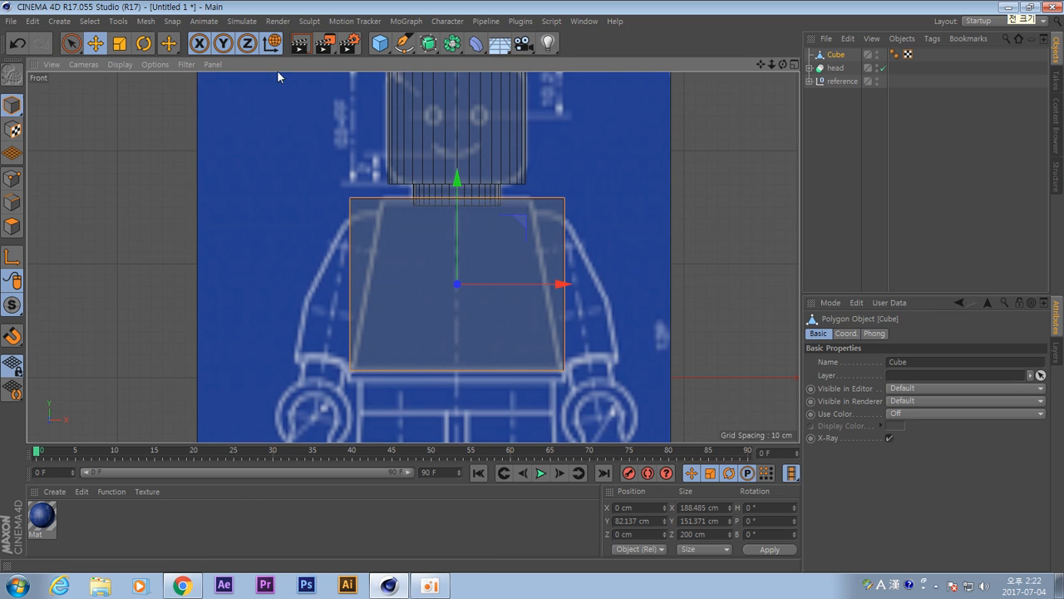
middle_click_drag(642, 247, 636, 276, "alt")
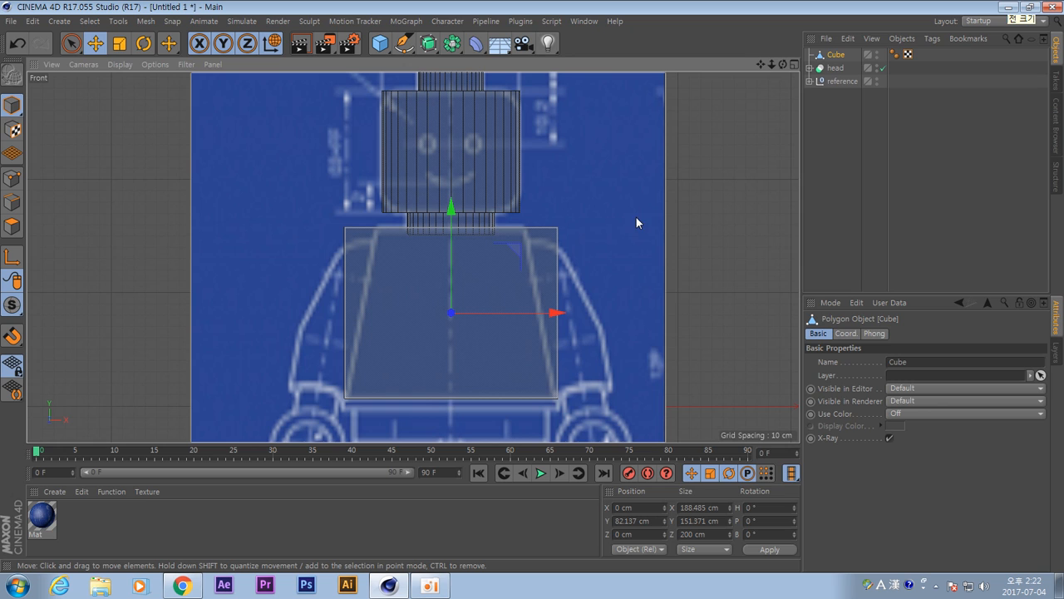
middle_click(629, 264)
middle_click_drag(340, 213, 338, 144, "alt")
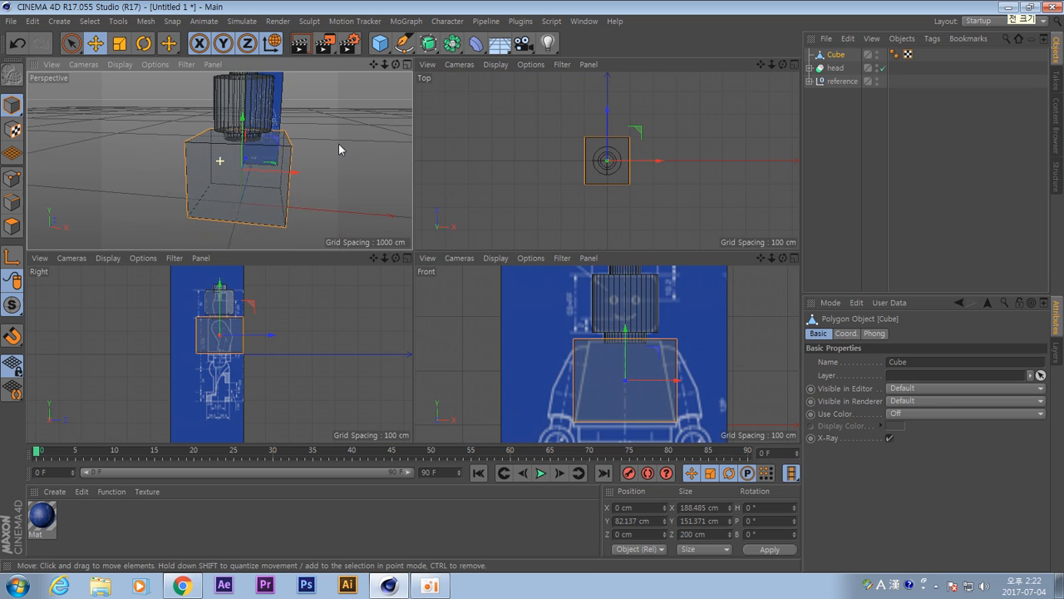
left_click_drag(338, 144, 331, 206, "alt")
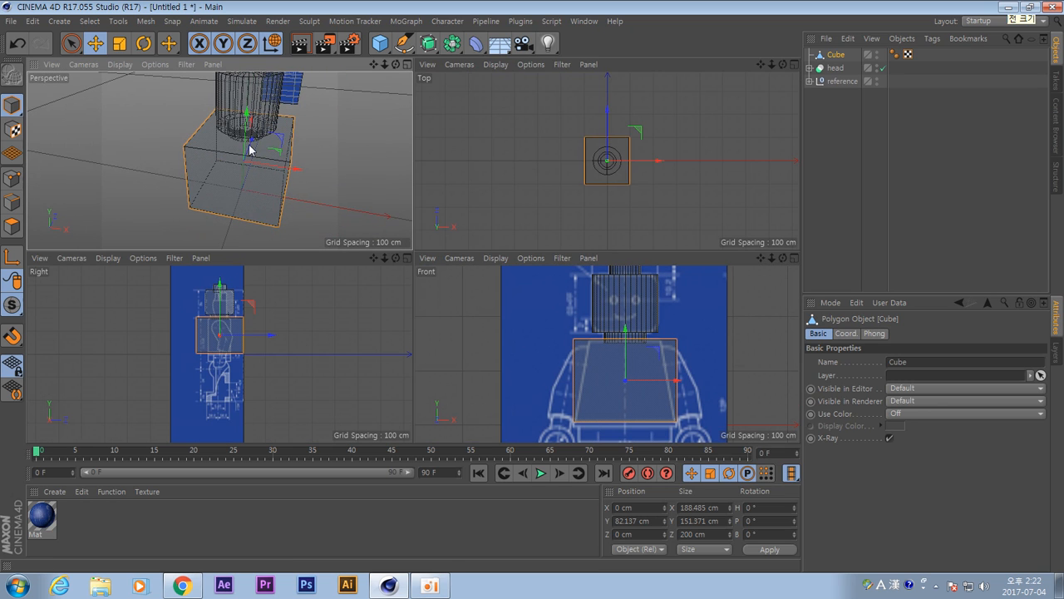
left_click(14, 226)
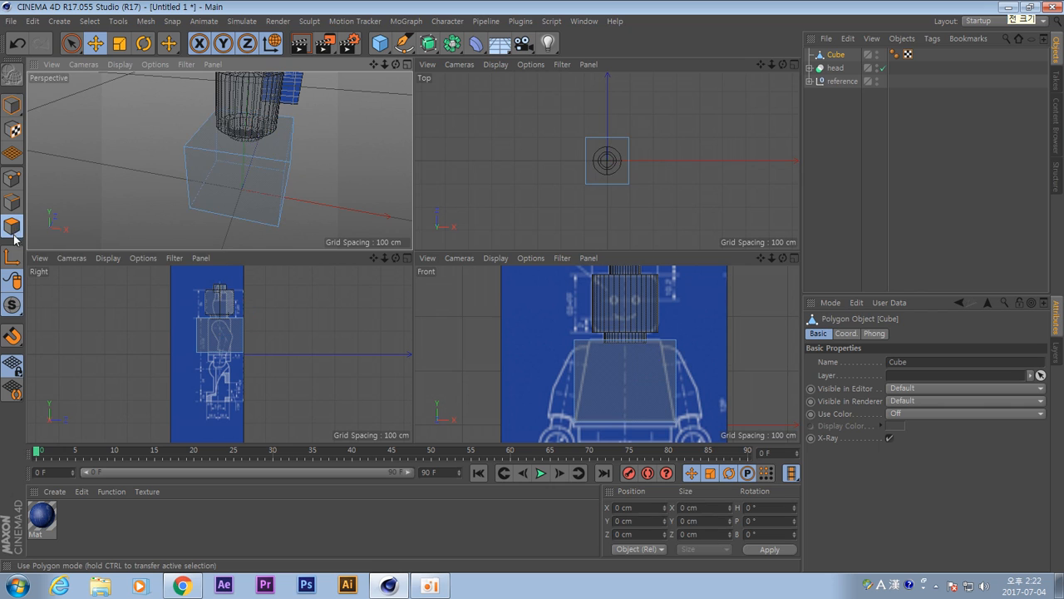
left_click(278, 151)
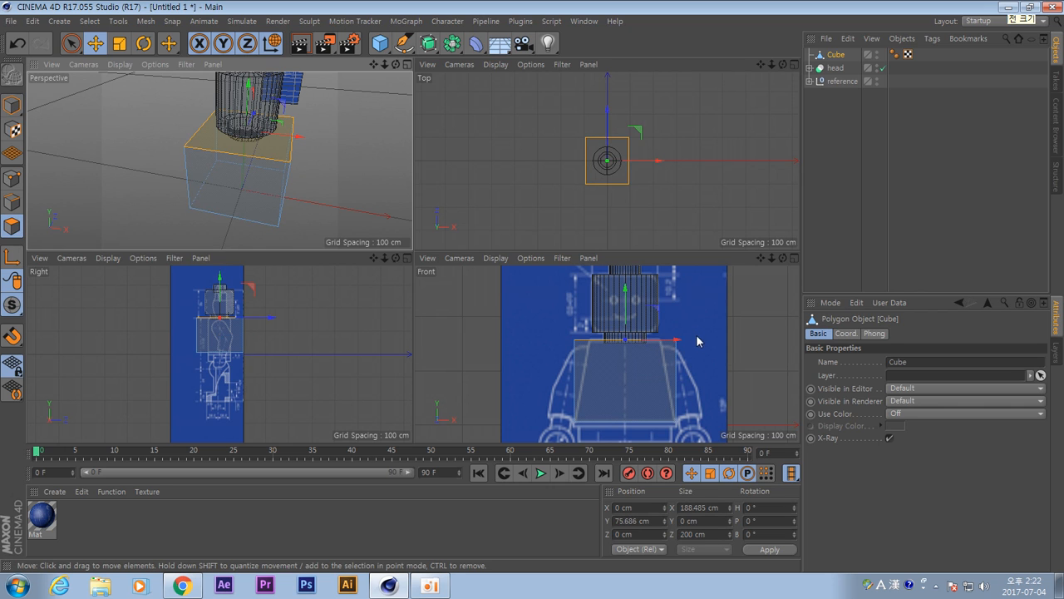
Scale the top polygon along X to about 130 cm so the sides taper to the blueprint's shoulder line.
middle_click_drag(696, 340, 686, 341)
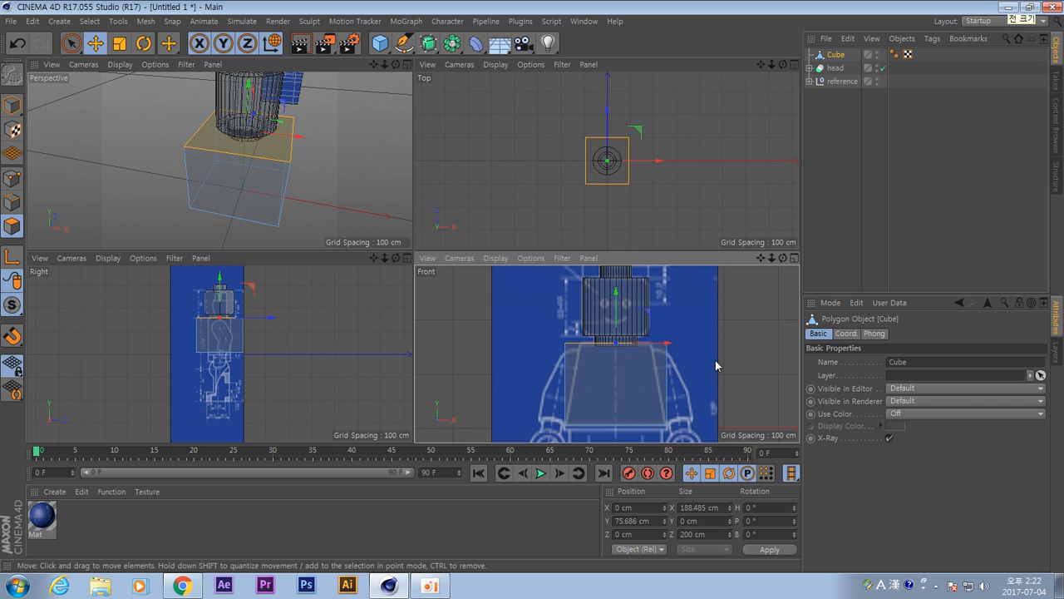
key("t")
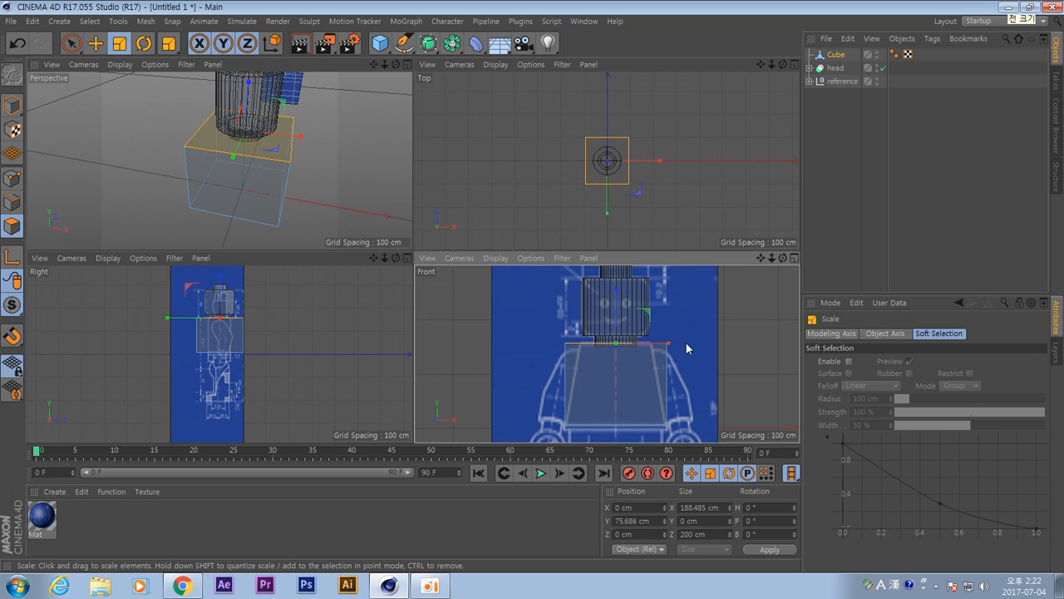
middle_click(672, 349)
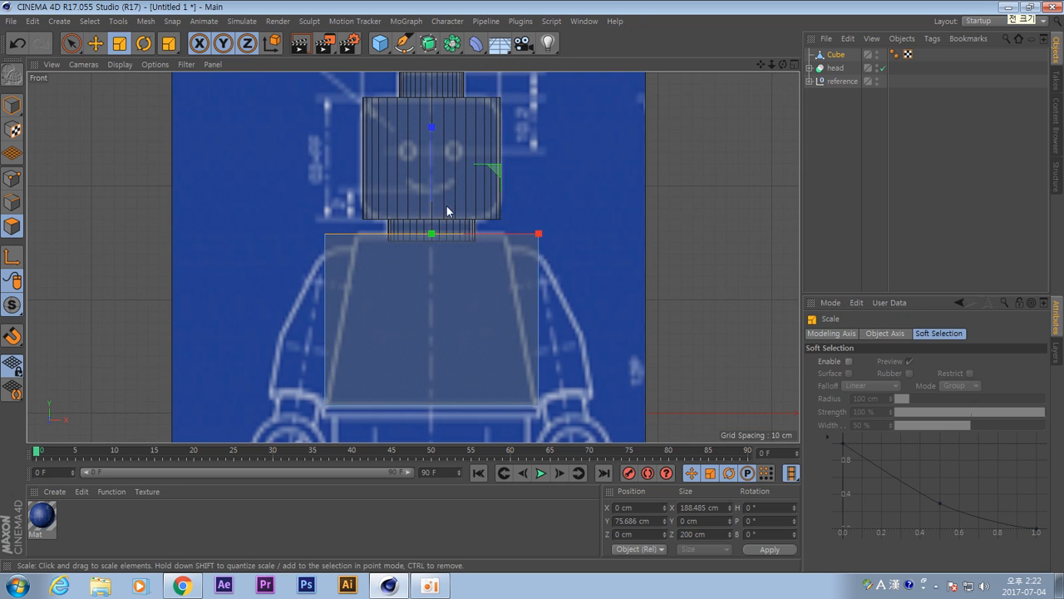
left_click_drag(539, 236, 507, 252)
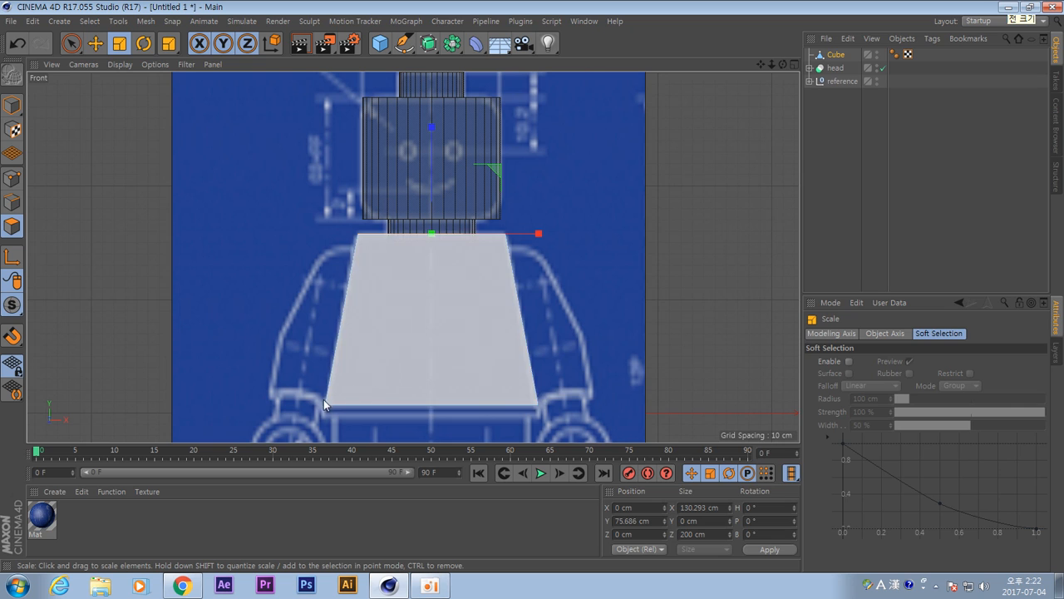
middle_click_drag(562, 301, 629, 279, "alt")
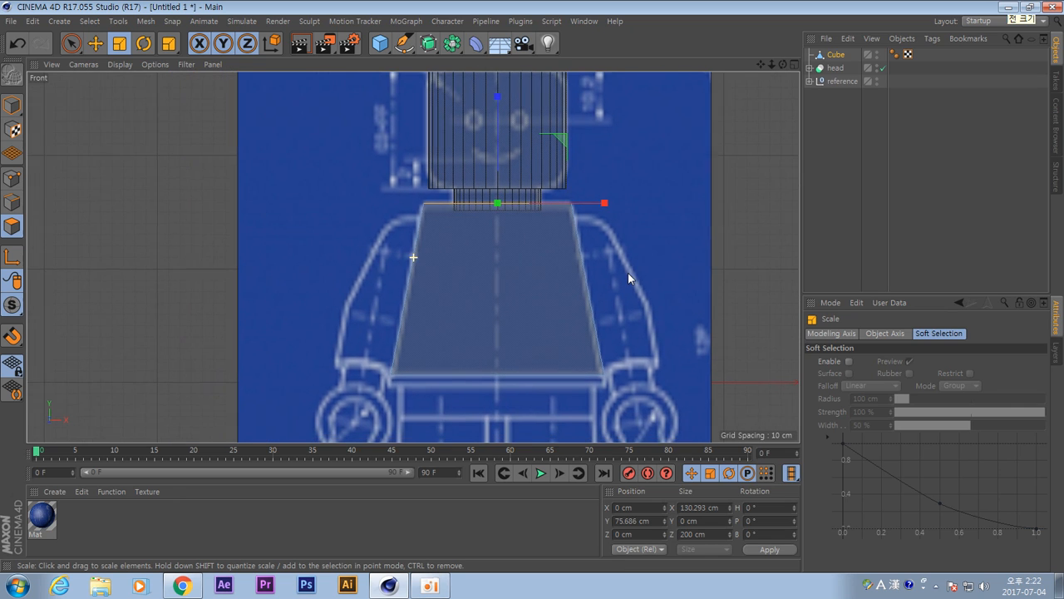
Extrude the torso's bottom polygon downward by 10.5 cm to cover the blueprint's hip strip.
middle_click(625, 276)
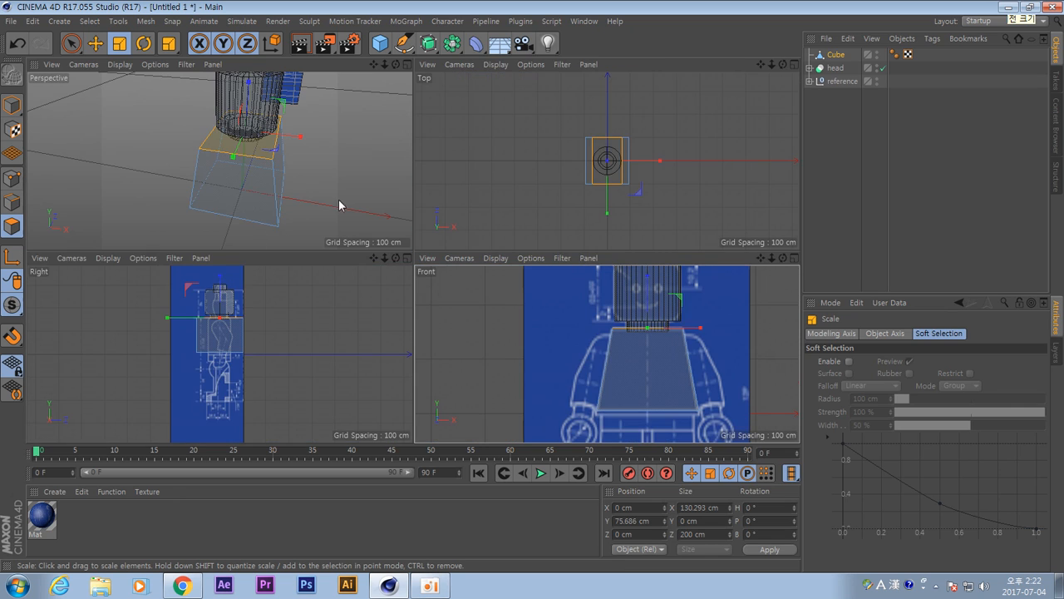
left_click_drag(325, 238, 298, 163, "alt")
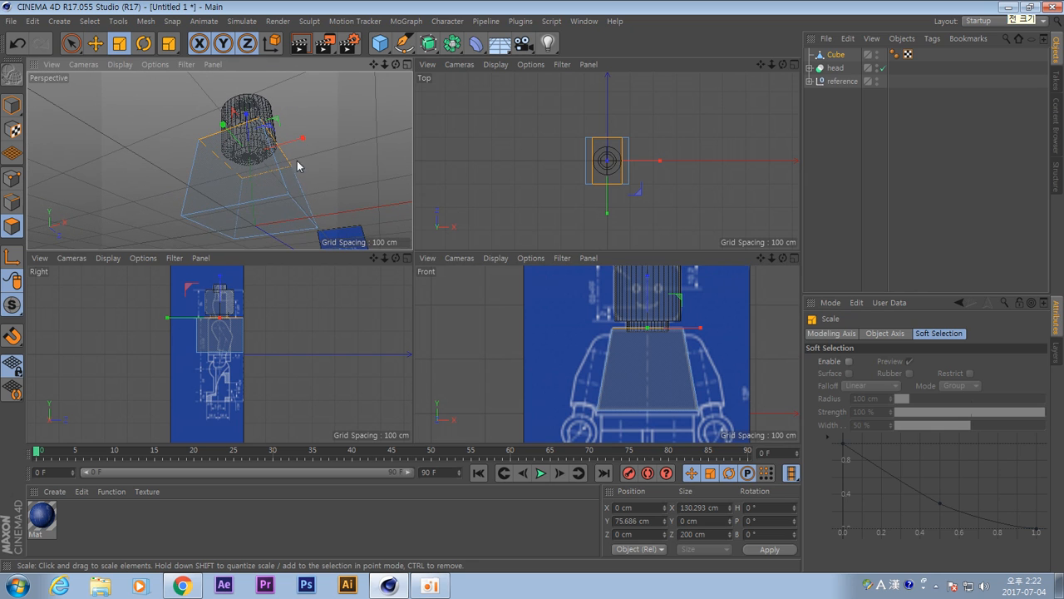
left_click(277, 210)
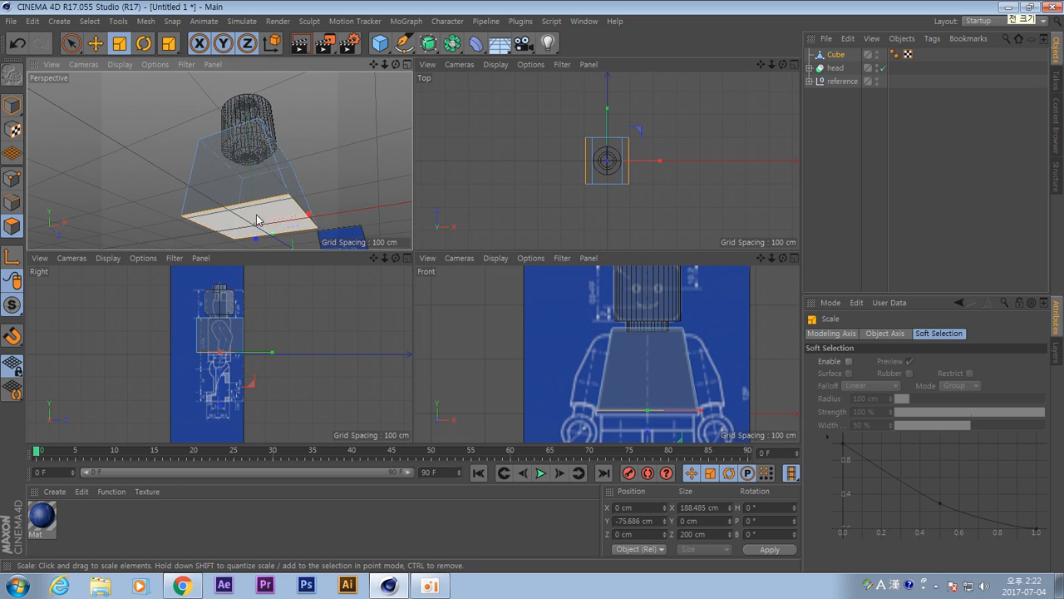
middle_click_drag(684, 408, 635, 368, "alt")
middle_click(669, 331)
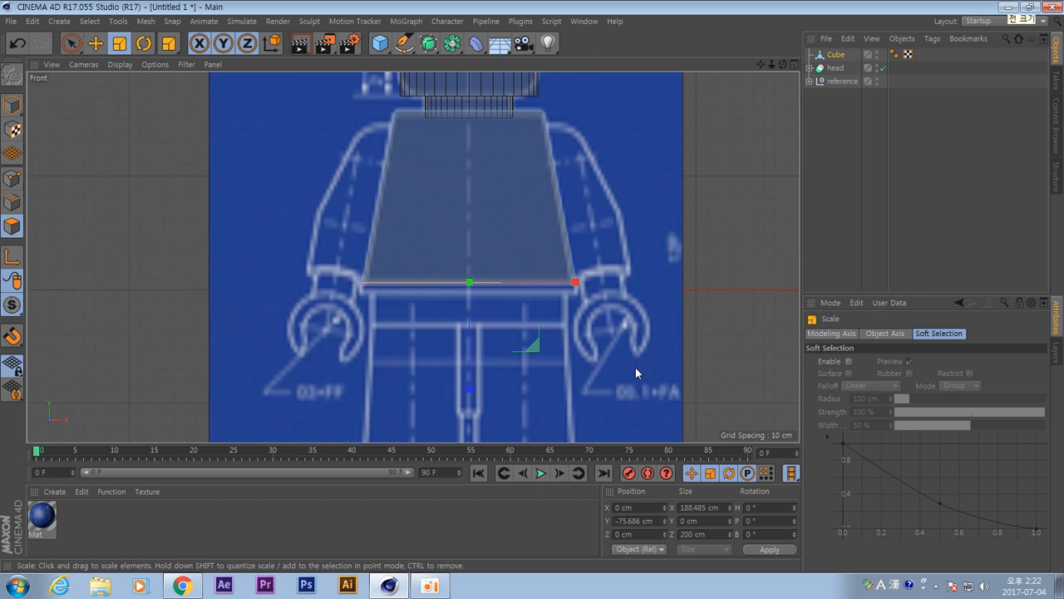
right_click(594, 236)
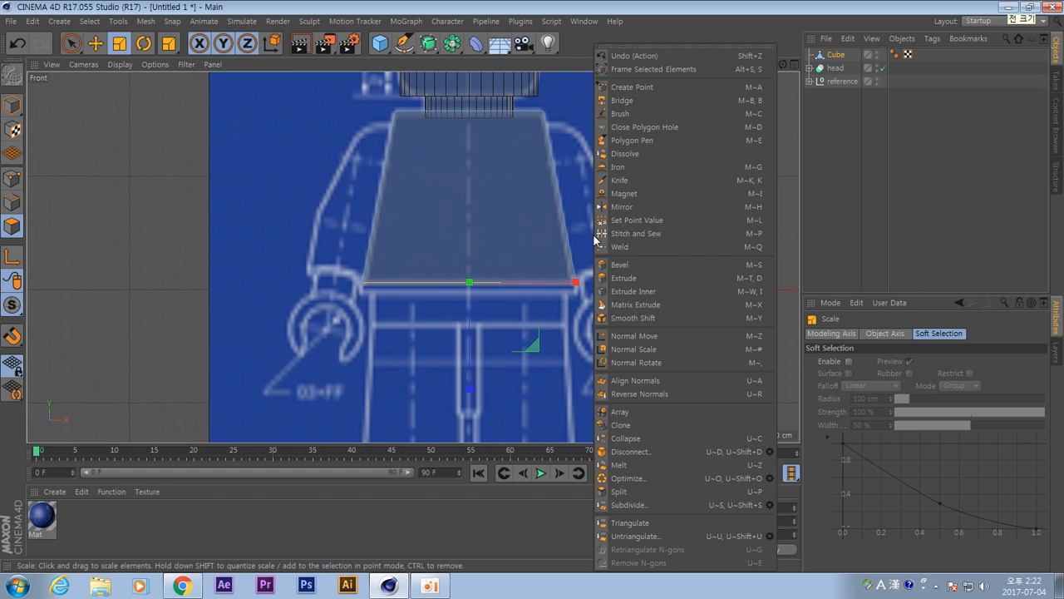
left_click(641, 279)
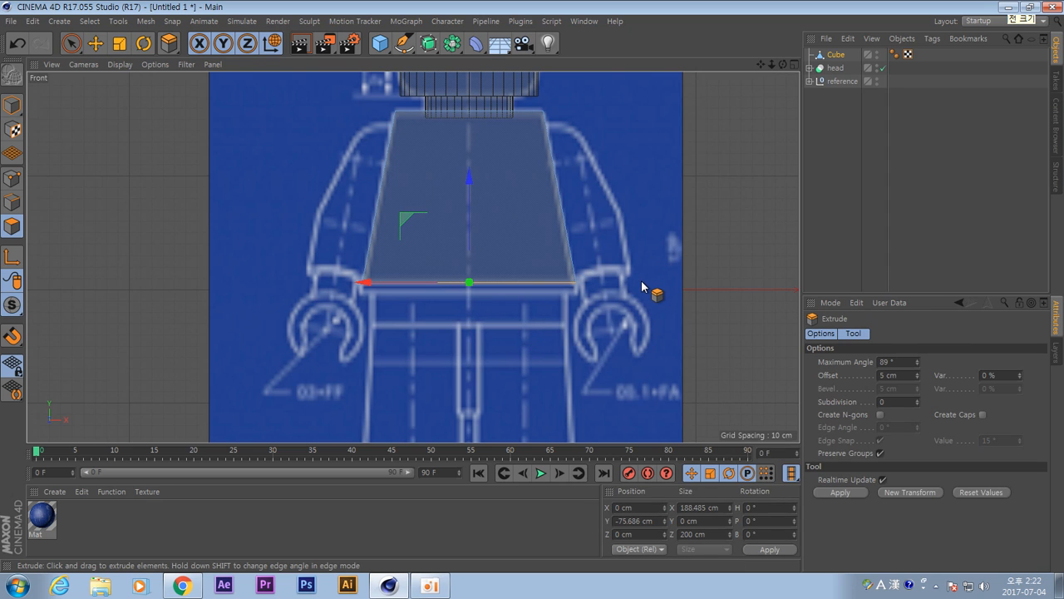
left_click_drag(642, 287, 677, 288)
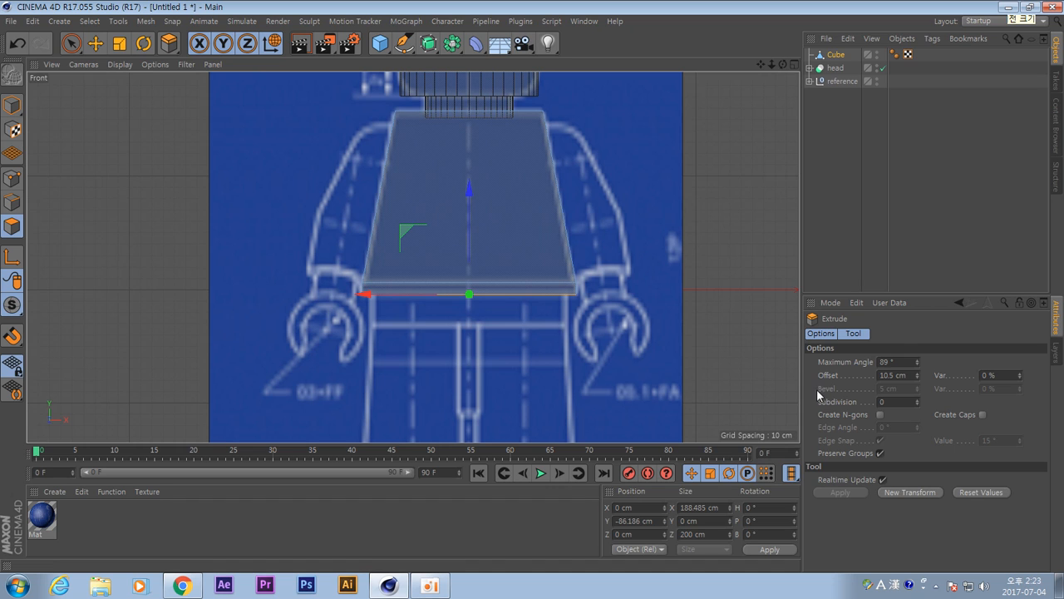
scroll(662, 316, "down", 4)
Move the torso's rear polygons, including the extruded strip's rear face, inward along Z to the torso edge on the side blueprint.
middle_click(660, 322)
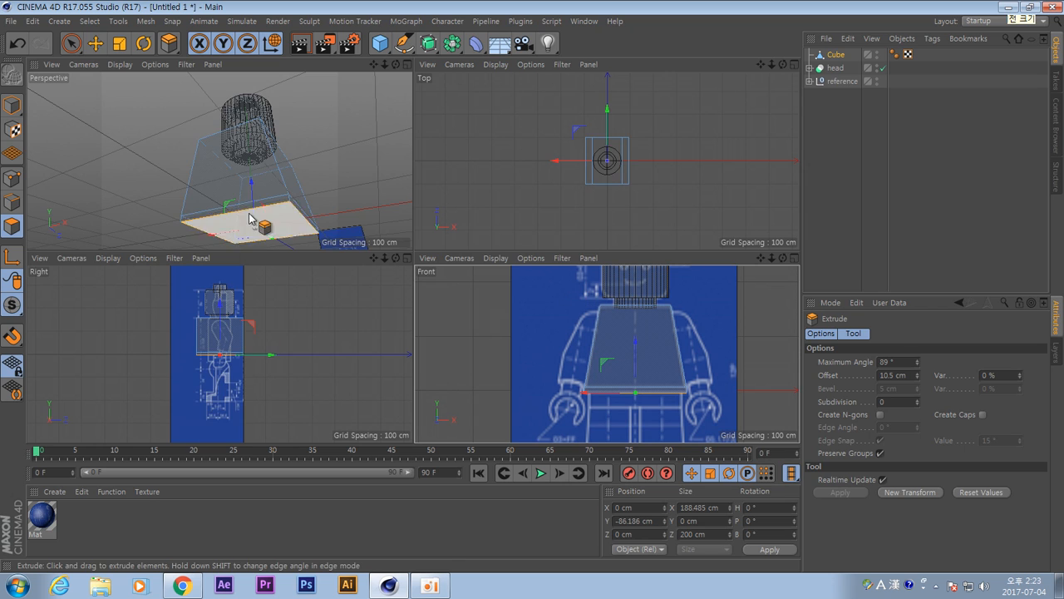
left_click_drag(326, 195, 226, 271, "alt")
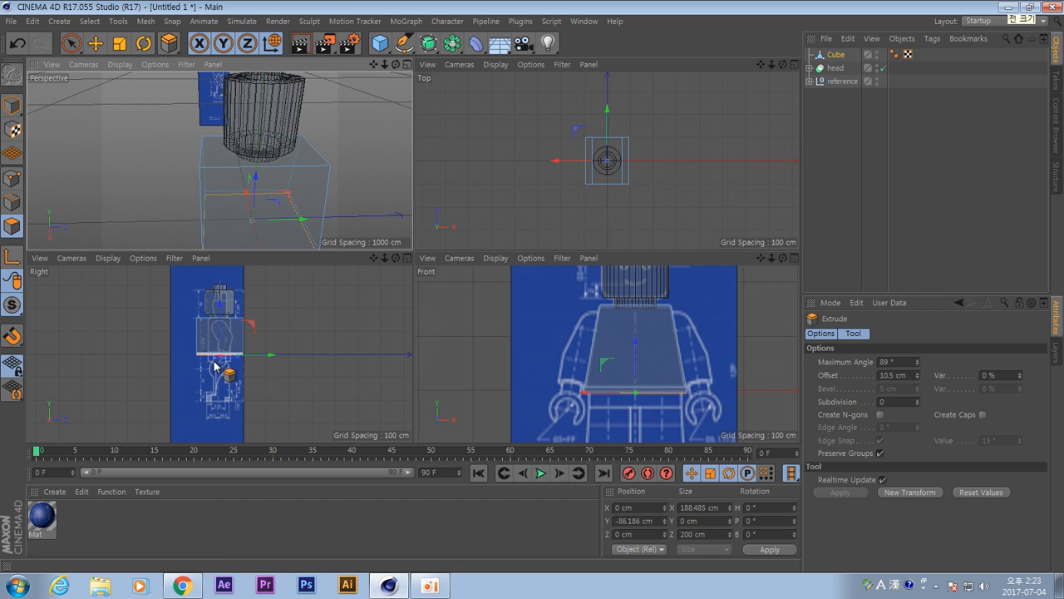
middle_click_drag(292, 340, 328, 349, "alt")
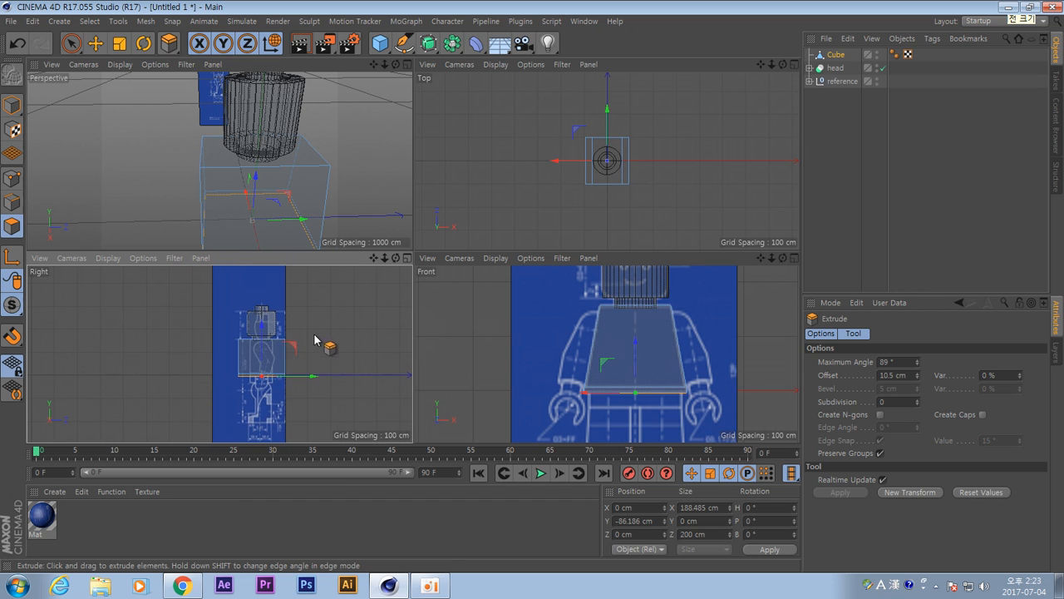
middle_click(299, 356)
right_click_drag(435, 296, 523, 313, "alt")
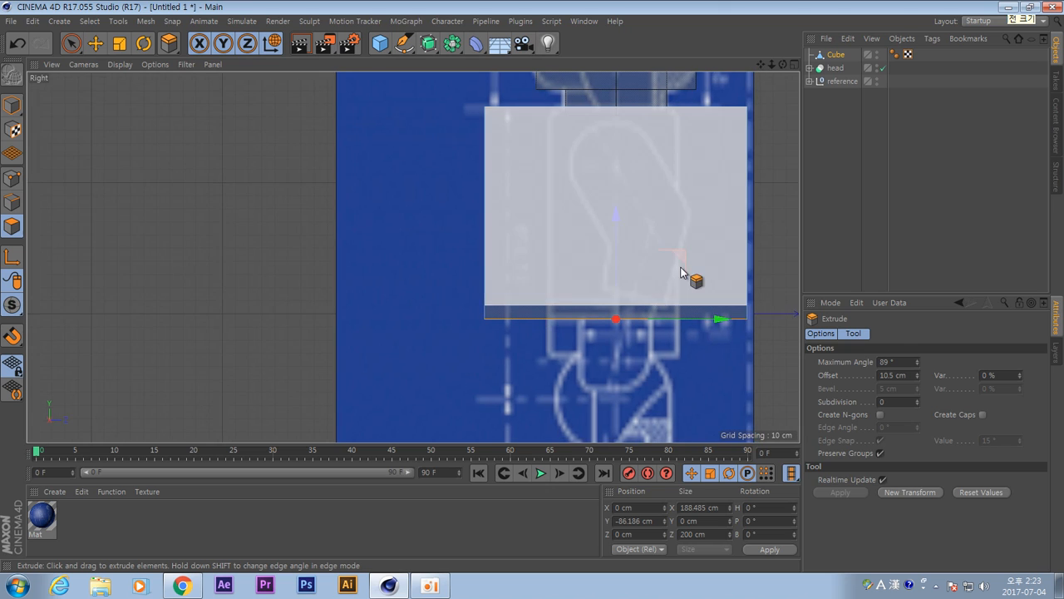
middle_click_drag(680, 270, 534, 323, "alt")
middle_click(634, 247)
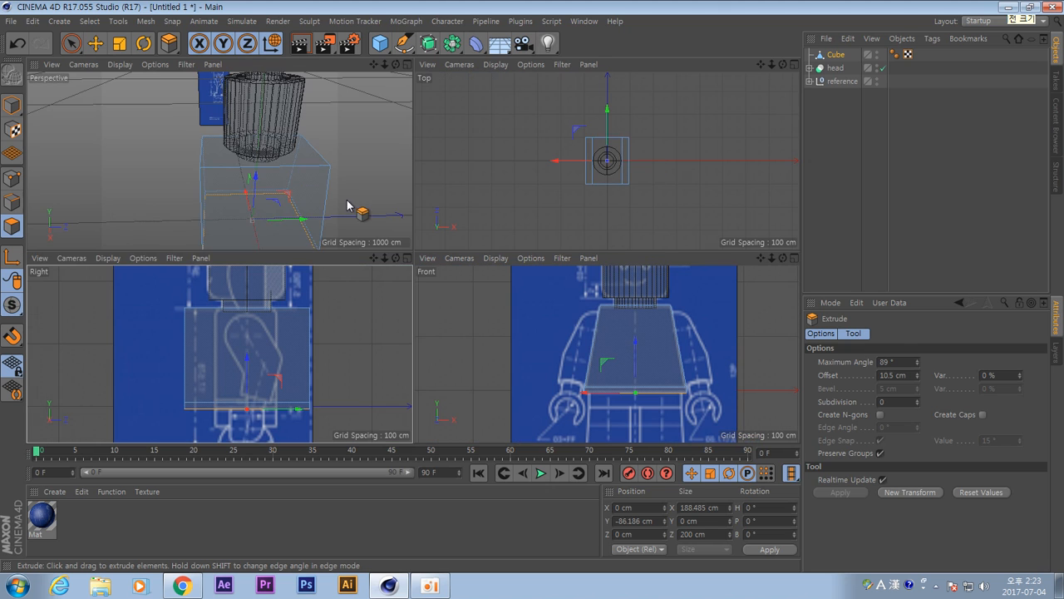
left_click_drag(347, 204, 299, 208, "alt")
middle_click_drag(299, 208, 290, 159, "alt")
left_click_drag(290, 158, 265, 160, "alt")
middle_click_drag(265, 160, 286, 183, "alt")
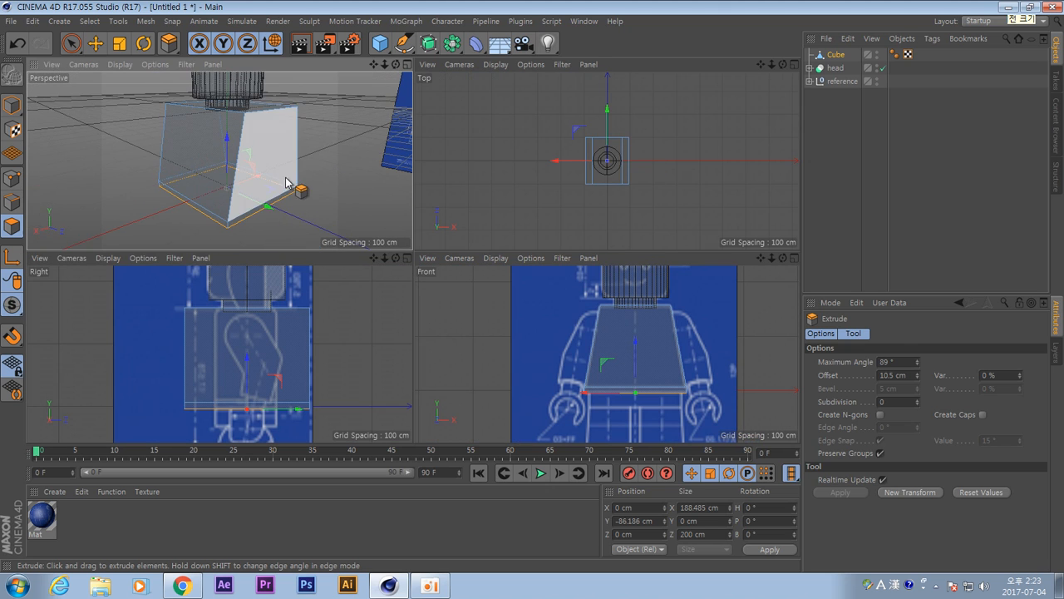
left_click_drag(292, 166, 364, 172, "alt")
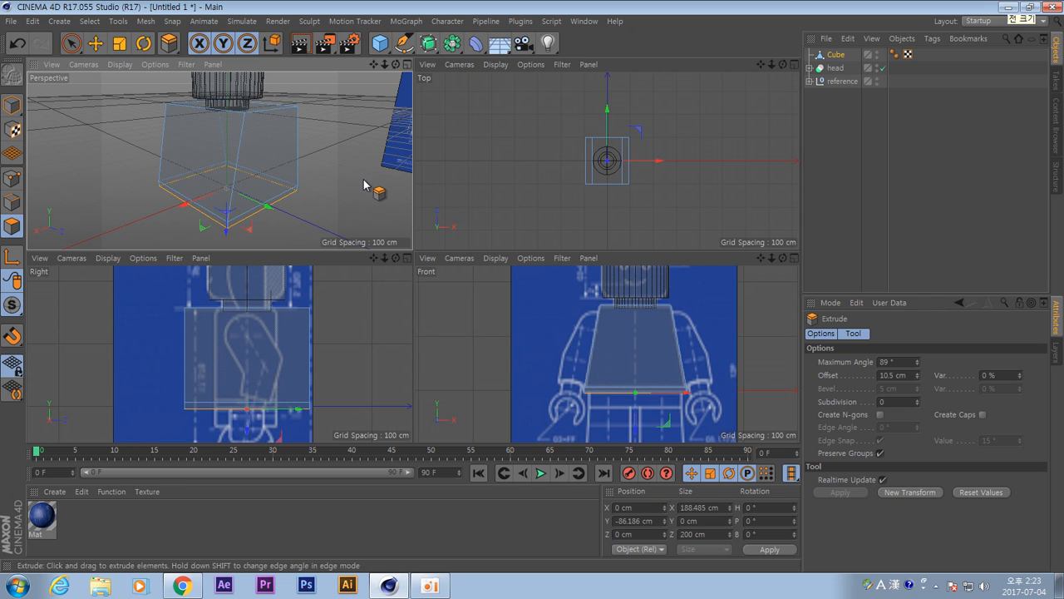
key("e")
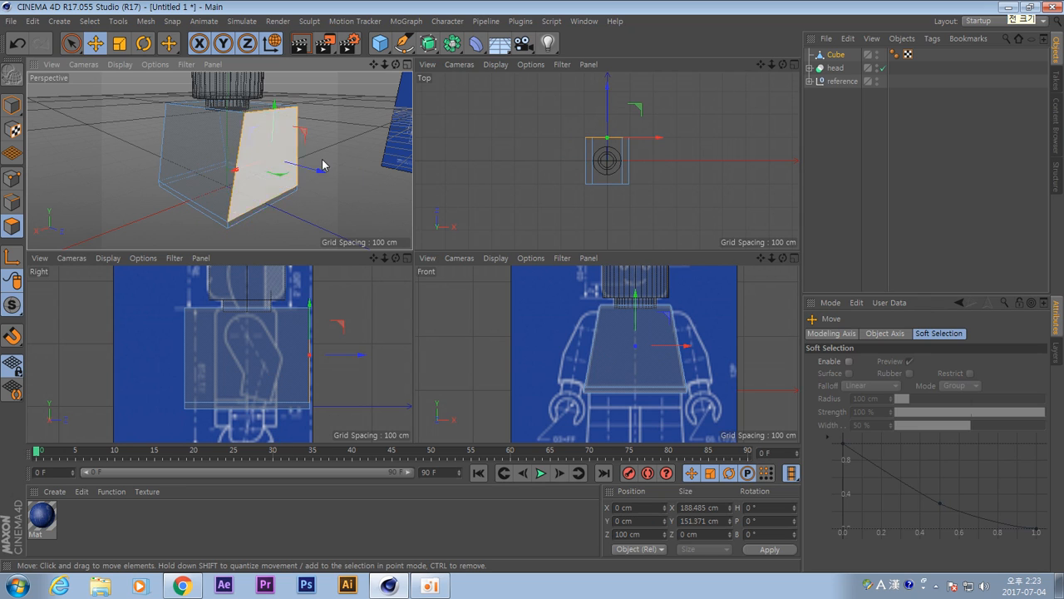
left_click(293, 198)
left_click(290, 197, "shift")
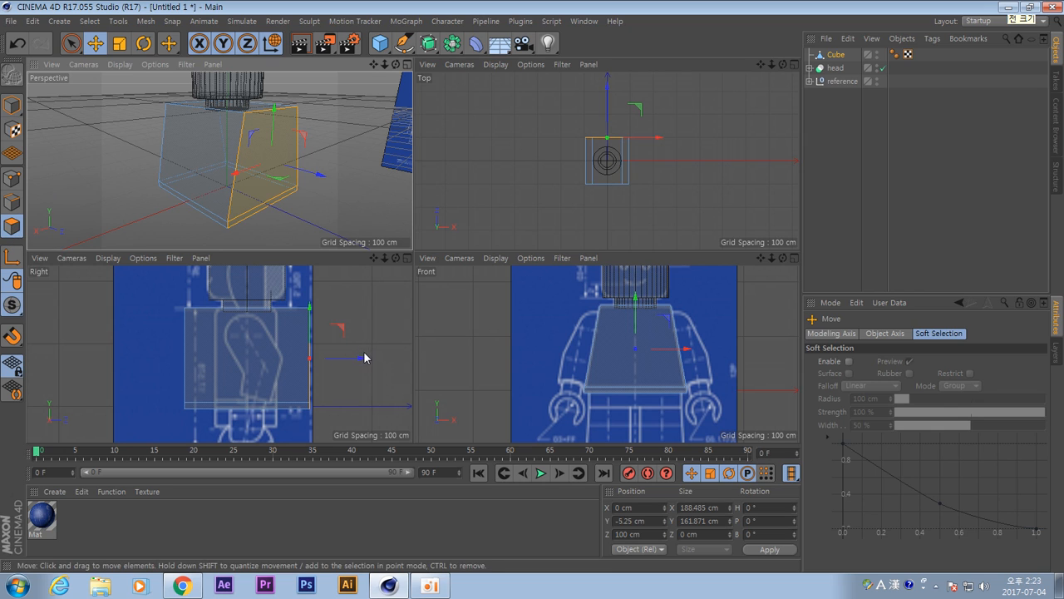
left_click_drag(365, 357, 328, 363)
Move the torso's front polygons, including the extruded strip's front face, inward along Z to about -51 cm to match the side blueprint.
mouse_move(209, 197)
left_mouse_down("alt")
mouse_move(358, 179)
mouse_move(257, 209)
mouse_move(261, 171)
mouse_move(228, 190)
left_mouse_up("alt")
left_click(229, 193)
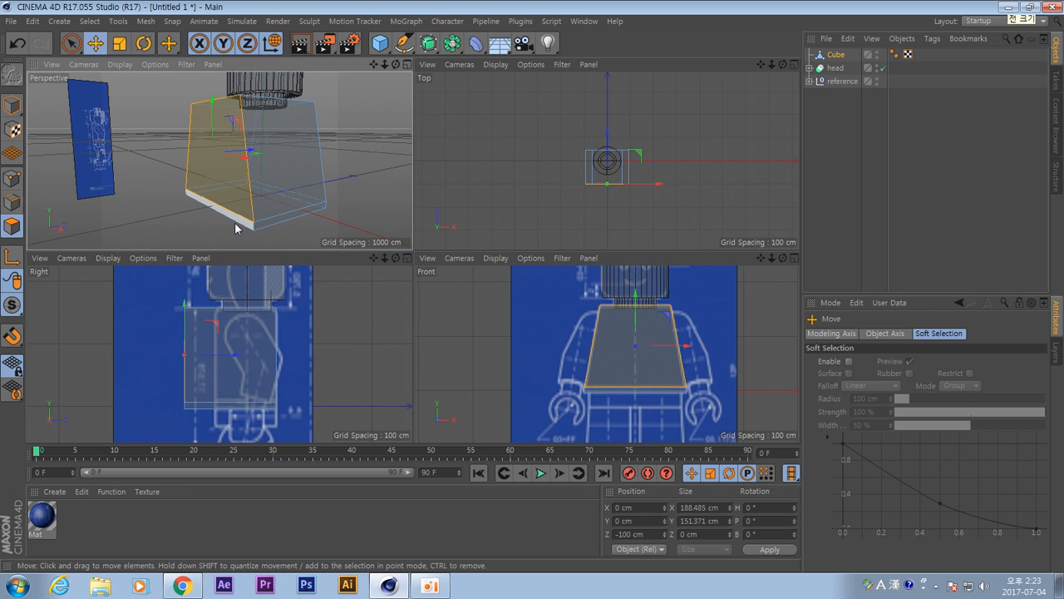
left_click(237, 222, "shift")
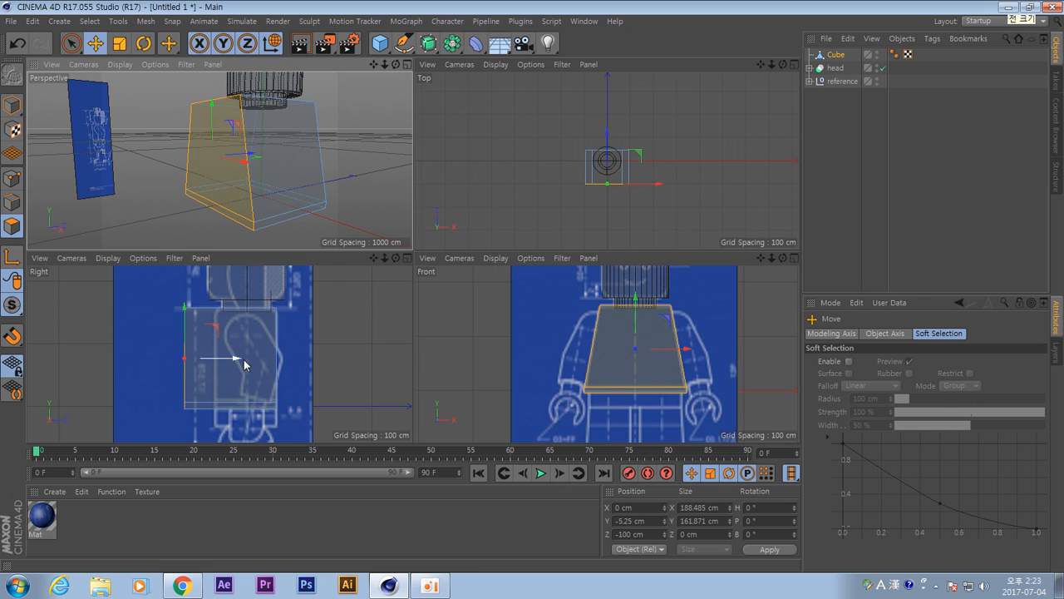
left_click_drag(245, 363, 269, 360)
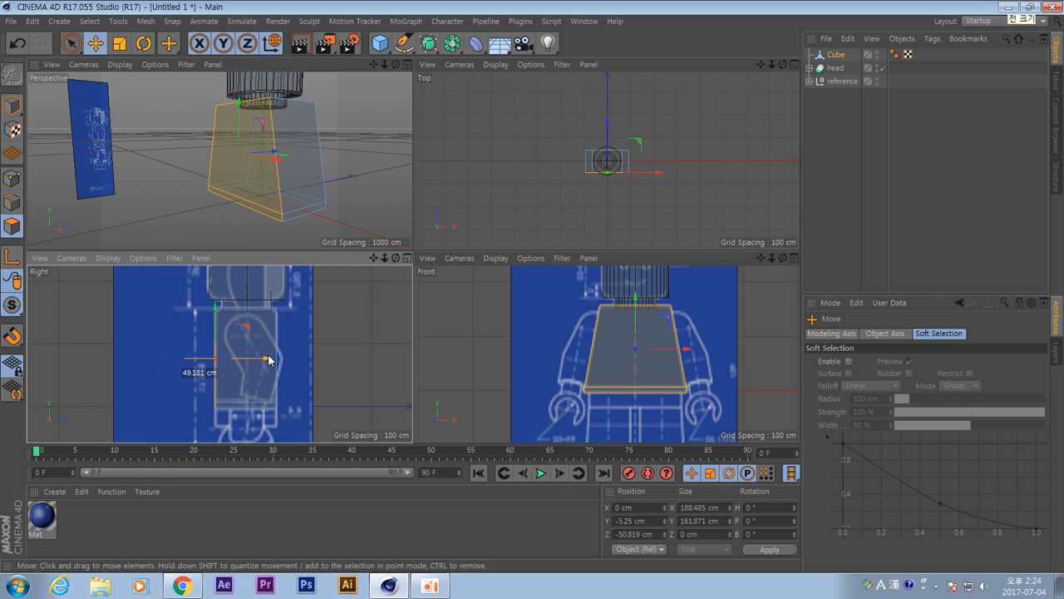
left_click(334, 363)
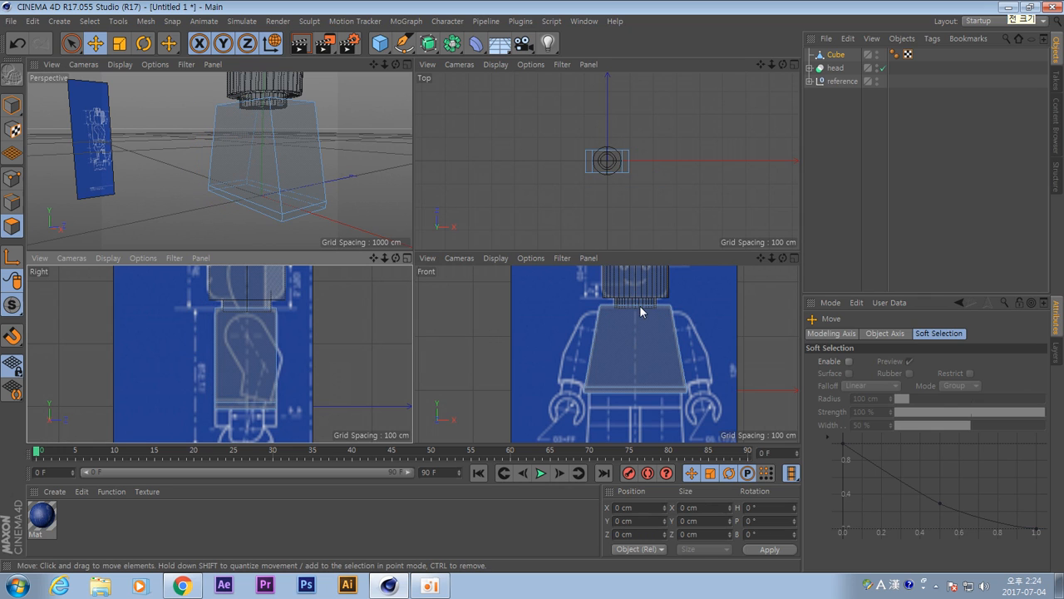
Add a new cube for the hip block and enable X-Ray on it so the front blueprint shows through.
middle_click_drag(698, 387, 695, 321, "alt")
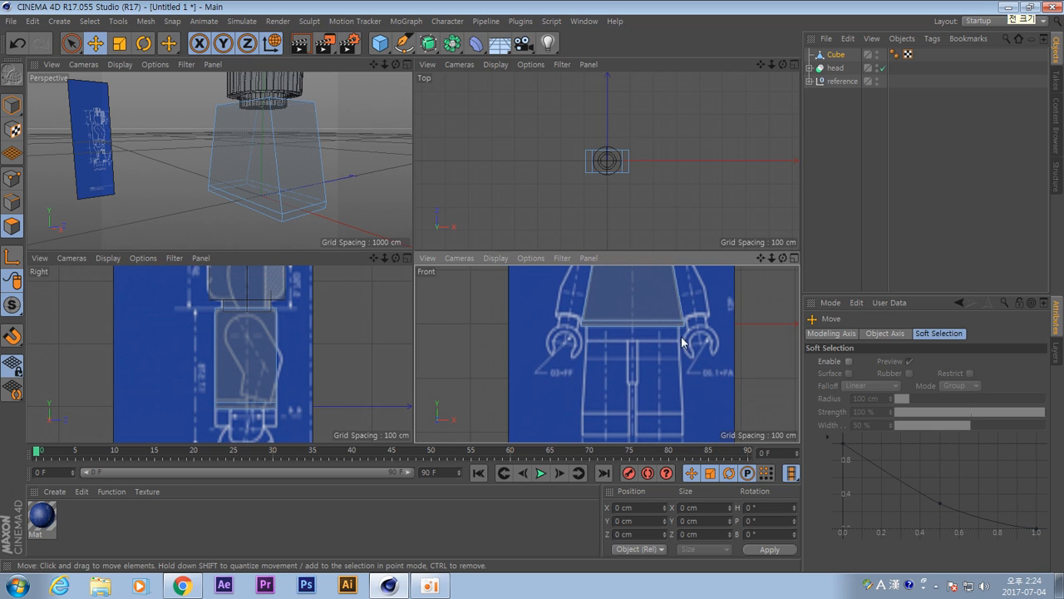
middle_click_drag(670, 336, 650, 350, "alt")
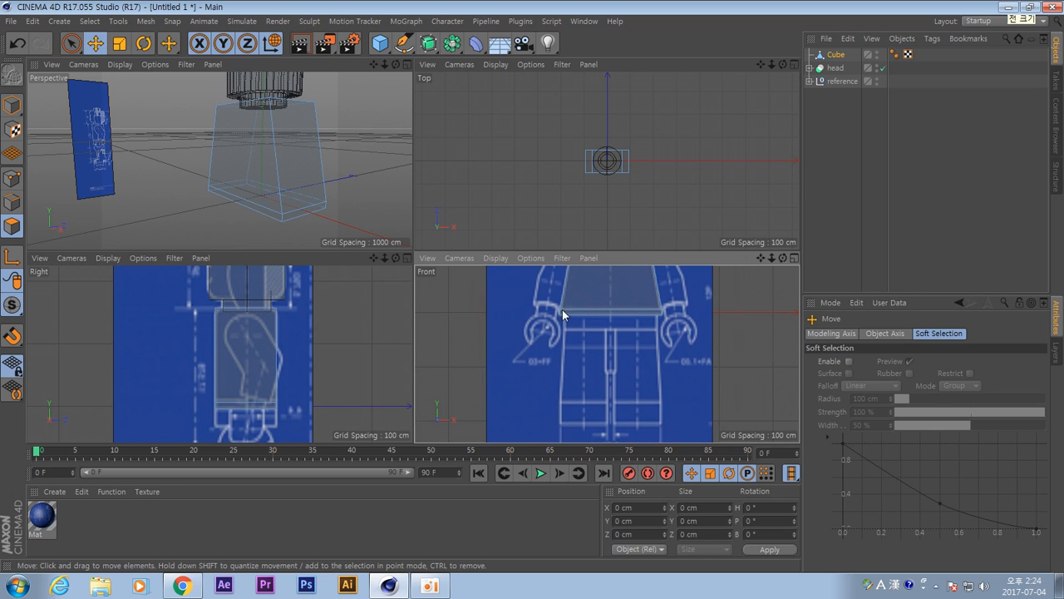
middle_click(616, 329)
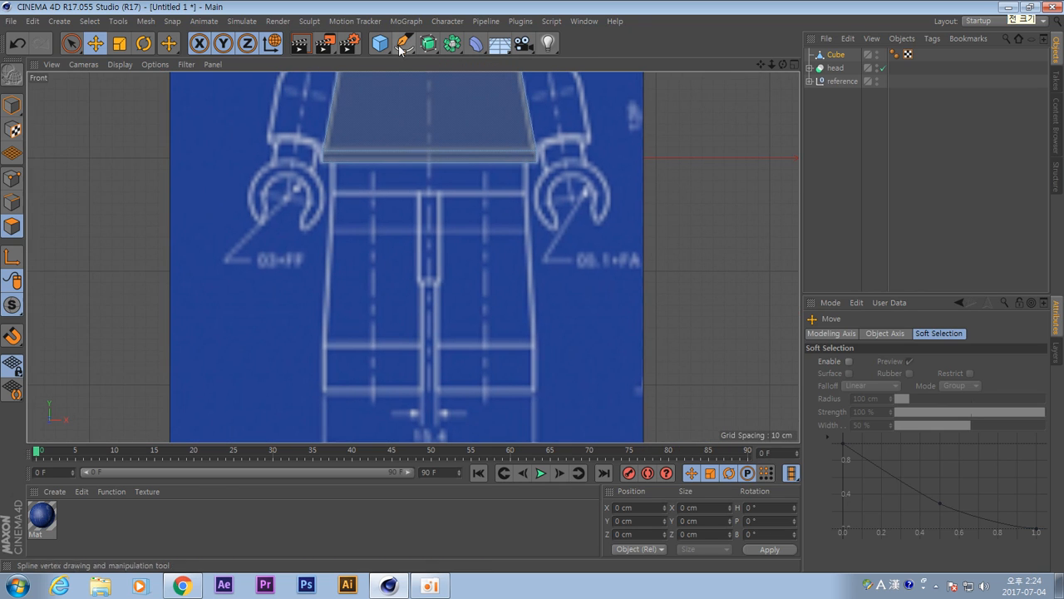
left_click(380, 43)
middle_click_drag(601, 208, 622, 306, "alt")
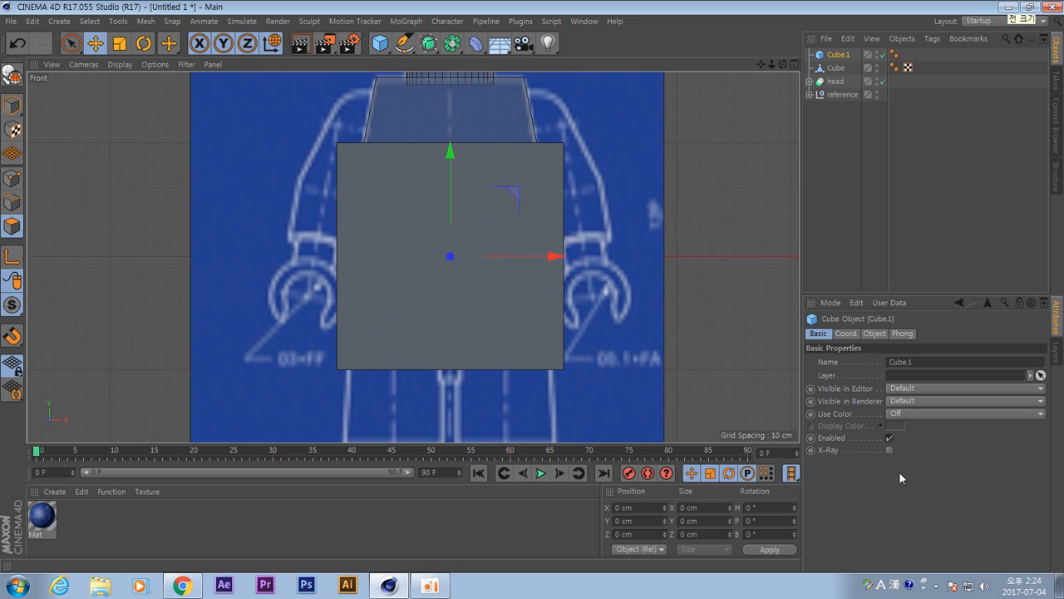
left_click(890, 450)
middle_click_drag(552, 290, 557, 286, "alt")
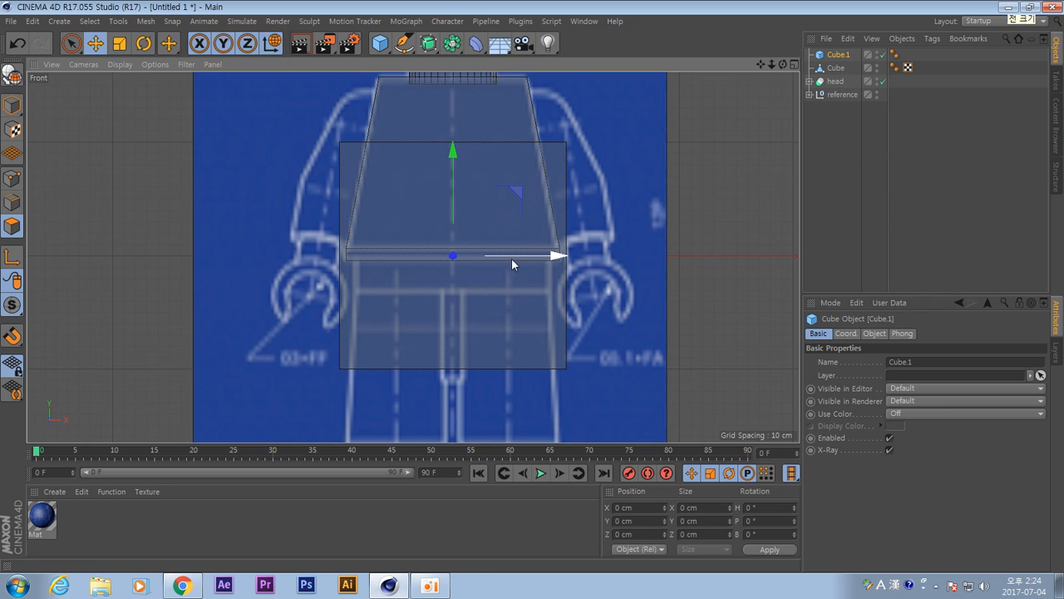
left_click(13, 228)
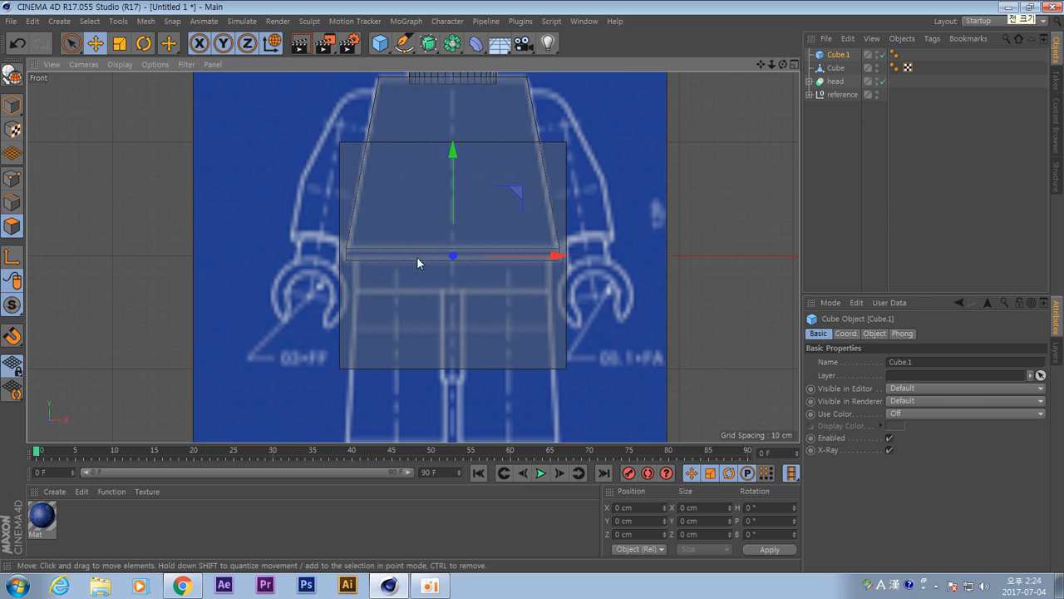
left_click(12, 180)
left_click(14, 203)
left_click(14, 229)
left_click(14, 206)
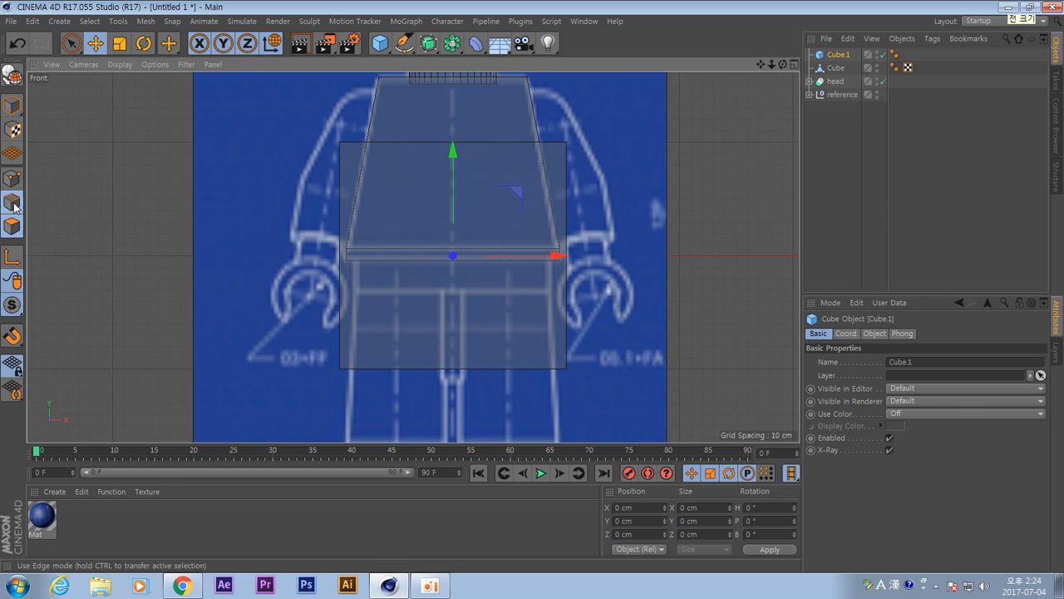
left_click(17, 181)
left_click(14, 204)
left_click(14, 228)
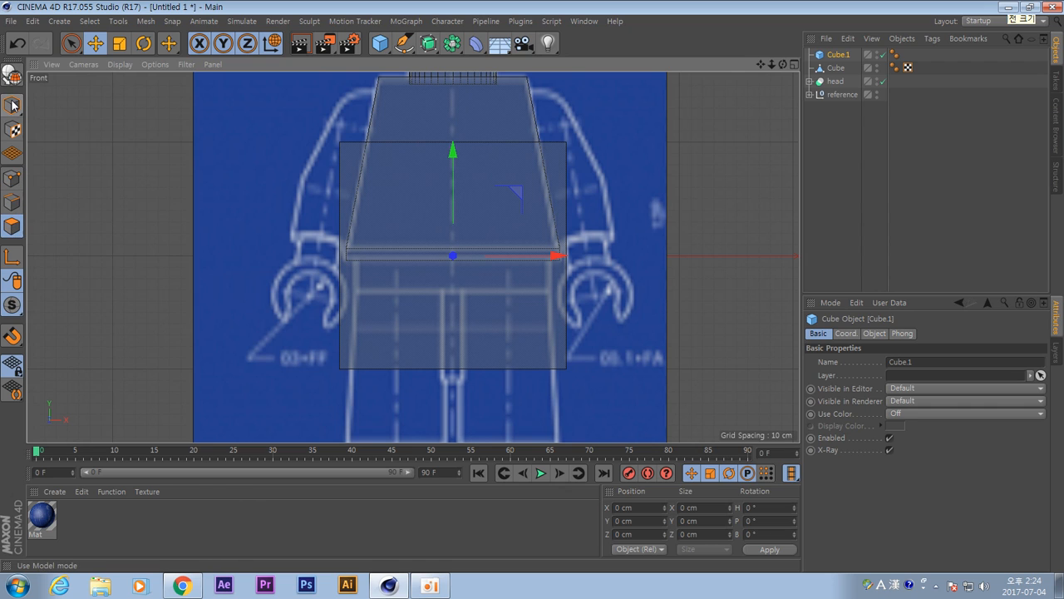
In Model mode, fit the hip cube below the torso strip on the front blueprint, about 171 by 29.5 cm at Y -17.6 cm.
left_click(12, 104)
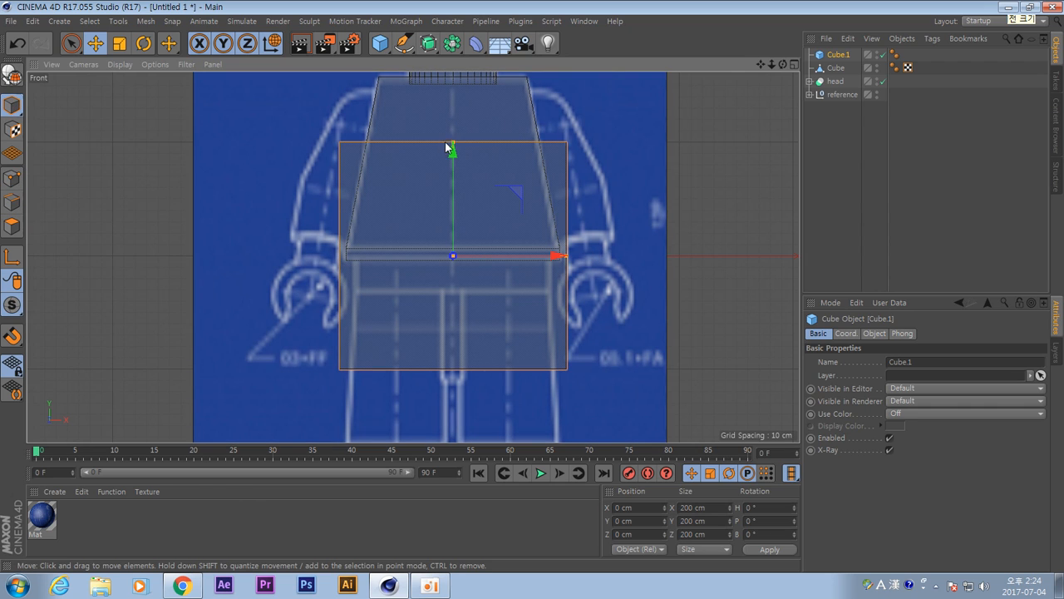
left_click_drag(453, 148, 468, 242)
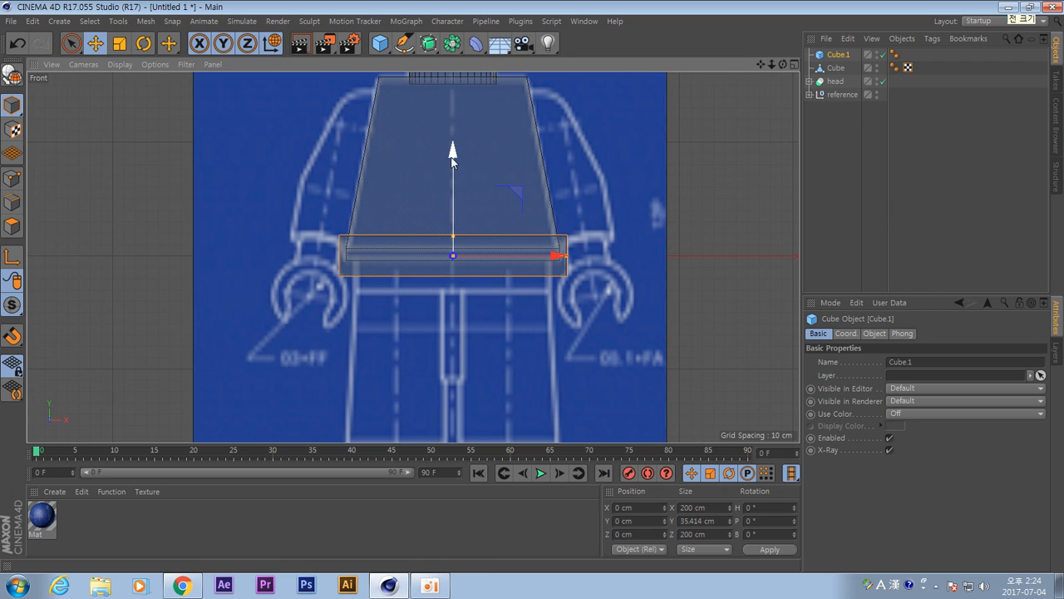
left_click_drag(453, 158, 454, 178)
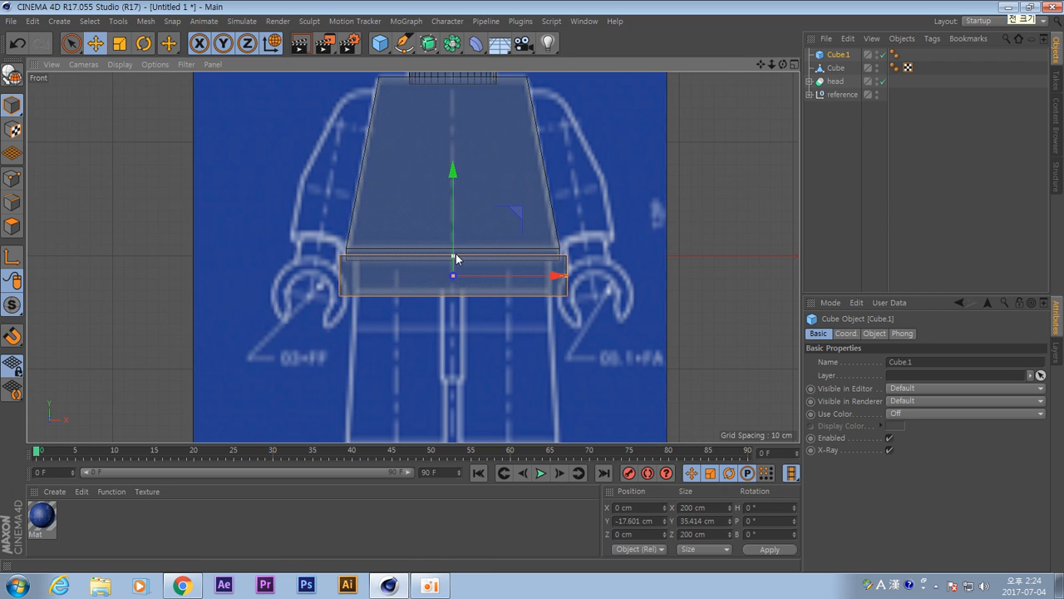
left_click_drag(456, 259, 452, 263)
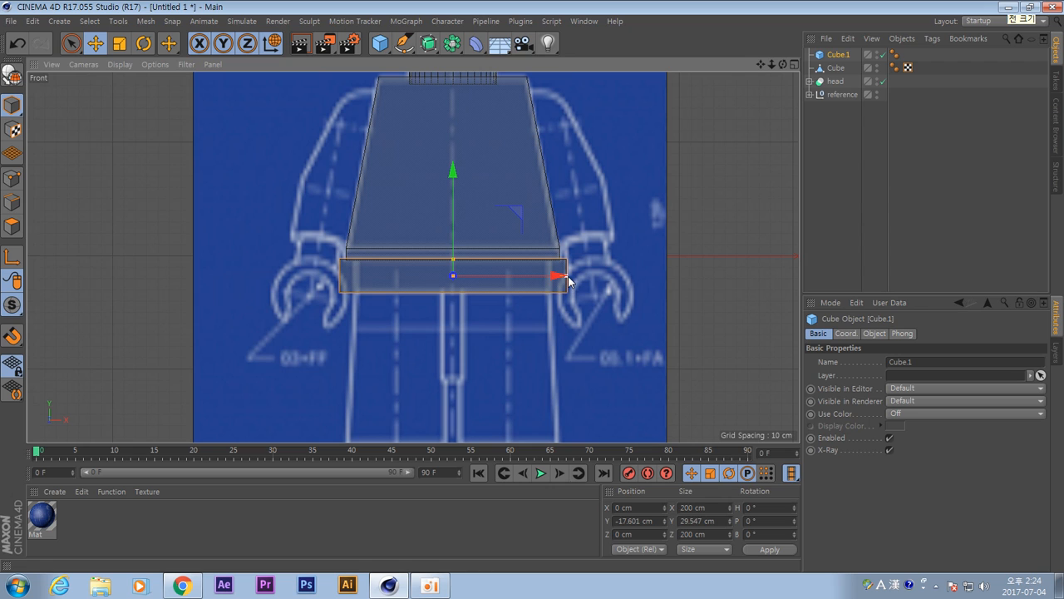
left_click_drag(568, 280, 554, 283)
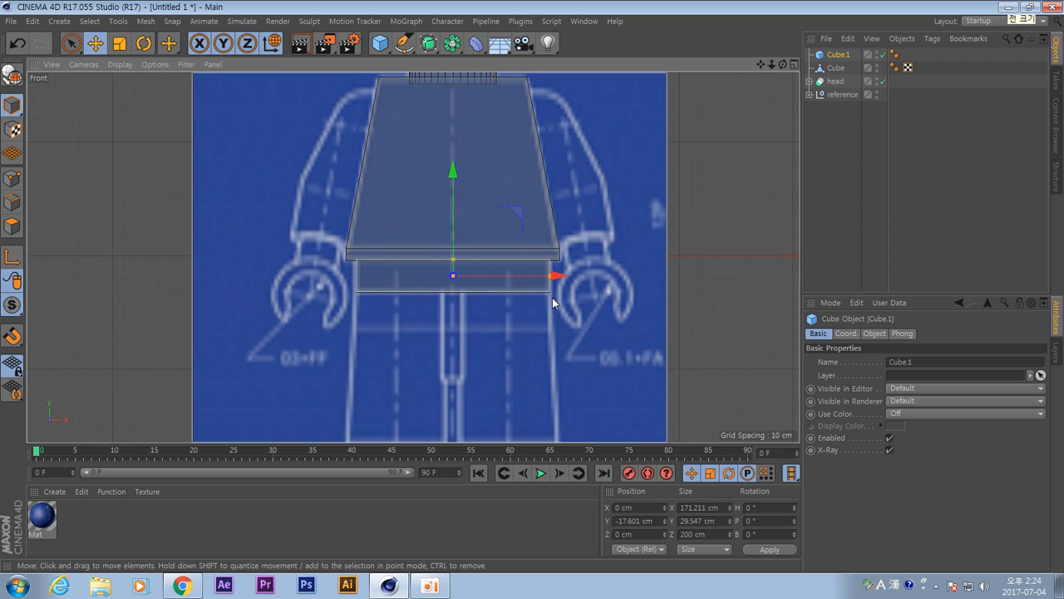
Reduce the hip cube's depth to about 98 cm and shift it to about Z -2 cm to align with the torso on the side blueprint.
scroll(549, 299, "down", 3)
middle_click(472, 243)
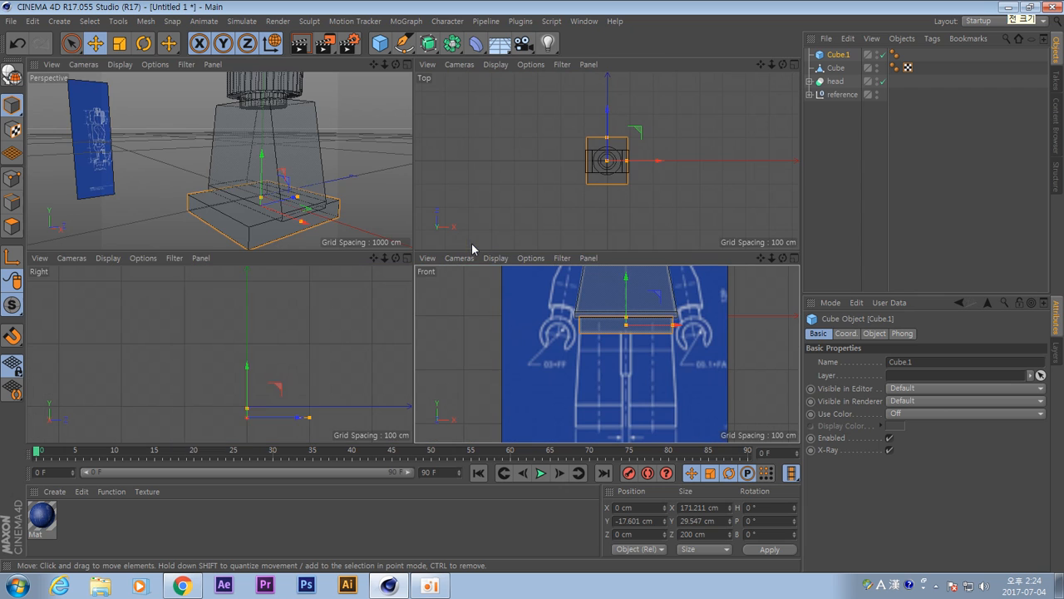
middle_click(305, 385)
scroll(425, 285, "up", 4)
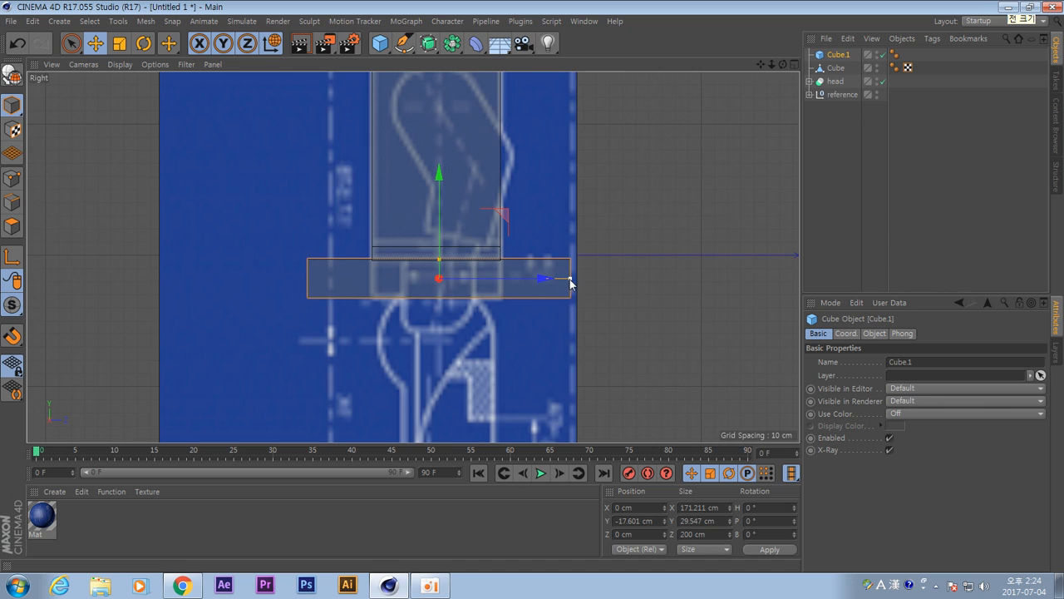
left_click_drag(571, 283, 538, 280)
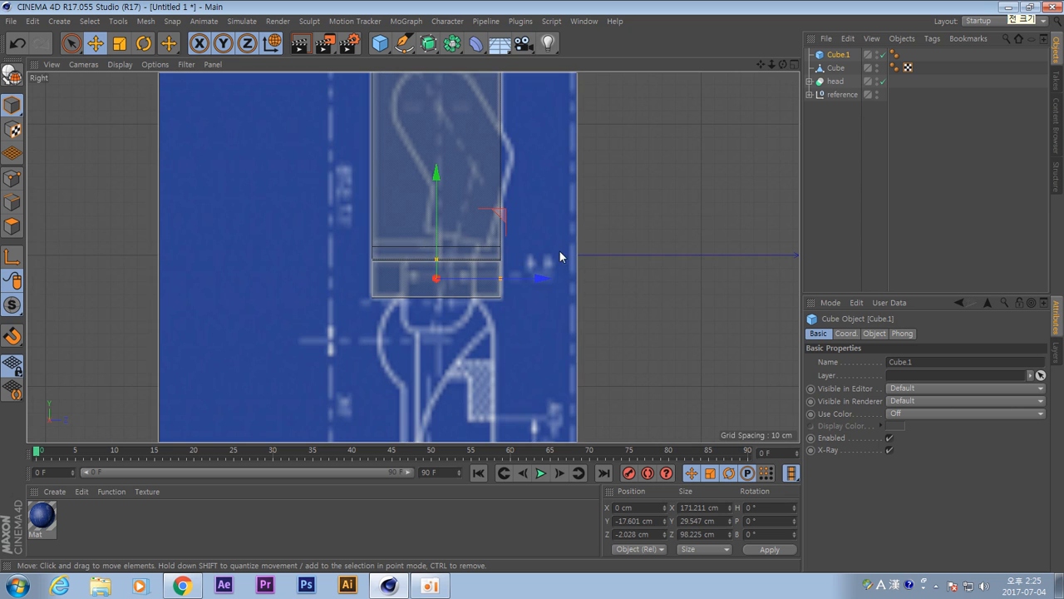
middle_click_drag(563, 268, 572, 309, "alt")
middle_click(587, 231)
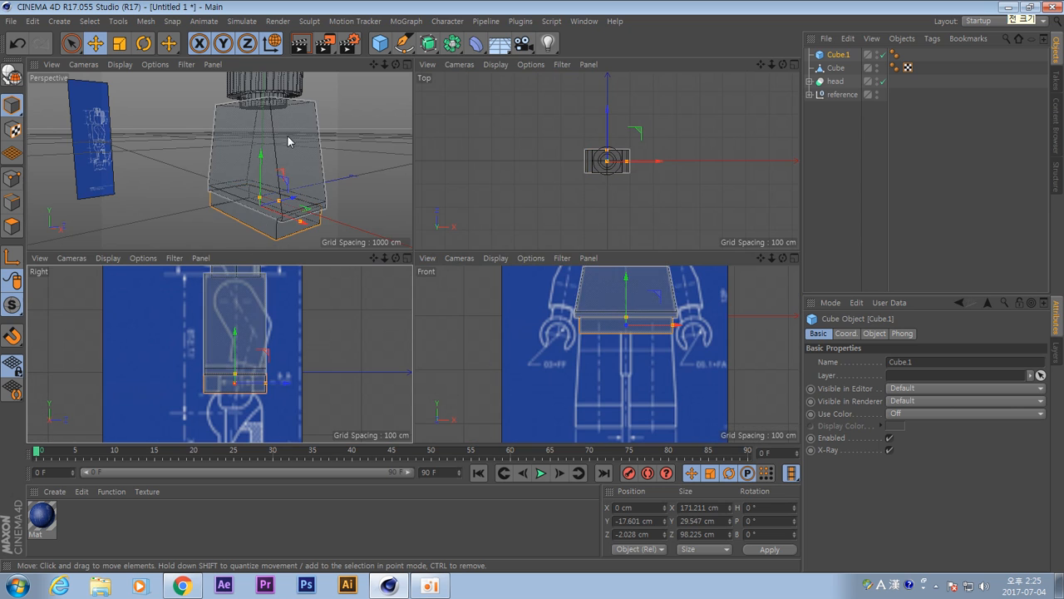
Add a cylinder primitive for the rounded hip joint at the top of the legs.
middle_click_drag(624, 331, 609, 335, "alt")
middle_click(610, 335)
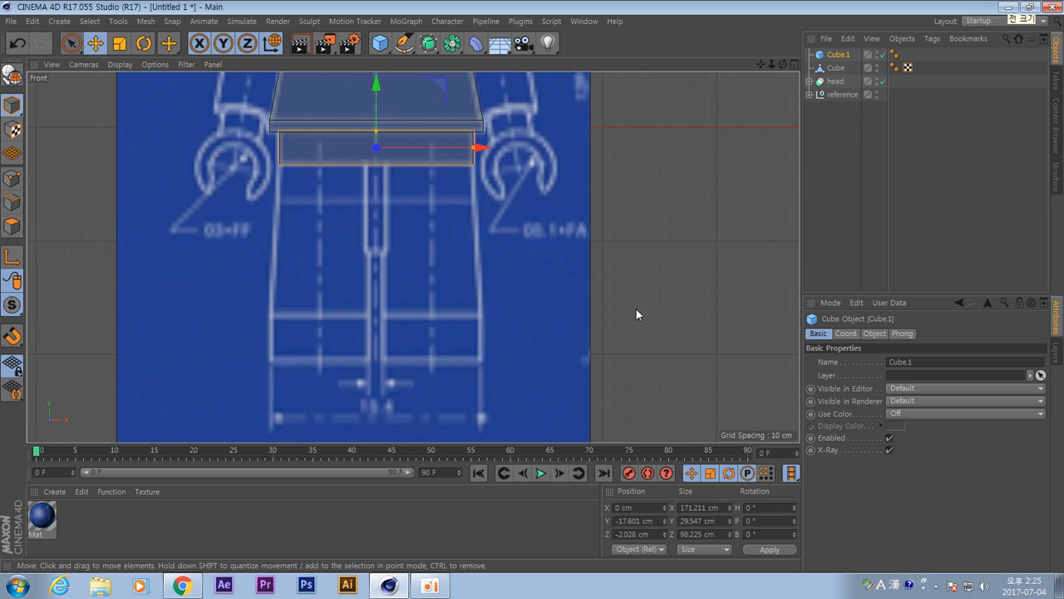
right_click_drag(627, 230, 559, 237, "alt")
middle_click_drag(566, 244, 550, 341, "alt")
right_click_drag(550, 341, 531, 304, "alt")
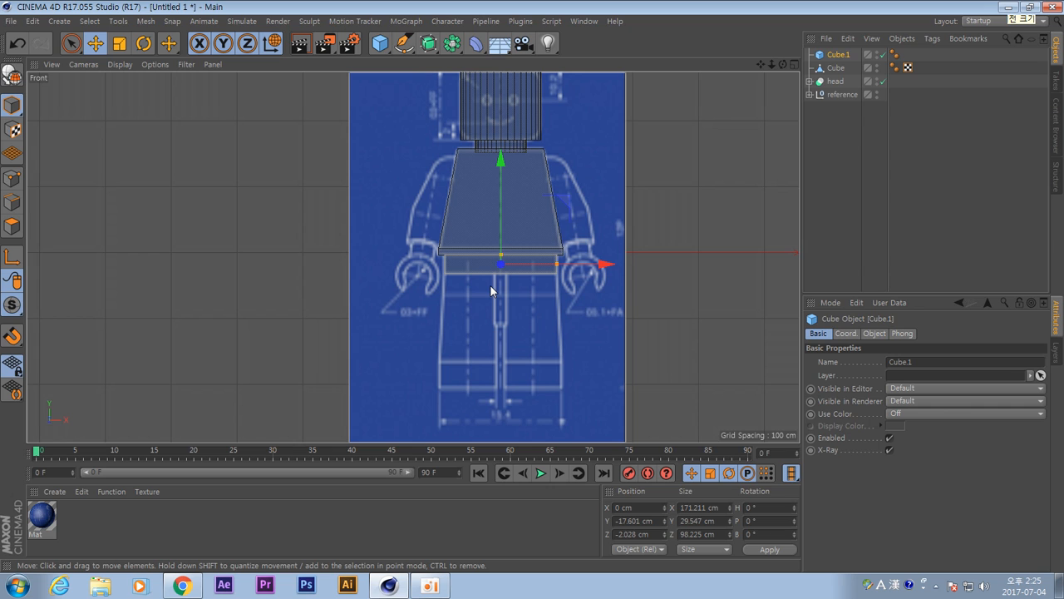
middle_click(527, 313)
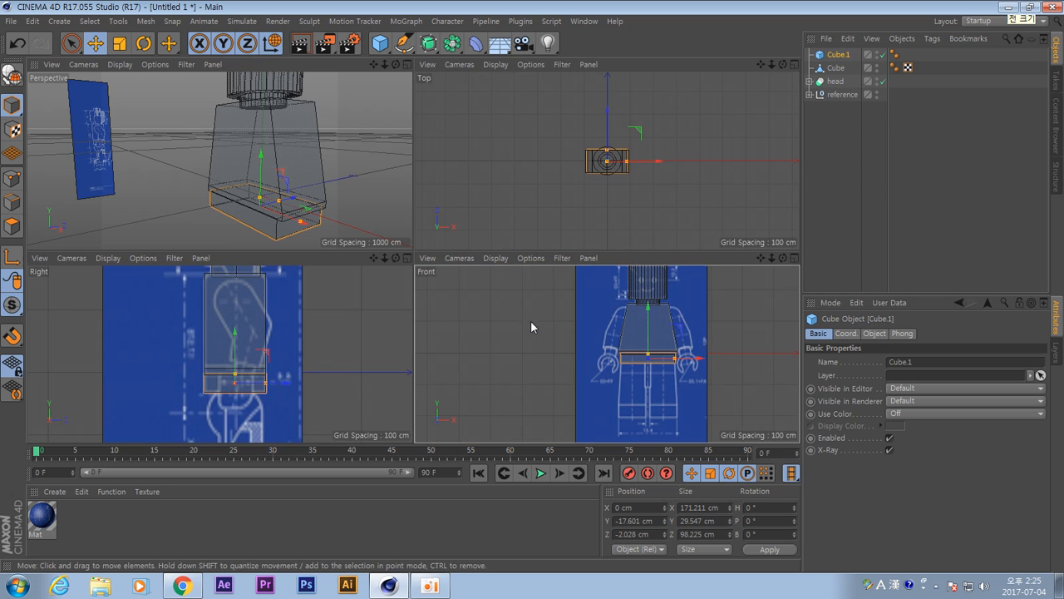
middle_click(335, 348)
scroll(405, 365, "up", 5)
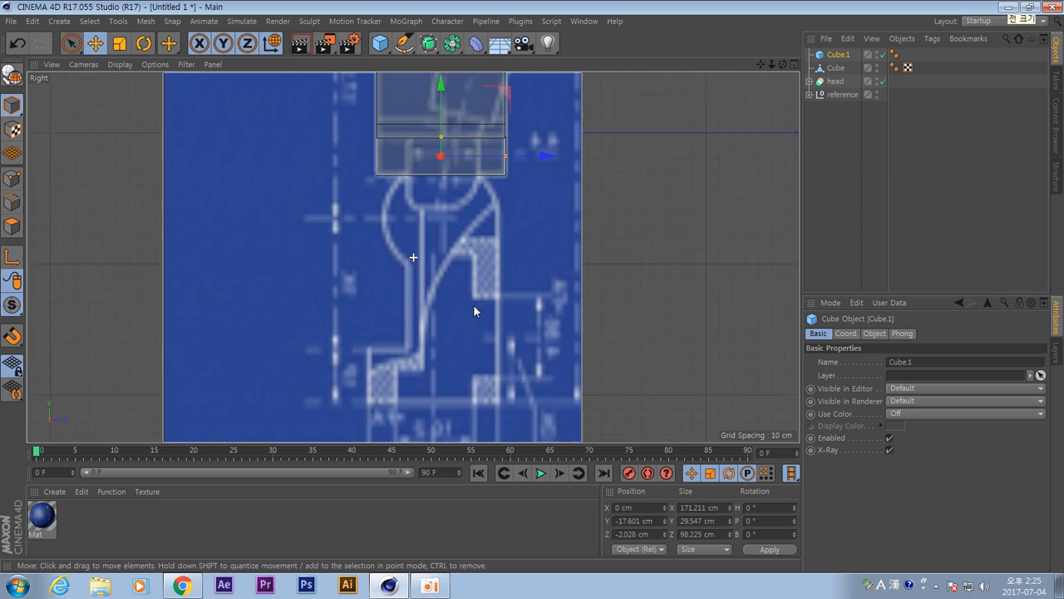
left_click(380, 43)
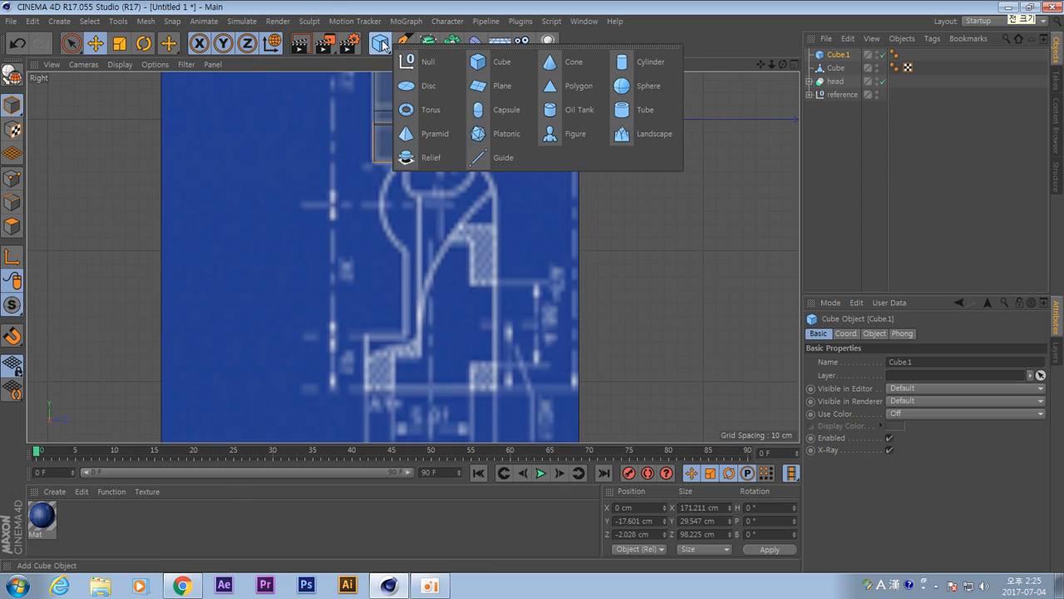
left_click(624, 62)
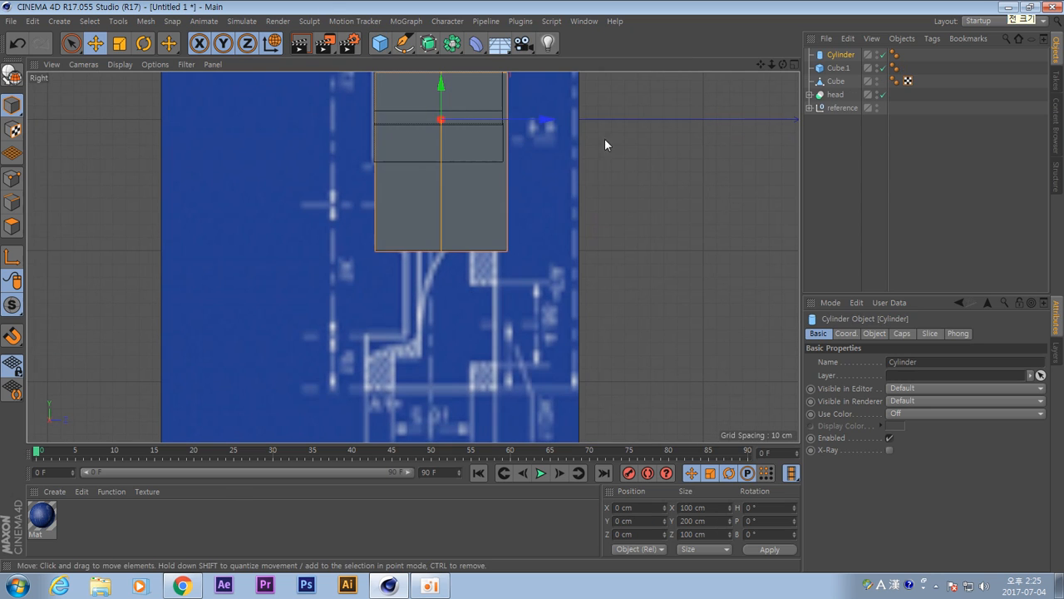
Lower the cylinder to about Y -43.6 cm over the side blueprint's hip joint and enable X-Ray on it.
middle_click_drag(605, 138, 614, 223)
left_click_drag(463, 95, 471, 157)
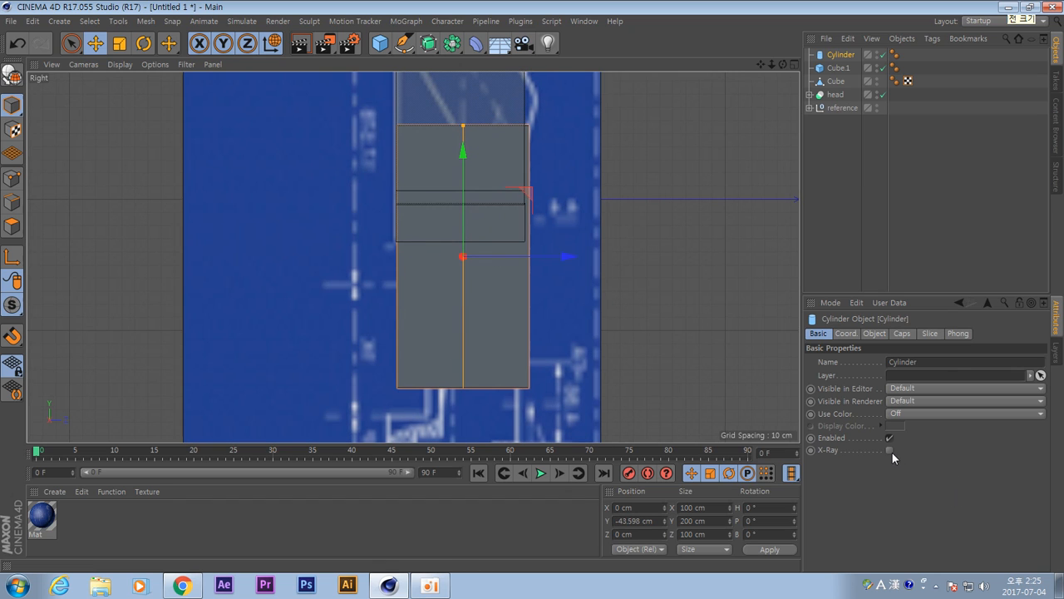
left_click(891, 450)
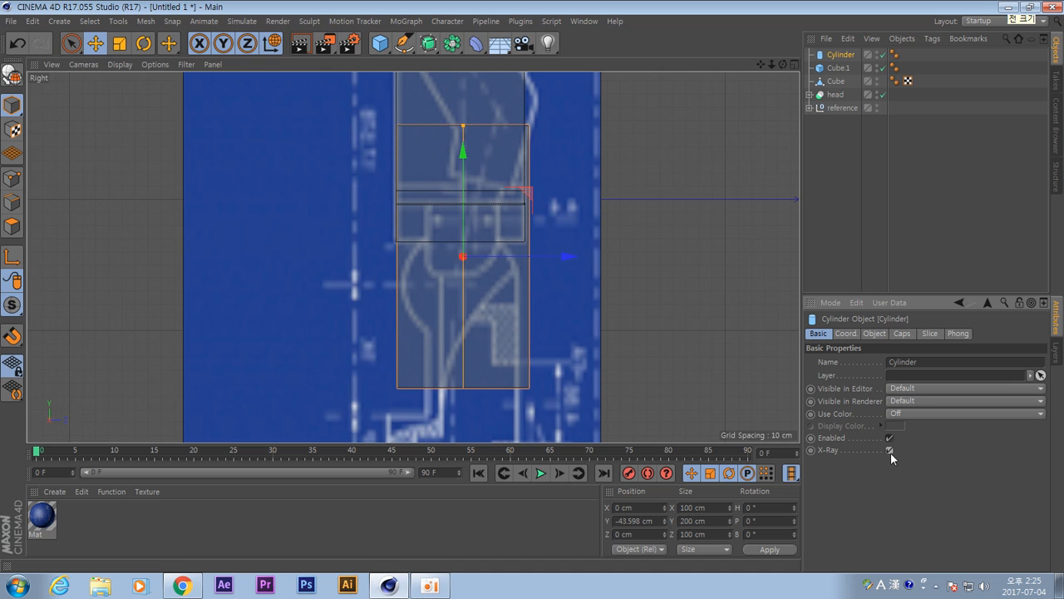
Set the cylinder's orientation to +X so it lies across the hips.
left_click(877, 334)
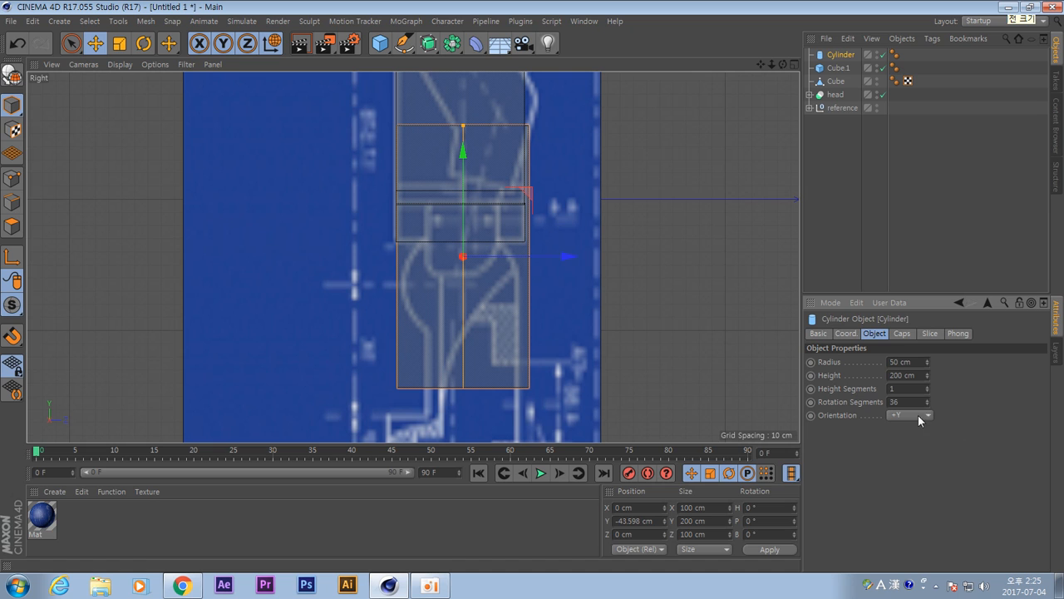
middle_click(497, 322)
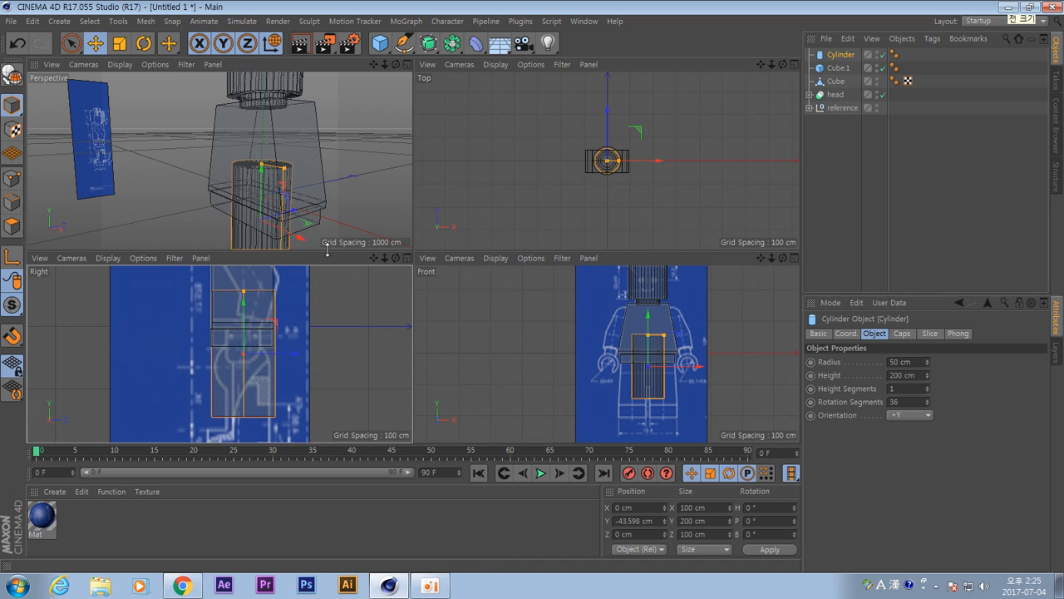
left_click_drag(329, 170, 358, 197, "alt")
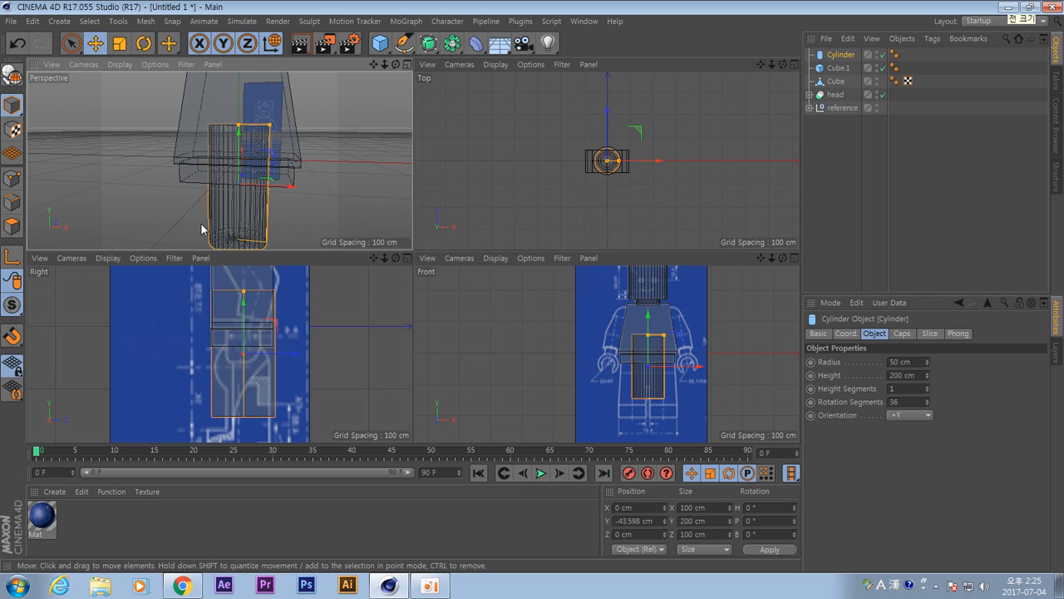
left_click(918, 415)
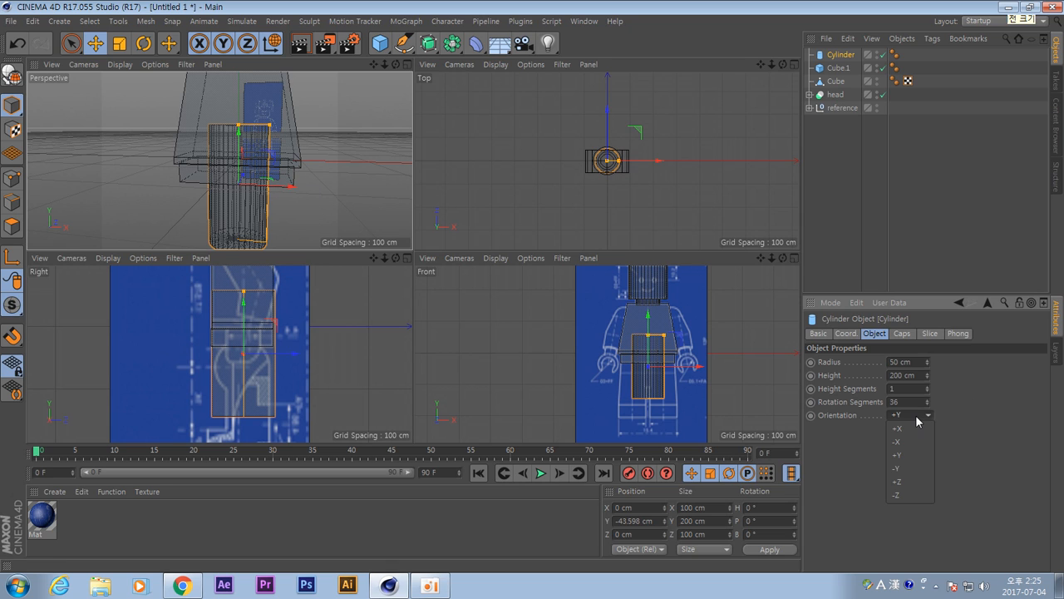
left_click(919, 428)
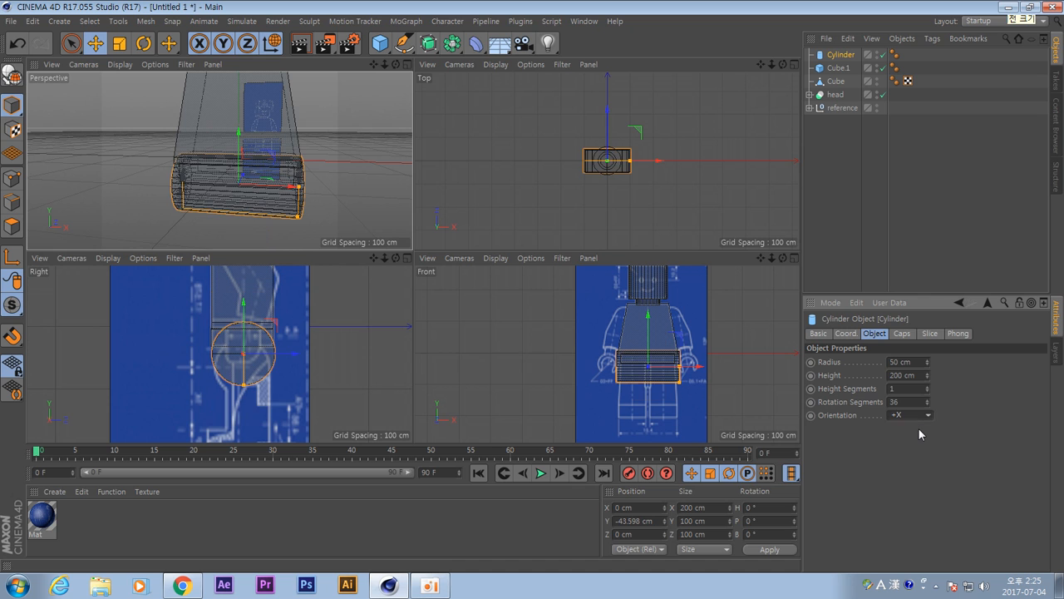
mouse_move(283, 179)
middle_mouse_down("alt")
mouse_move(302, 169)
mouse_move(291, 175)
middle_mouse_up("alt")
middle_click(332, 366)
scroll(457, 352, "up", 4)
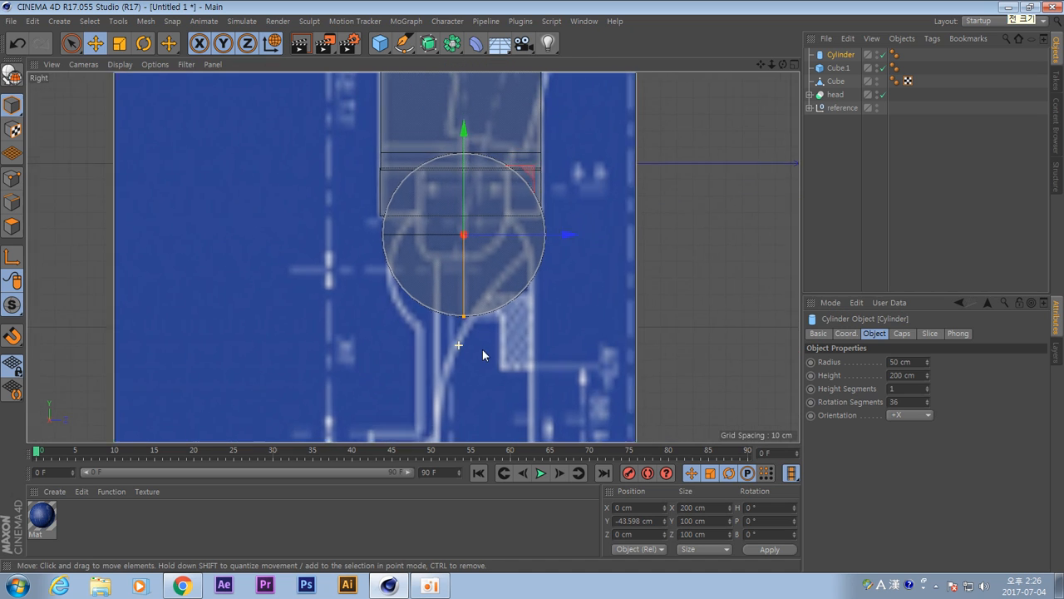
Fit the cylinder to the hip joint on the side blueprint with a radius of about 44.6 cm at about Y -65.8 cm, Z -1.5 cm.
left_click_drag(464, 117, 464, 159)
left_click_drag(464, 353, 464, 347)
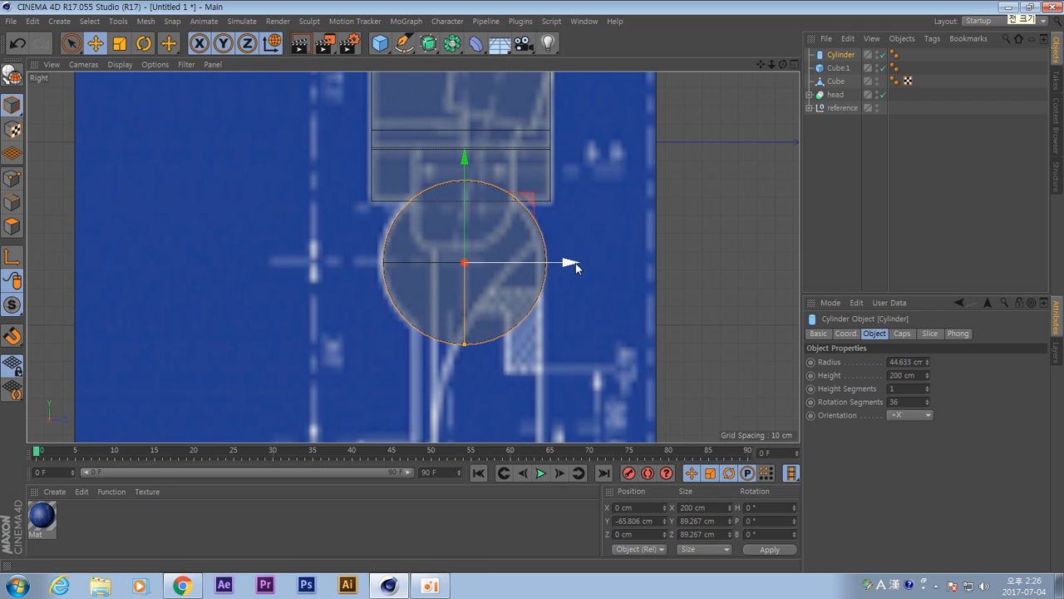
left_click_drag(577, 267, 572, 262)
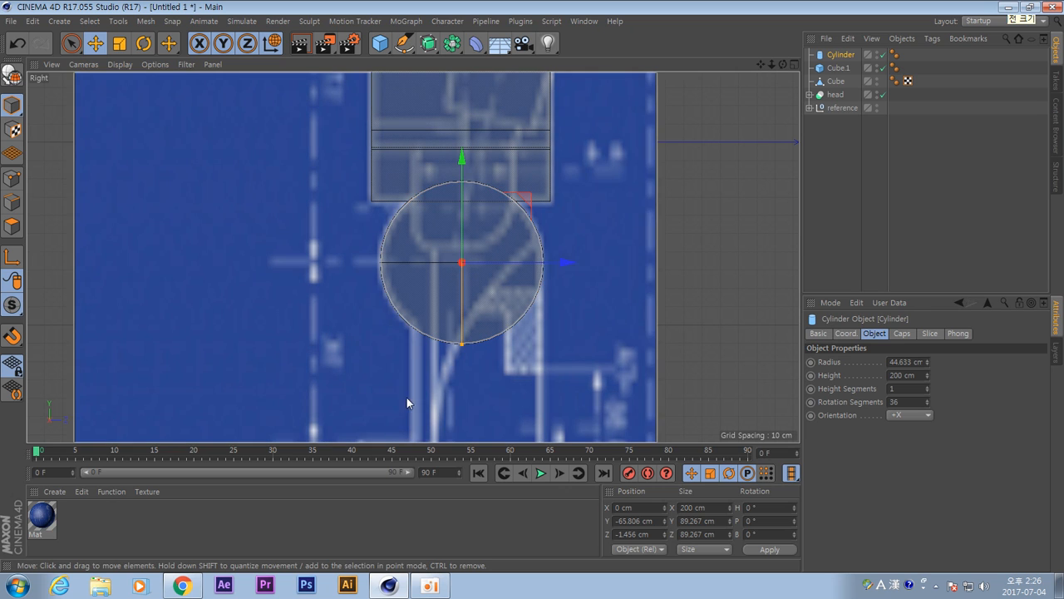
Shorten the cylinder's height to about 17.7 cm to match the narrow piece between the legs on the front blueprint.
middle_click(539, 324)
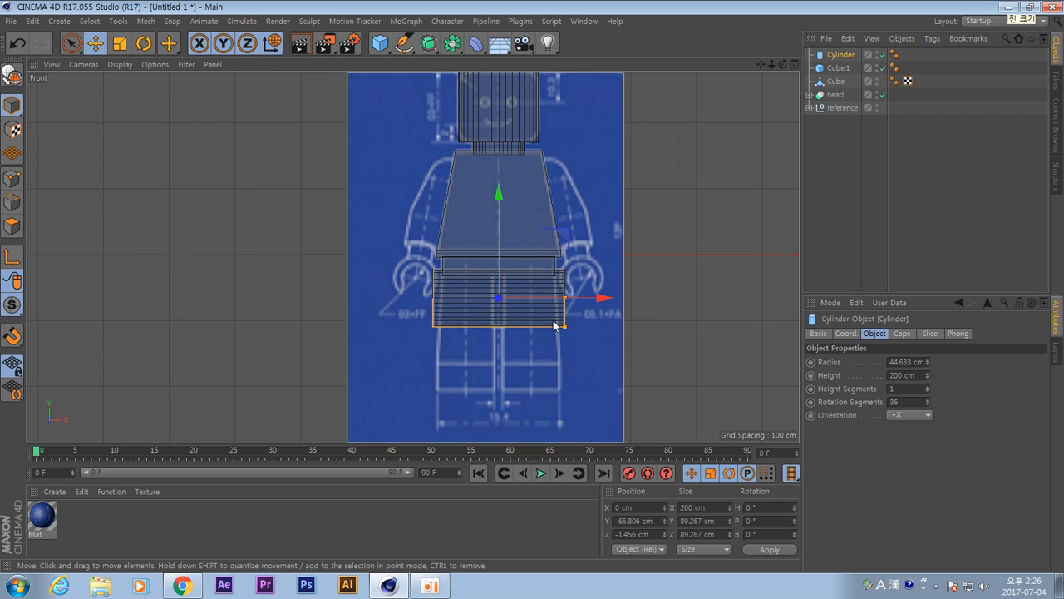
mouse_move(521, 329)
right_mouse_down("alt")
mouse_move(627, 332)
mouse_move(605, 338)
right_mouse_up("alt")
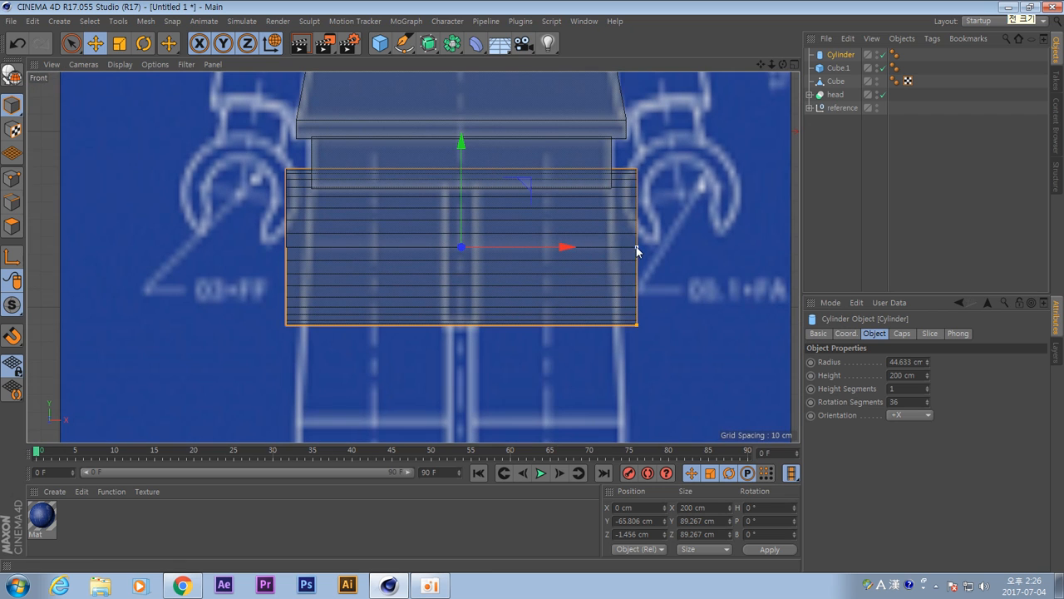
left_click_drag(637, 247, 479, 261)
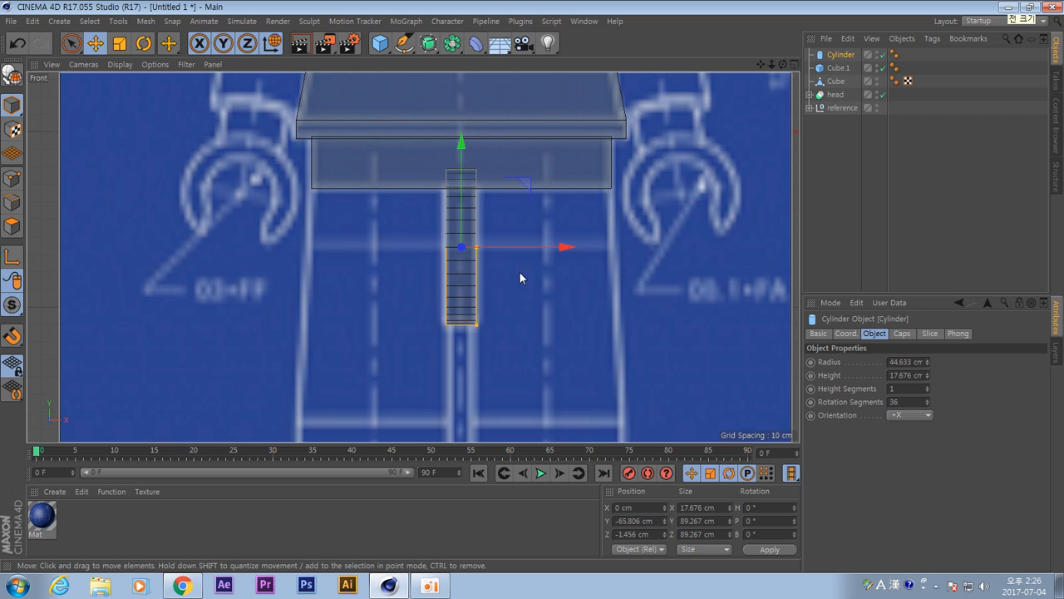
Examine how the shortened hip cylinder sits under the torso from several angles and against the front blueprint.
scroll(566, 325, "down", 4)
middle_click(496, 318)
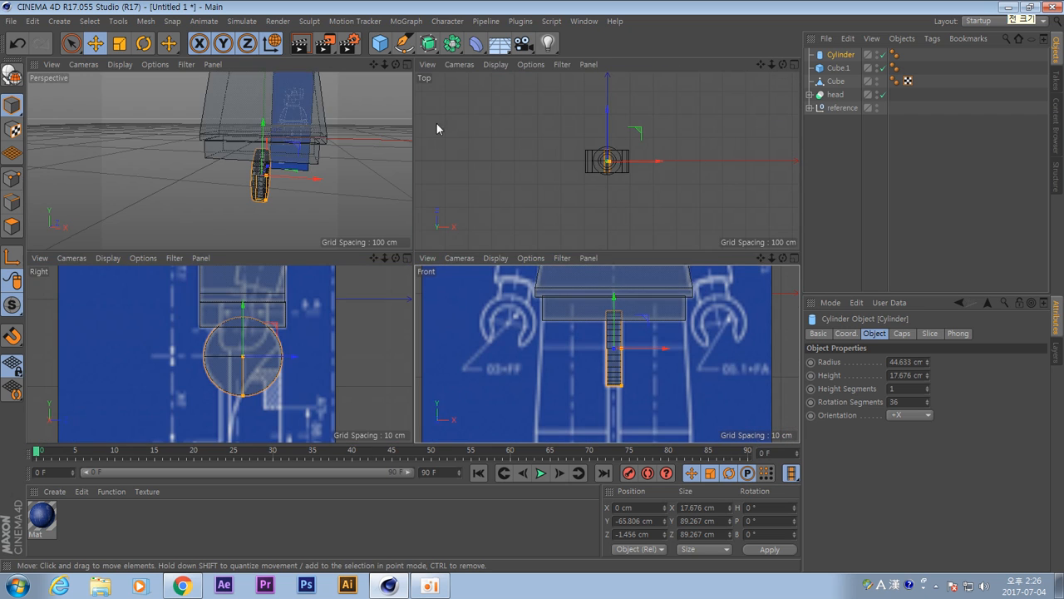
left_click_drag(335, 216, 275, 177, "alt")
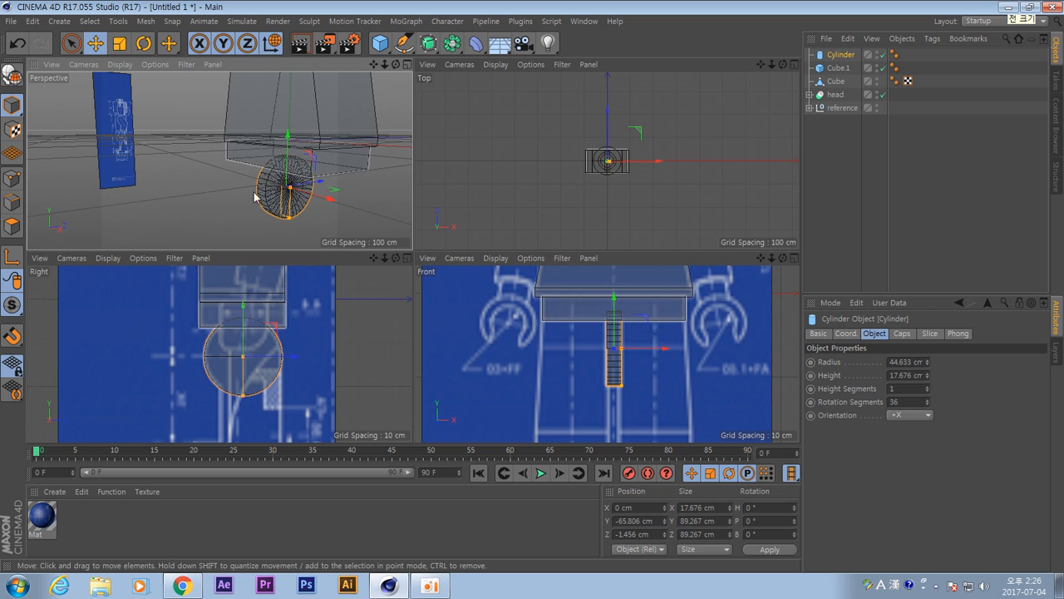
scroll(304, 184, "down", 4)
middle_click_drag(321, 183, 275, 215, "alt")
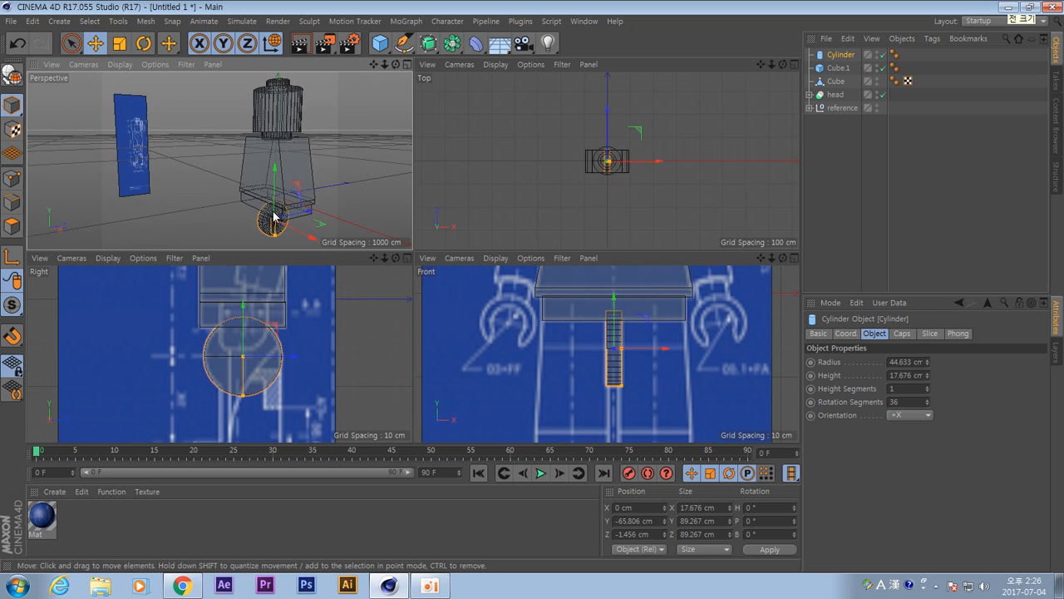
mouse_move(275, 213)
left_mouse_down("alt")
mouse_move(316, 227)
mouse_move(287, 229)
left_mouse_up("alt")
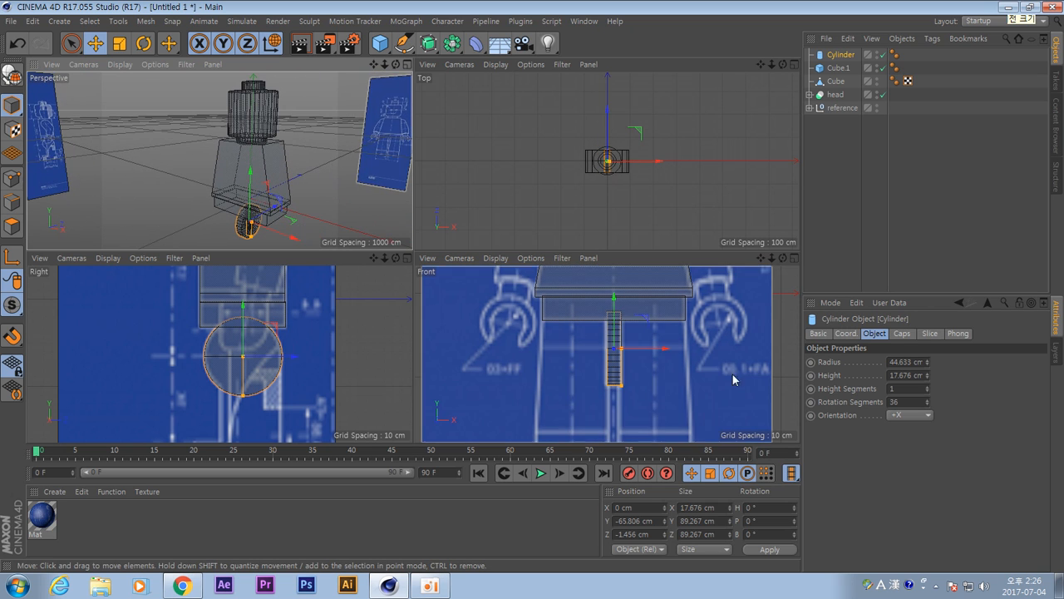
middle_click_drag(676, 378, 644, 362, "alt")
left_click(96, 43)
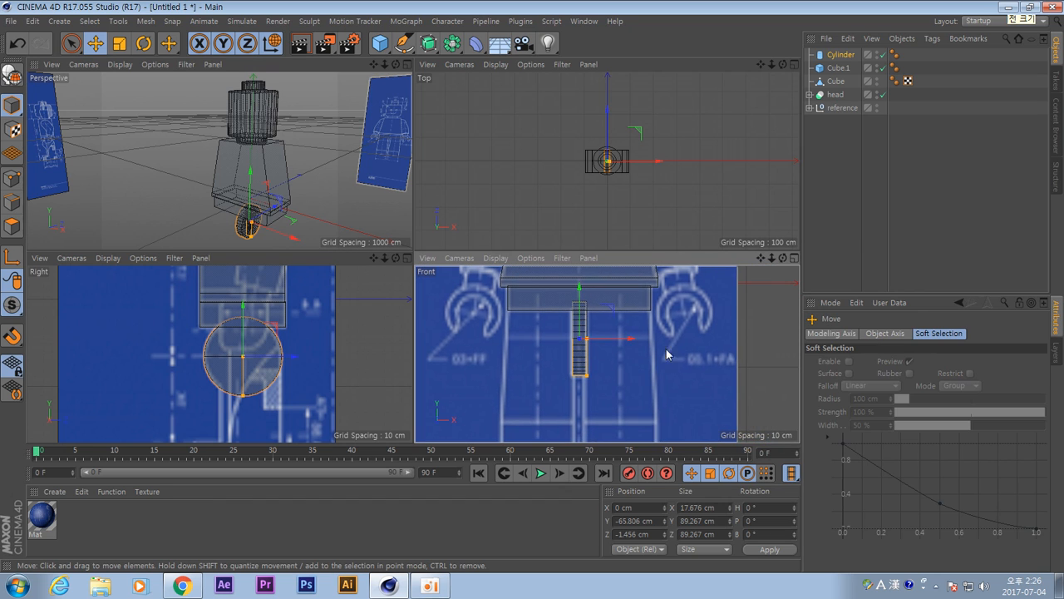
Rename the torso object as body and the hip cube as waist.
left_click(836, 81)
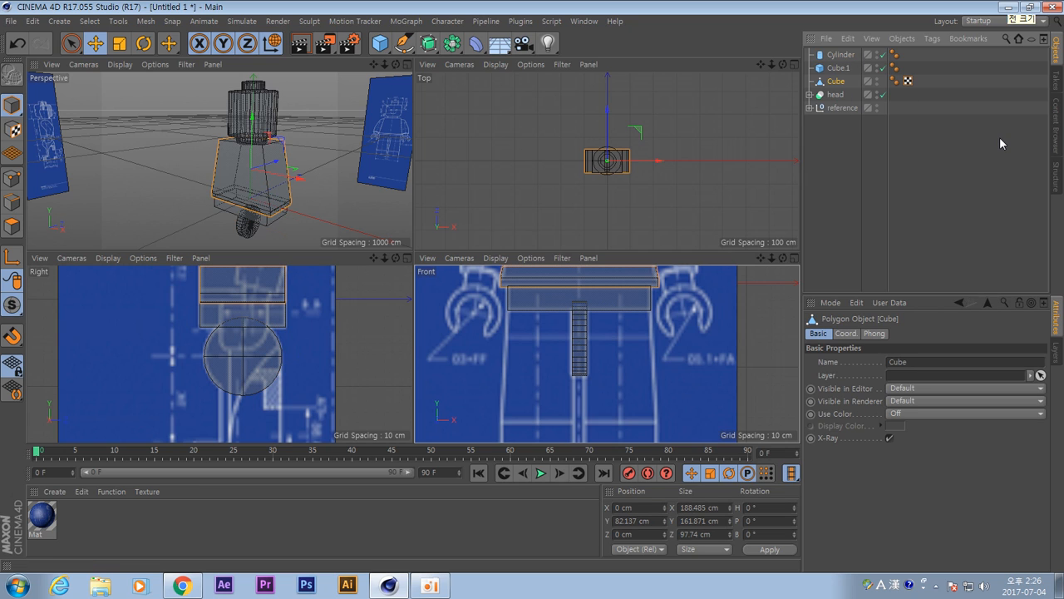
key("Return")
type("body")
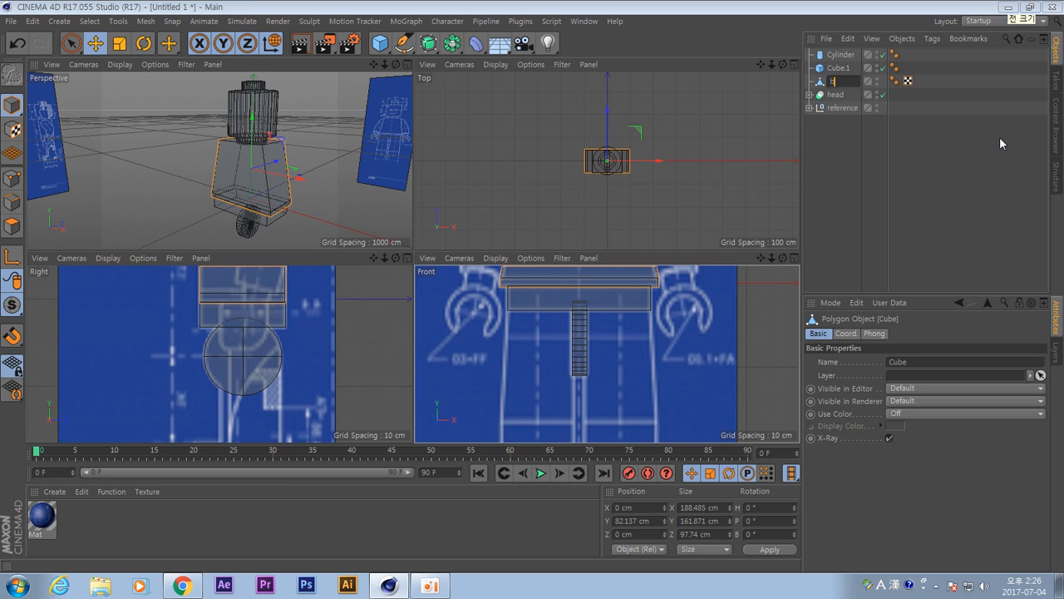
left_click(847, 70)
key("Return")
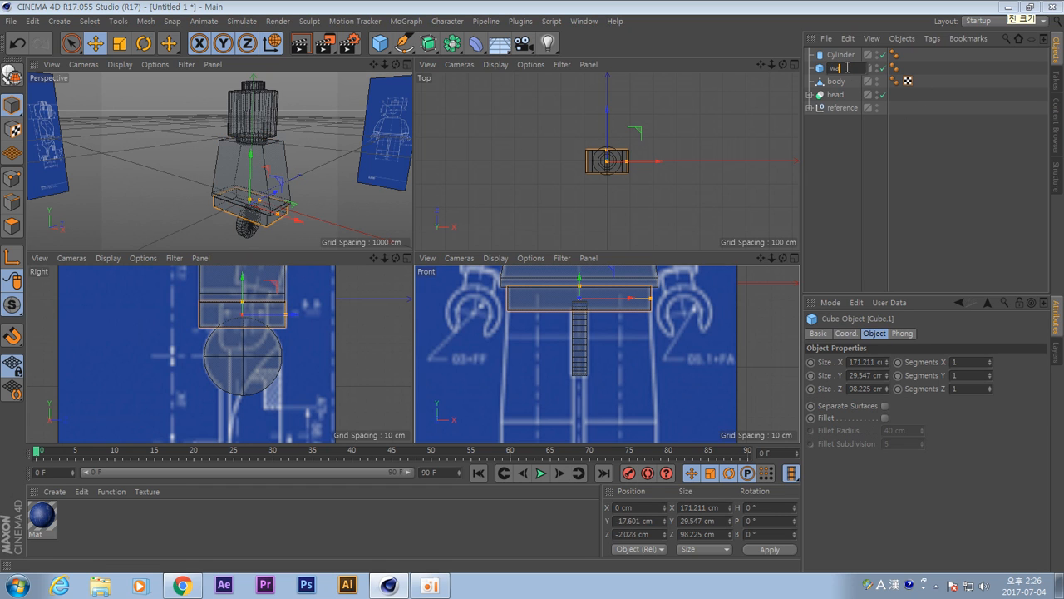
key("Return")
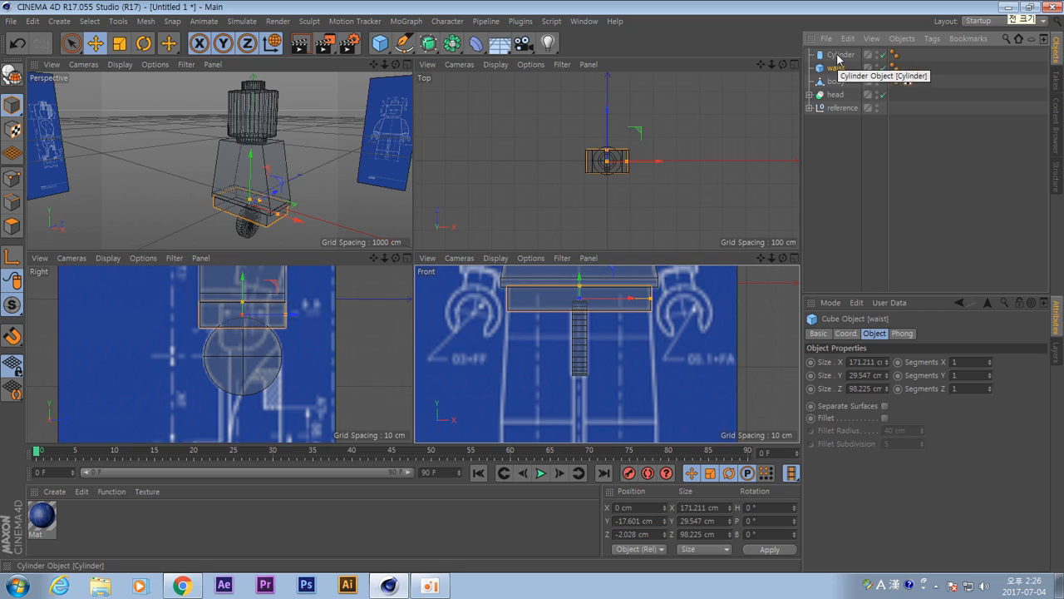
Rename the hip joint cylinder as leg connect.
left_click(841, 55)
key("Return")
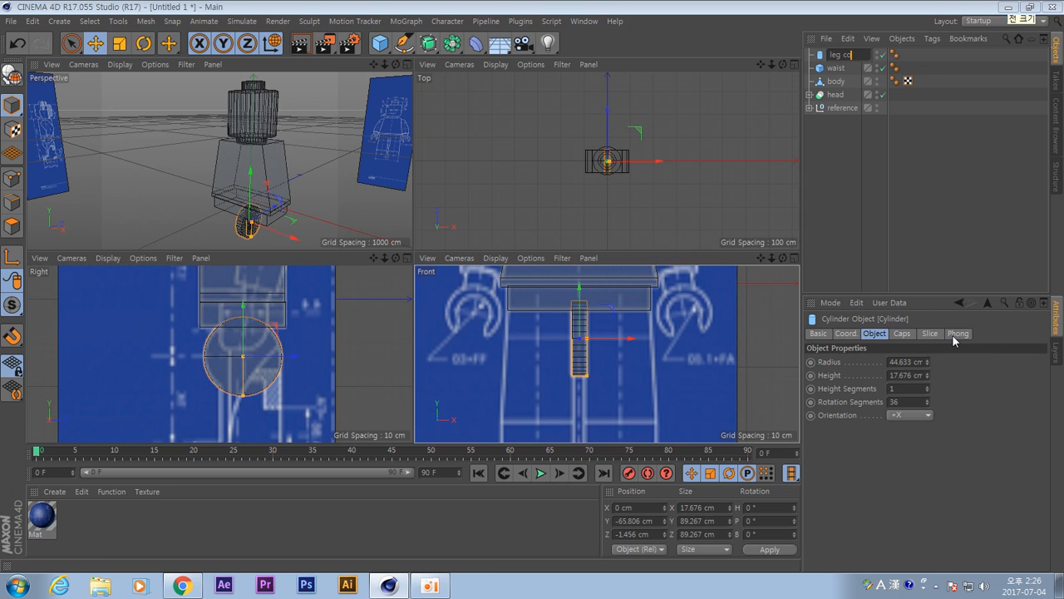
type("leg connect")
key("Return")
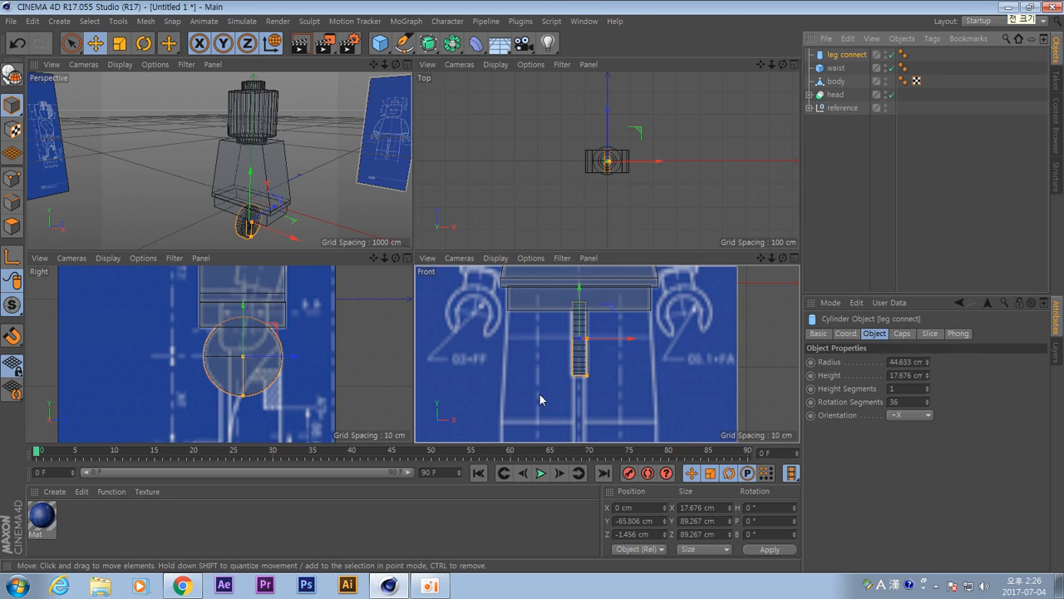
Duplicate the leg connect cylinder, then move the copy to about X 47.7 cm and widen it to about 74.5 cm over one leg.
middle_click_drag(638, 383, 636, 390, "alt")
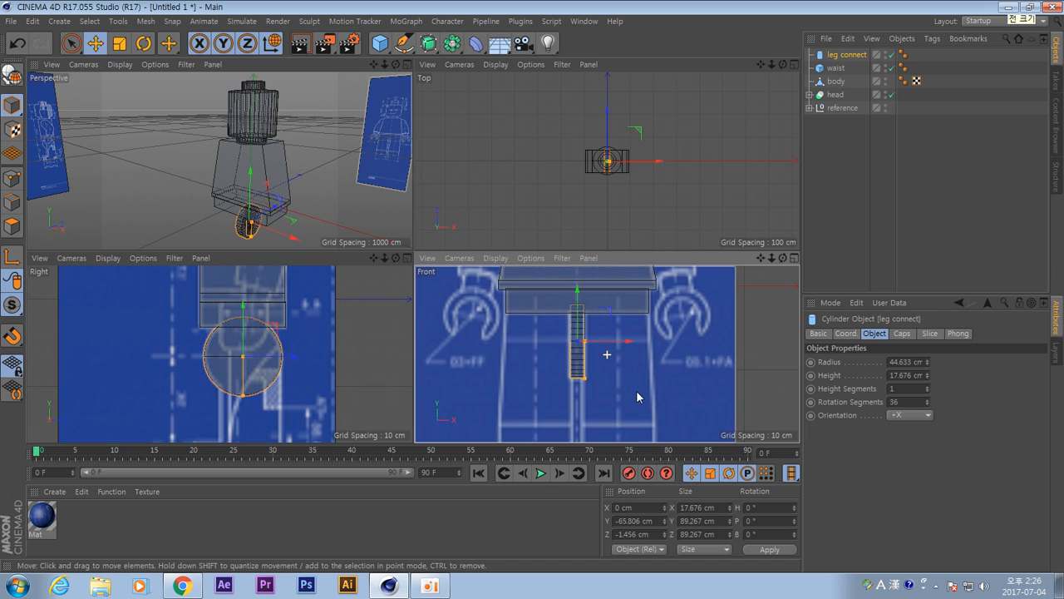
key("ctrl+c")
key("ctrl+v")
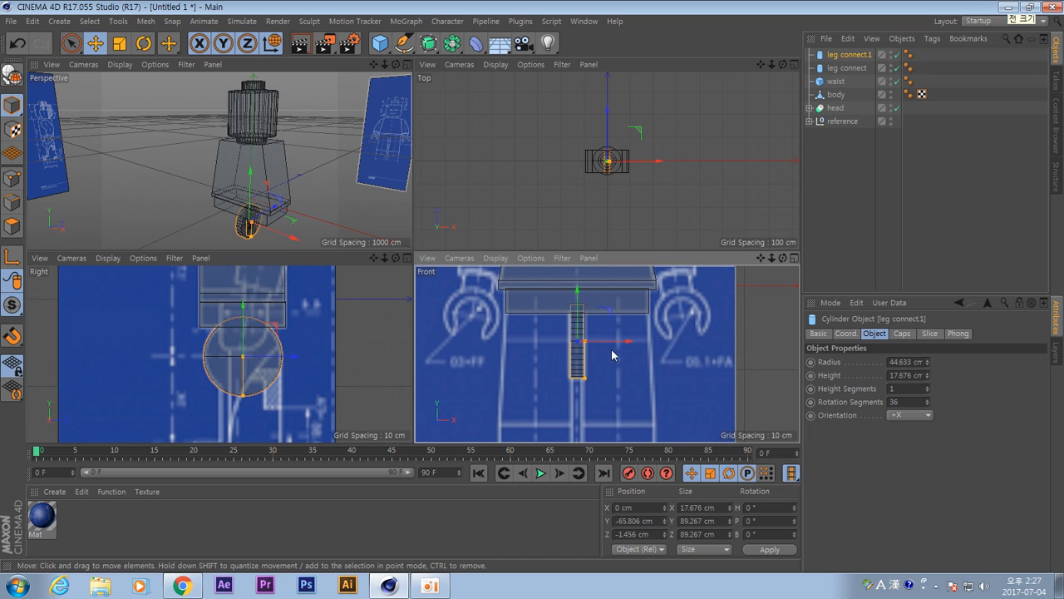
mouse_move(630, 341)
left_mouse_down()
mouse_move(671, 353)
mouse_move(636, 345)
mouse_move(649, 347)
left_mouse_up()
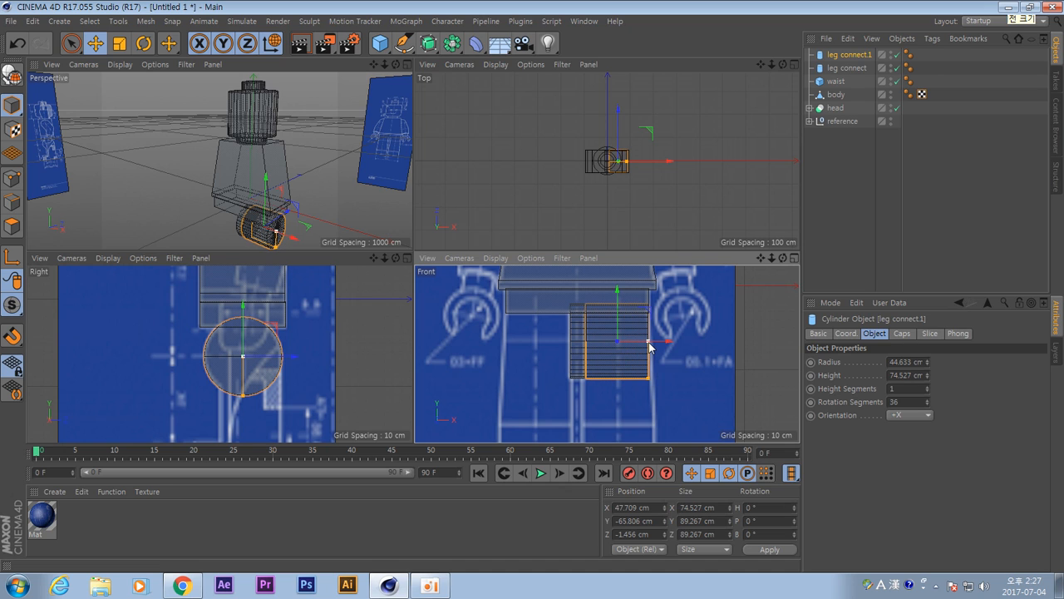
middle_click_drag(653, 364, 672, 349, "alt")
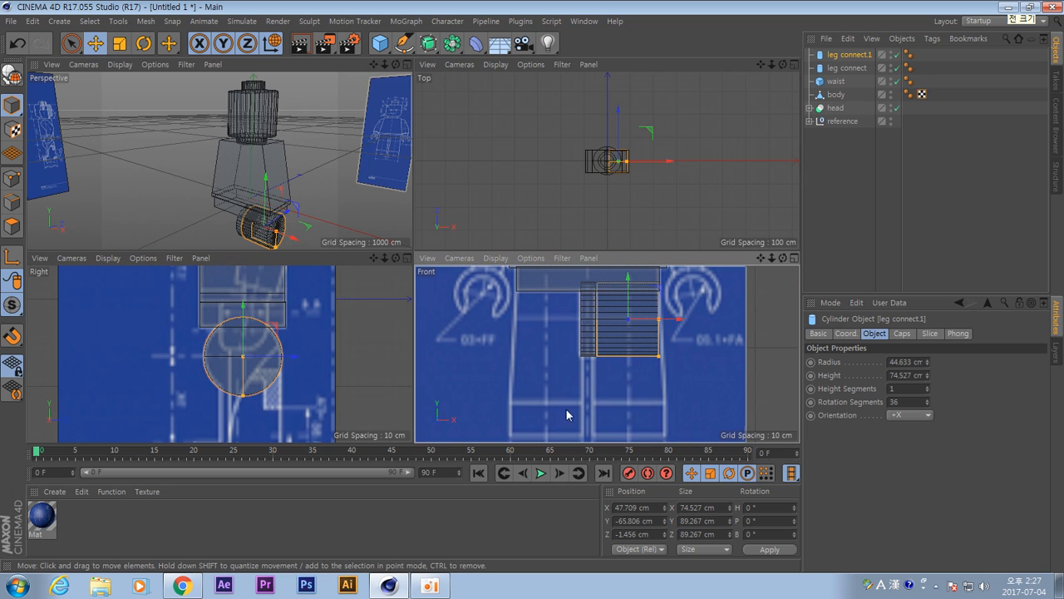
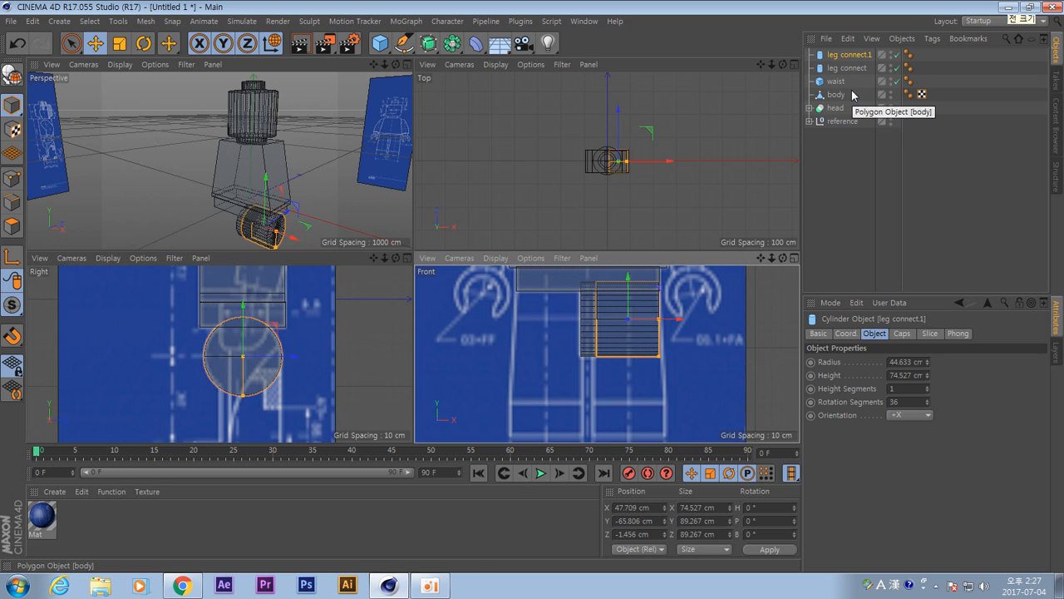
Add a cube primitive for the leg and enable X-Ray on it.
middle_click_drag(689, 341, 679, 315, "alt")
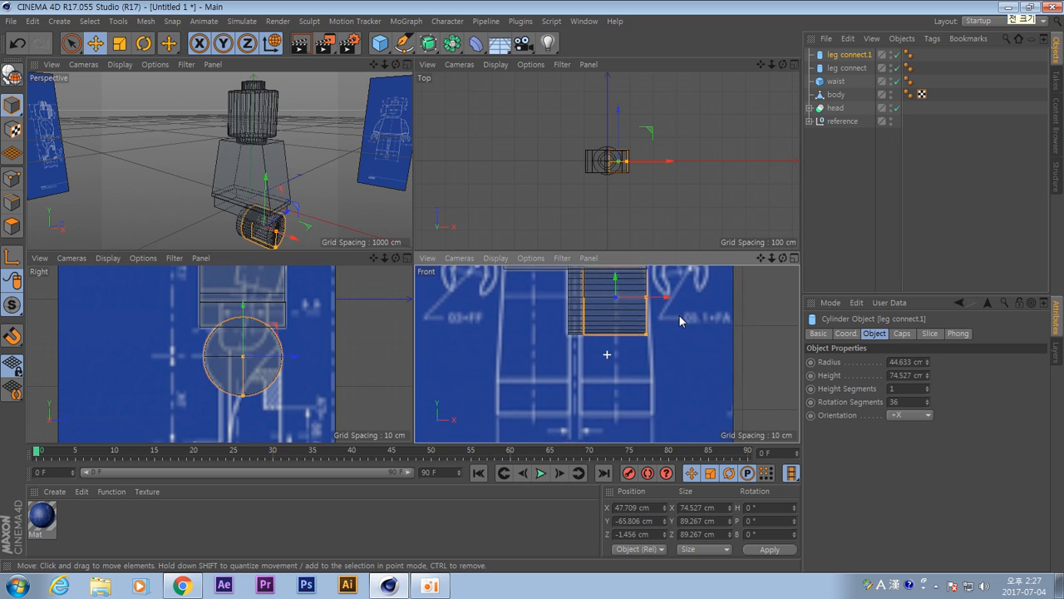
left_click(380, 43)
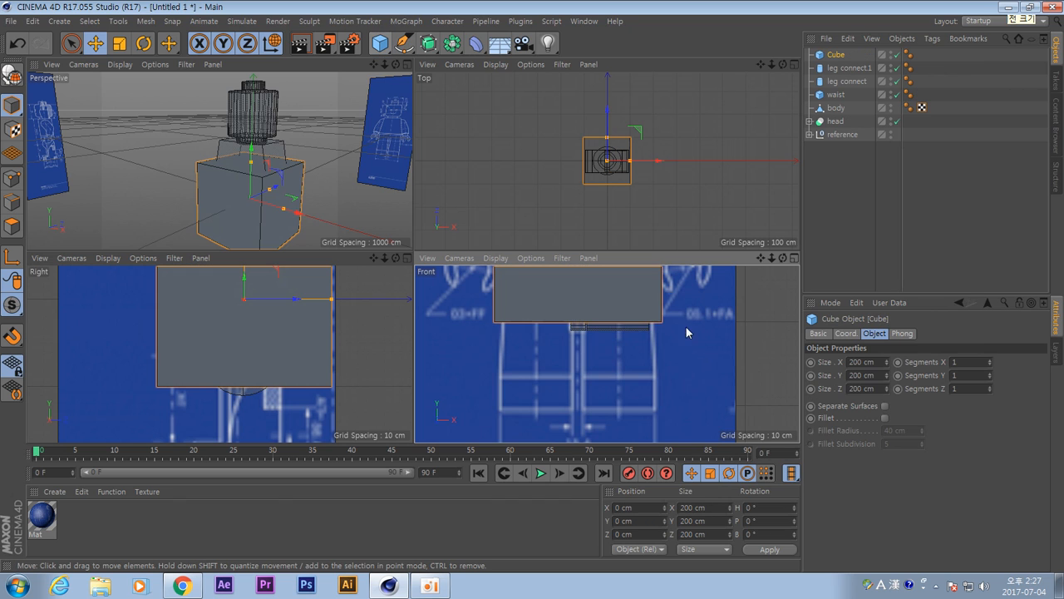
scroll(642, 358, "down", 5)
right_click_drag(653, 375, 651, 376, "alt")
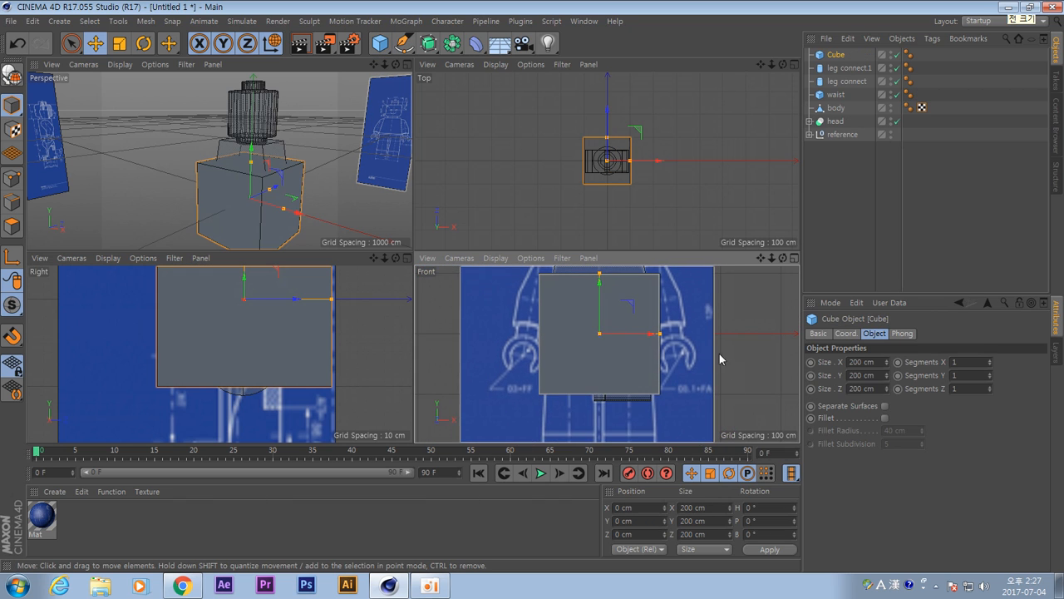
middle_click_drag(713, 337, 691, 359, "alt")
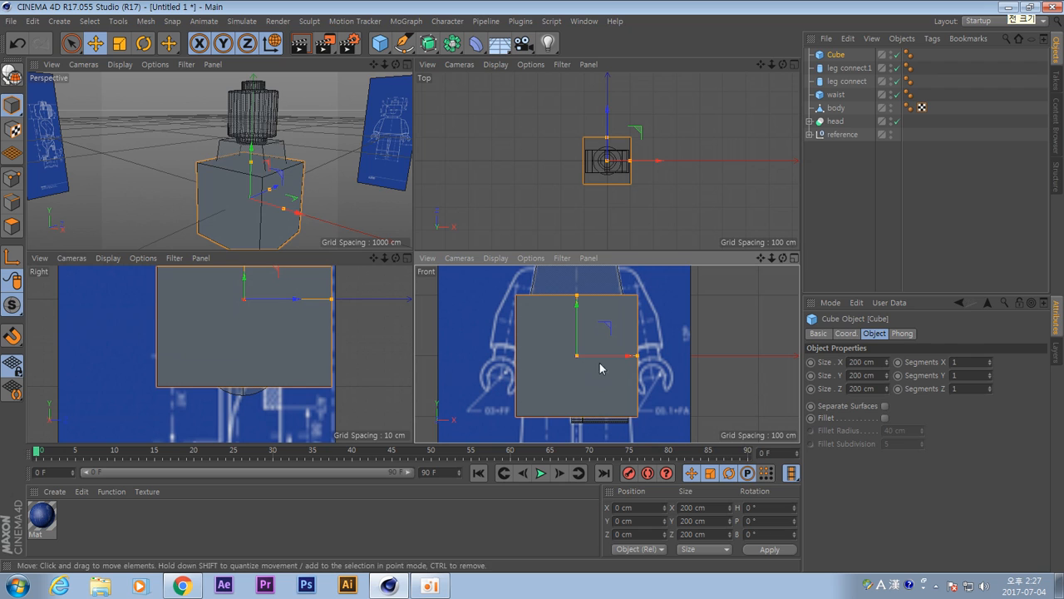
middle_click(684, 398)
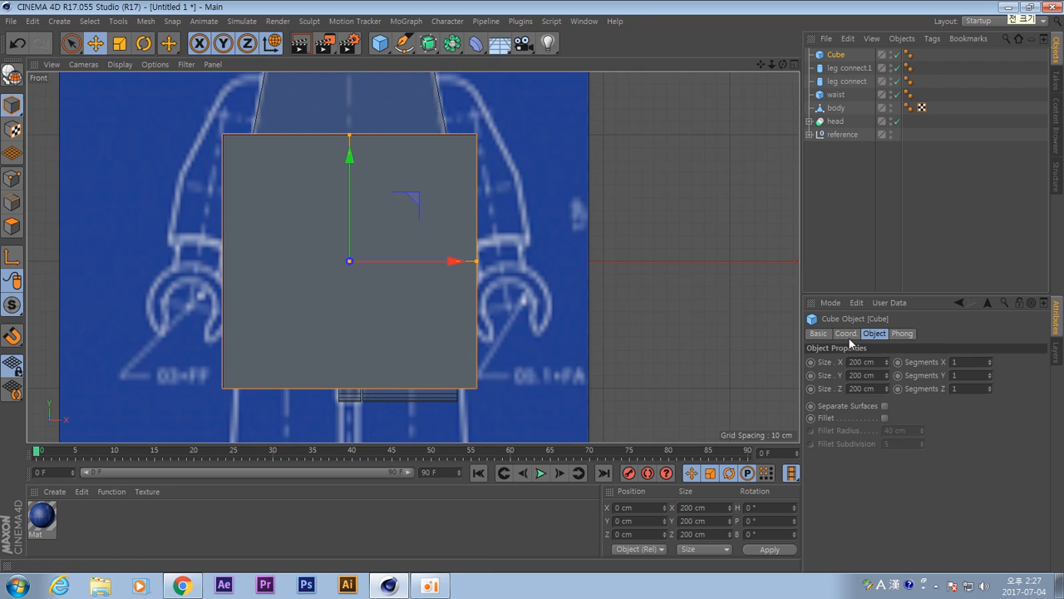
left_click(819, 334)
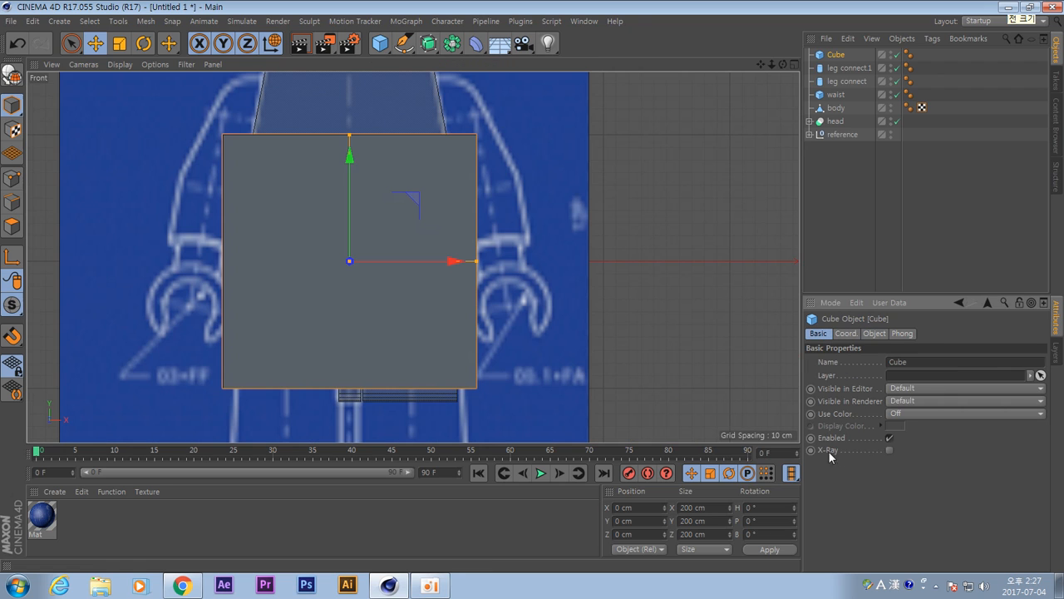
left_click(889, 450)
Shrink the cube to about 97.7 cm wide and 99.3 cm high, and place it over the leg at about X 63.5 cm, Y -135.4 cm.
middle_click_drag(551, 316, 556, 118, "alt")
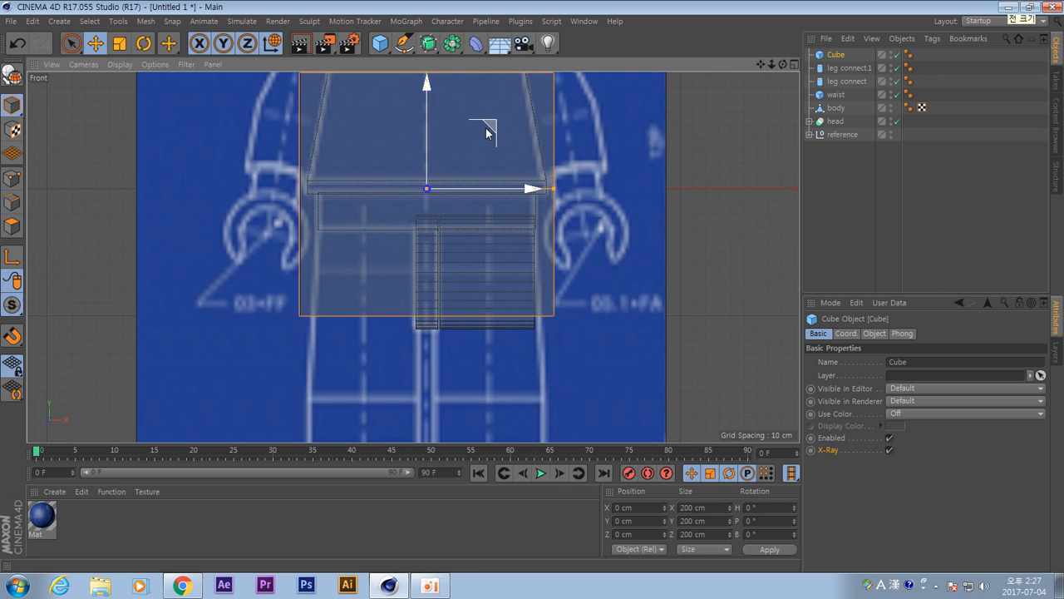
left_click_drag(458, 98, 494, 278)
middle_click_drag(494, 277, 590, 210, "alt")
left_click_drag(570, 281, 504, 307)
left_click_drag(441, 158, 441, 222)
left_click_drag(554, 282, 760, 312)
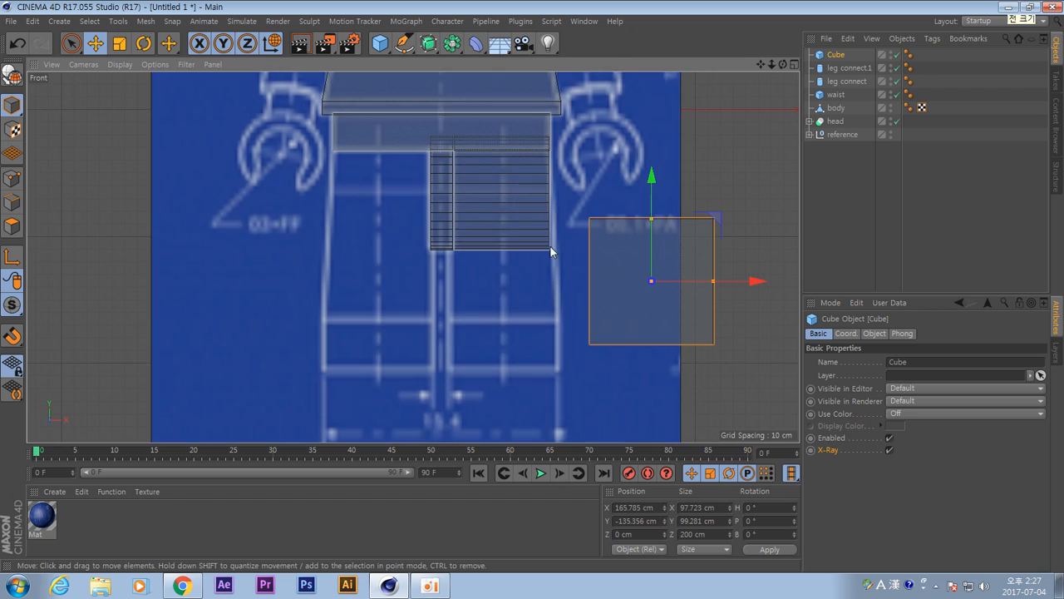
left_click_drag(750, 282, 632, 308)
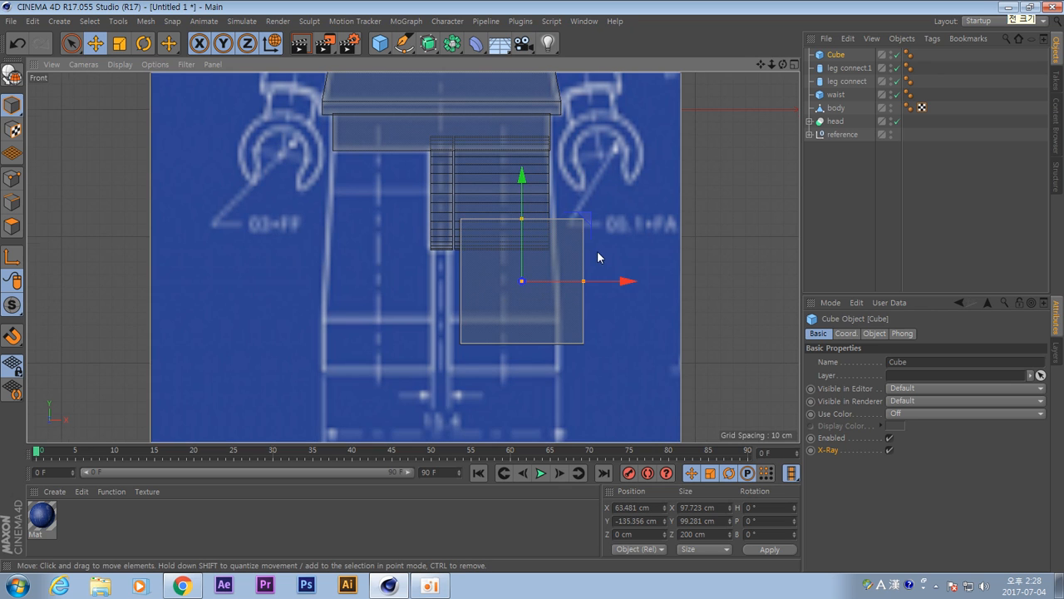
Enable snapping and turn on Edge Snap for positioning the leg cube.
scroll(598, 250, "up", 4)
mouse_move(534, 241)
left_mouse_down()
mouse_move(549, 222)
mouse_move(553, 105)
mouse_move(539, 188)
mouse_move(549, 242)
left_mouse_up()
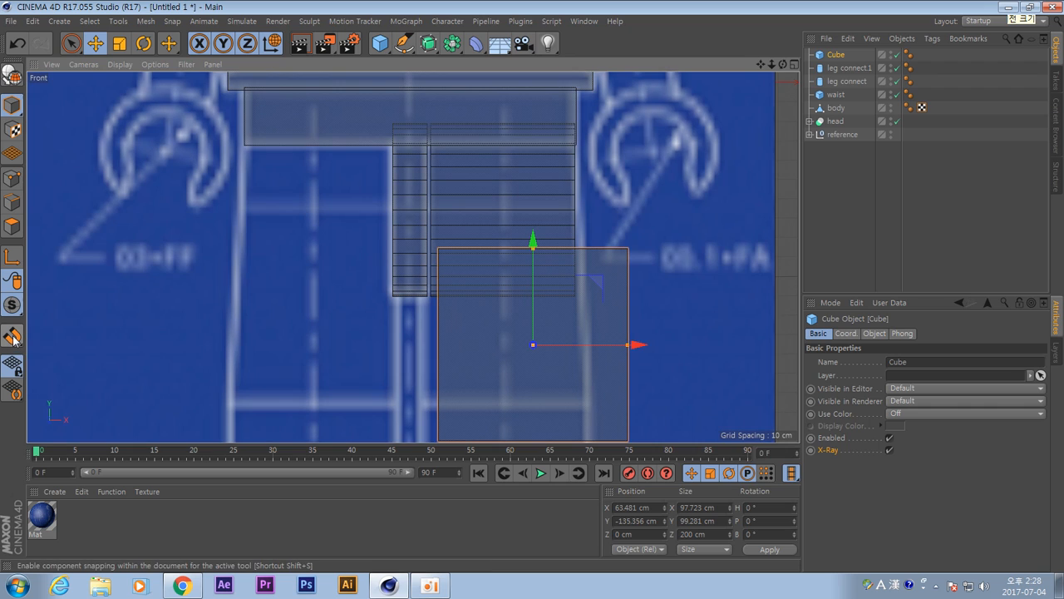
left_click(13, 337)
left_click(12, 339)
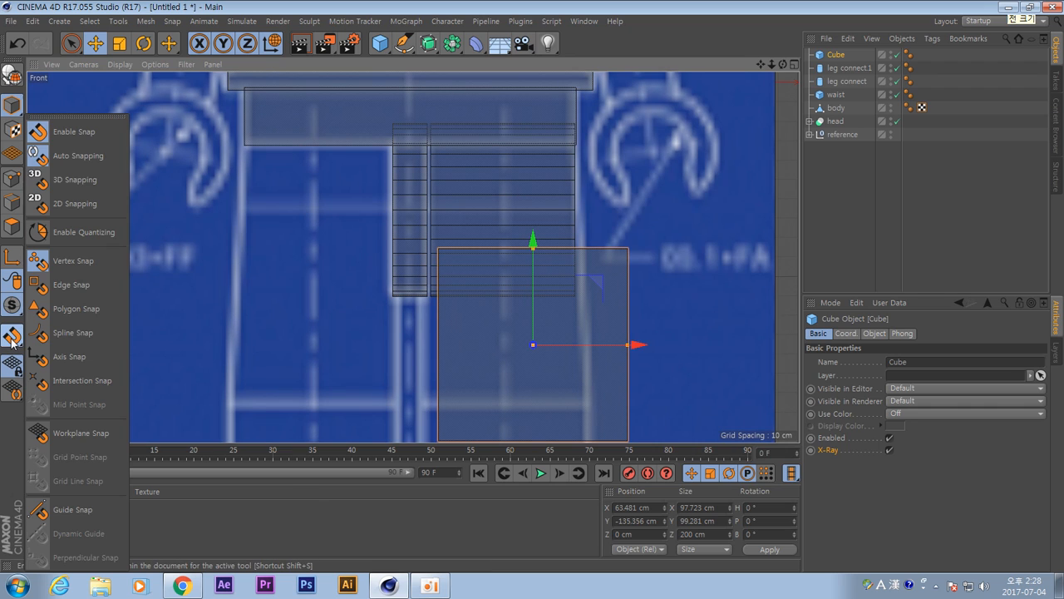
left_click(89, 288)
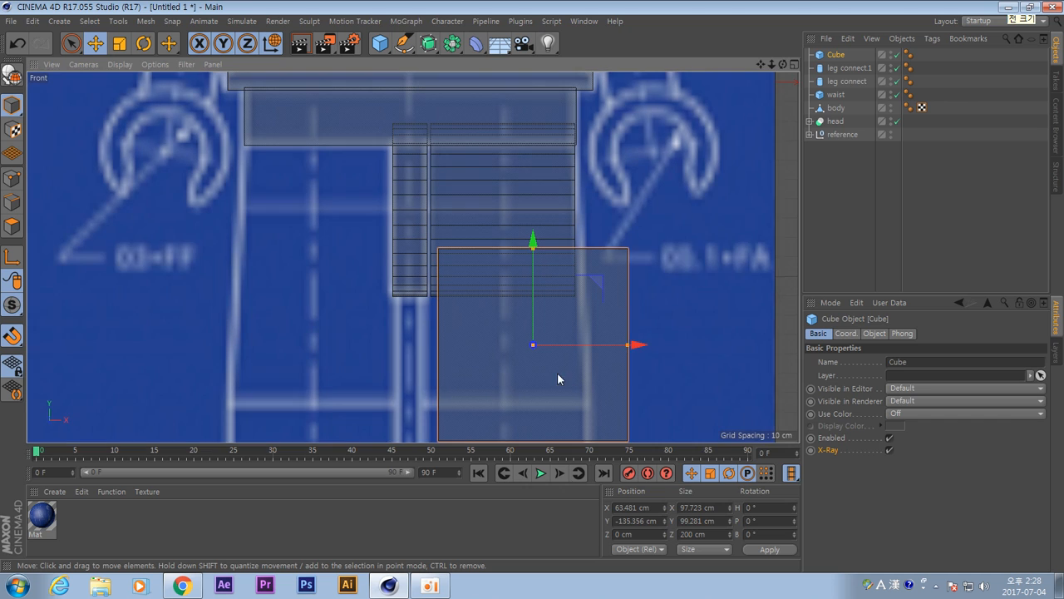
Snap the cube's centre onto the wide leg cylinder at about X 48.2 cm, Y -65.8 cm, and make the cube editable.
left_click_drag(532, 344, 503, 211)
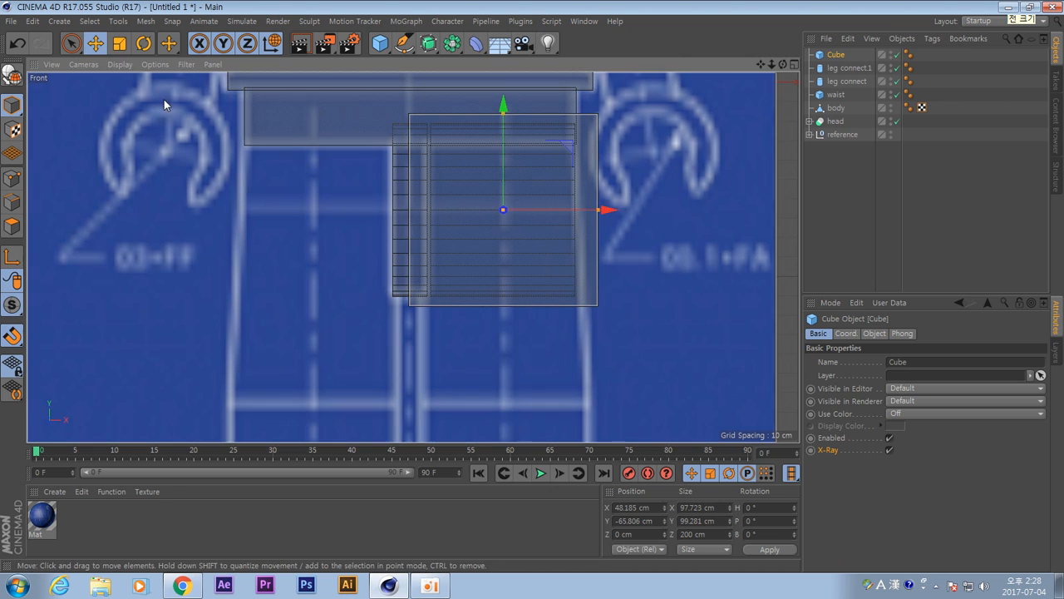
left_click(12, 75)
middle_click_drag(504, 280, 507, 327, "alt")
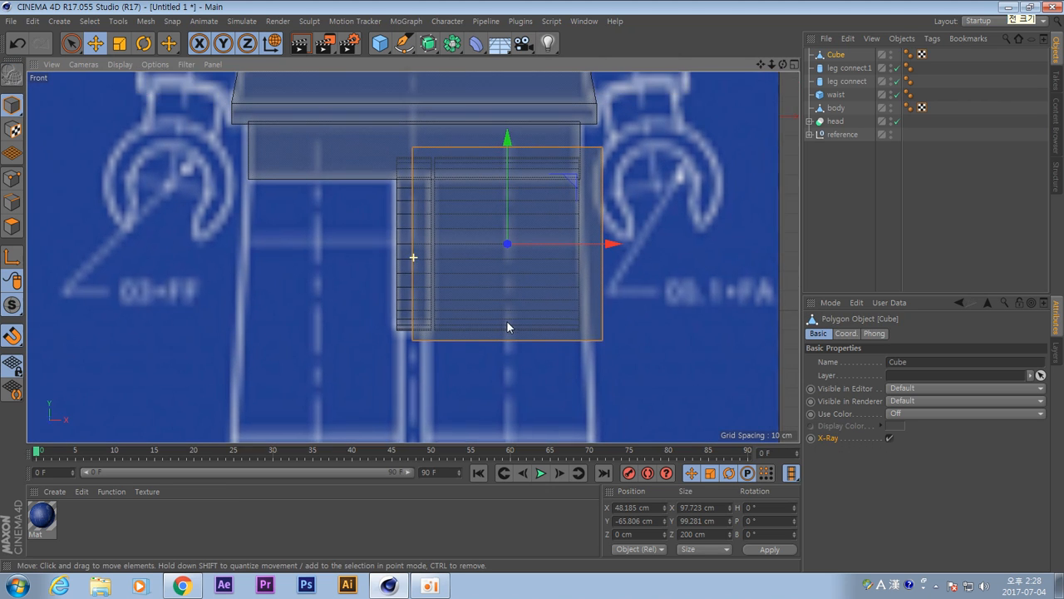
Select the leg cube's outer side polygon and move it along X to about 36.8 cm, flush with the wide cylinder's outer end.
middle_click(527, 309)
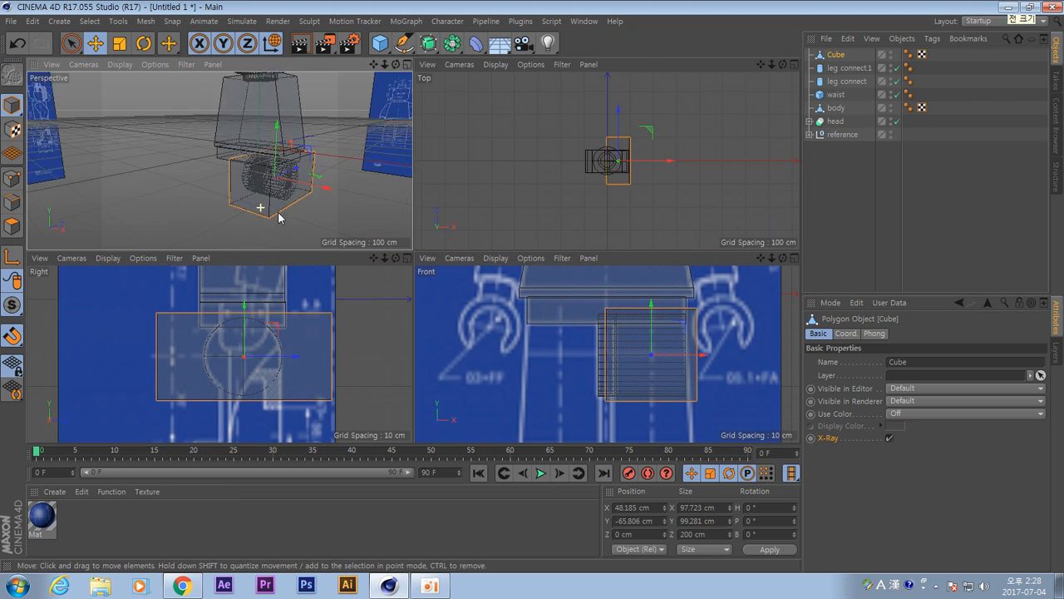
scroll(280, 218, "up", 2)
left_click(8, 233)
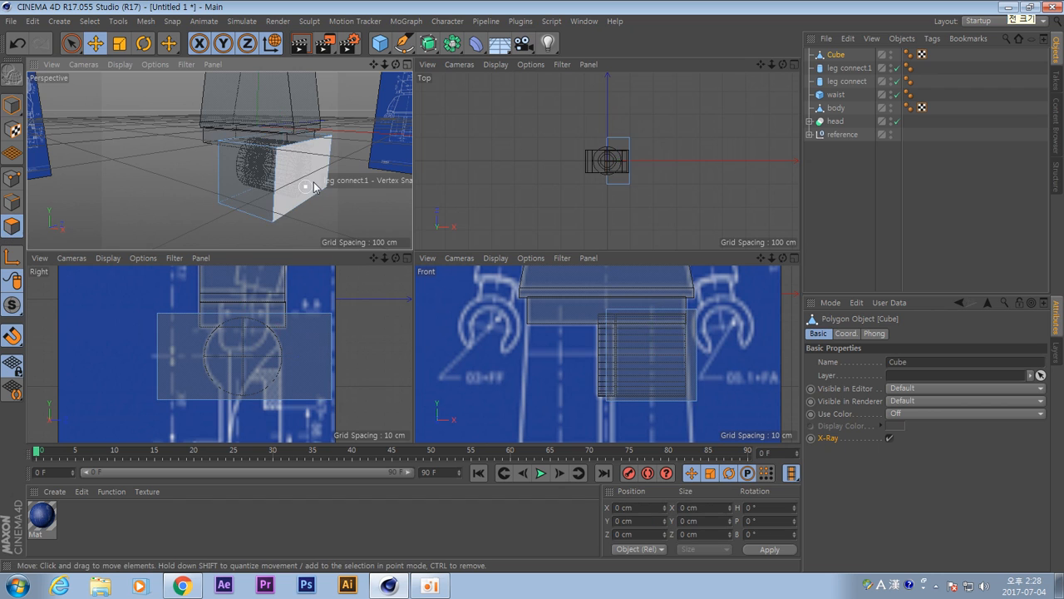
left_click(312, 185)
scroll(650, 389, "up", 3)
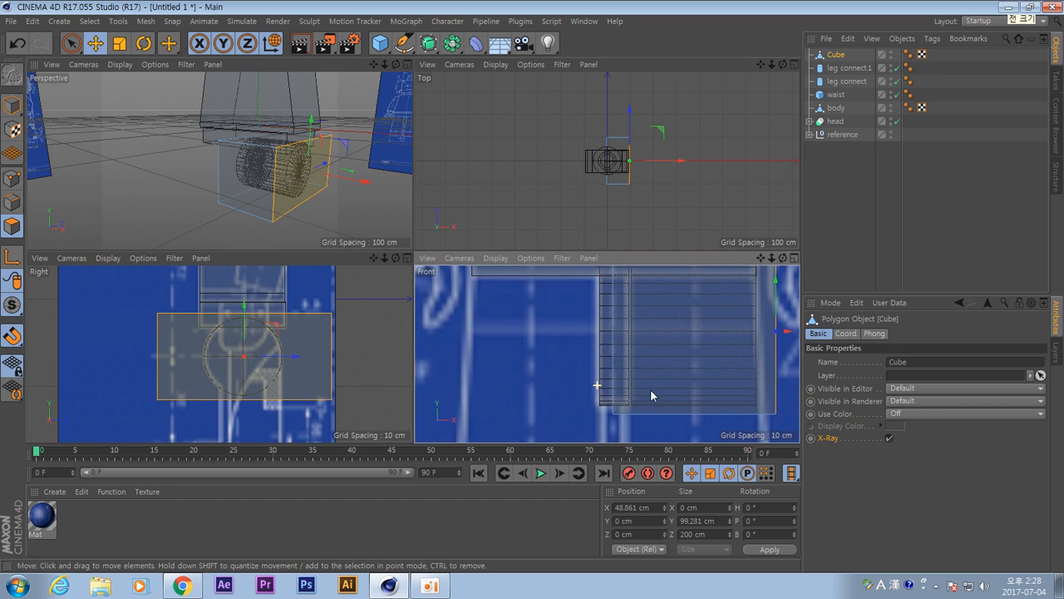
middle_click_drag(650, 389, 519, 378, "alt")
scroll(519, 378, "up", 4)
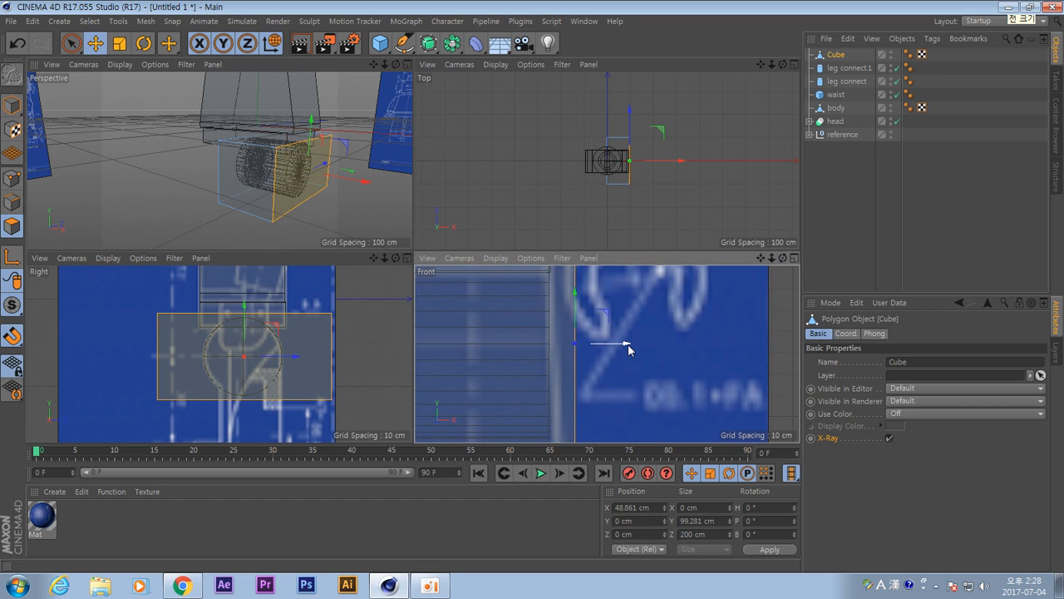
left_click_drag(625, 349, 594, 359)
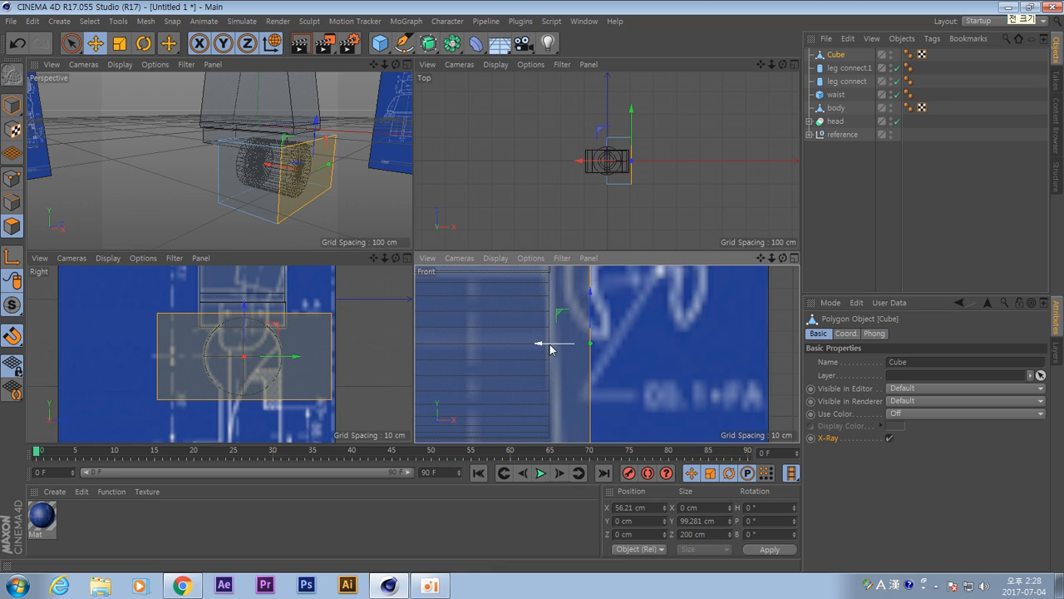
left_click_drag(541, 346, 504, 355)
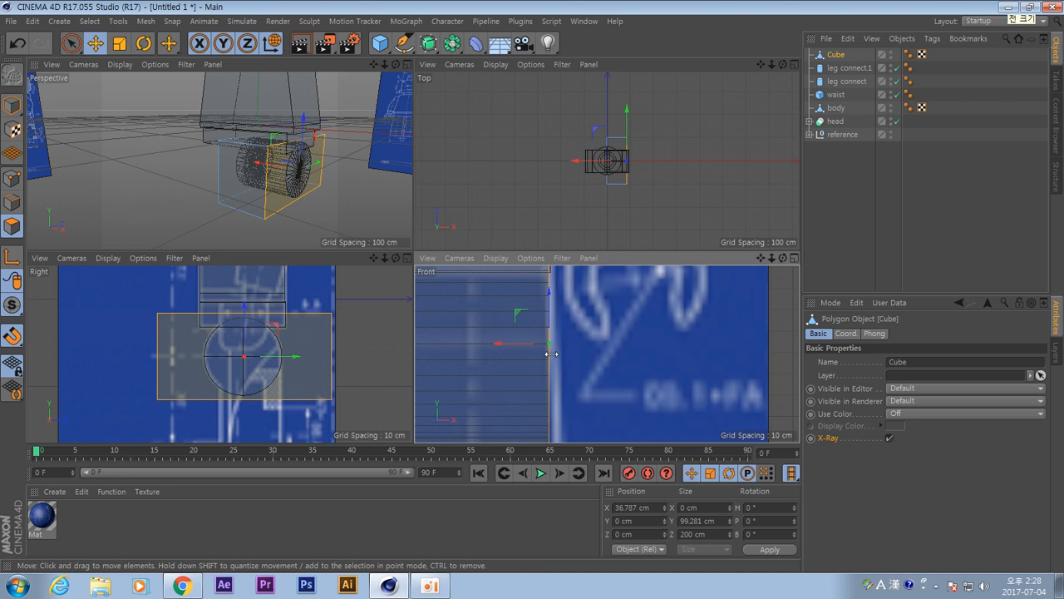
Select the leg cube's inner side polygon and snap it along X to about -37.7 cm, at the wide cylinder's inner end.
middle_click_drag(559, 362, 750, 349, "alt")
left_click_drag(222, 191, 273, 190, "alt")
left_click(206, 181)
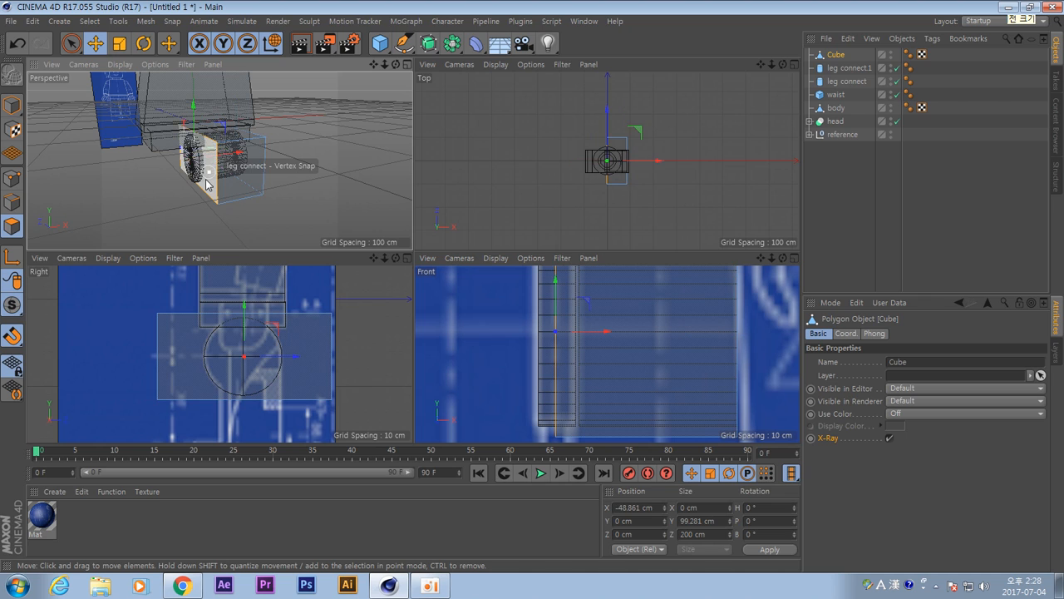
left_click_drag(606, 329, 626, 333)
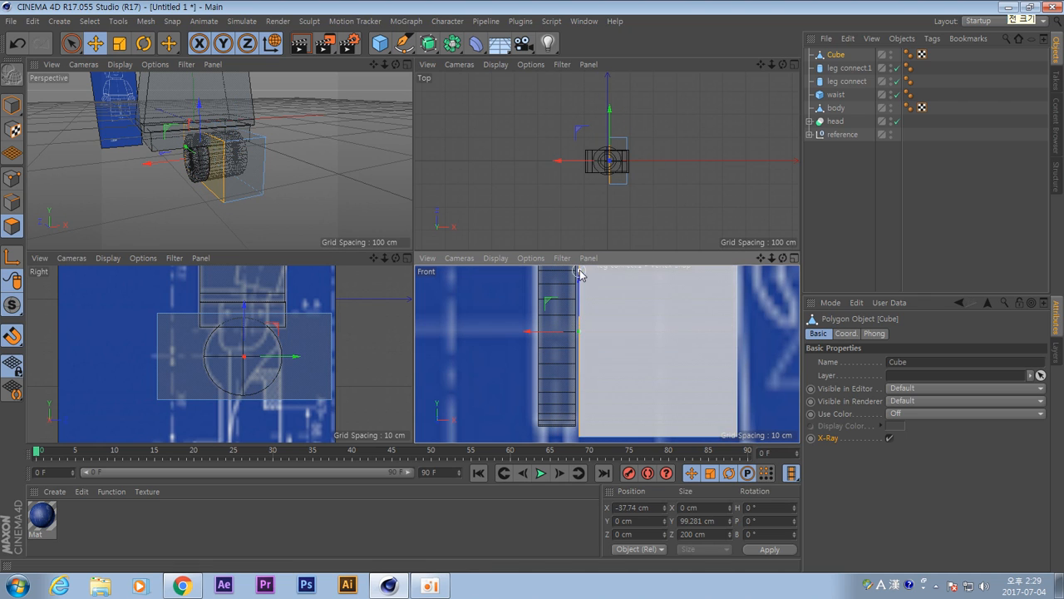
Select the leg cube's front polygon and move it along Z to about -27.7 cm, to the leg outline in the side blueprint.
left_click_drag(281, 196, 244, 191, "alt")
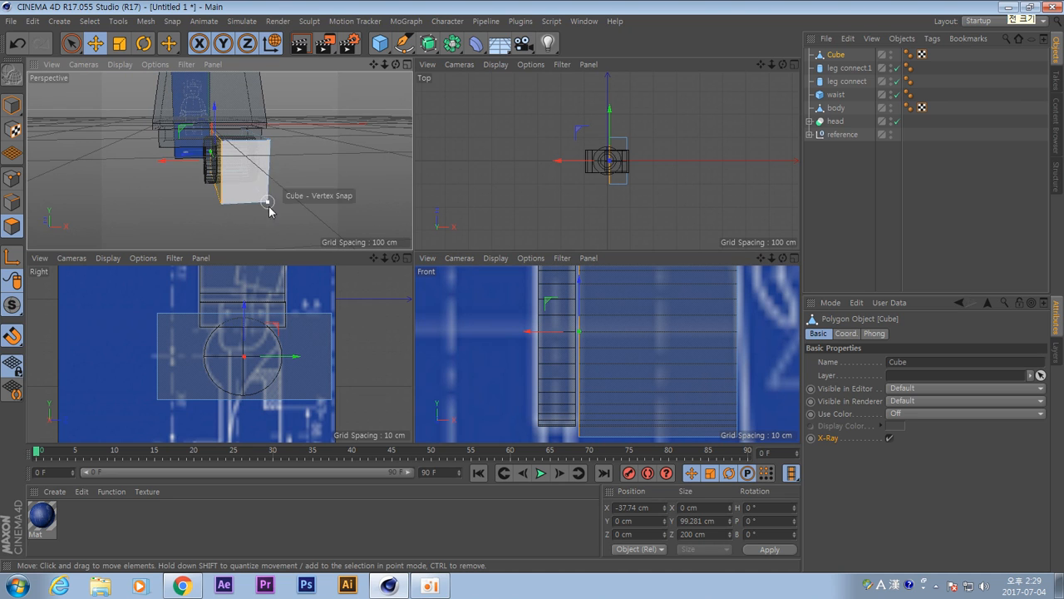
left_click_drag(272, 211, 280, 185, "alt")
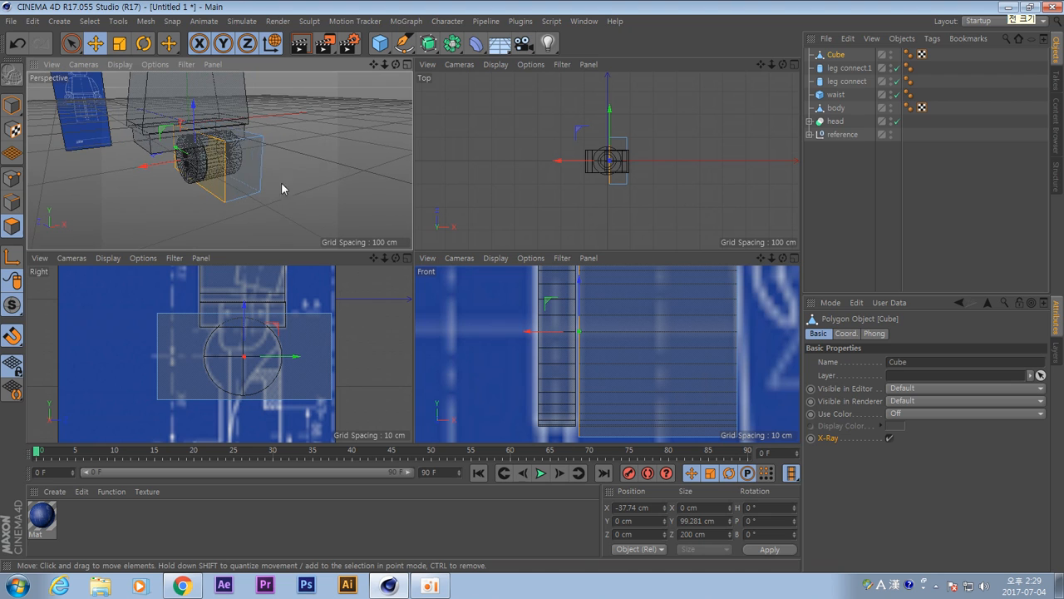
key("ctrl+z")
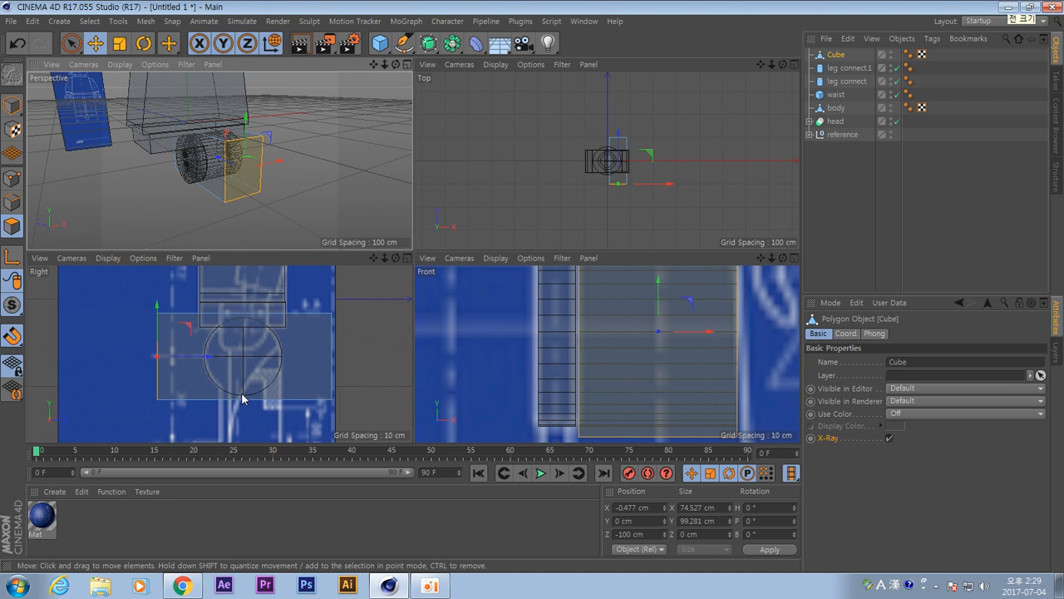
middle_click_drag(242, 393, 254, 350, "alt")
right_click_drag(237, 354, 308, 376, "alt")
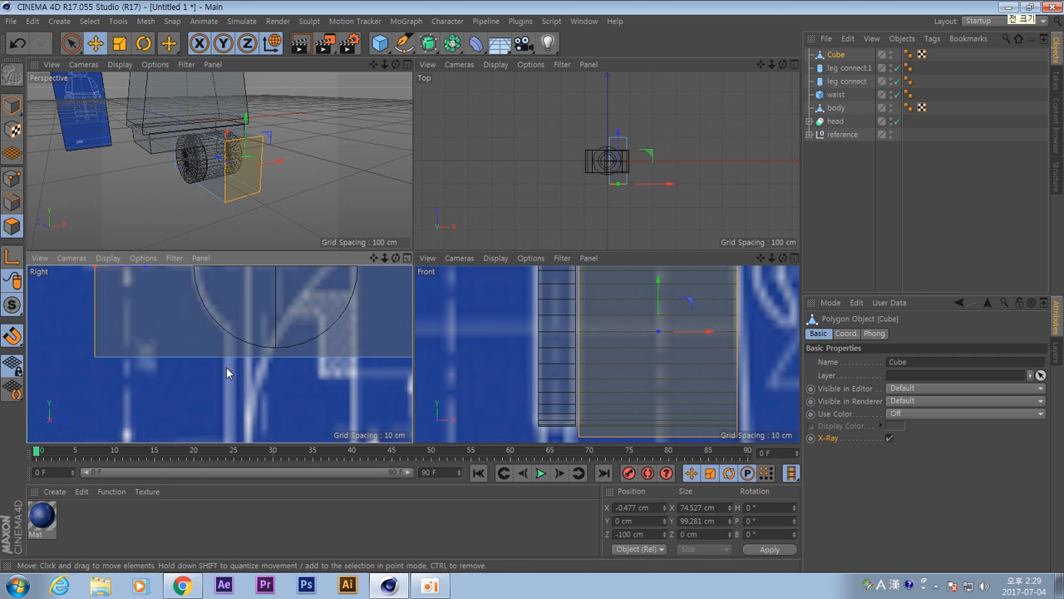
right_click_drag(341, 388, 315, 382, "alt")
middle_click_drag(315, 383, 311, 408, "alt")
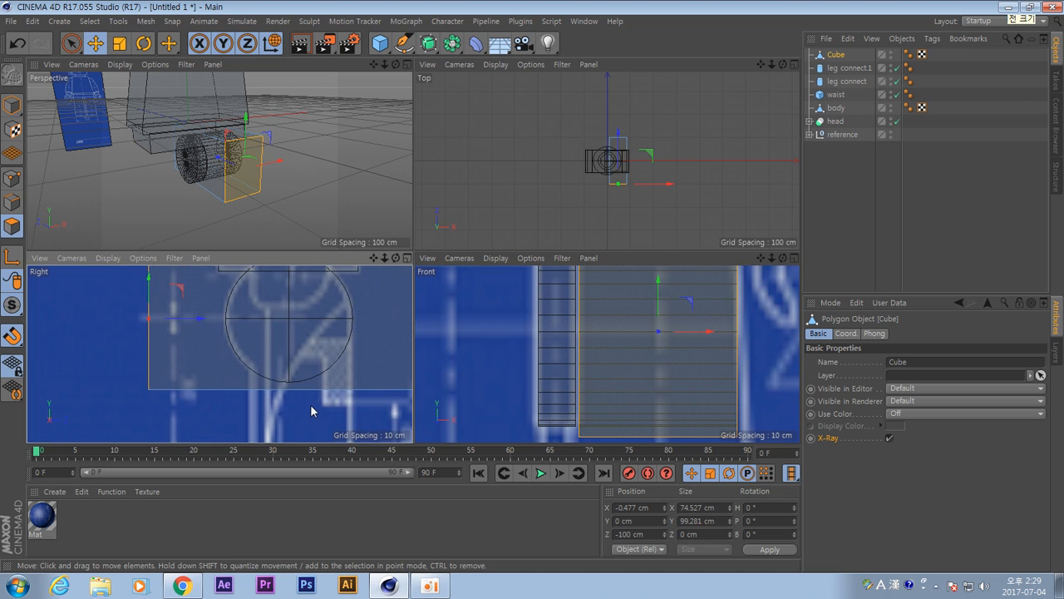
left_click_drag(198, 322, 301, 387)
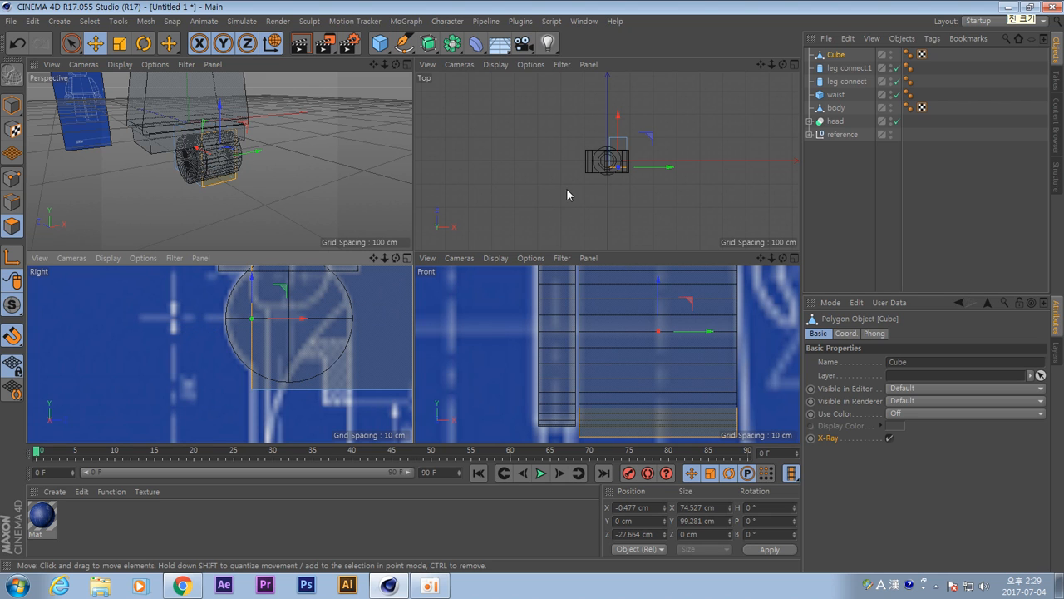
right_click_drag(530, 184, 628, 193, "alt")
middle_click_drag(716, 154, 476, 181, "alt")
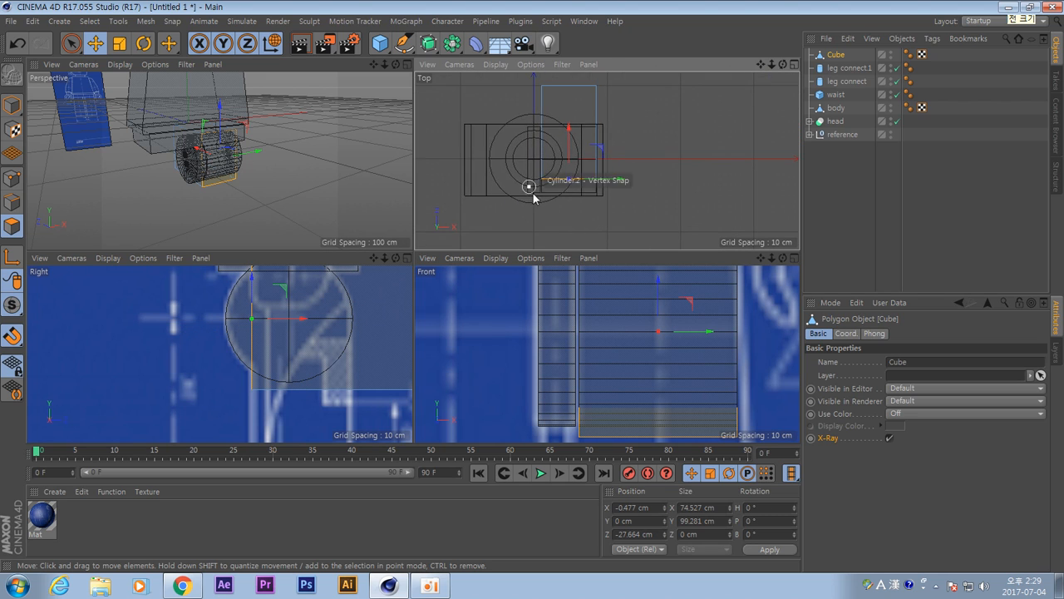
Display the Top view as wireframe and move the cube's front face to about Z -30.1 cm.
right_click_drag(536, 194, 651, 207, "alt")
middle_click_drag(657, 192, 636, 224, "alt")
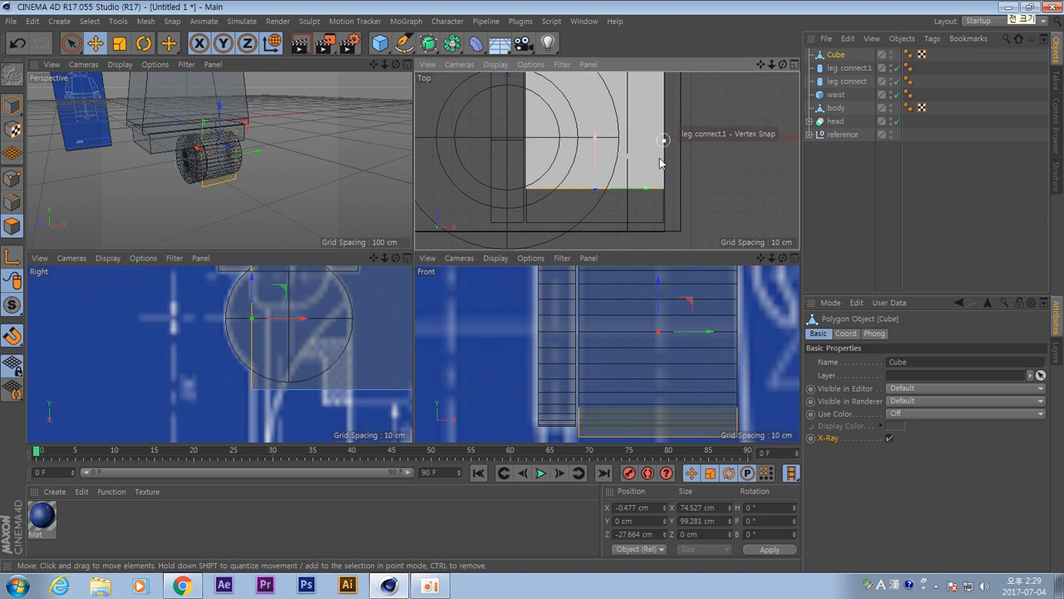
left_click(496, 64)
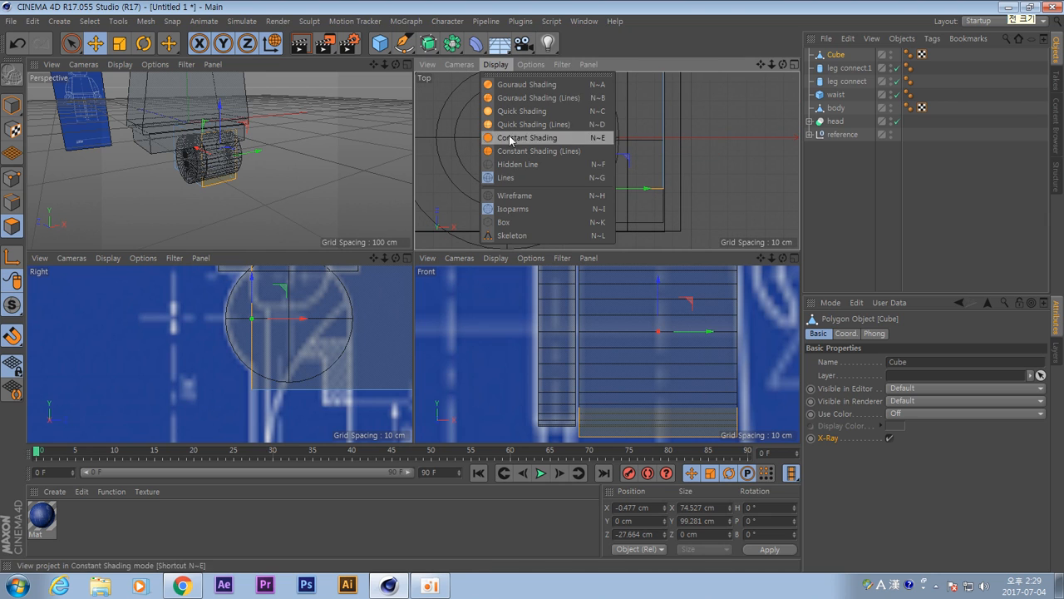
left_click(516, 198)
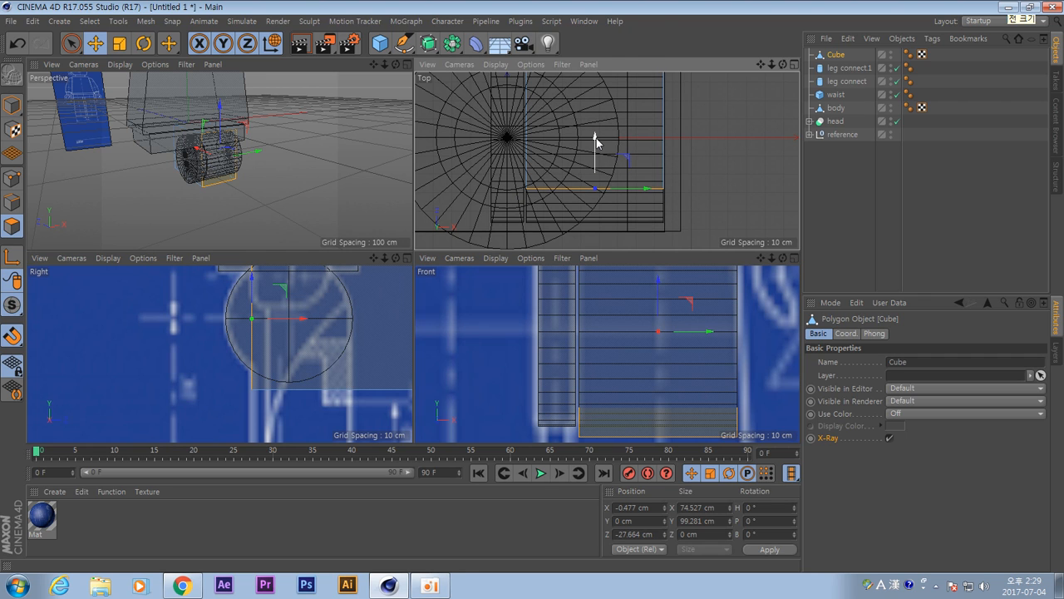
left_click_drag(597, 139, 596, 136)
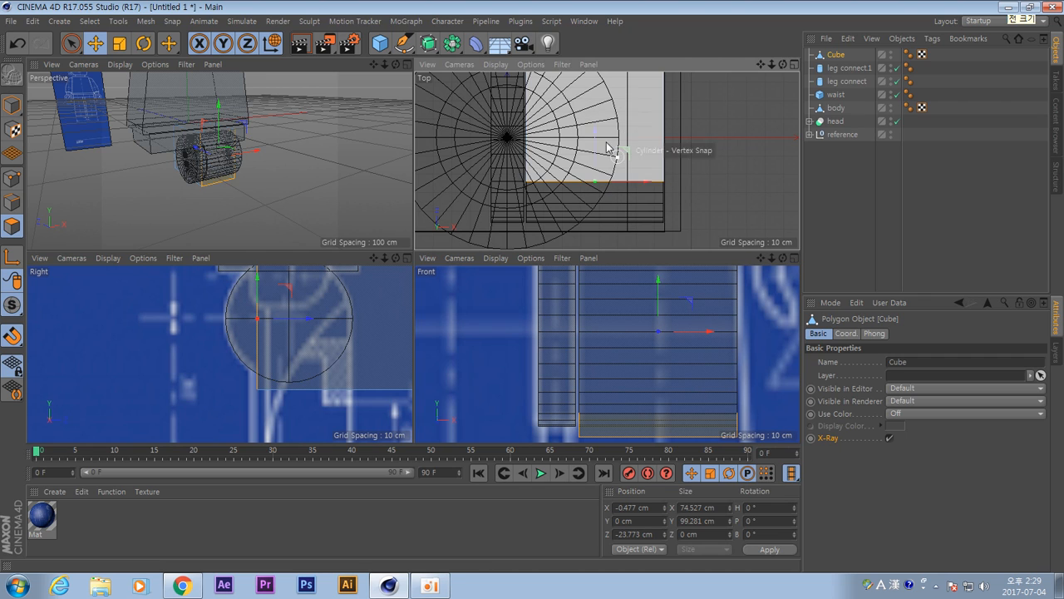
left_click_drag(596, 135, 596, 141)
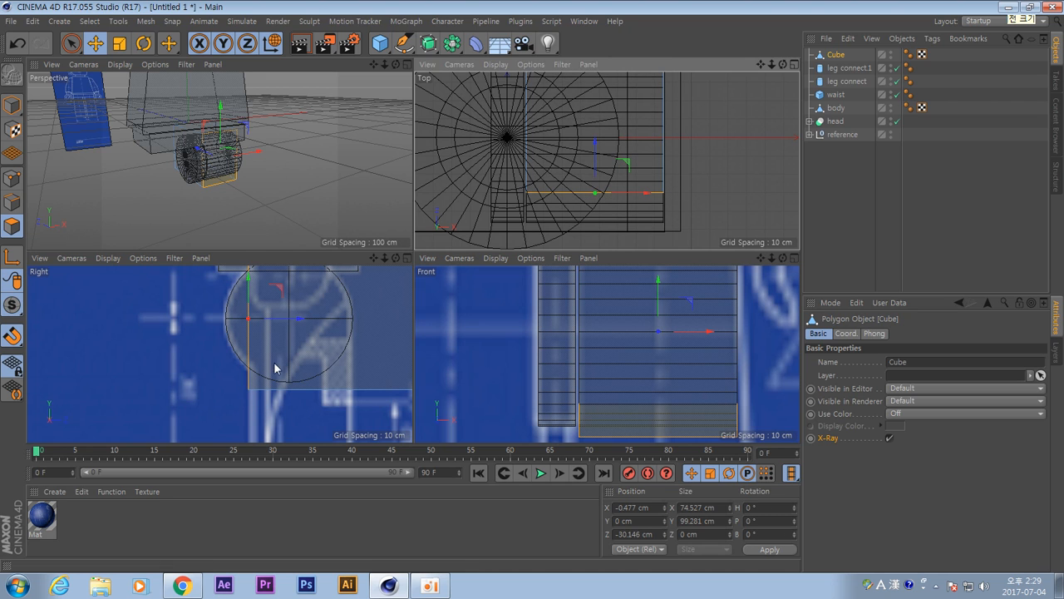
Move the cube's opposite back face inward to about Z 43.2 cm, matching the cylinder's rear edge.
left_click_drag(201, 189, 68, 181, "alt")
left_click(76, 180)
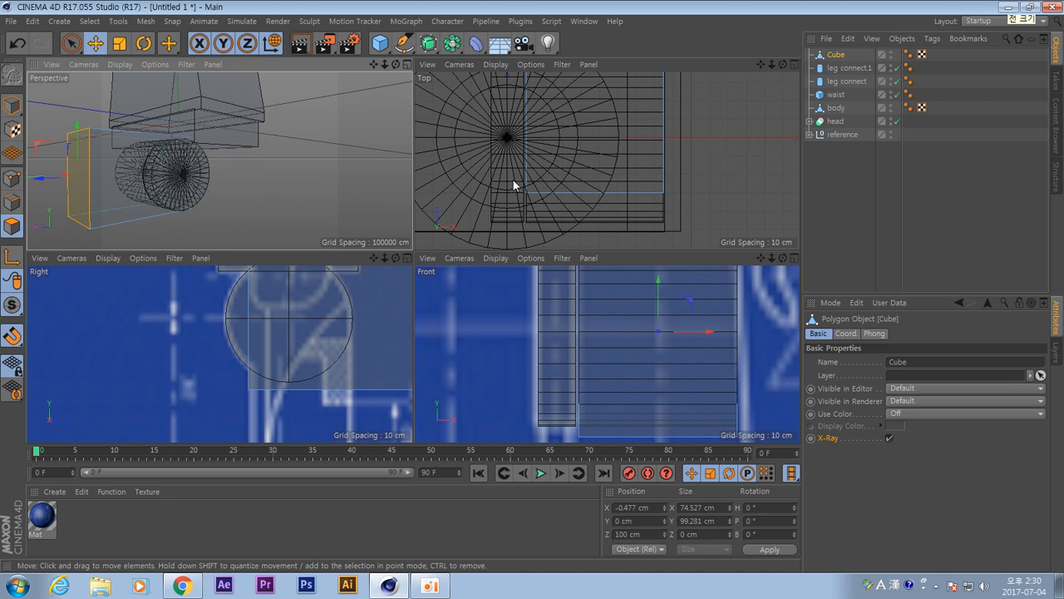
middle_click_drag(642, 151, 645, 238, "alt")
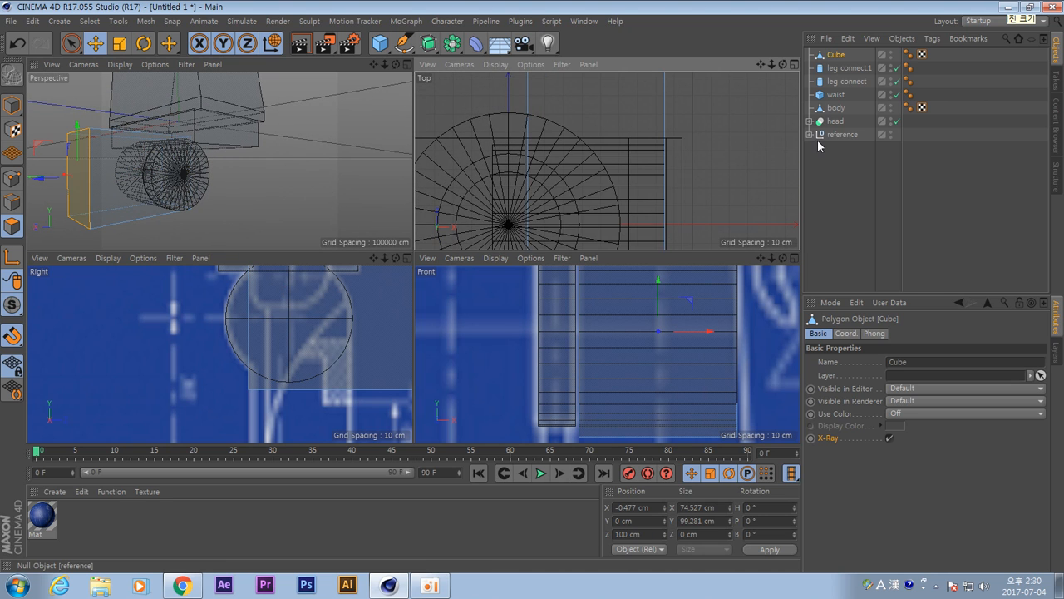
middle_click_drag(730, 133, 747, 208, "alt")
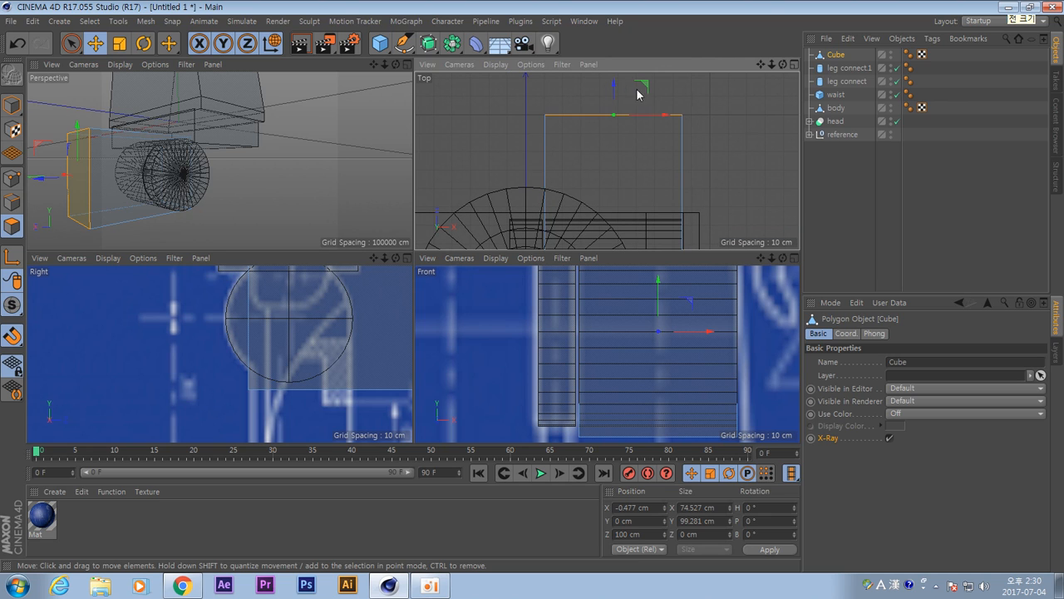
left_click_drag(612, 87, 613, 188)
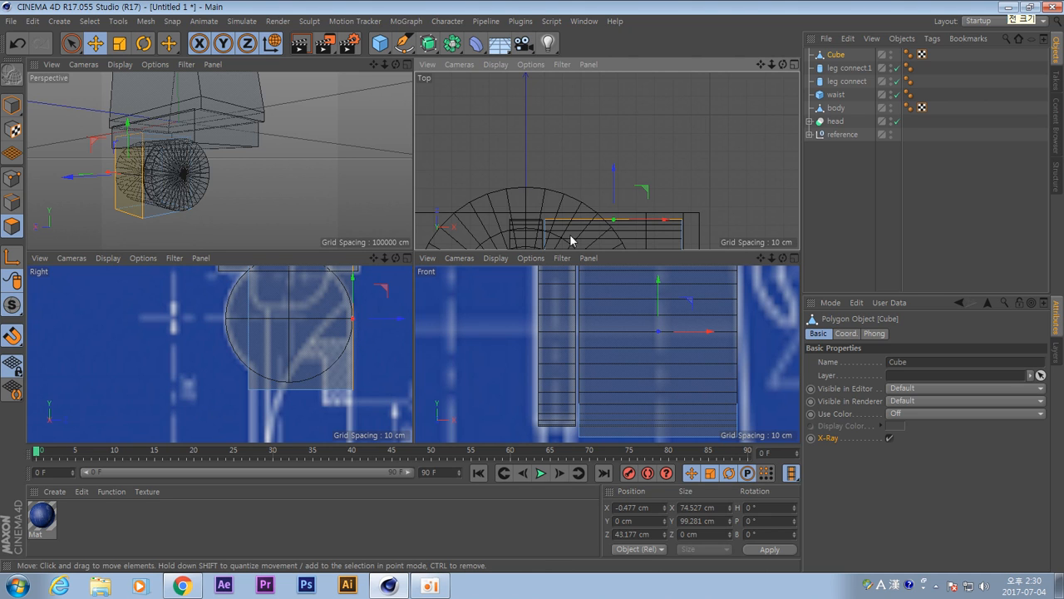
Lower the cube's top face to the cylinder's centre line at Y 0 cm.
left_click_drag(218, 162, 236, 218, "alt")
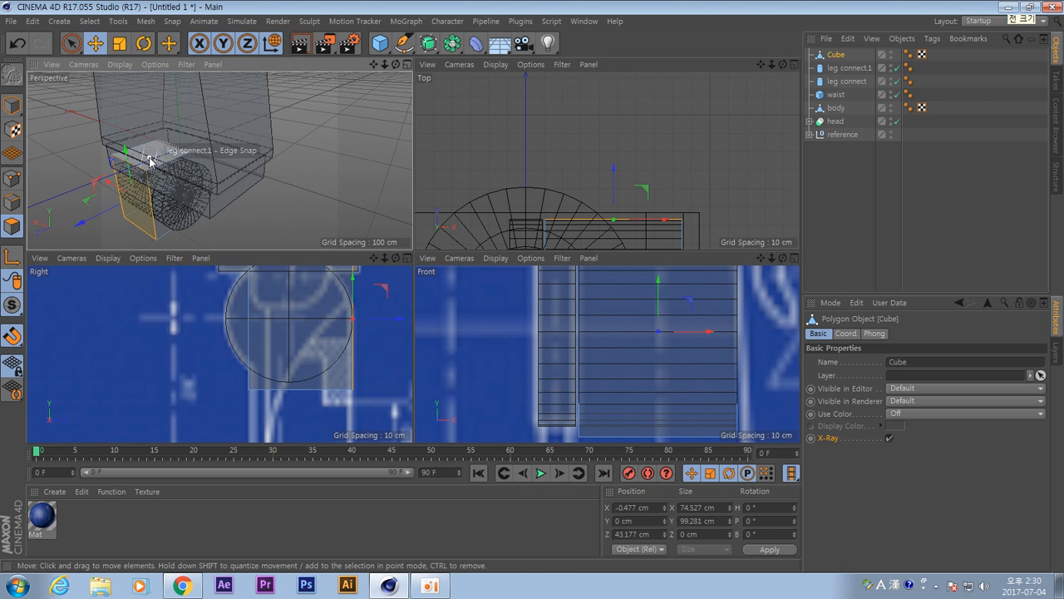
left_click(151, 158)
middle_click_drag(368, 370, 367, 391, "alt")
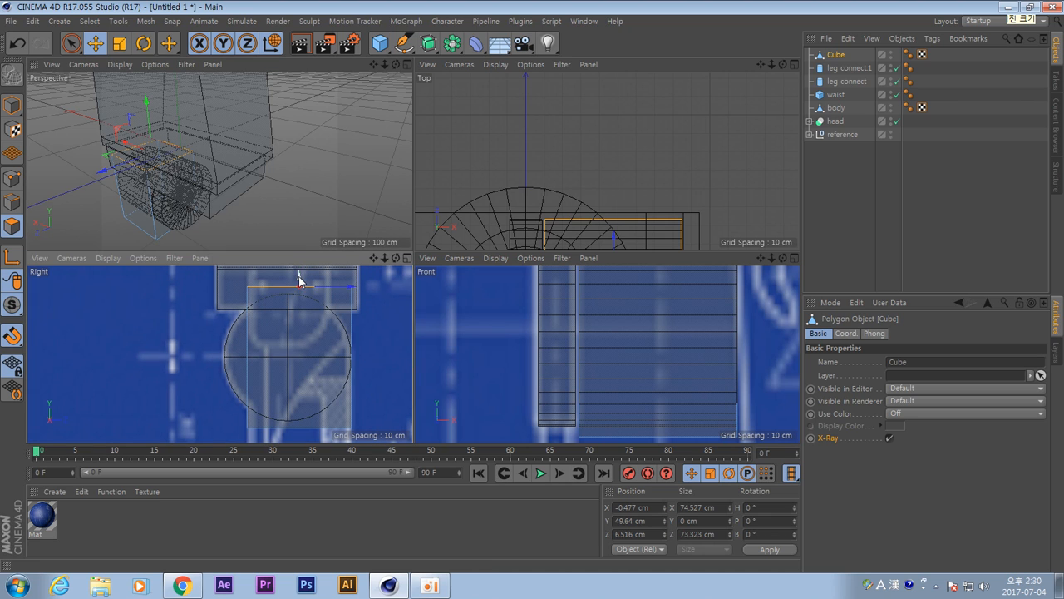
left_click_drag(300, 281, 304, 358)
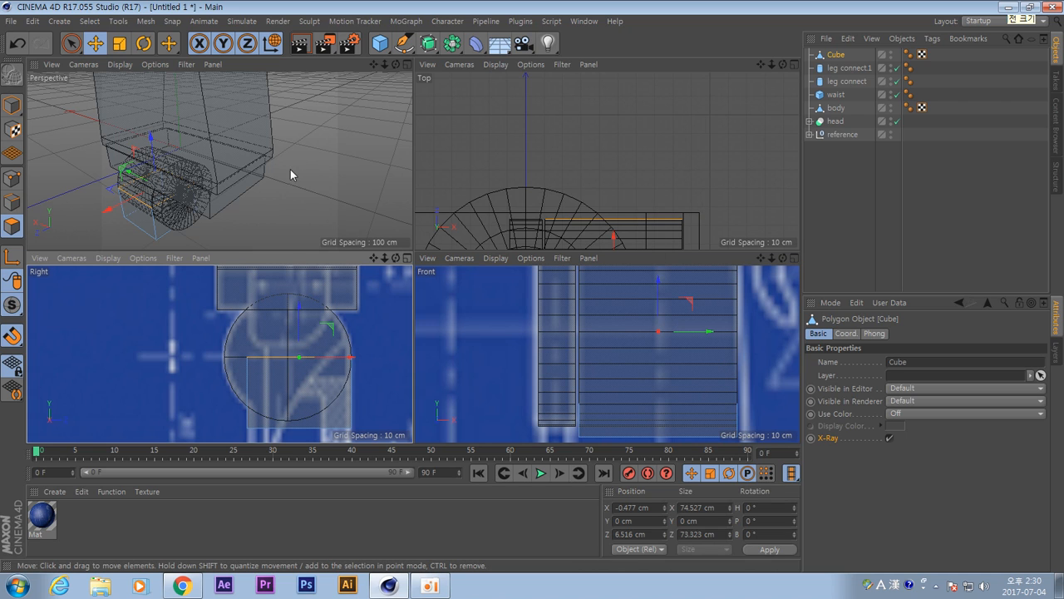
Move the cube's bottom face down to the upper line of the foot on the blueprint, about Y -100.4 cm.
scroll(292, 177, "down", 8)
left_click_drag(301, 184, 408, 185, "alt")
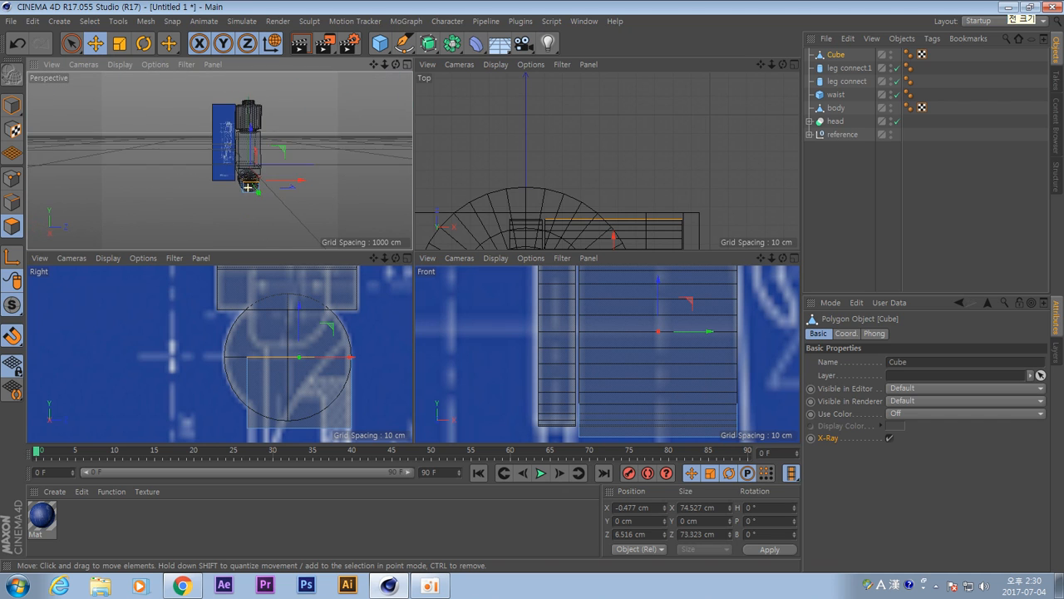
mouse_move(248, 187)
left_mouse_down("alt")
mouse_move(115, 191)
mouse_move(202, 207)
mouse_move(219, 162)
mouse_move(219, 172)
mouse_move(262, 179)
left_mouse_up("alt")
left_click_drag(129, 154, 279, 189, "alt")
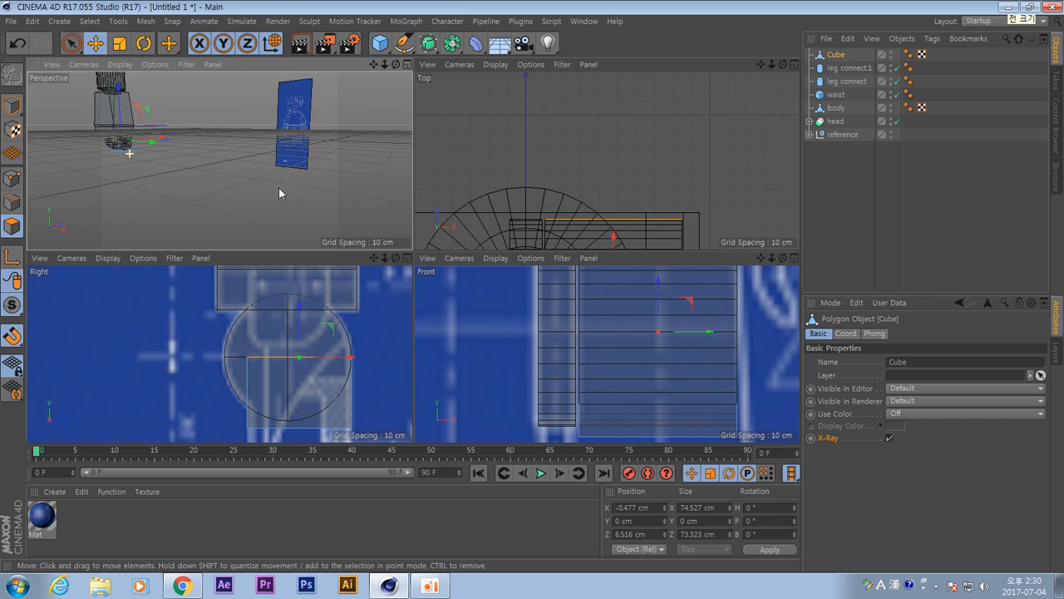
middle_click_drag(135, 155, 242, 192, "alt")
right_click_drag(242, 191, 300, 217, "alt")
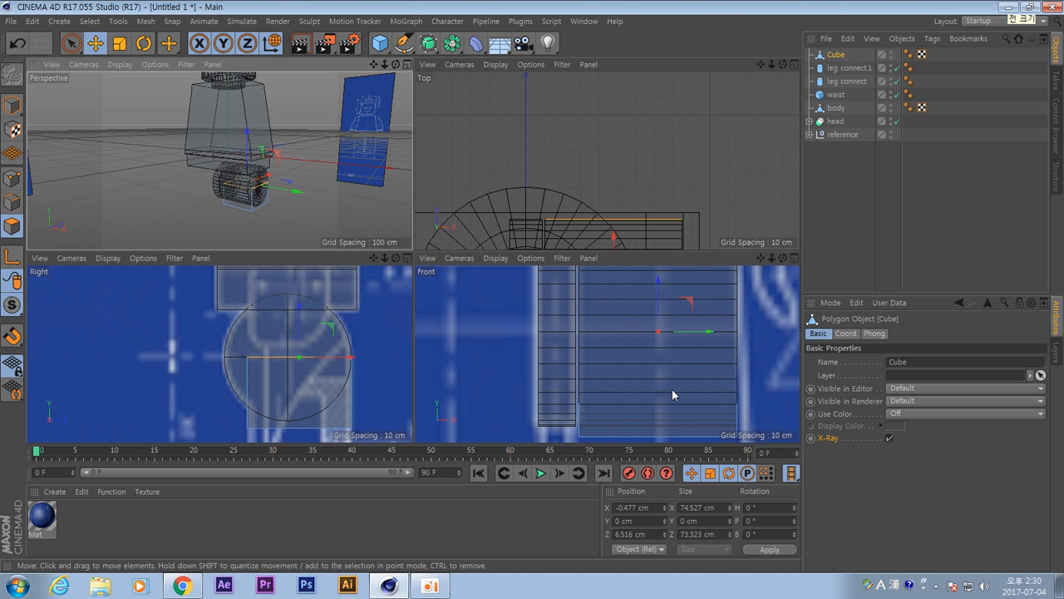
right_click_drag(672, 389, 613, 406, "alt")
middle_click_drag(697, 403, 685, 314, "alt")
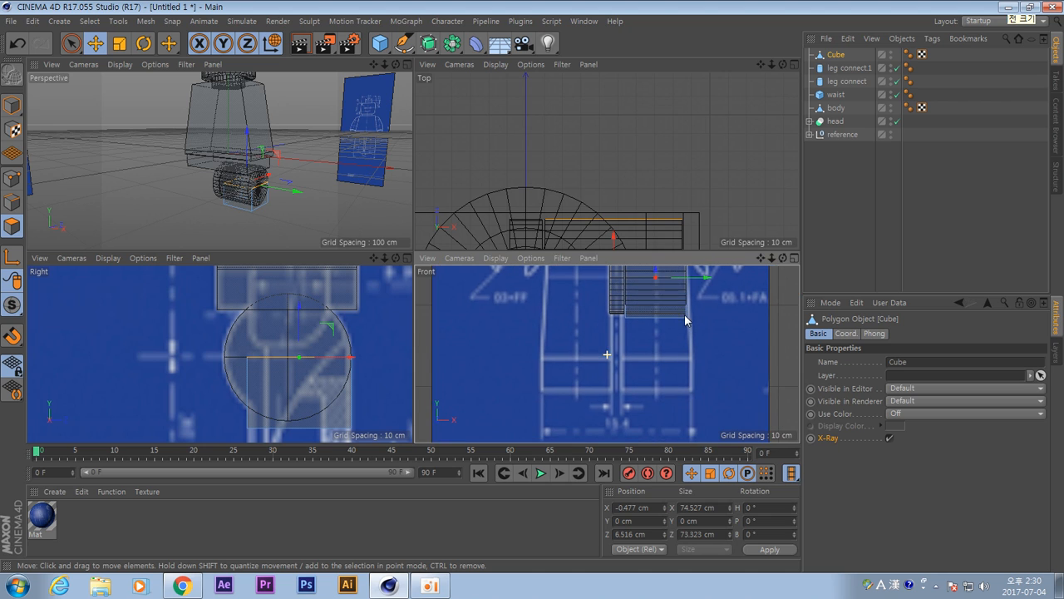
middle_click_drag(359, 390, 351, 277, "alt")
right_click_drag(382, 359, 367, 355, "alt")
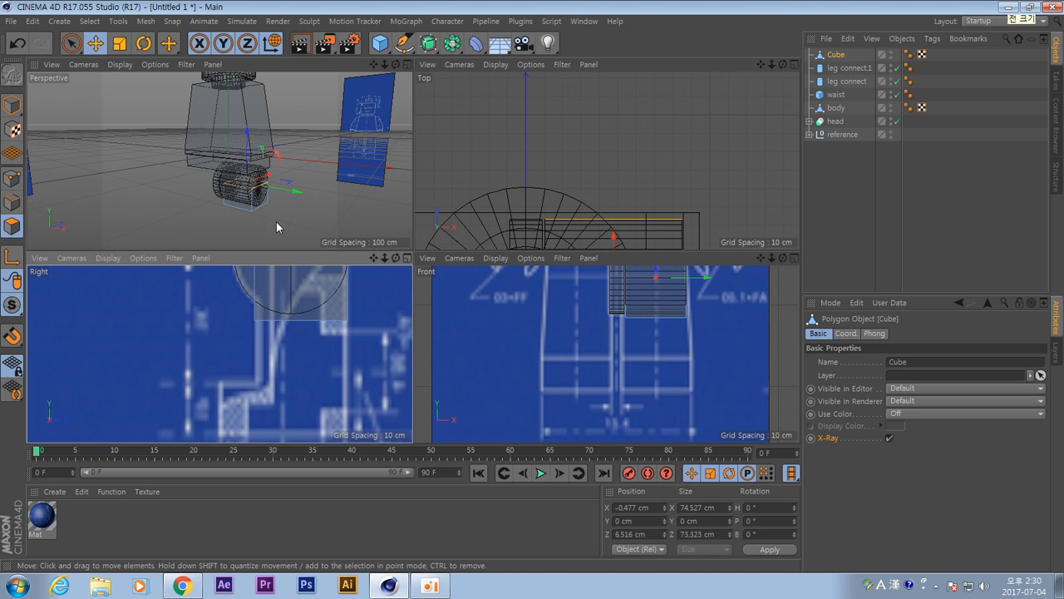
left_click_drag(277, 223, 249, 103, "alt")
left_click(255, 206)
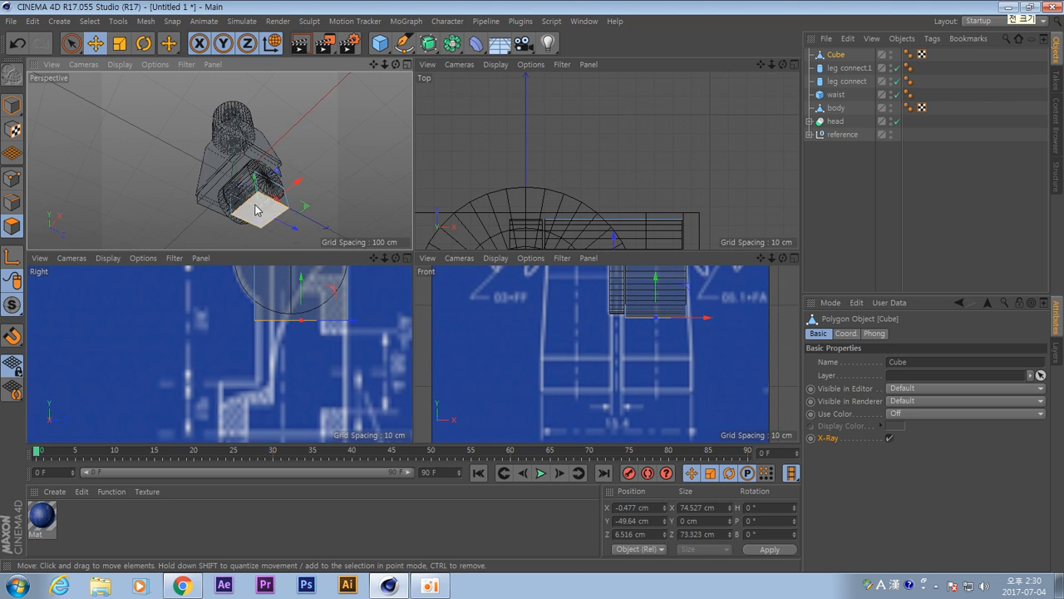
left_click_drag(302, 277, 305, 347)
Extrude the cube's bottom face downward by 39 cm to the sole line of the blueprint.
middle_click_drag(387, 404, 263, 369, "alt")
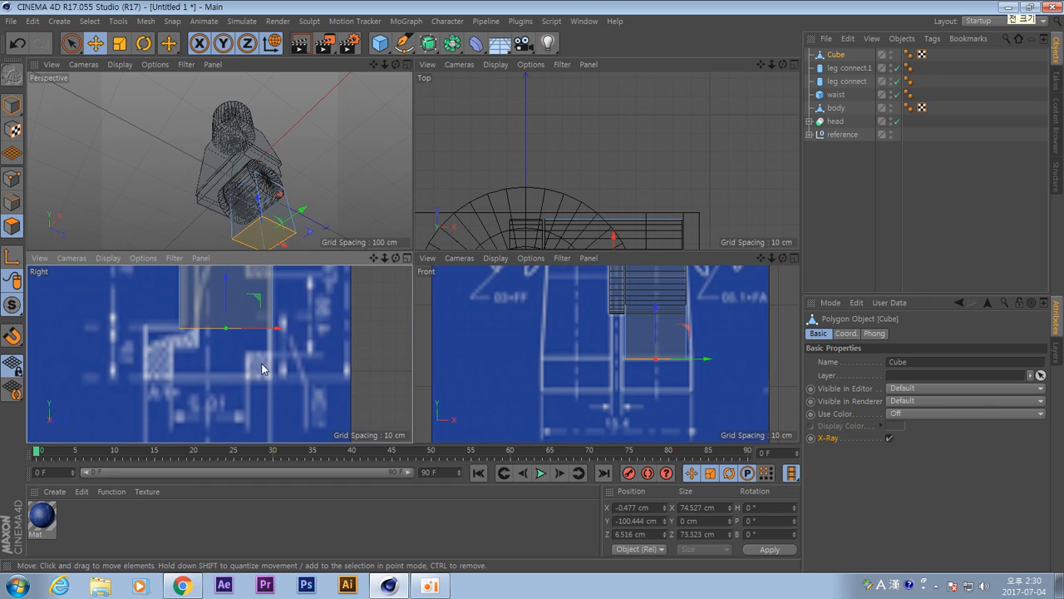
right_click(315, 314)
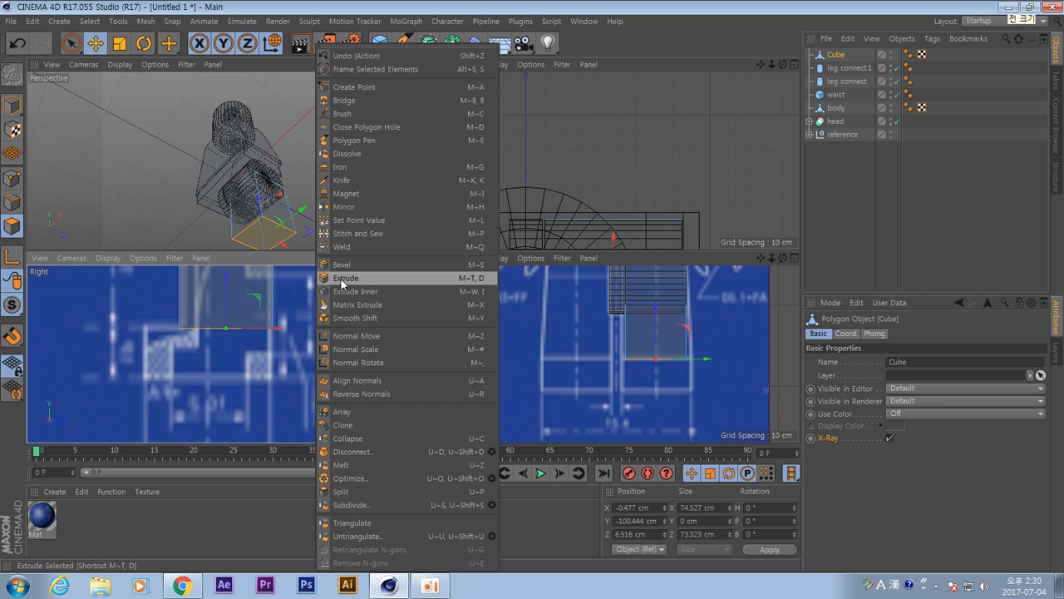
left_click(341, 280)
left_click_drag(258, 397, 316, 397)
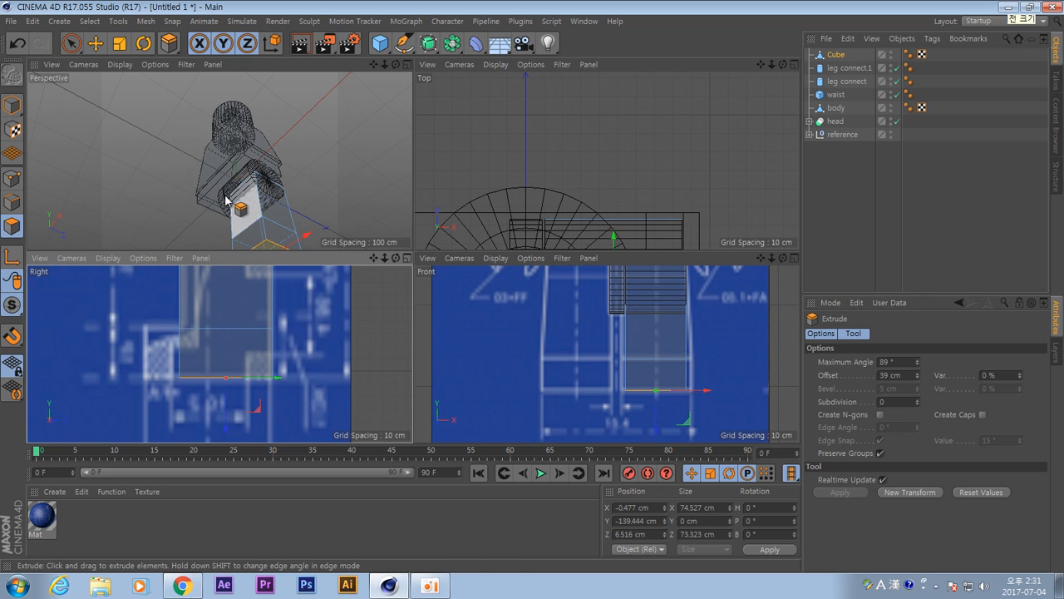
Extrude the front face of the lower foot section forward by 27.3 cm to form the toe.
middle_click_drag(225, 199, 216, 152, "alt")
left_click_drag(182, 163, 192, 213, "alt")
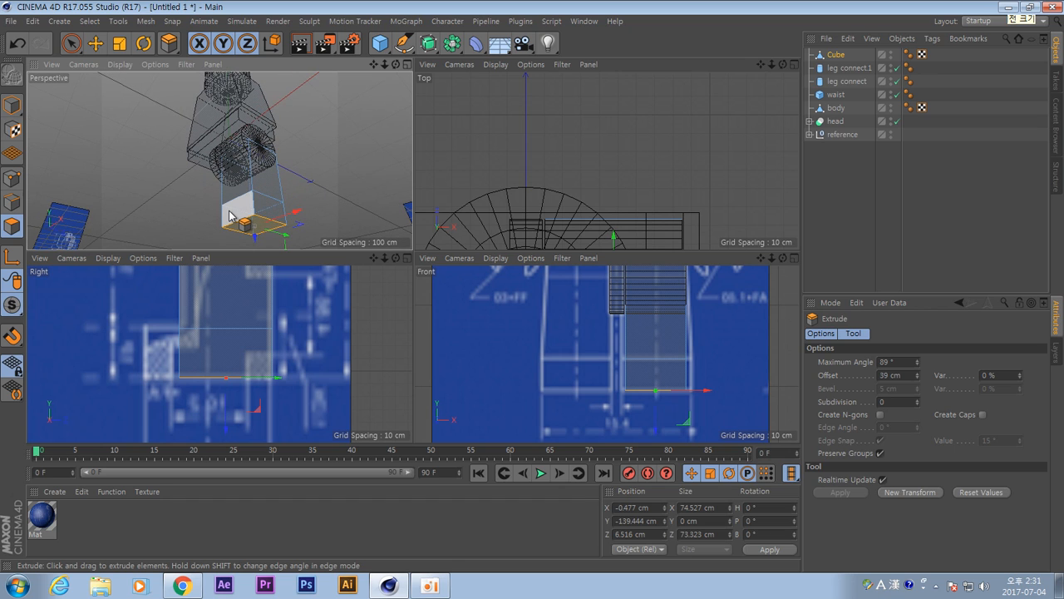
left_click(233, 212)
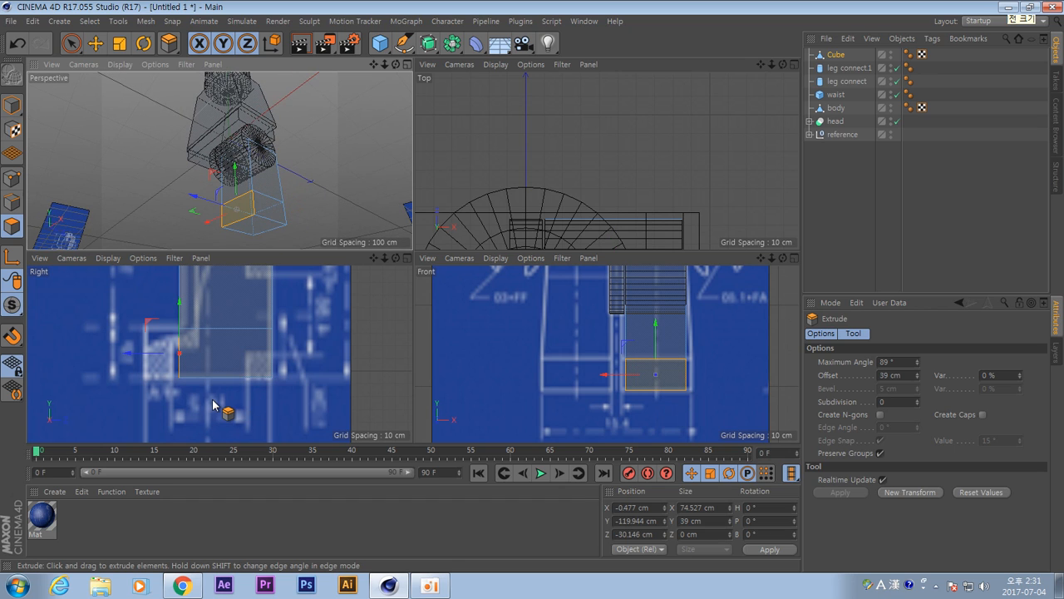
left_click_drag(214, 405, 183, 405)
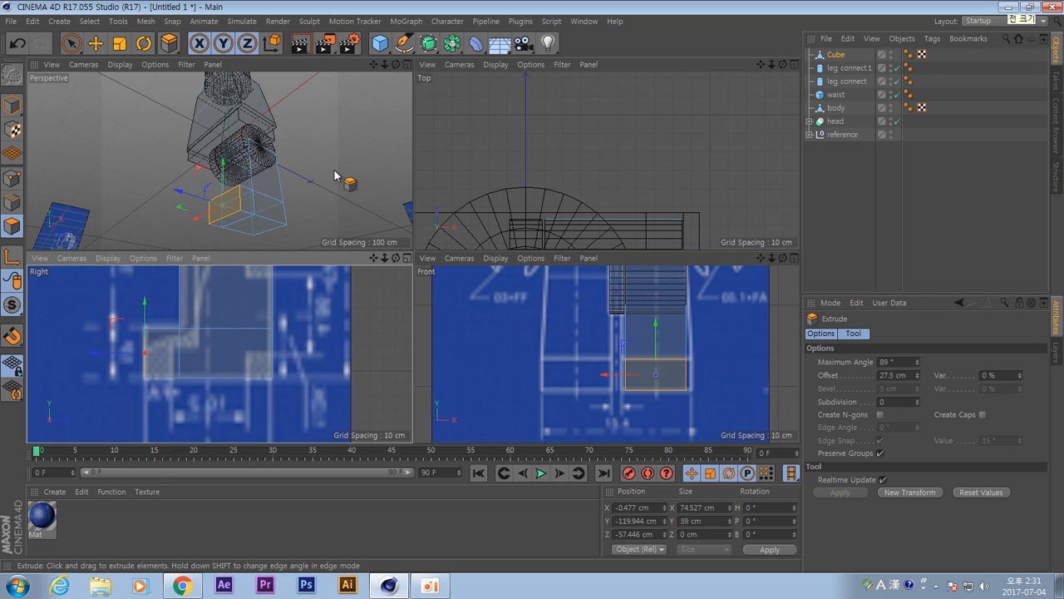
Return to whole-model editing and add a Boole object to the scene.
scroll(332, 176, "down", 3)
left_click_drag(320, 174, 291, 204, "alt")
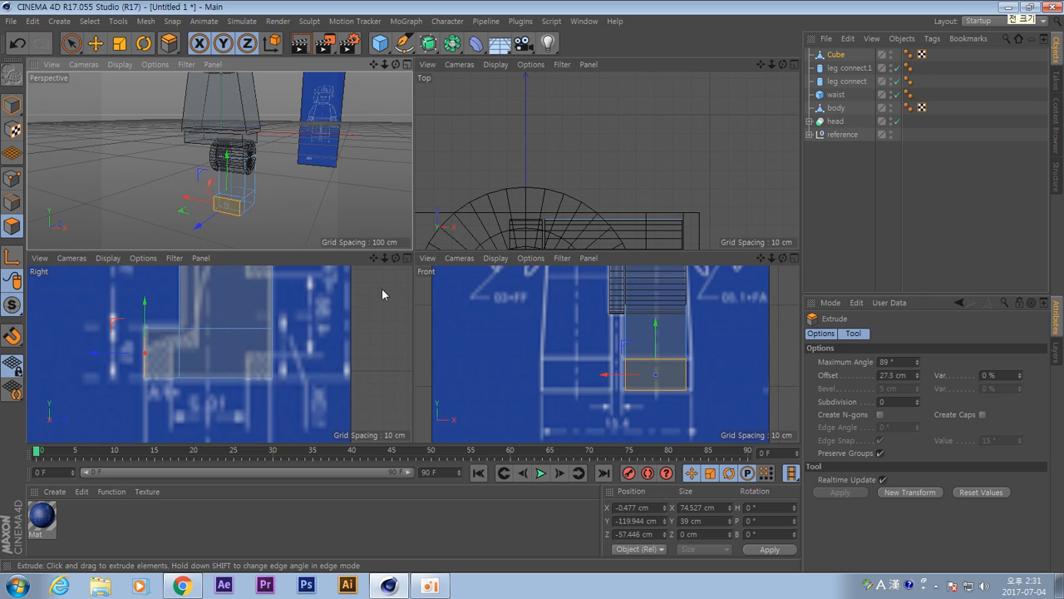
middle_click_drag(550, 332, 555, 360, "alt")
left_click(11, 106)
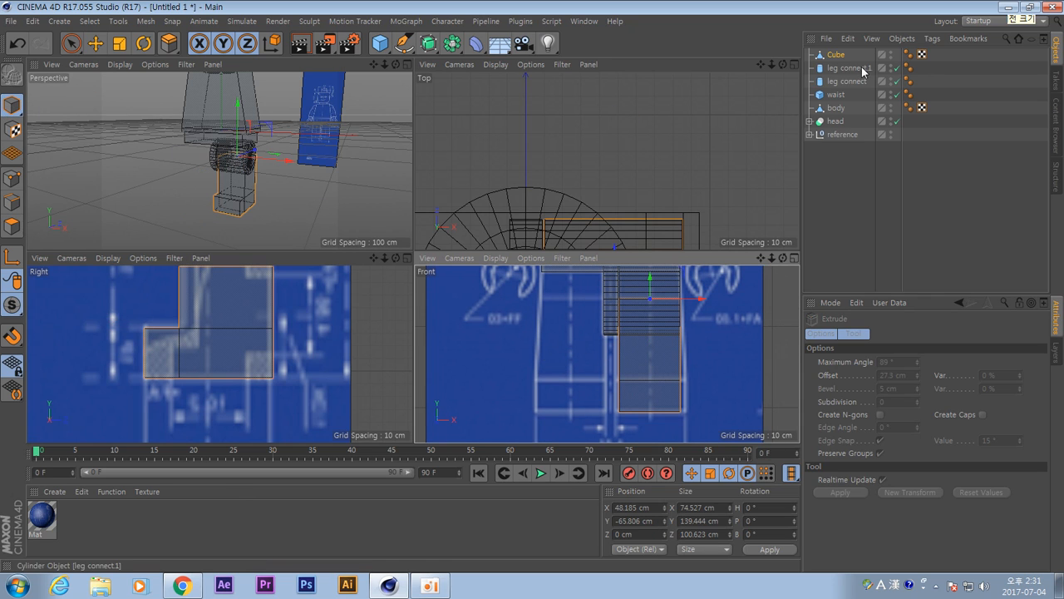
left_click(454, 46)
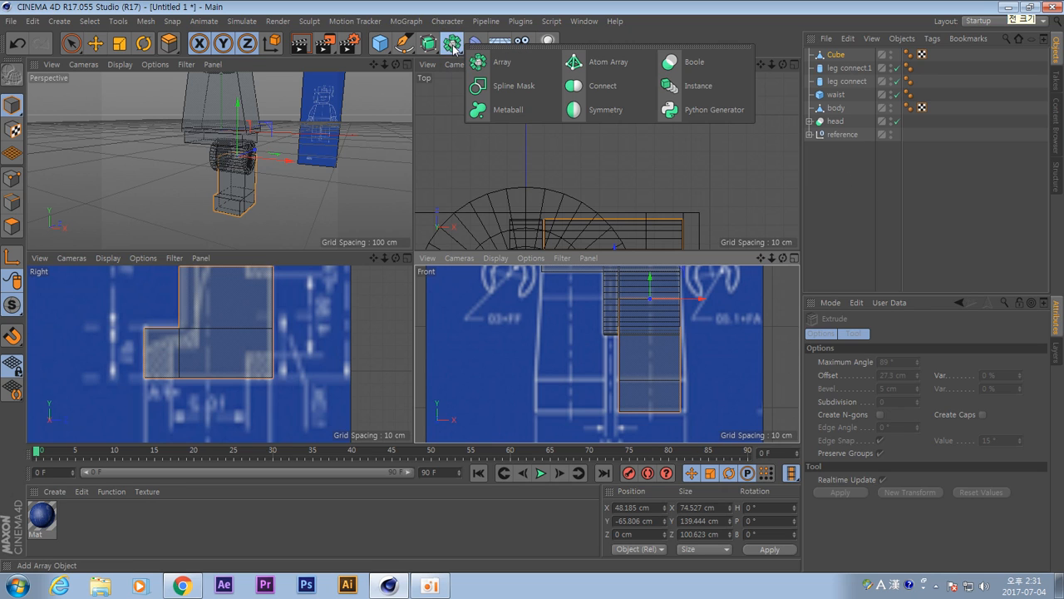
left_click(688, 63)
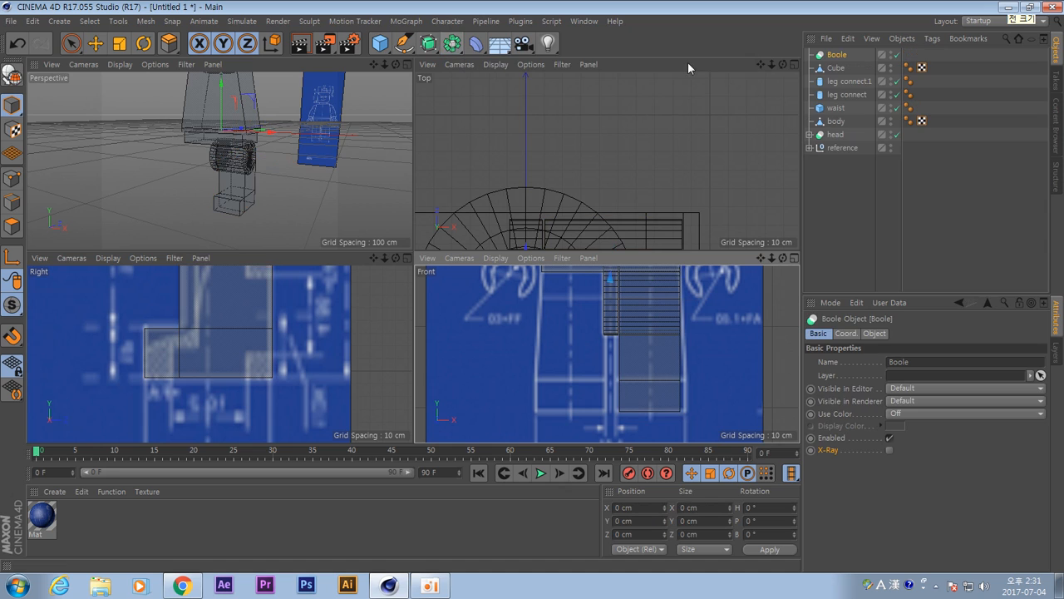
Nest Cube and leg connect.1 under the Boole object, with Cube placed first.
left_click(844, 81)
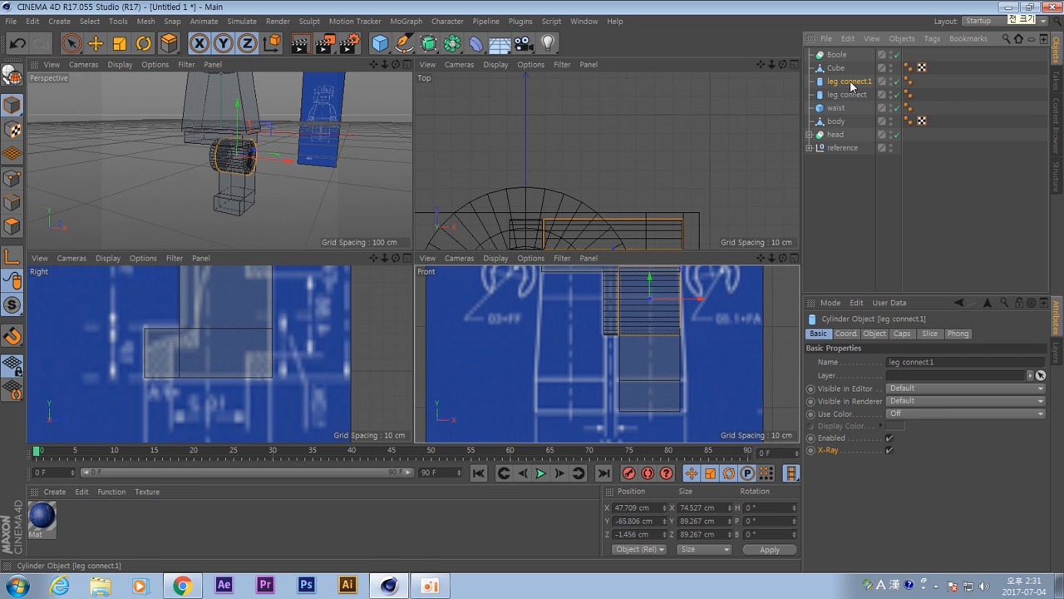
left_click_drag(843, 56, 732, 310)
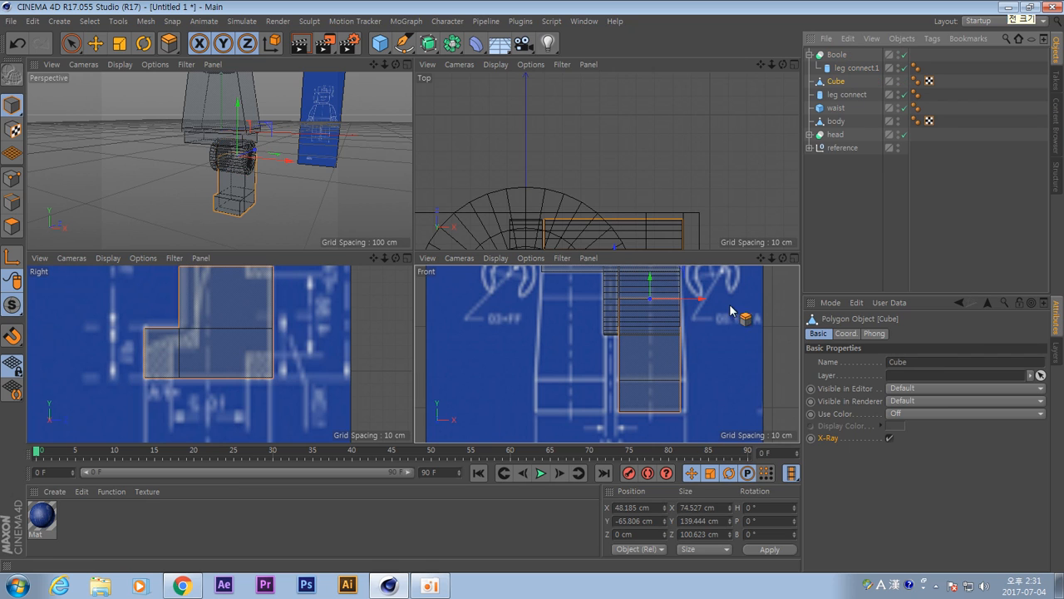
left_click_drag(844, 60, 842, 56)
left_click(840, 56)
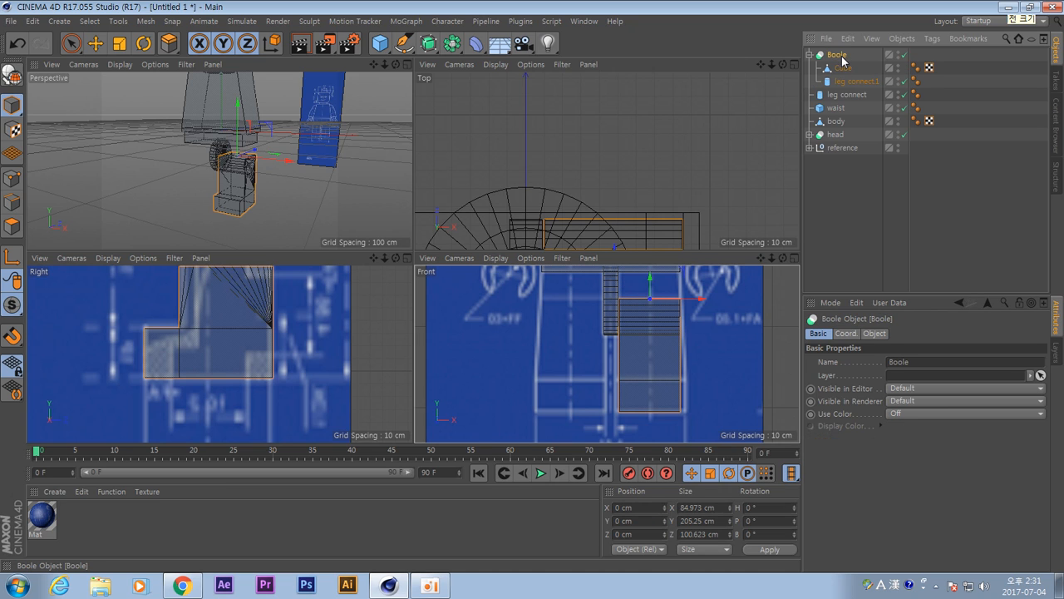
Set the Boole object's Boolean Type to A union B.
left_click(873, 334)
left_click(998, 363)
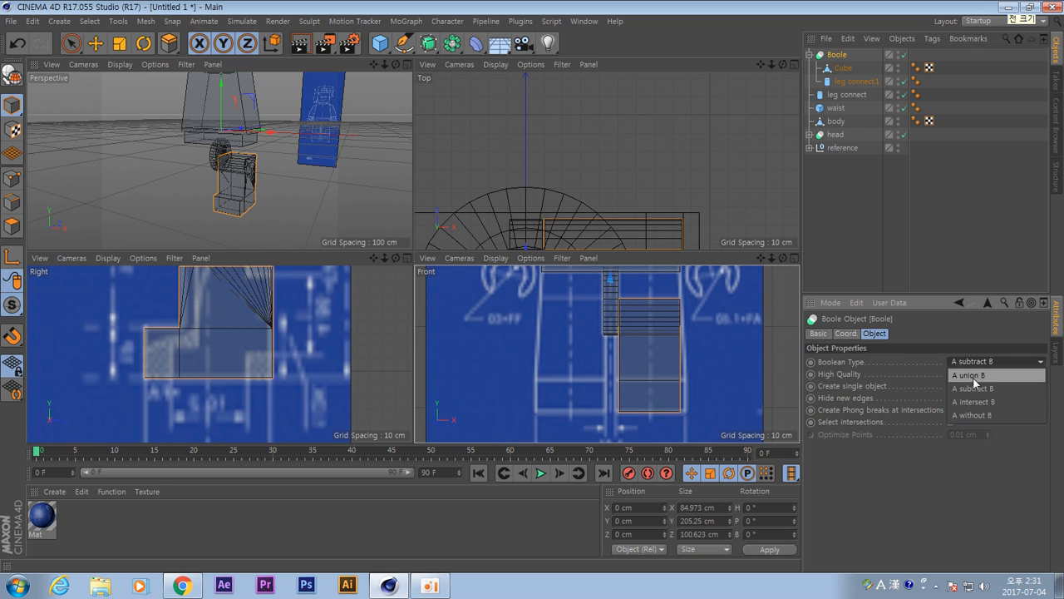
left_click(973, 376)
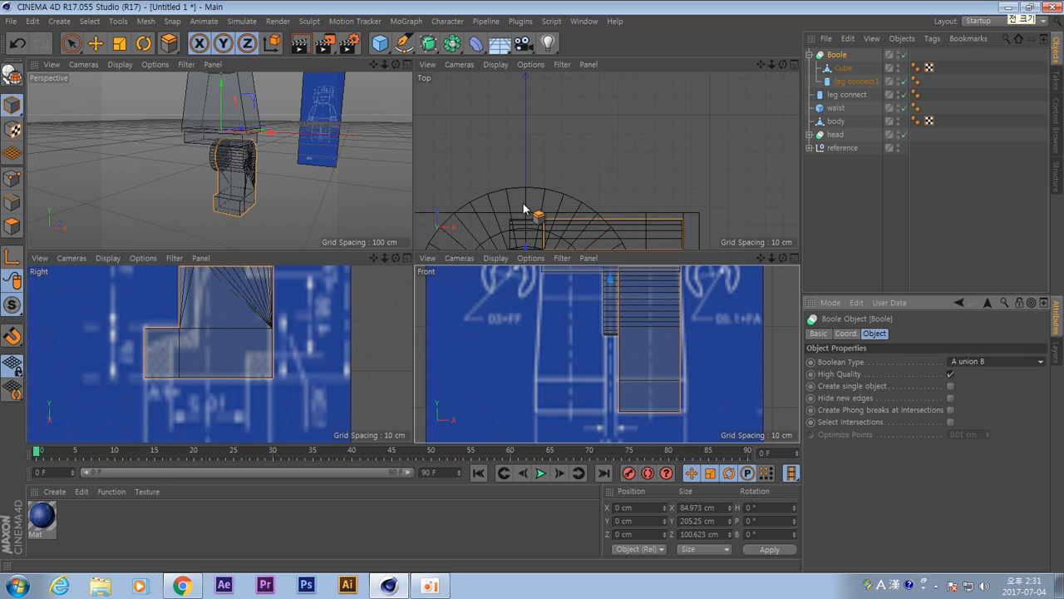
Maximize the Perspective view, clear the selection and inspect the combined leg from several angles.
mouse_move(348, 205)
left_mouse_down("alt")
mouse_move(313, 200)
mouse_move(330, 205)
left_mouse_up("alt")
middle_click(327, 189)
left_click_drag(575, 341, 500, 332, "alt")
left_click(503, 331)
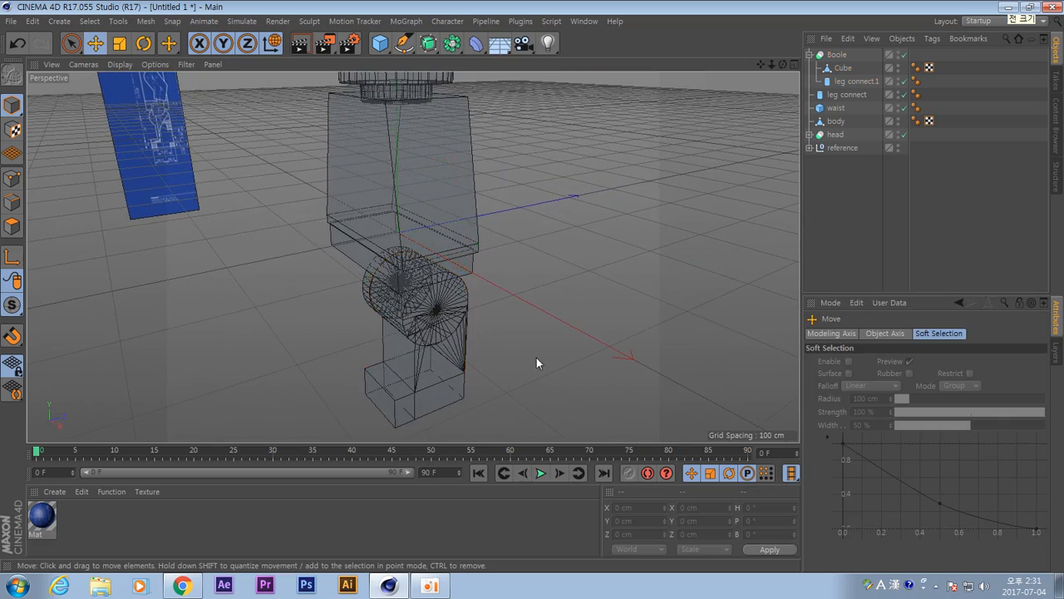
left_click_drag(536, 363, 470, 368, "alt")
left_click_drag(573, 345, 535, 291, "alt")
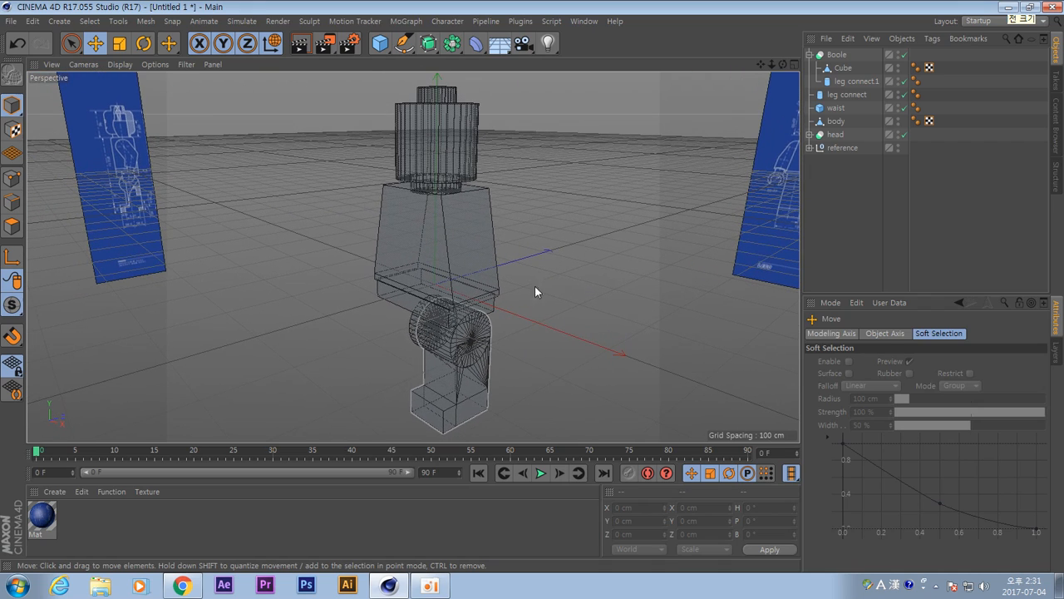
Render the Perspective view to check the combined leg, and return to the four-view layout.
key("ctrl+r")
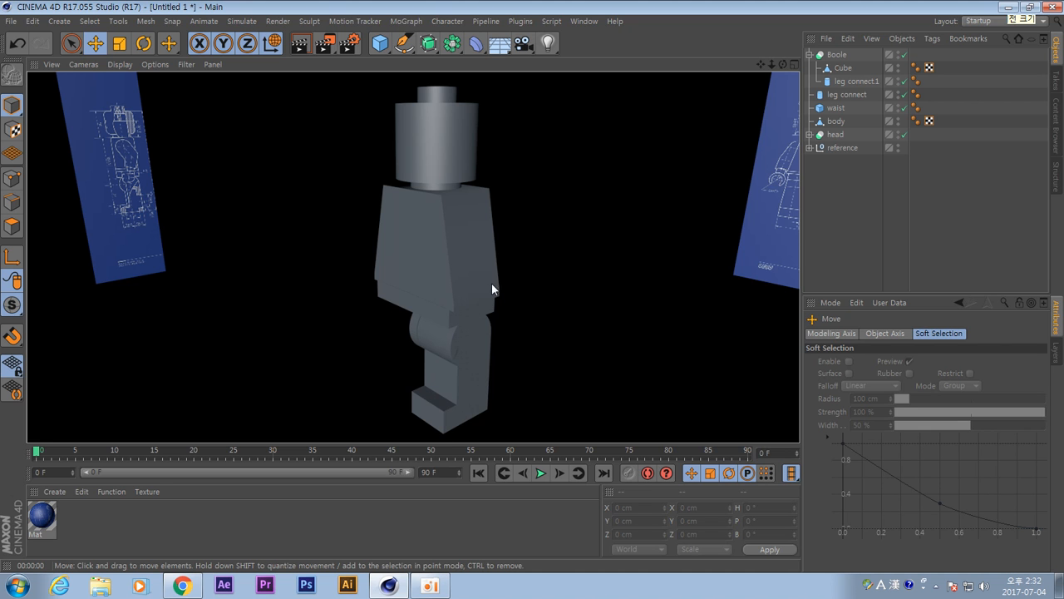
left_click_drag(478, 314, 543, 349, "alt")
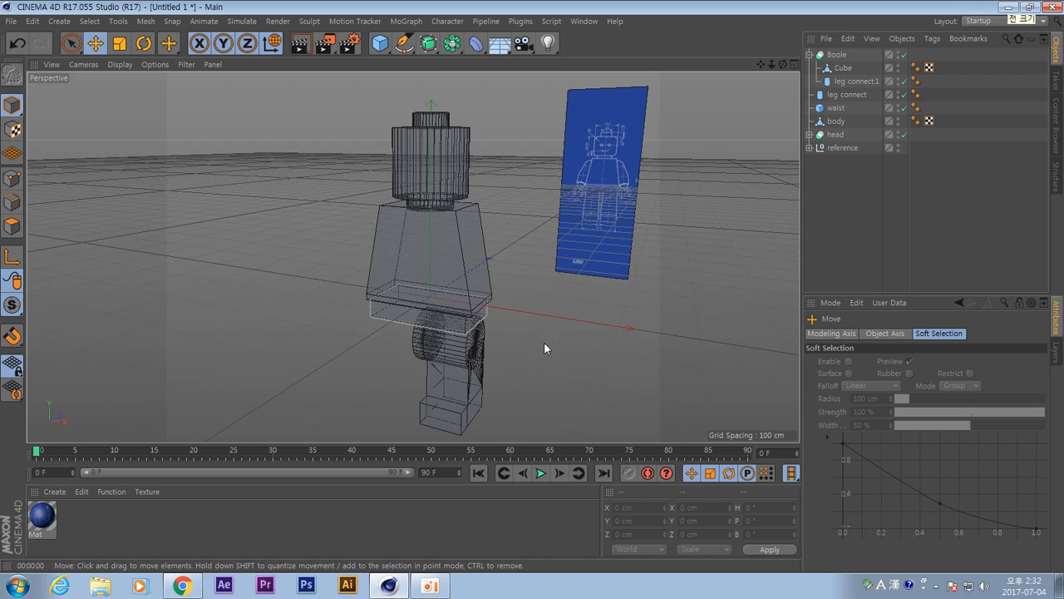
middle_click(494, 285)
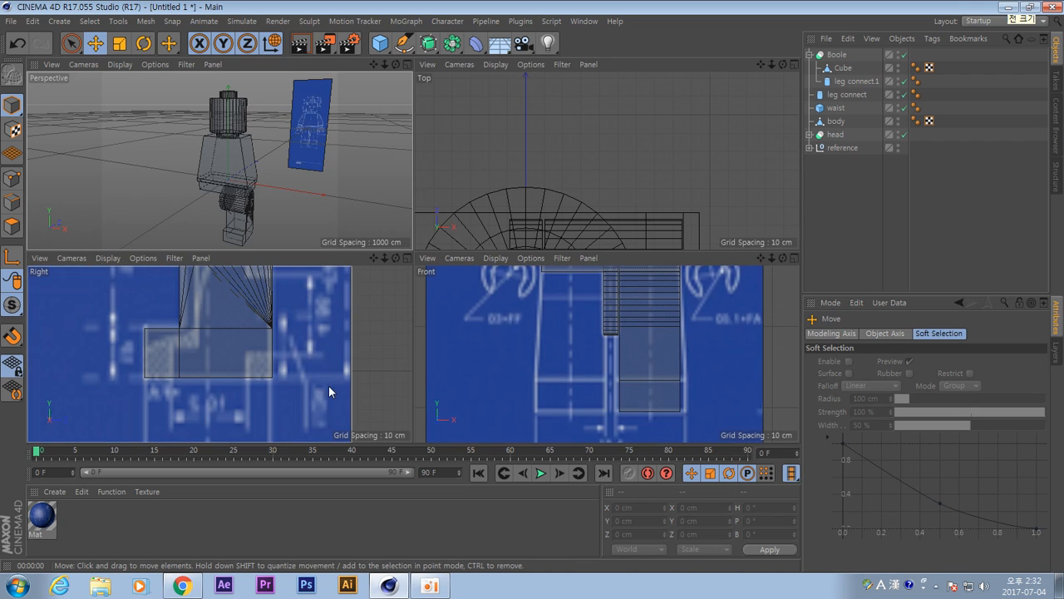
Add a new cube for the arm and enable its X-Ray display so the side blueprint shows through.
middle_click(376, 358)
middle_click_drag(457, 203, 470, 354, "alt")
right_click_drag(534, 204, 478, 163, "alt")
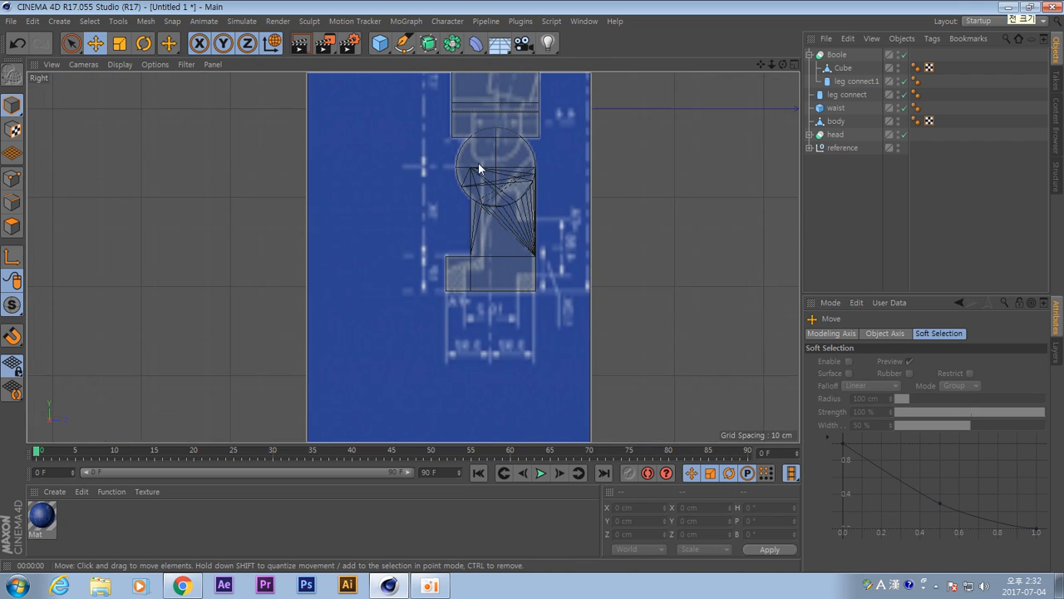
middle_click_drag(478, 163, 466, 354, "alt")
right_click_drag(467, 353, 582, 276, "alt")
left_click(380, 44)
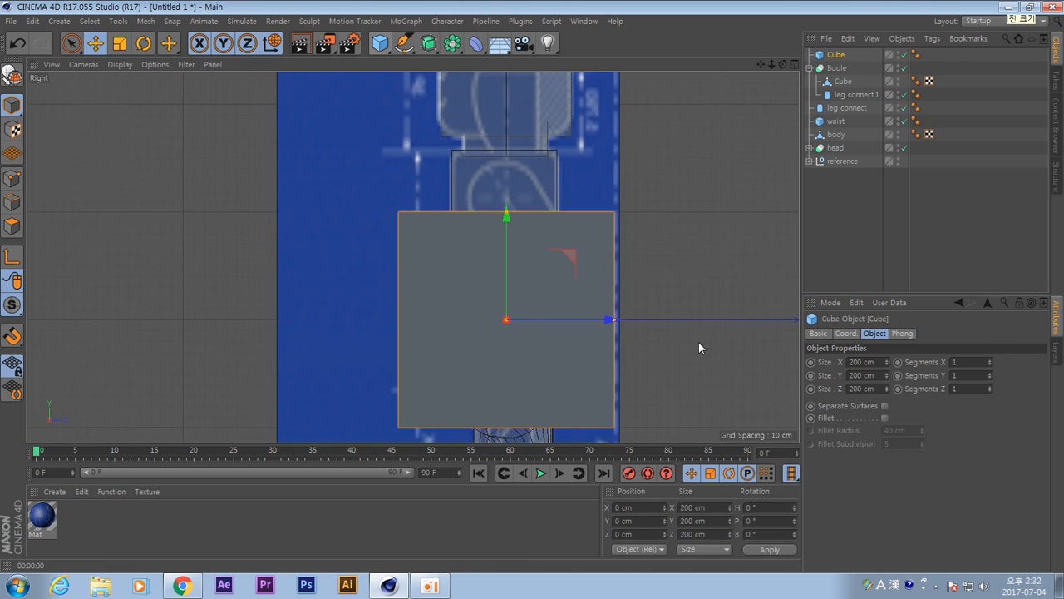
left_click(817, 334)
left_click(889, 450)
Move the new cube clear of the body to about X 209.3 cm and Y 70.4 cm, over the arm drawing.
middle_click_drag(673, 289, 642, 231, "alt")
middle_click(481, 307)
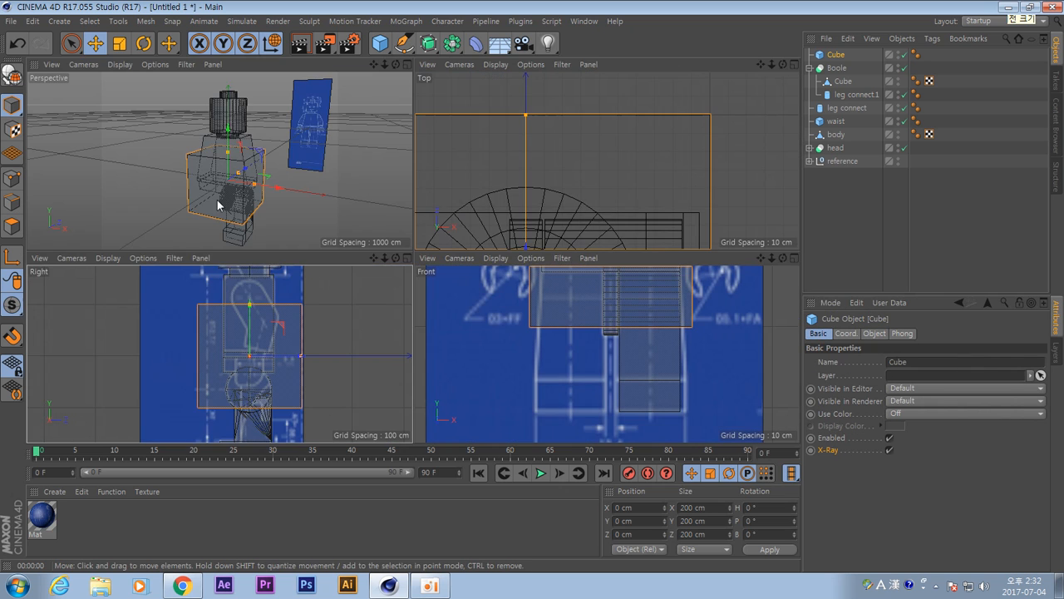
mouse_move(226, 202)
left_mouse_down("alt")
mouse_move(287, 210)
mouse_move(225, 205)
left_mouse_up("alt")
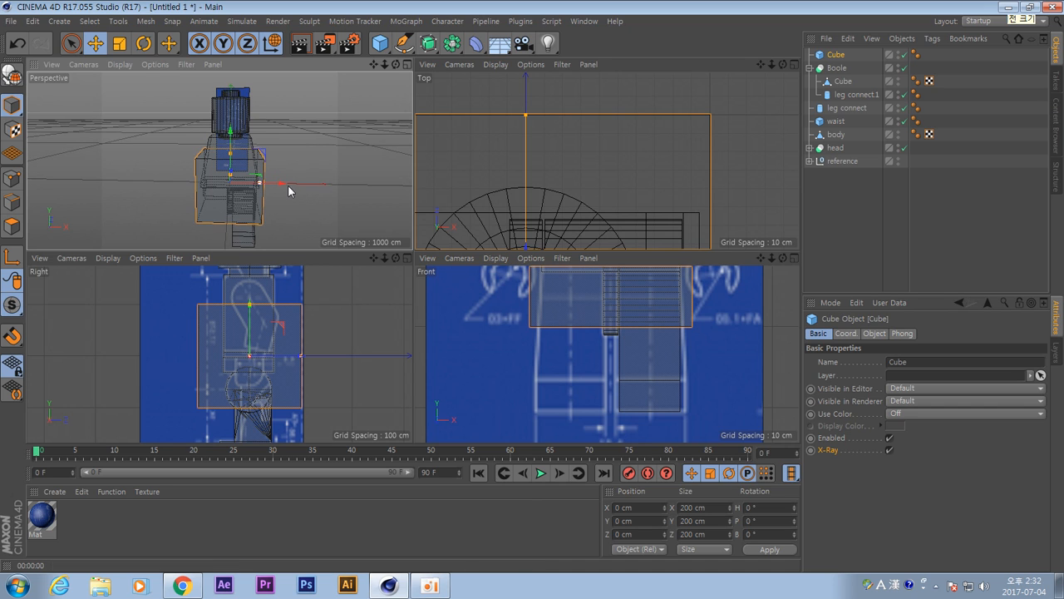
left_click_drag(288, 191, 347, 201)
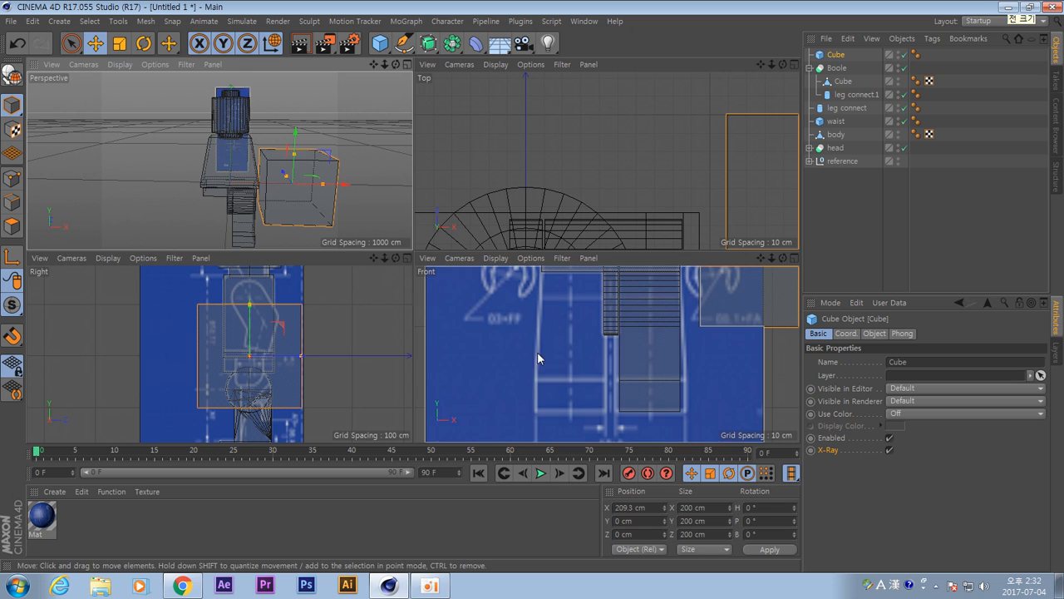
middle_click(303, 218)
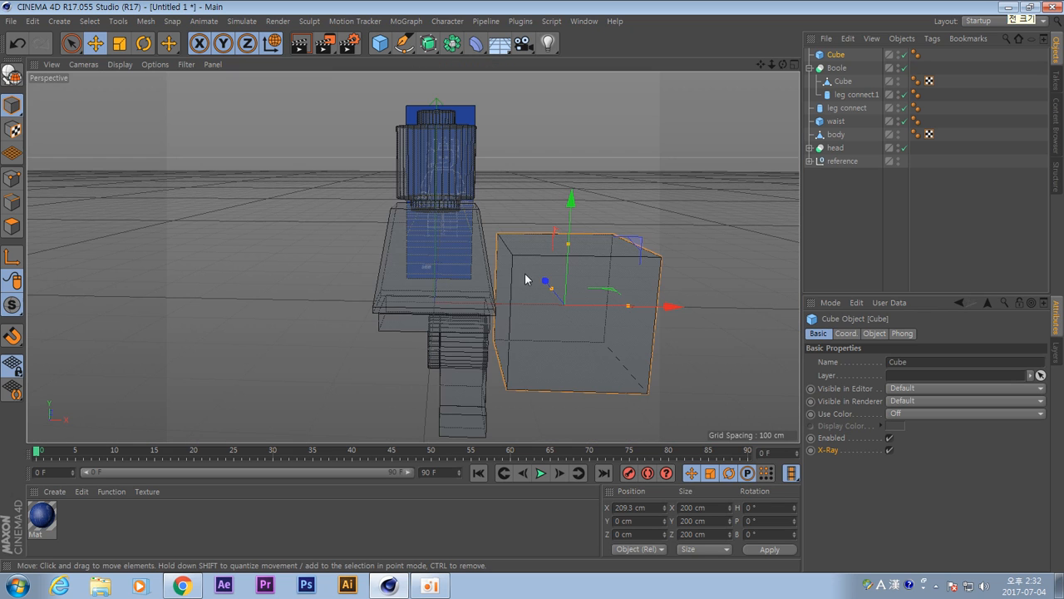
middle_click(499, 291)
middle_click(254, 355)
middle_click_drag(590, 271, 569, 335, "alt")
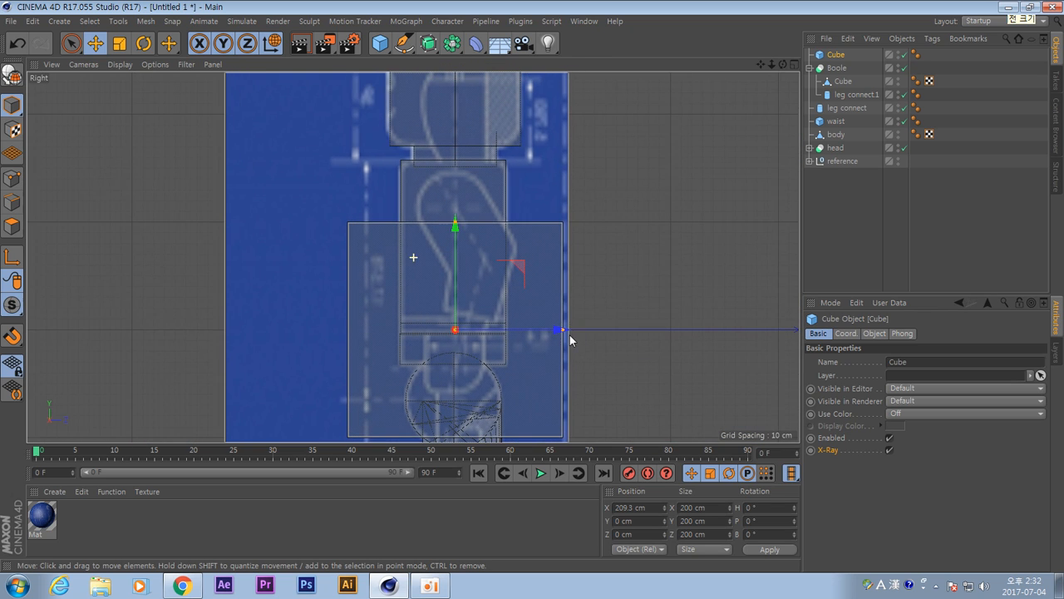
left_click_drag(455, 226, 454, 156)
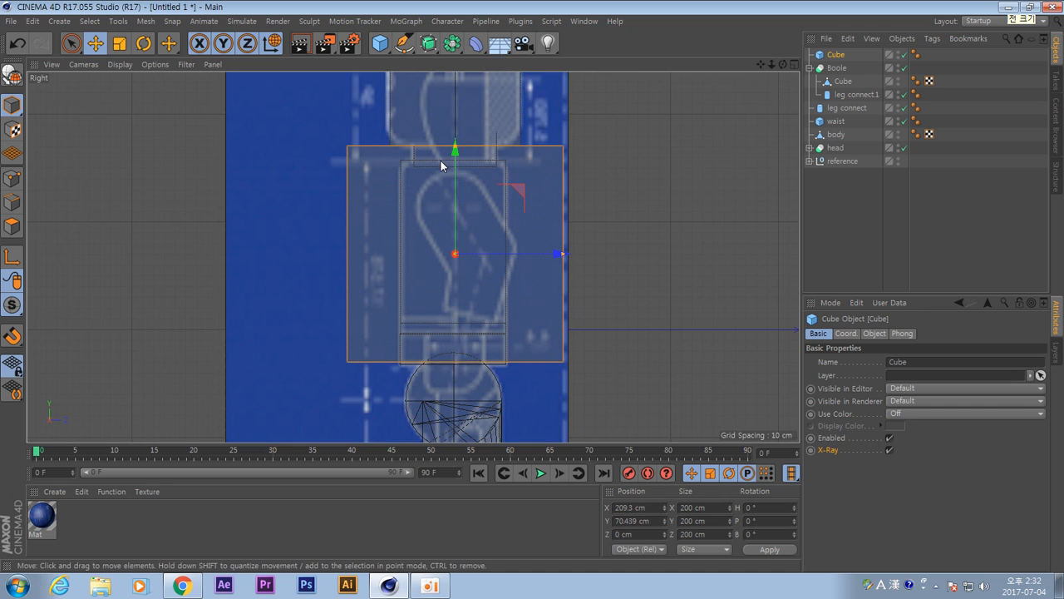
Make the arm cube editable and switch to edge editing.
left_click(17, 78)
mouse_move(592, 250)
middle_mouse_down("alt")
mouse_move(587, 271)
mouse_move(582, 261)
middle_mouse_up("alt")
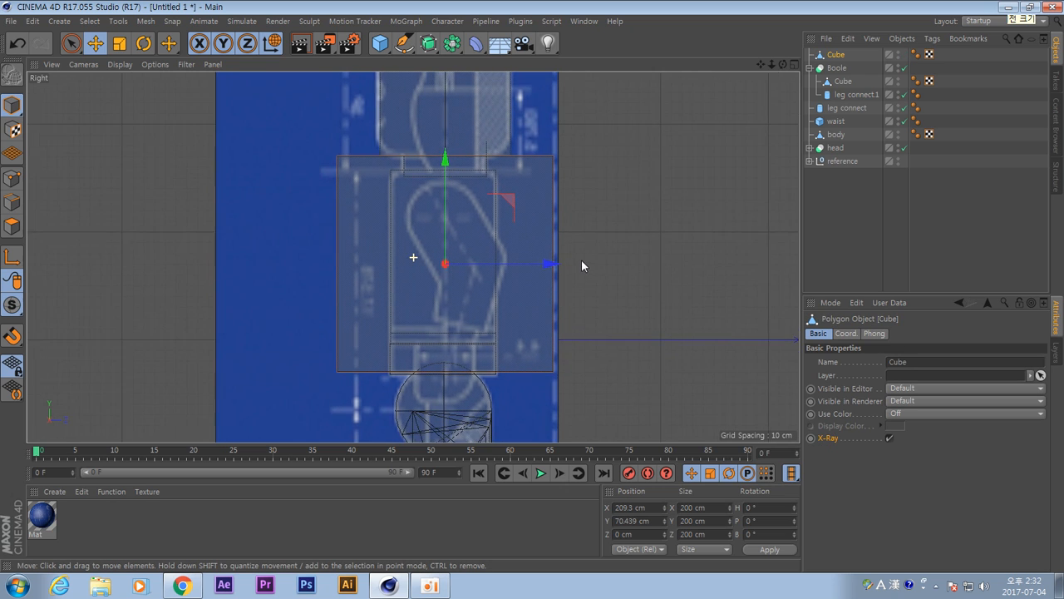
middle_click(581, 261)
left_click_drag(238, 191, 214, 193, "alt")
left_click(11, 203)
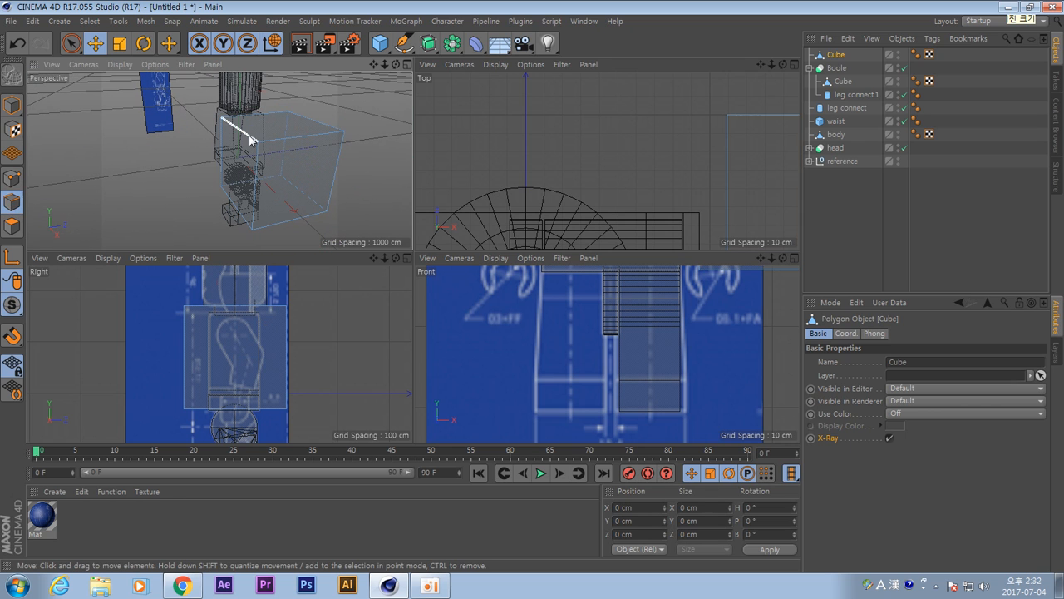
Move the cube's upper front edge onto the shoulder outline, at about Y 29.2 cm and Z -32.2 cm.
left_click(250, 139)
scroll(174, 349, "up", 5)
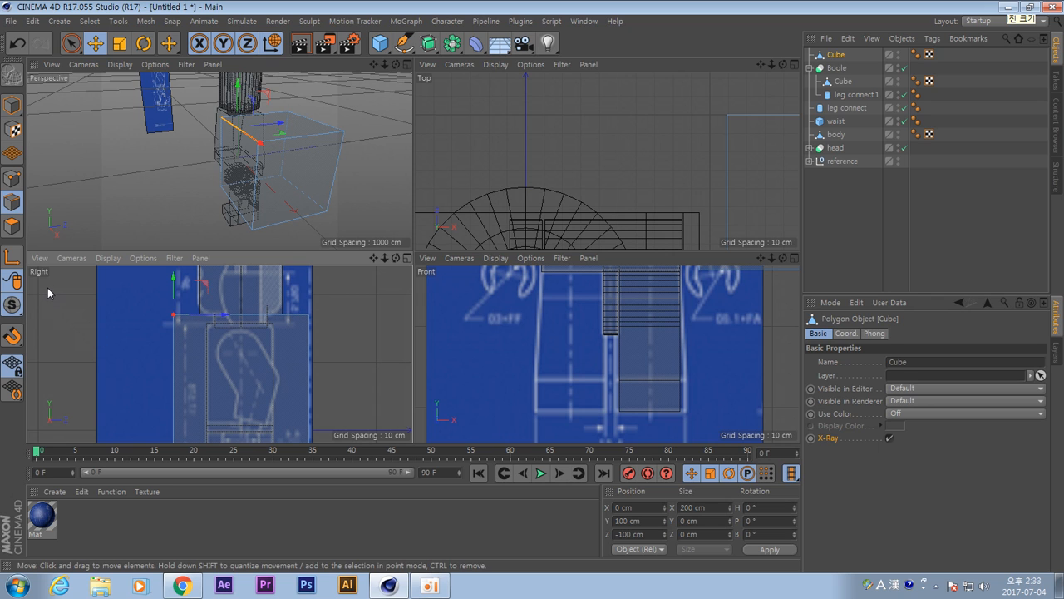
left_click_drag(263, 147, 285, 163)
key("ctrl+z")
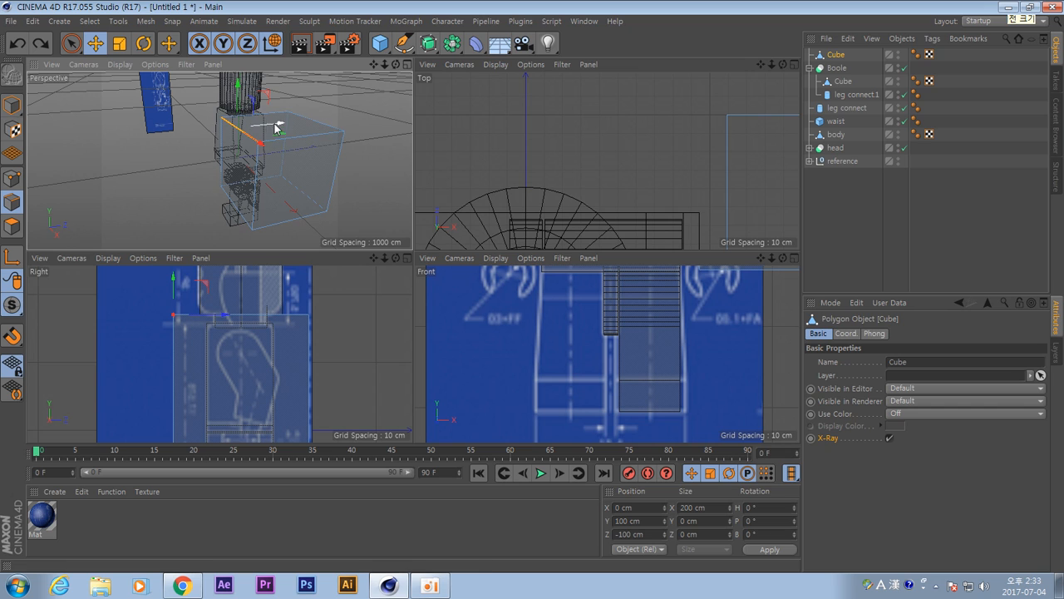
left_click_drag(207, 287, 252, 334)
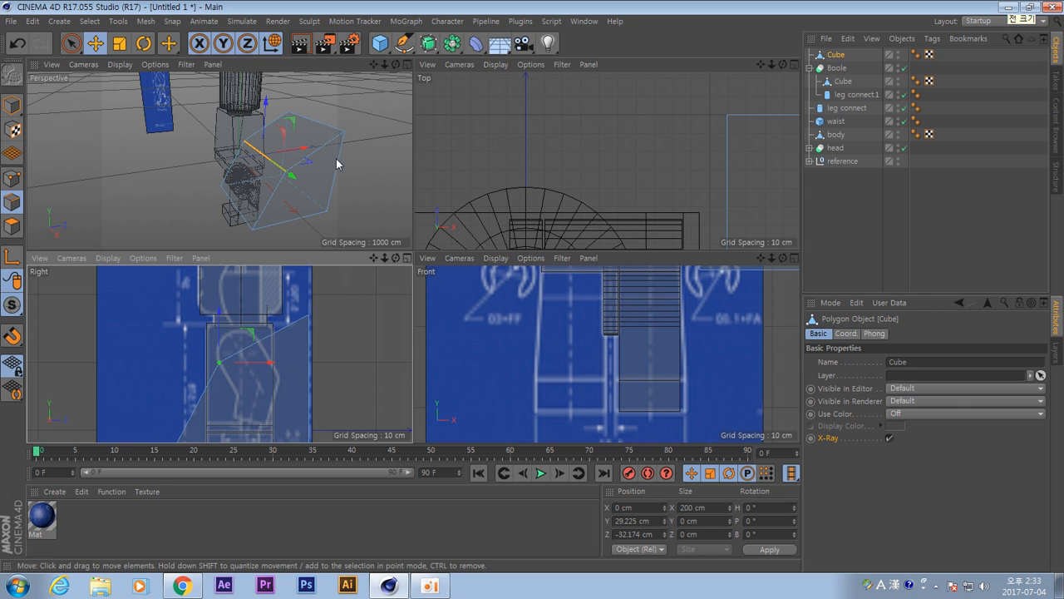
Move the cube's upper rear edge onto the arm outline, at about Y 65.6 cm and Z 23.3 cm.
left_click(323, 131)
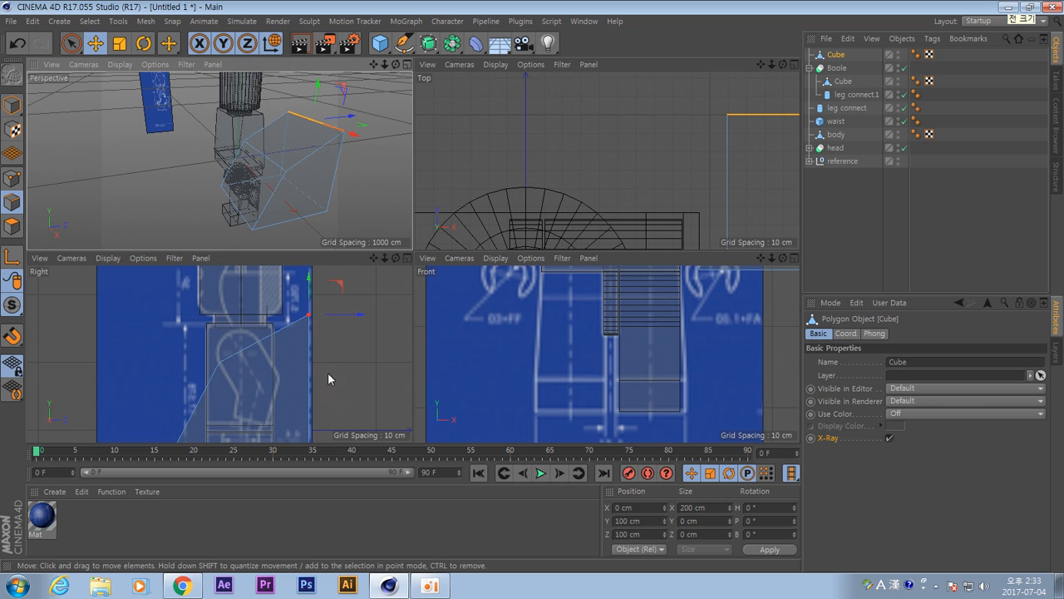
left_click_drag(337, 286, 286, 312)
scroll(292, 137, "up", 3)
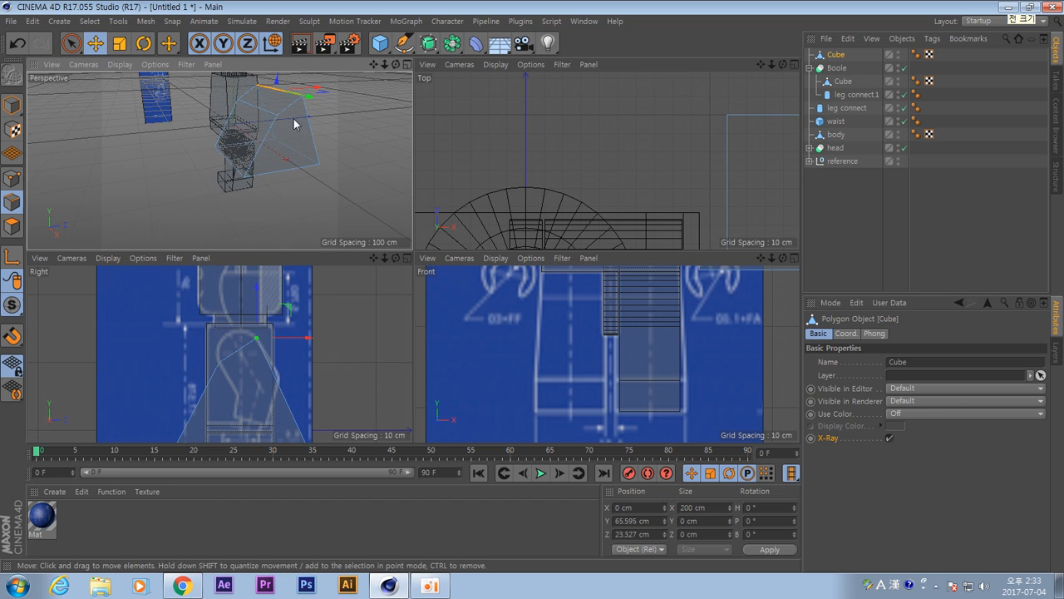
Move the cube's lower front edge to the wrist in the drawing, at about Y -51.5 cm and Z -10.5 cm.
left_click(231, 162)
middle_click_drag(311, 407, 328, 329, "alt")
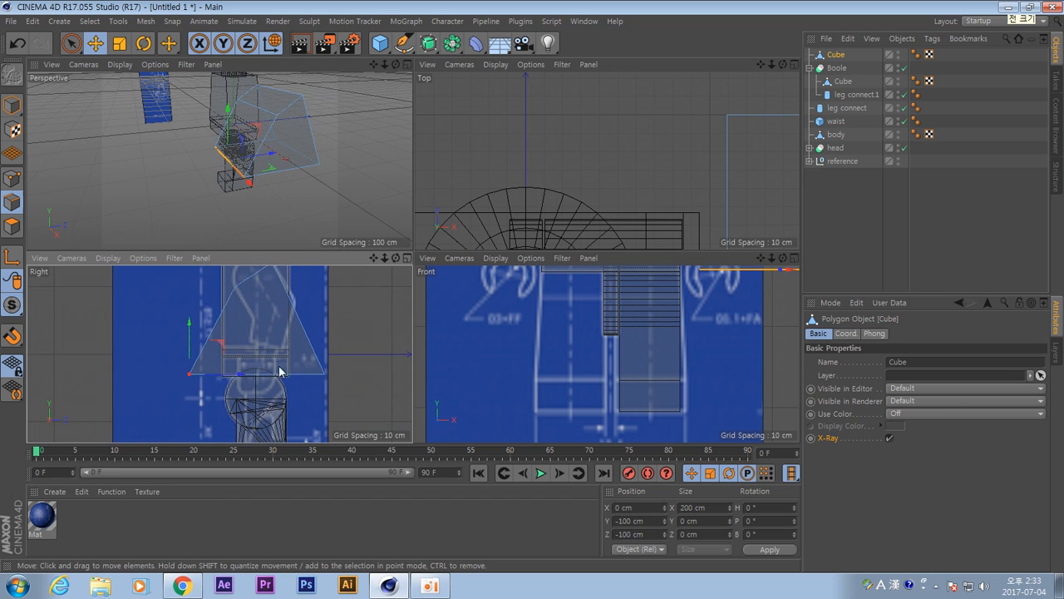
right_click_drag(236, 380, 252, 386, "alt")
left_click_drag(218, 346, 285, 303)
middle_click_drag(323, 293, 295, 327, "alt")
Move the cube's lower rear edge to the other side of the wrist, at about Y -64.9 cm and Z 38.1 cm.
left_click_drag(220, 161, 355, 214, "alt")
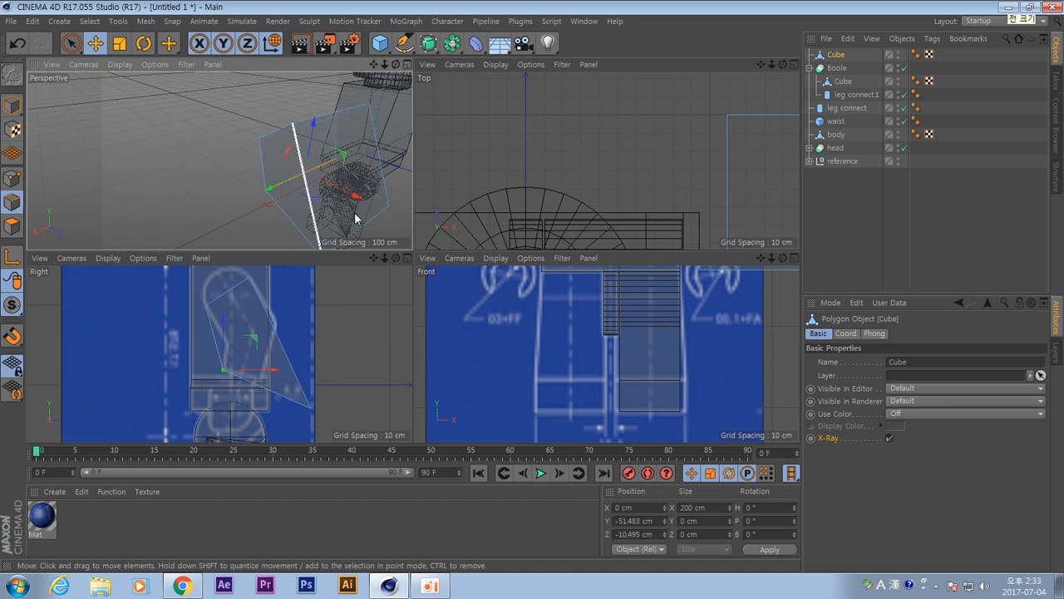
left_click_drag(339, 373, 293, 352)
mouse_move(336, 321)
middle_mouse_down("alt")
mouse_move(342, 350)
mouse_move(343, 339)
middle_mouse_up("alt")
left_click_drag(220, 174, 318, 176, "alt")
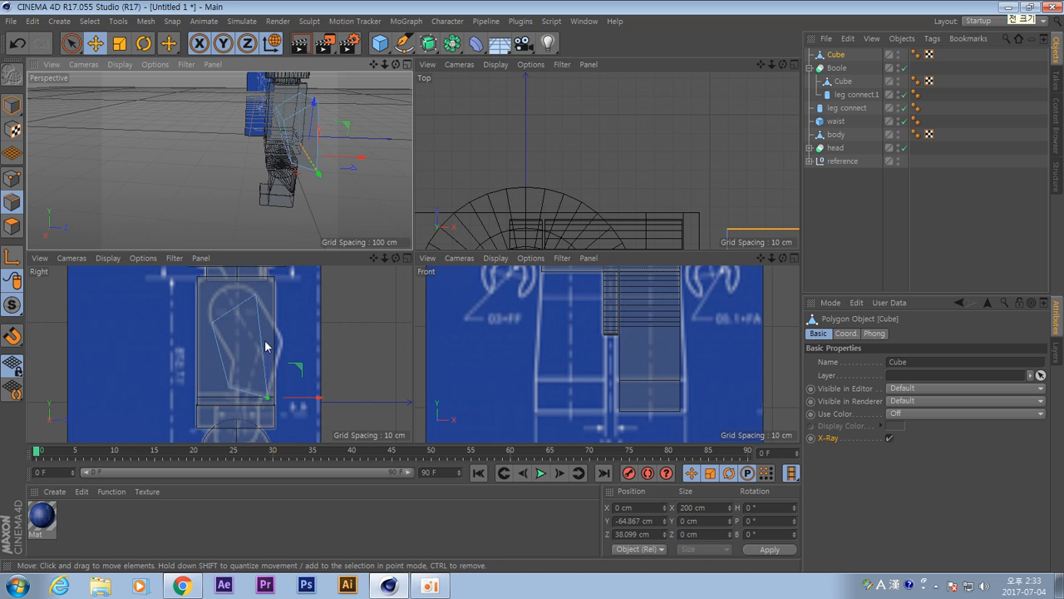
middle_click_drag(349, 366, 344, 328, "alt")
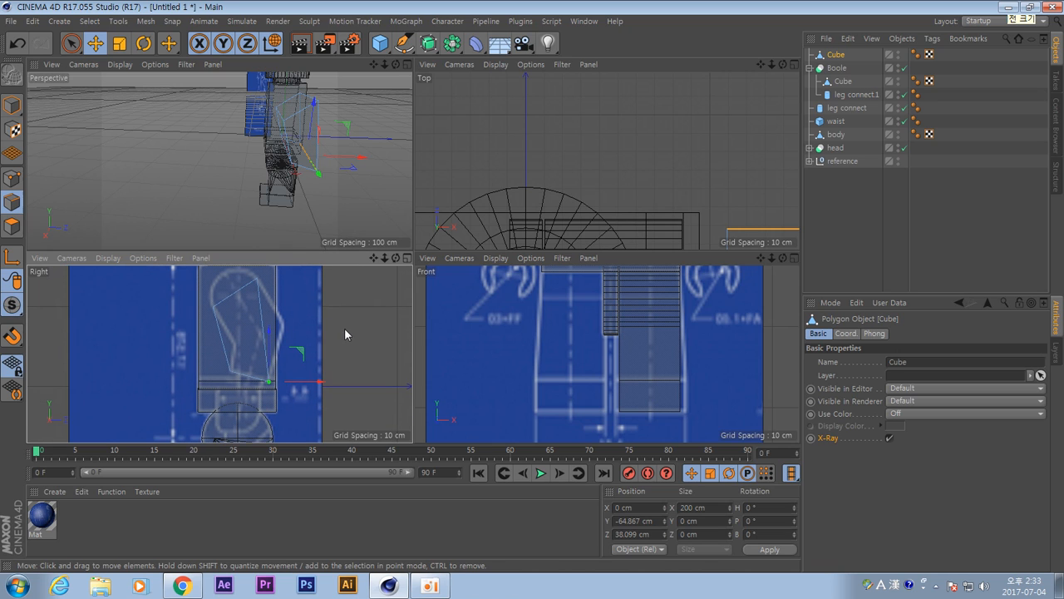
Select all polygons of the arm block and cut a loop across its middle with the Knife in Loop mode.
left_click(16, 227)
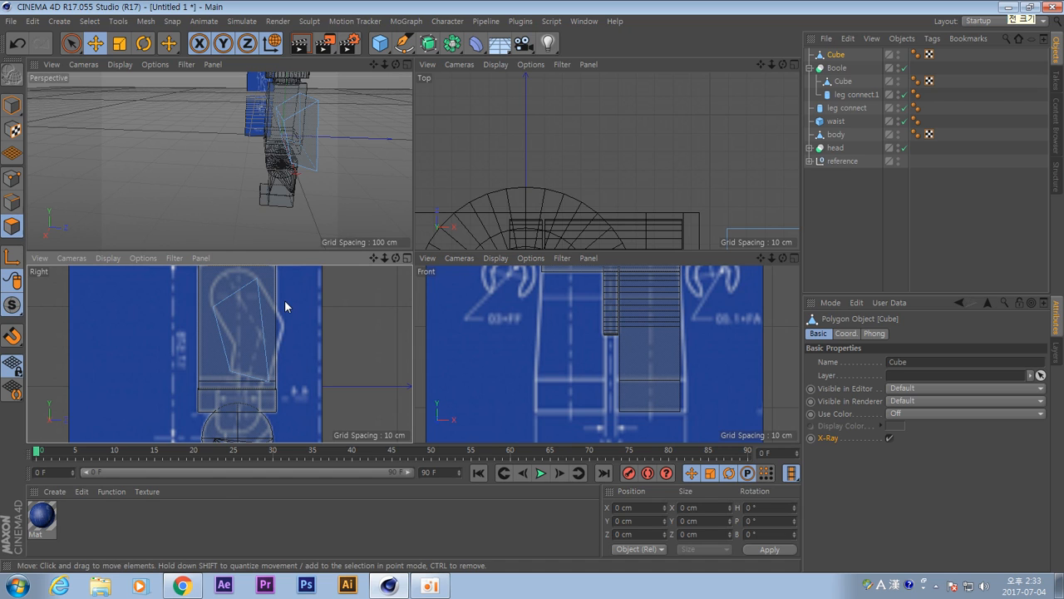
key("ctrl+a")
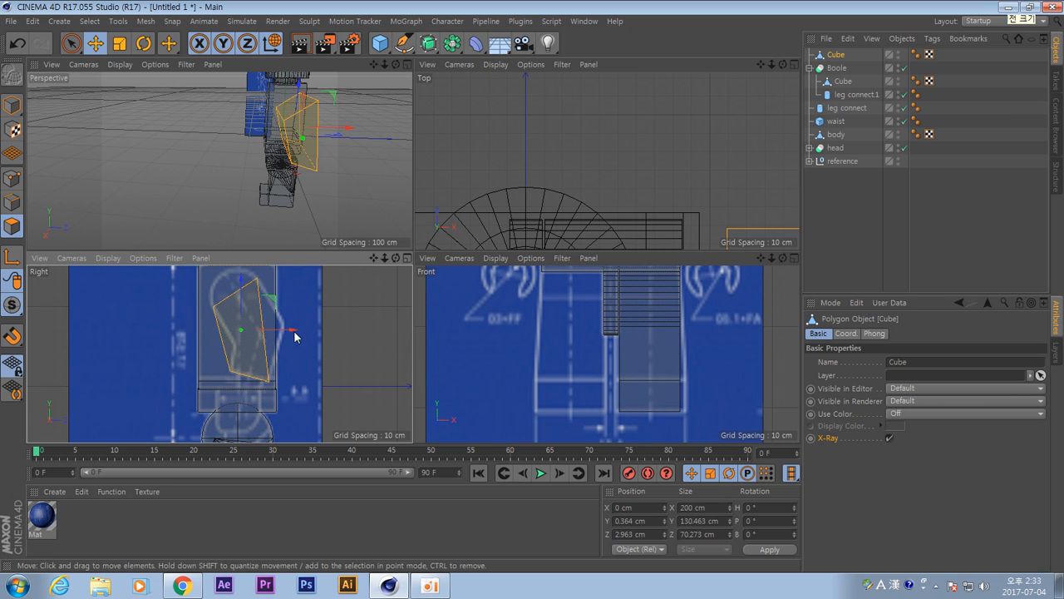
right_click(360, 310)
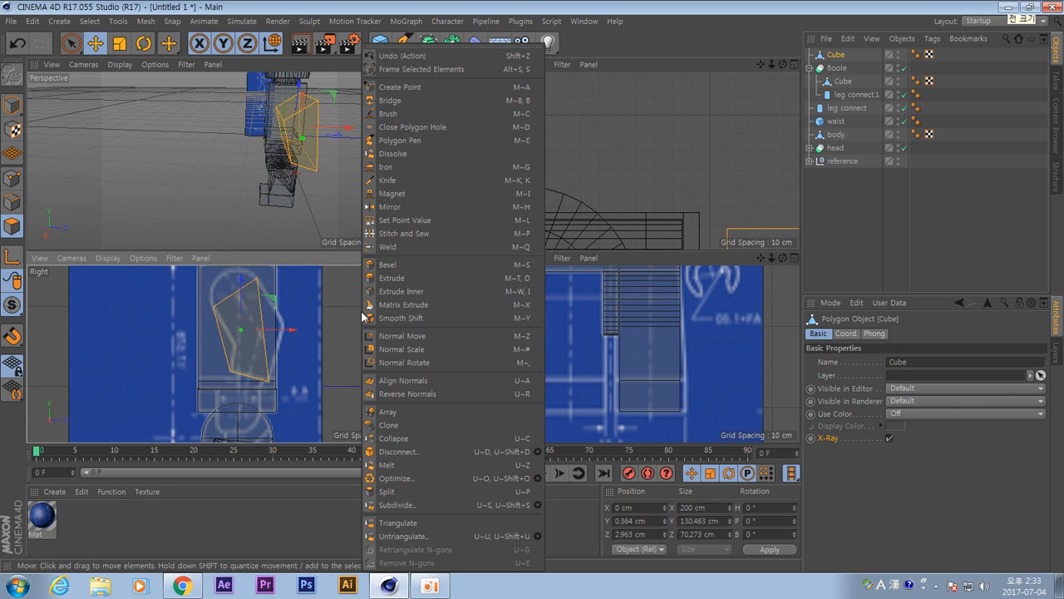
left_click(388, 180)
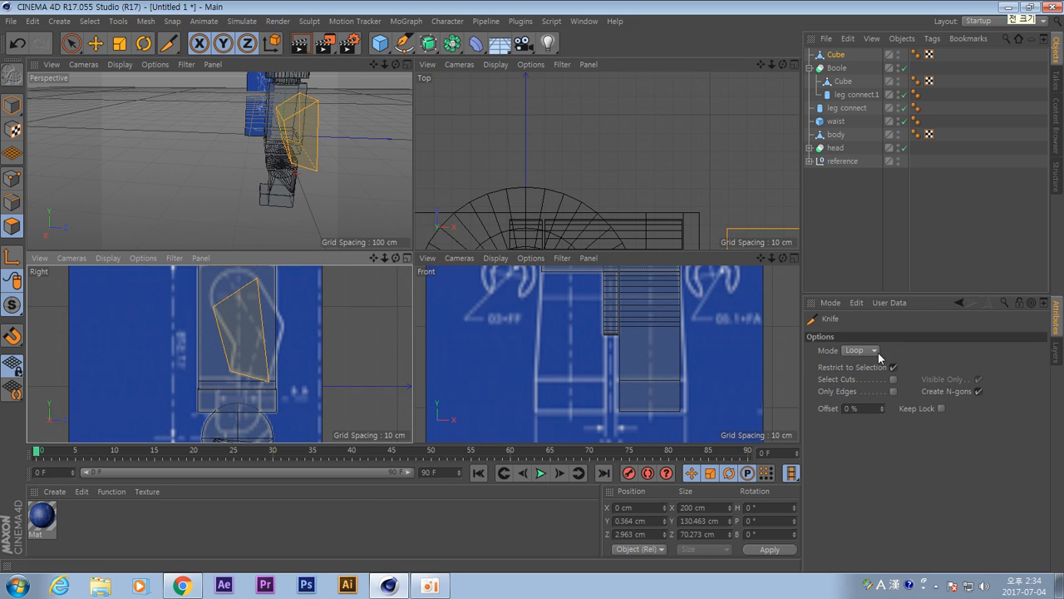
left_click(263, 332)
left_click_drag(277, 176, 305, 193, "alt")
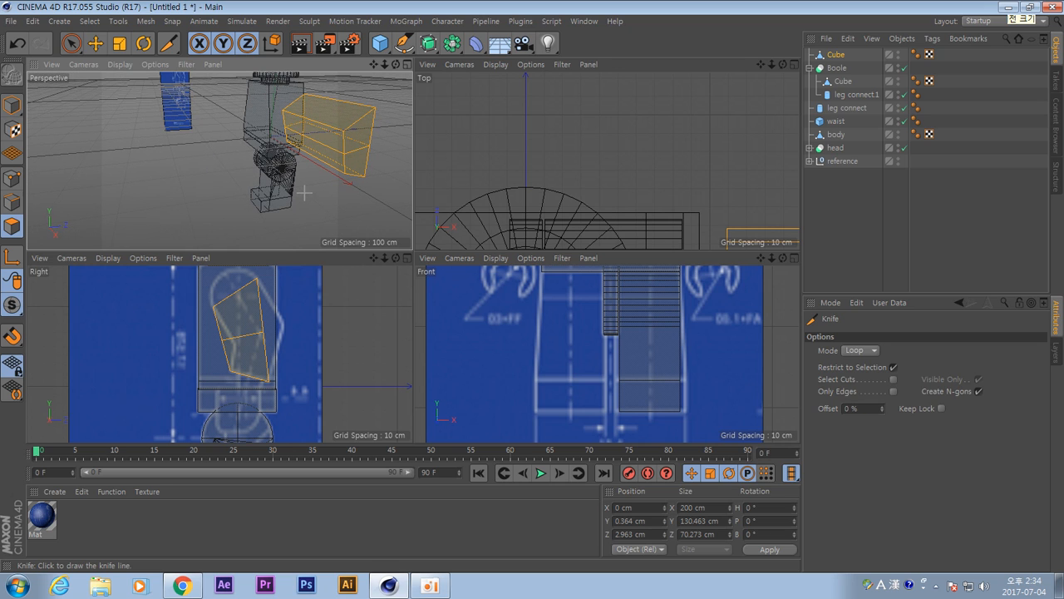
Move the front edge of the new loop to the inner elbow, at about Y -19.3 cm and Z -4.2 cm.
left_click(11, 202)
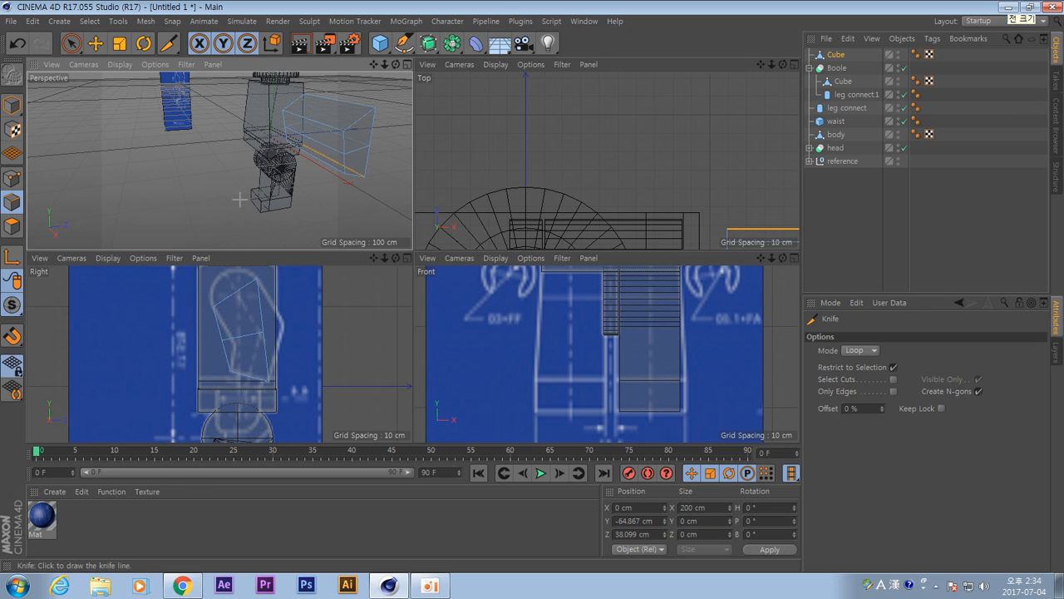
left_click_drag(323, 204, 306, 209, "alt")
key("space")
key("space")
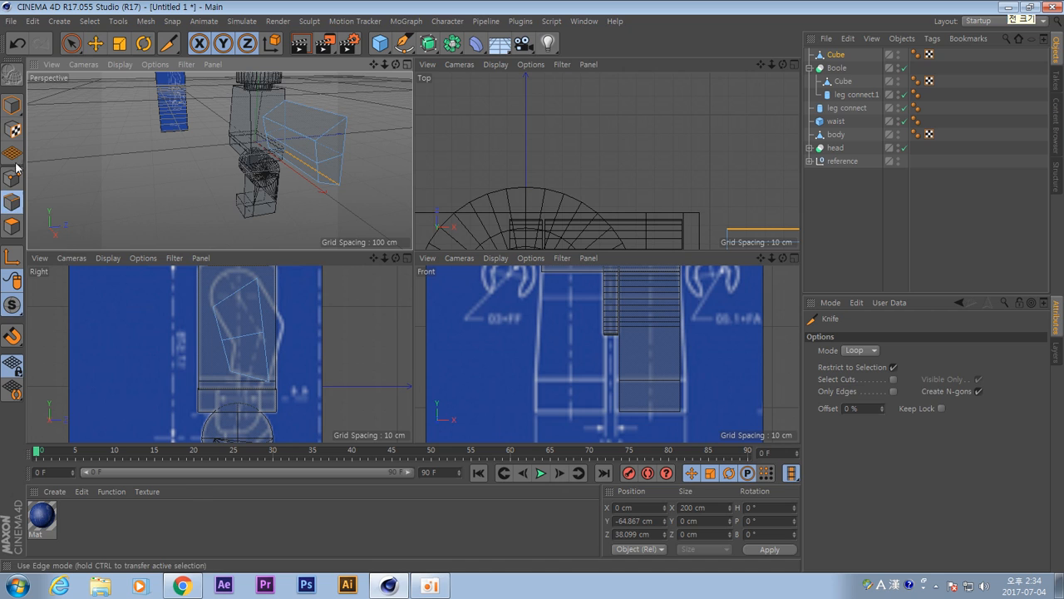
left_click(95, 43)
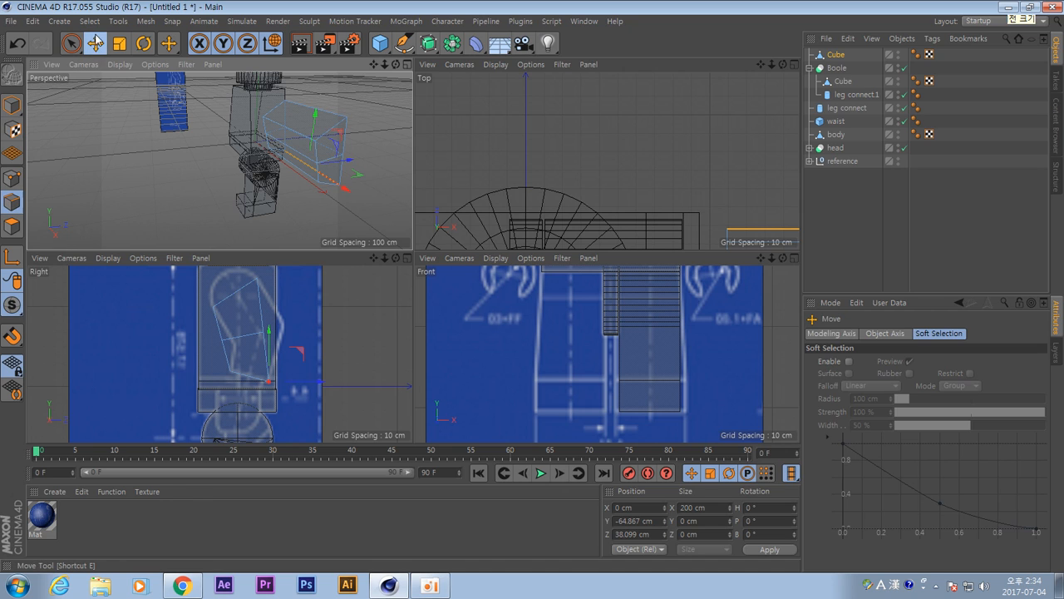
left_click(304, 158)
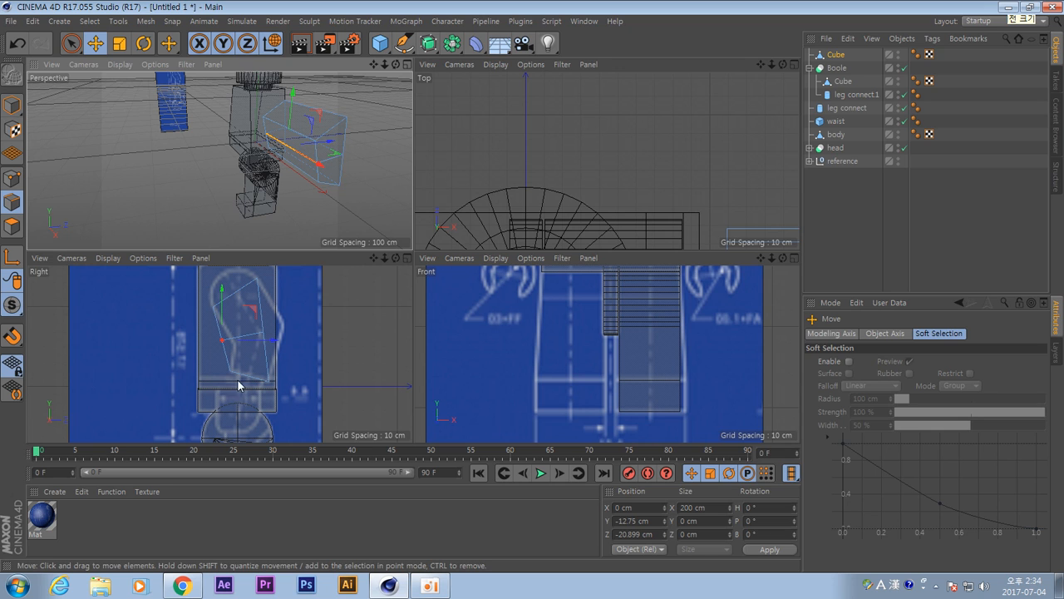
scroll(238, 382, "up", 2)
left_click_drag(260, 300, 270, 306)
Move the rear edge of the loop out to the outer elbow outline and clear the selection.
left_click_drag(391, 172, 241, 189, "alt")
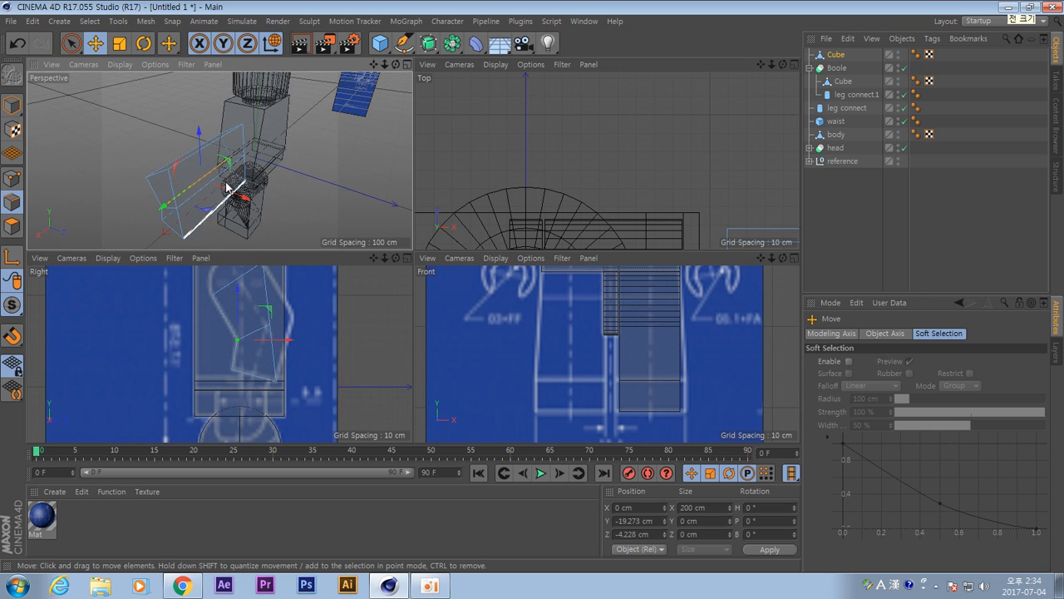
left_click(209, 184)
left_click_drag(301, 292, 323, 285)
left_click(347, 356)
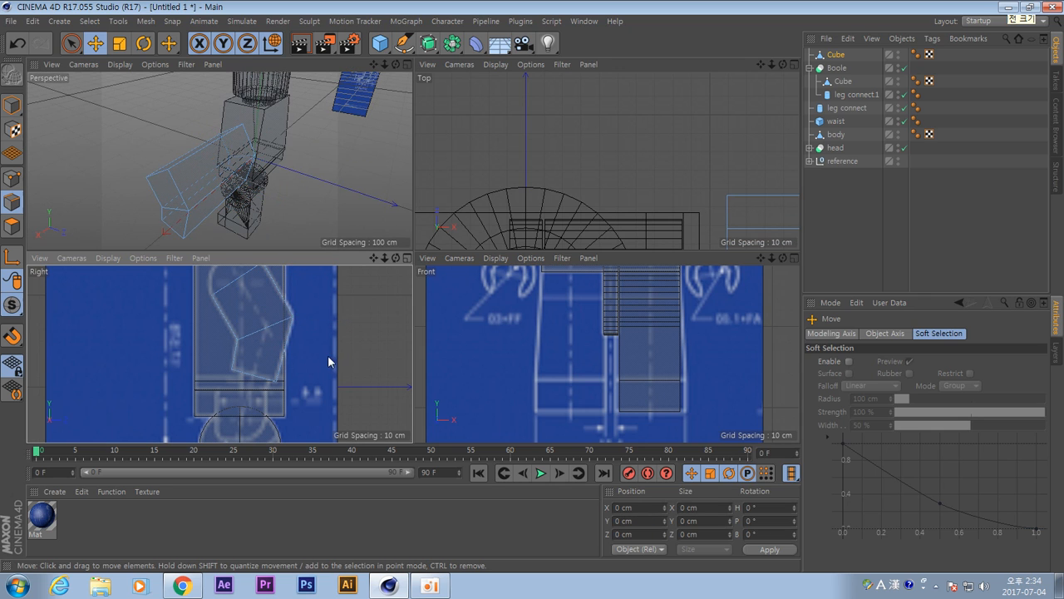
scroll(328, 355, "down", 5)
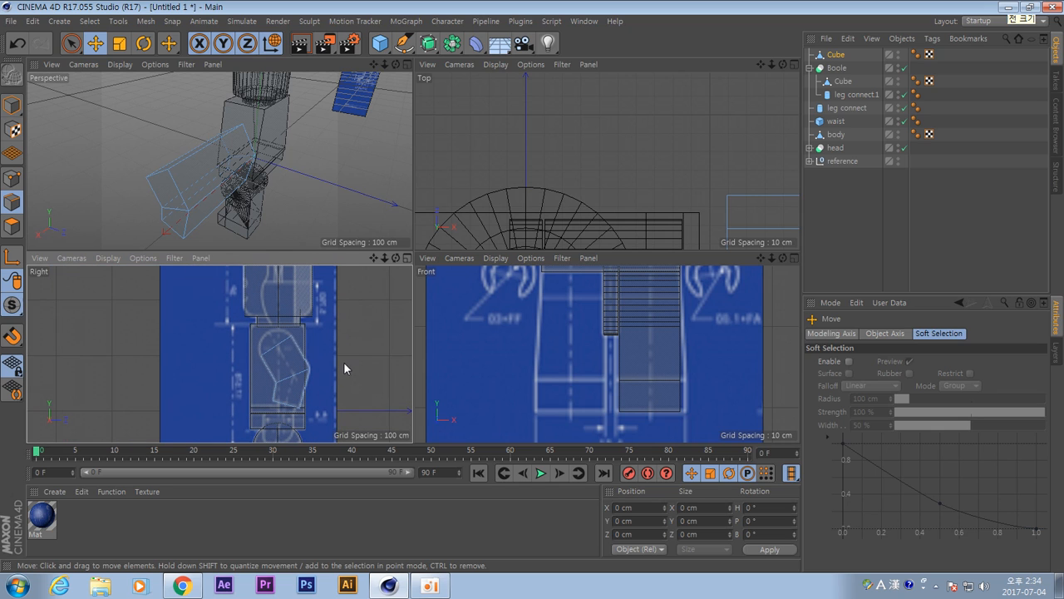
mouse_move(349, 362)
middle_mouse_down("alt")
mouse_move(355, 322)
mouse_move(348, 359)
middle_mouse_up("alt")
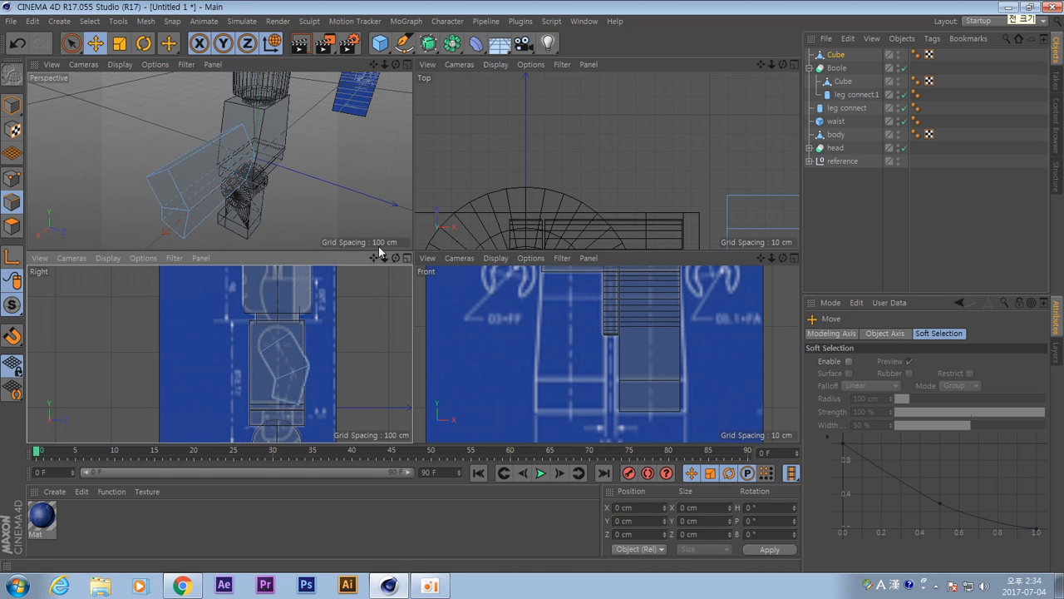
Select all polygons of the arm block and cut two lengthwise loops along it with the Knife in Loop mode.
middle_click_drag(326, 377, 315, 357, "alt")
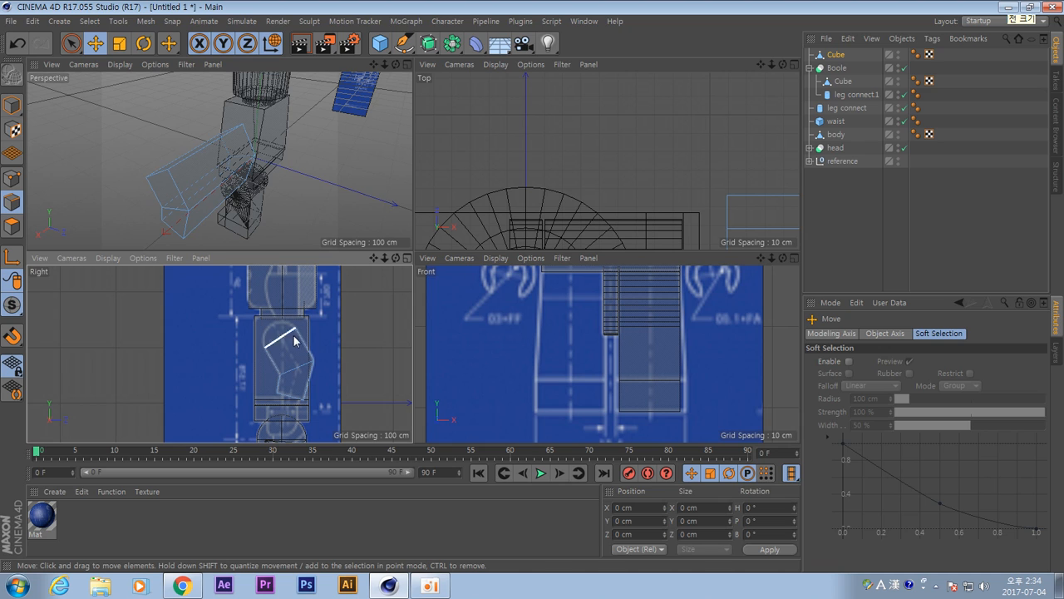
scroll(241, 358, "up", 5)
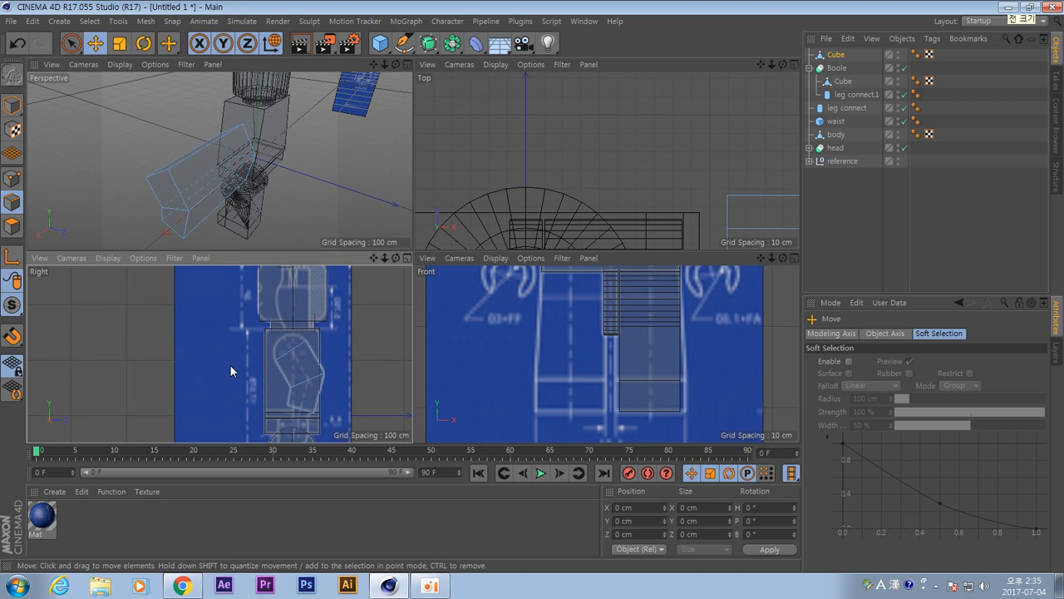
middle_click_drag(385, 329, 268, 329, "alt")
left_click(12, 225)
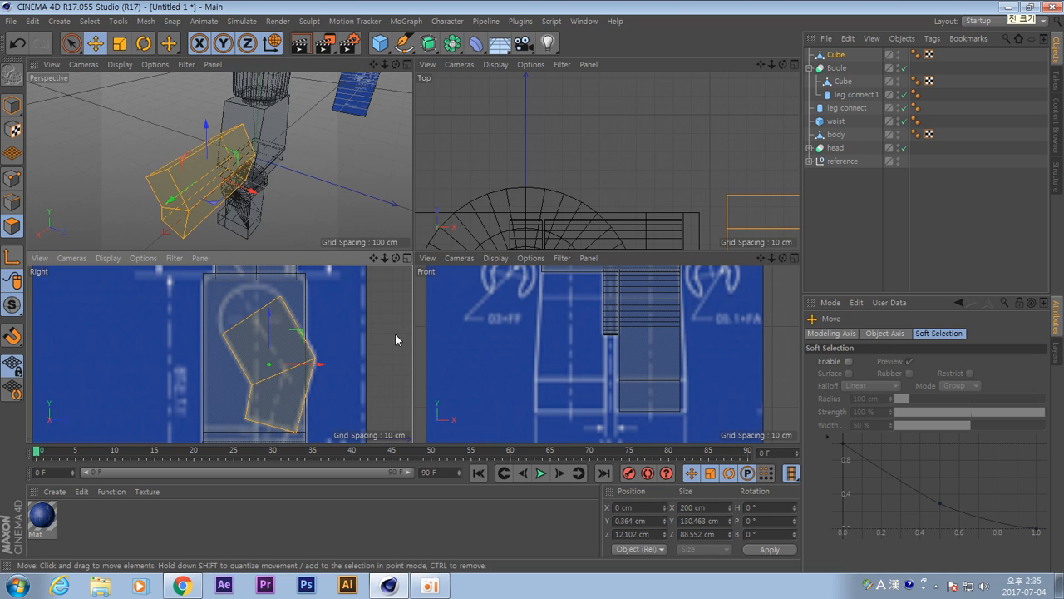
right_click(354, 320)
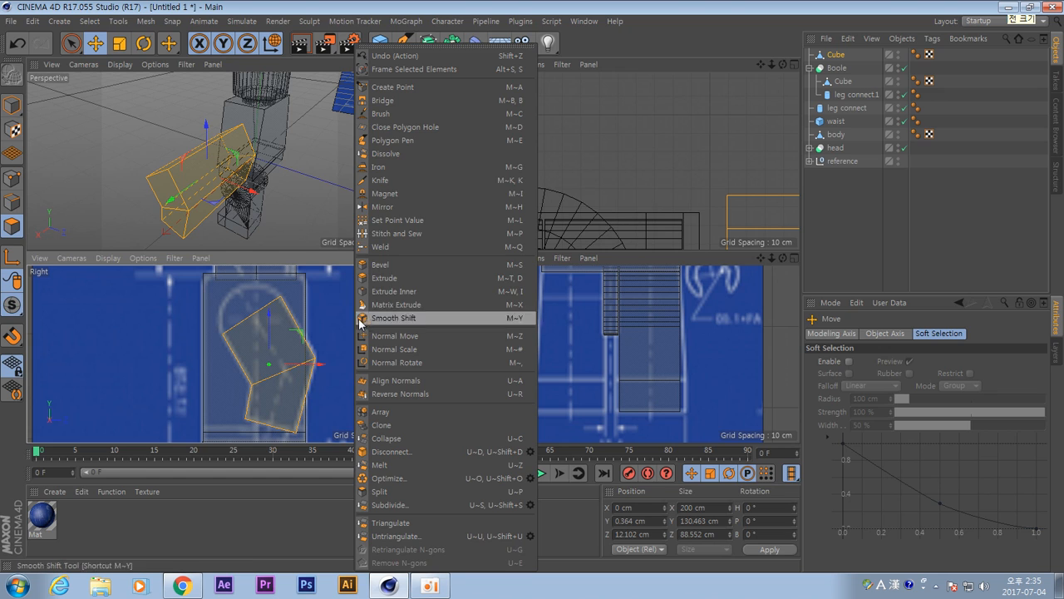
left_click(393, 180)
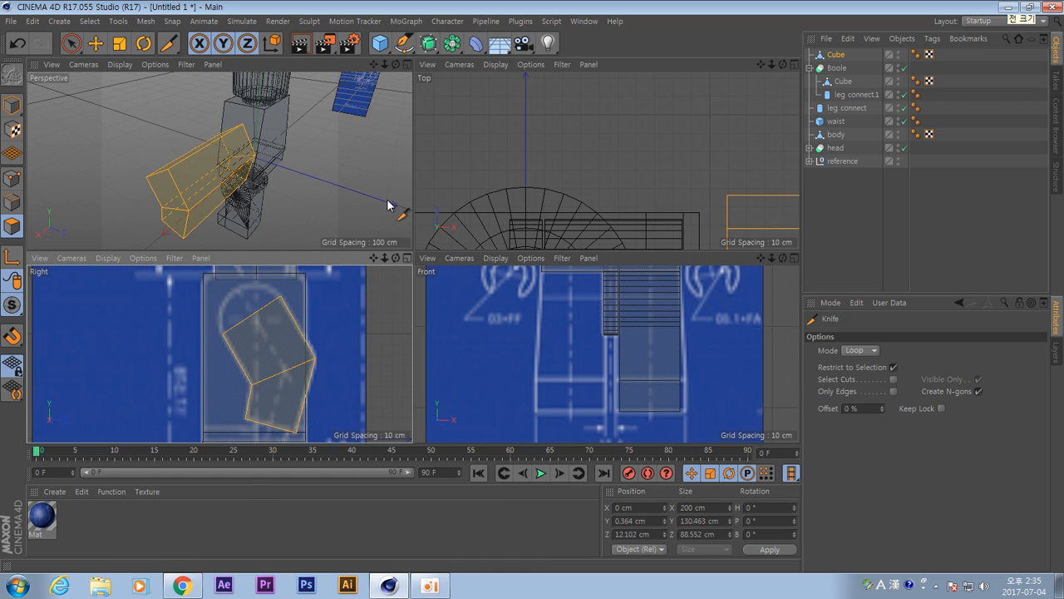
left_click(253, 315)
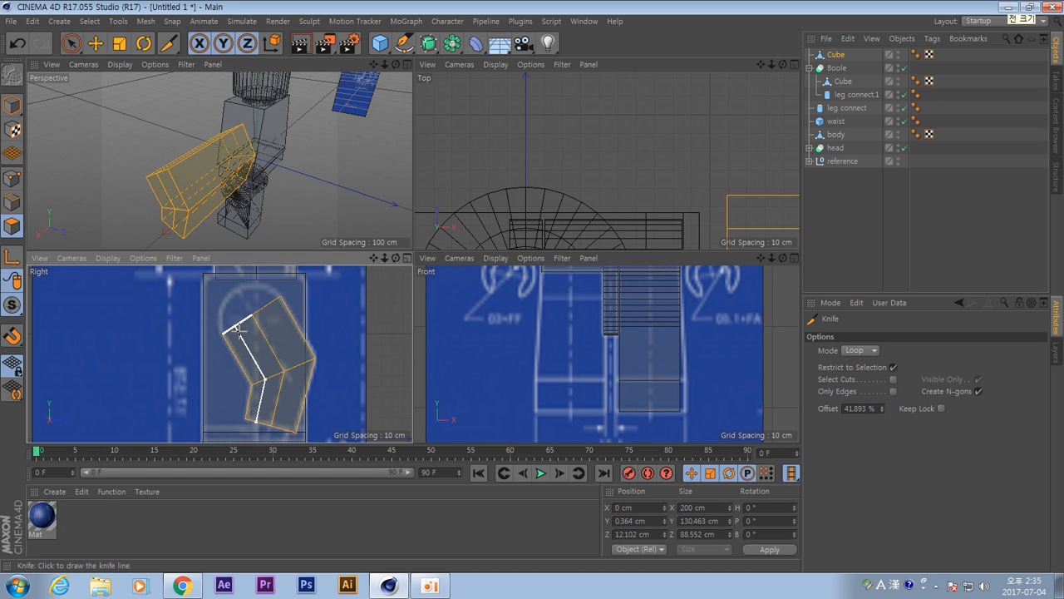
left_click(239, 329)
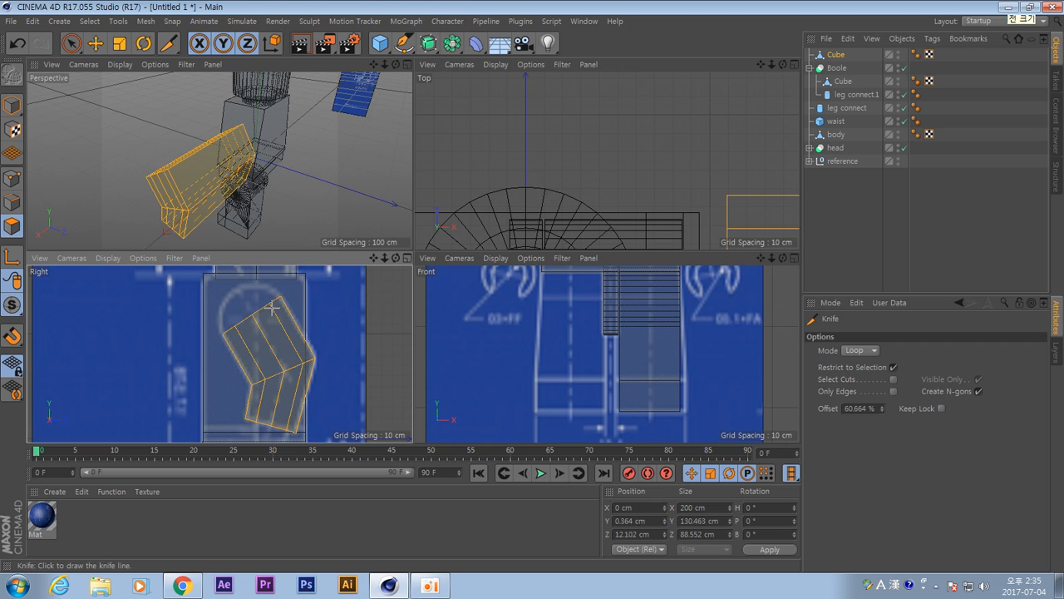
left_click_drag(310, 210, 370, 193, "alt")
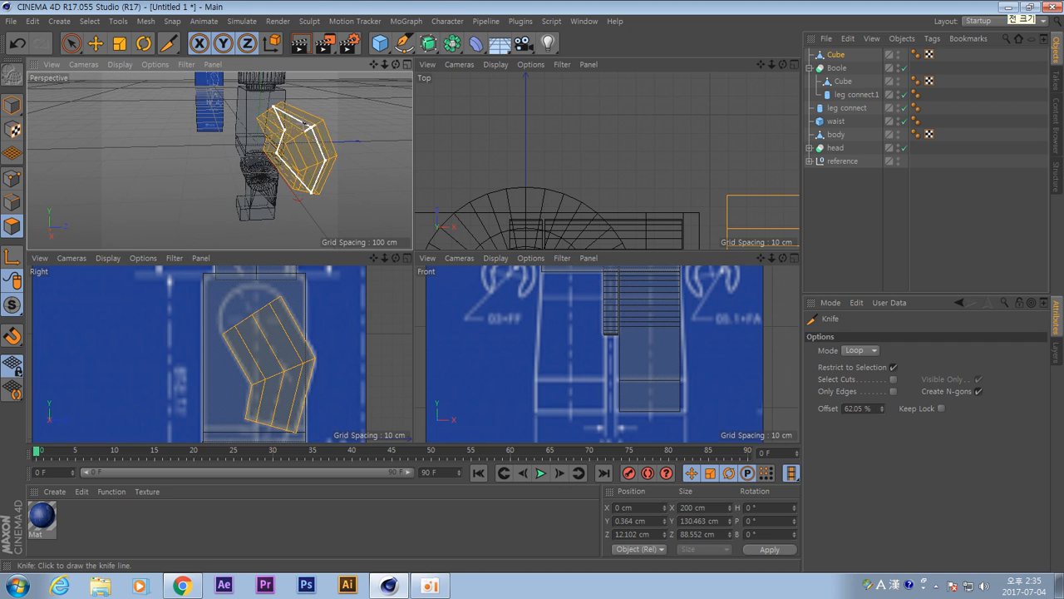
key("e")
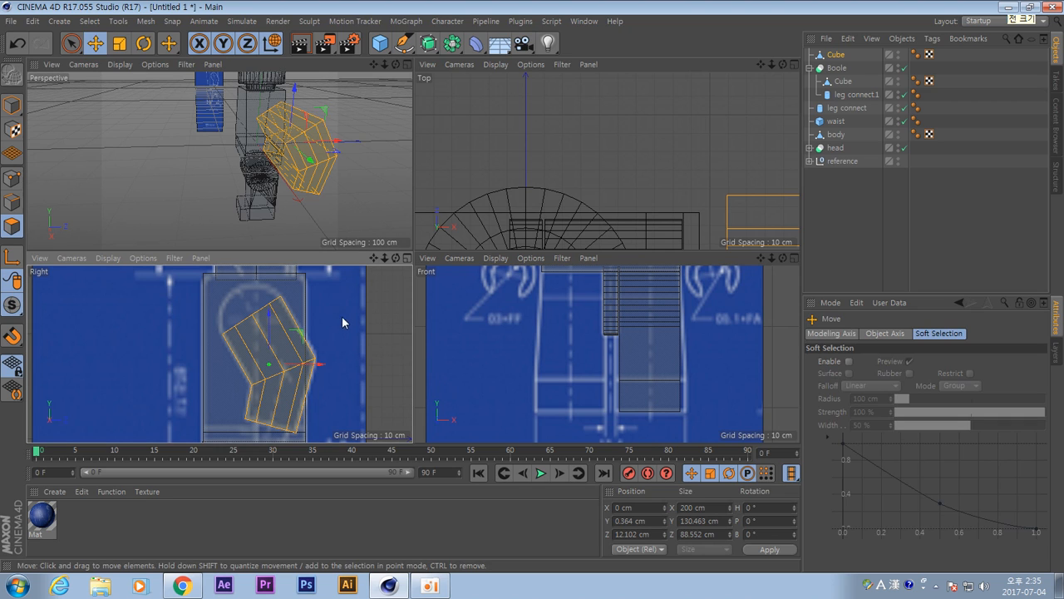
Move the front loop's edge at the shoulder end up to the rounded blueprint outline, at about Y 72.5 cm and Z -19.7 cm.
middle_click_drag(363, 338, 351, 339, "alt")
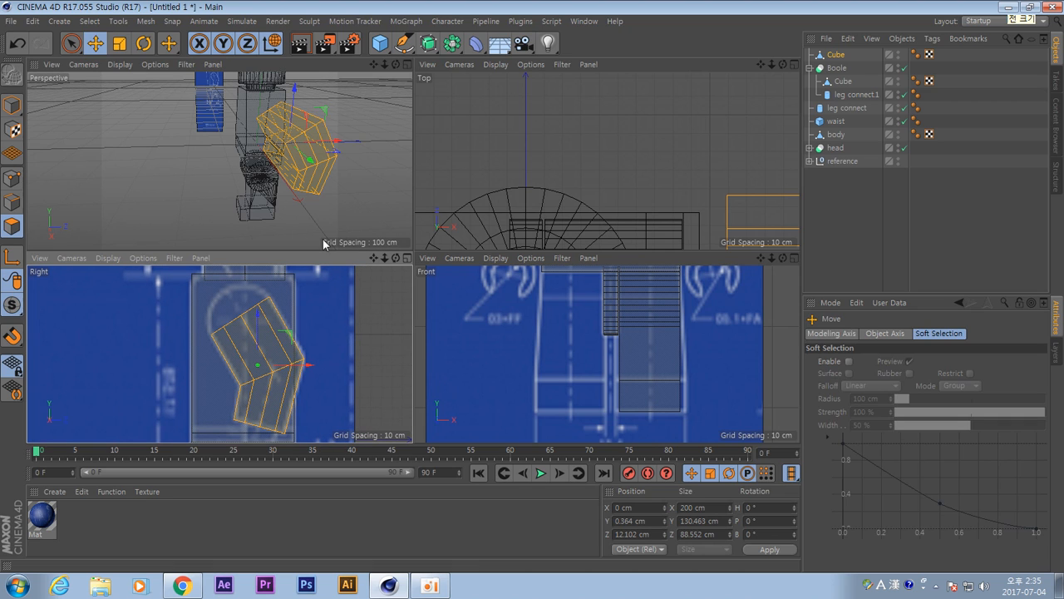
left_click(337, 173)
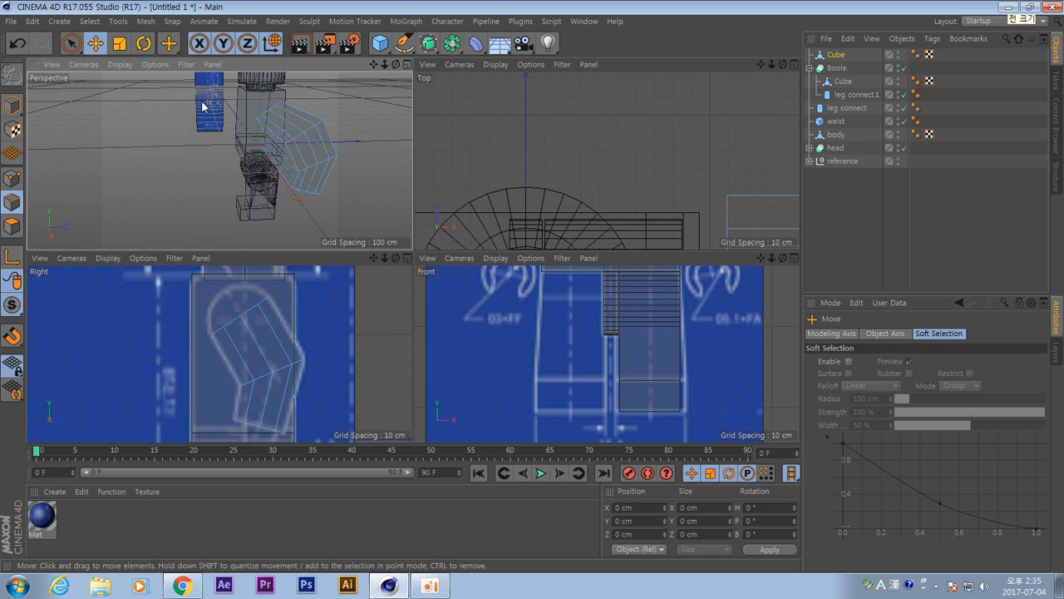
left_click(274, 126)
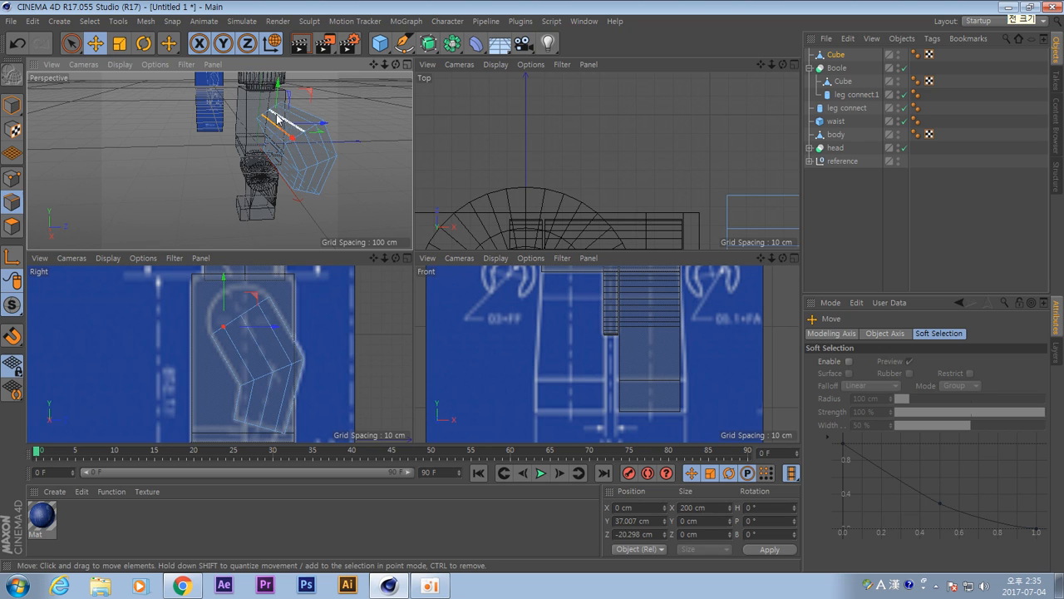
left_click_drag(281, 119, 319, 130)
middle_click_drag(267, 333, 302, 381)
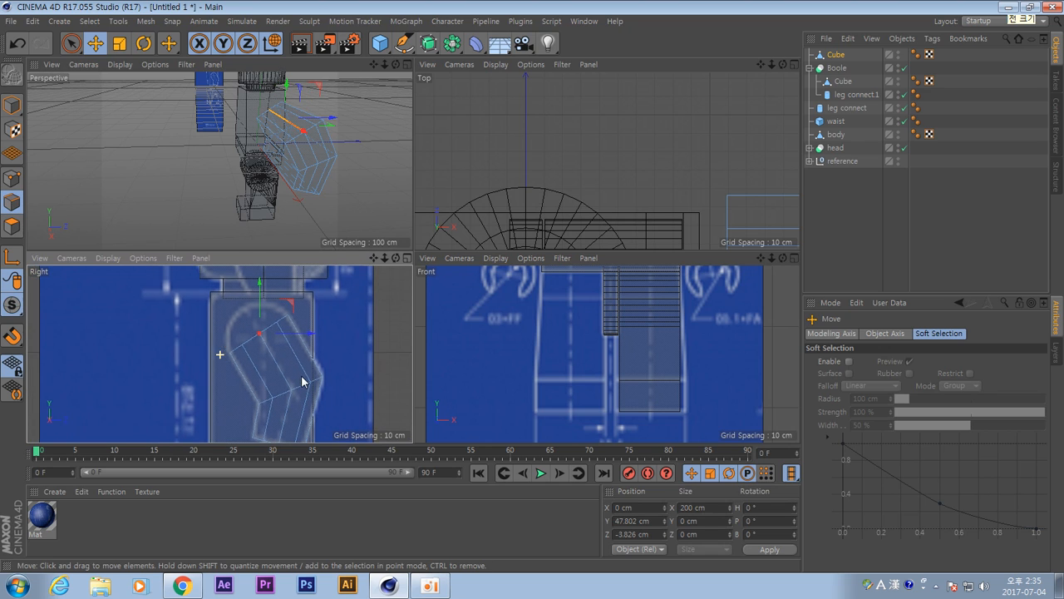
left_click_drag(295, 304, 275, 280)
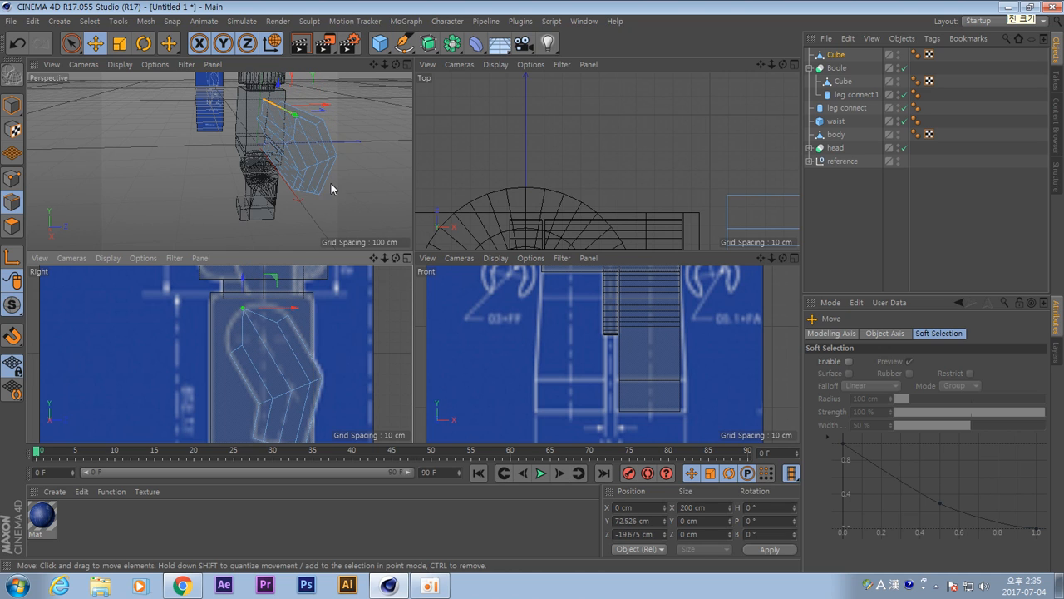
Move the front corner edge of the shoulder end out to the blueprint outline, at about Y 53.5 cm and Z -32.3 cm.
left_click(287, 134)
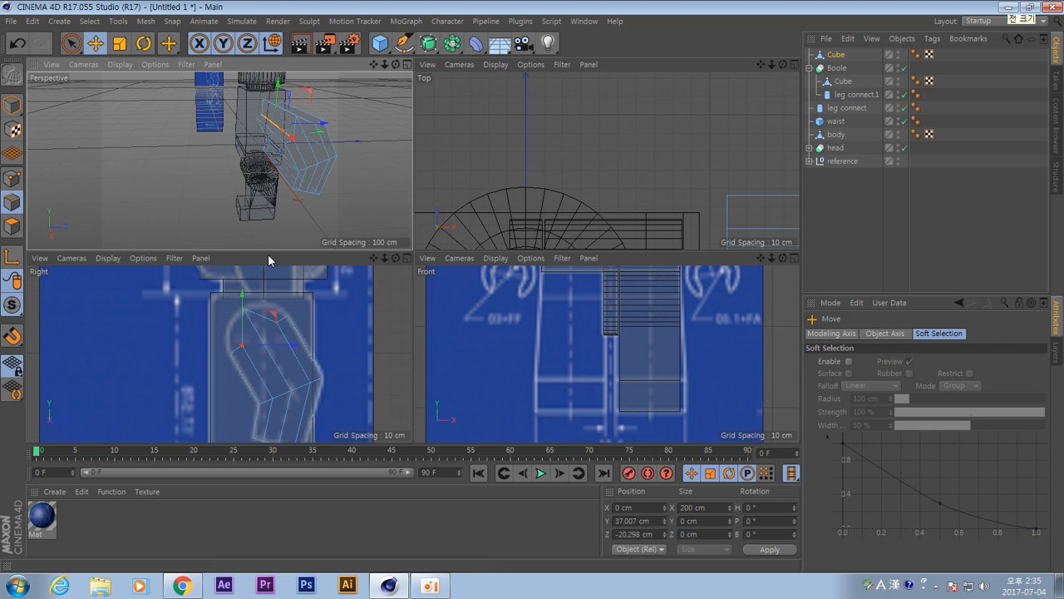
left_click_drag(278, 311, 264, 301)
left_click_drag(336, 141, 279, 187, "alt")
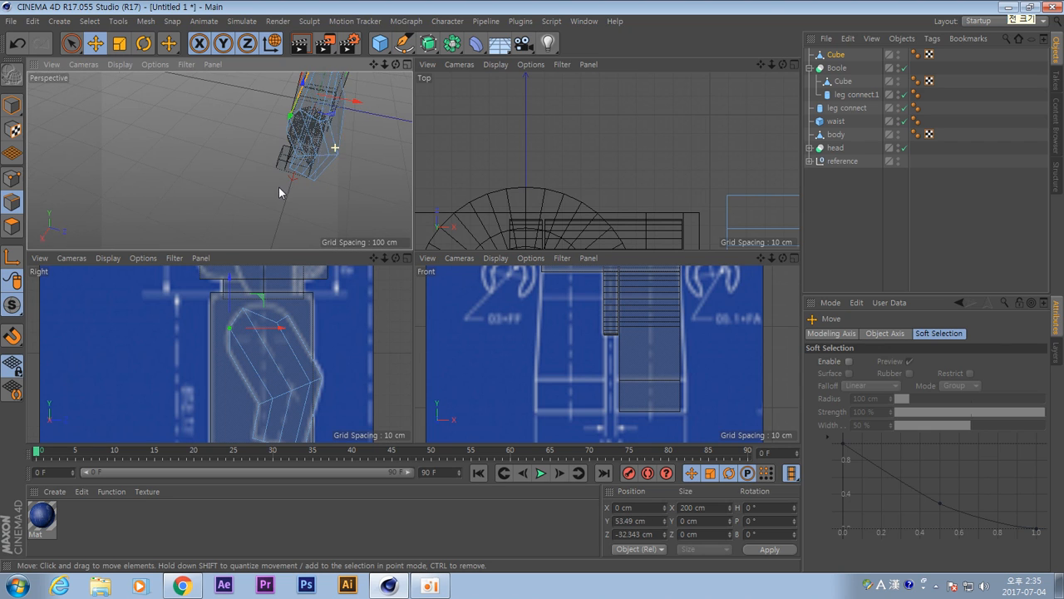
Move the rear loop's edge at the shoulder end up to the top of the outline, at about Y 75.1 cm and Z 3.8 cm.
left_click(324, 101)
left_click_drag(307, 291, 299, 274)
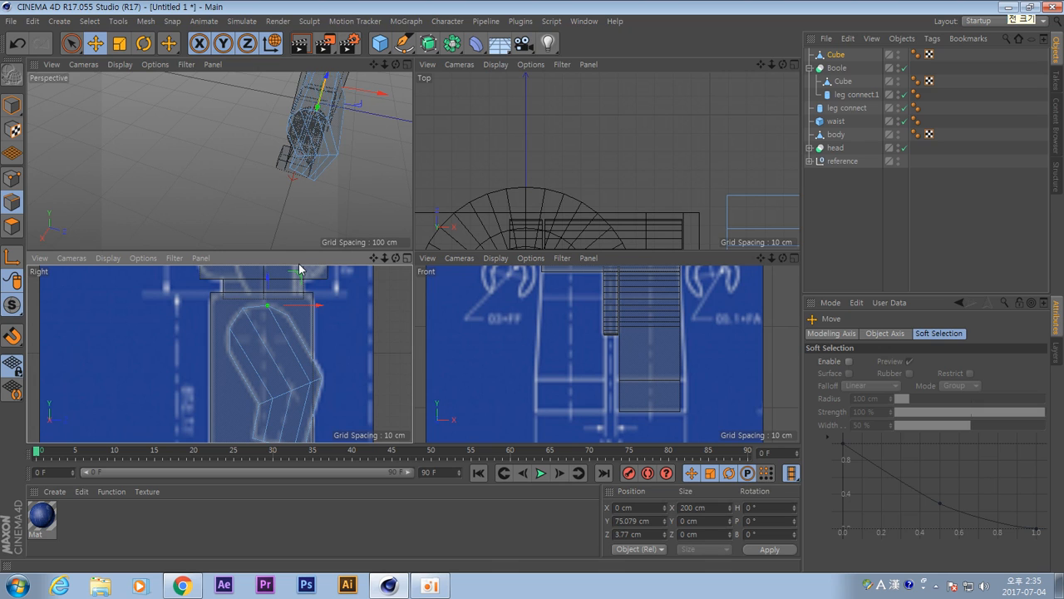
middle_click_drag(355, 388, 330, 346)
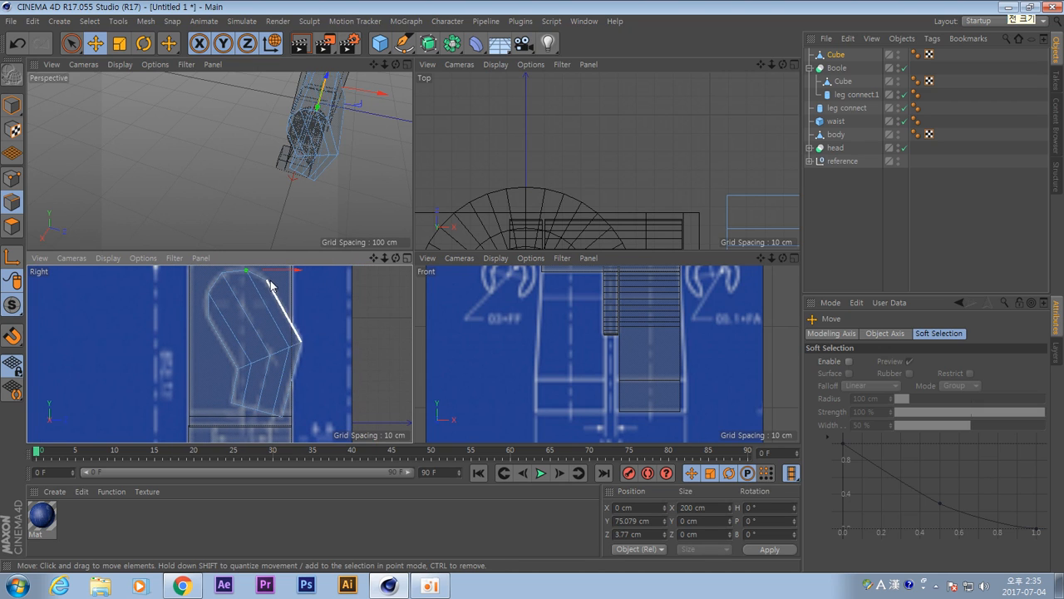
Move the whole arm object sideways toward the body in the front view, to about X 107.9 cm.
mouse_move(255, 175)
left_mouse_down("alt")
mouse_move(367, 140)
mouse_move(259, 161)
left_mouse_up("alt")
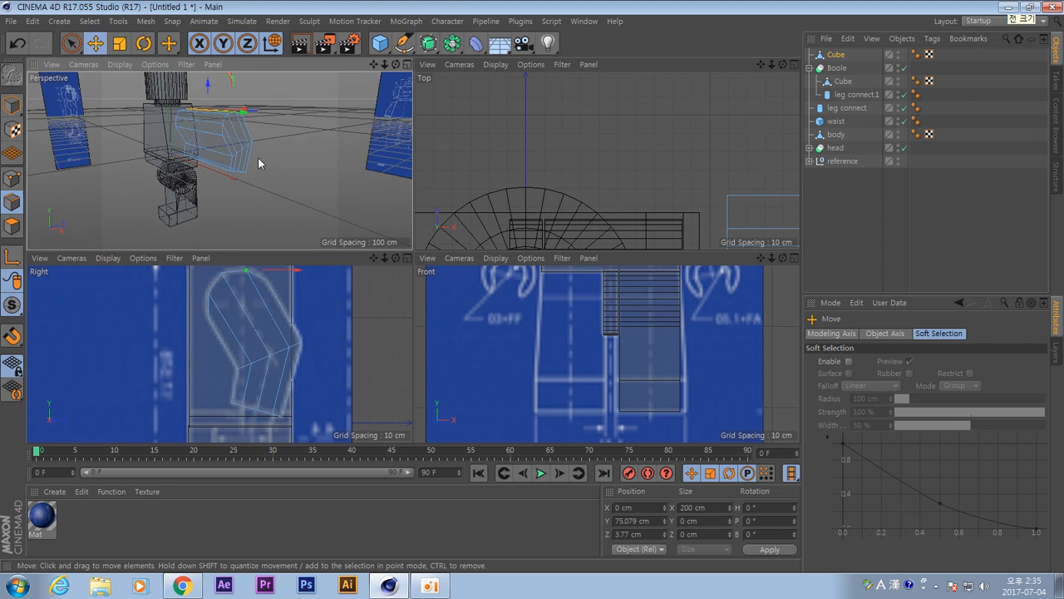
middle_click_drag(259, 162, 287, 192, "alt")
left_click_drag(277, 198, 290, 205, "alt")
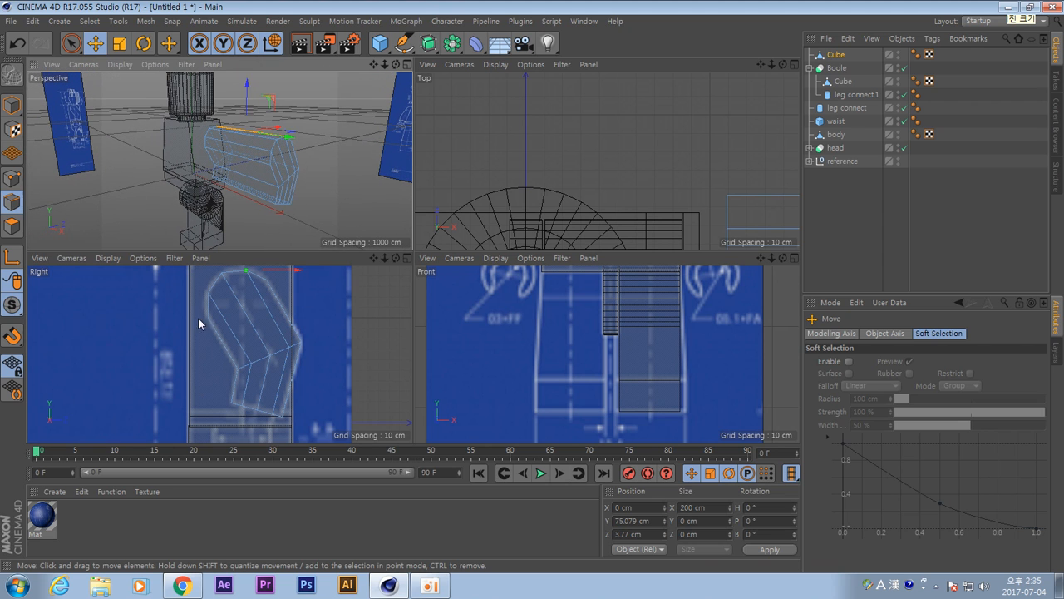
left_click_drag(219, 161, 271, 199, "alt")
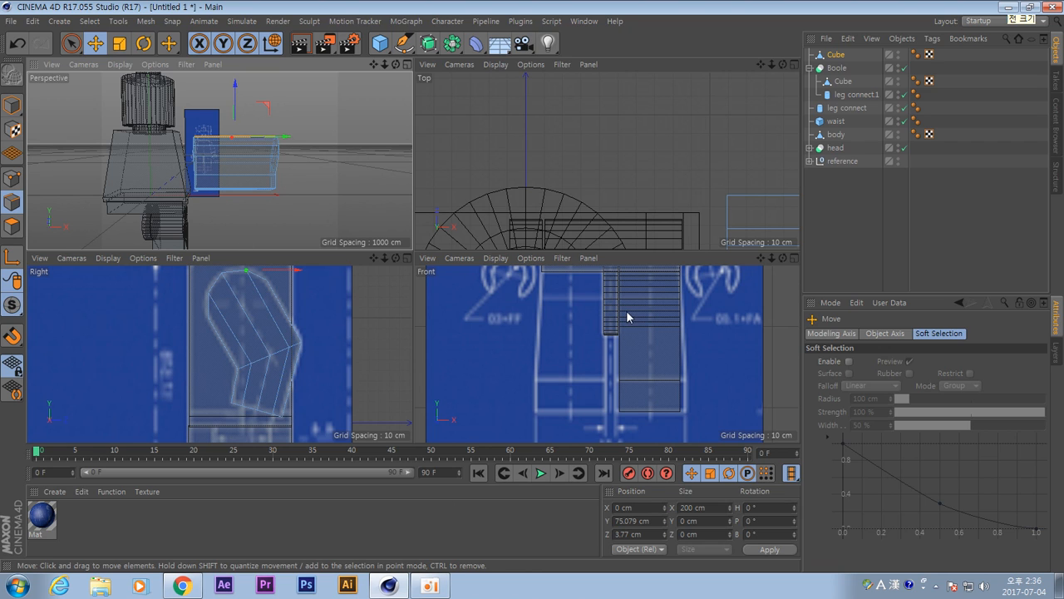
middle_click_drag(627, 317, 607, 419, "alt")
middle_click_drag(630, 316, 486, 385, "alt")
scroll(688, 377, "down", 2)
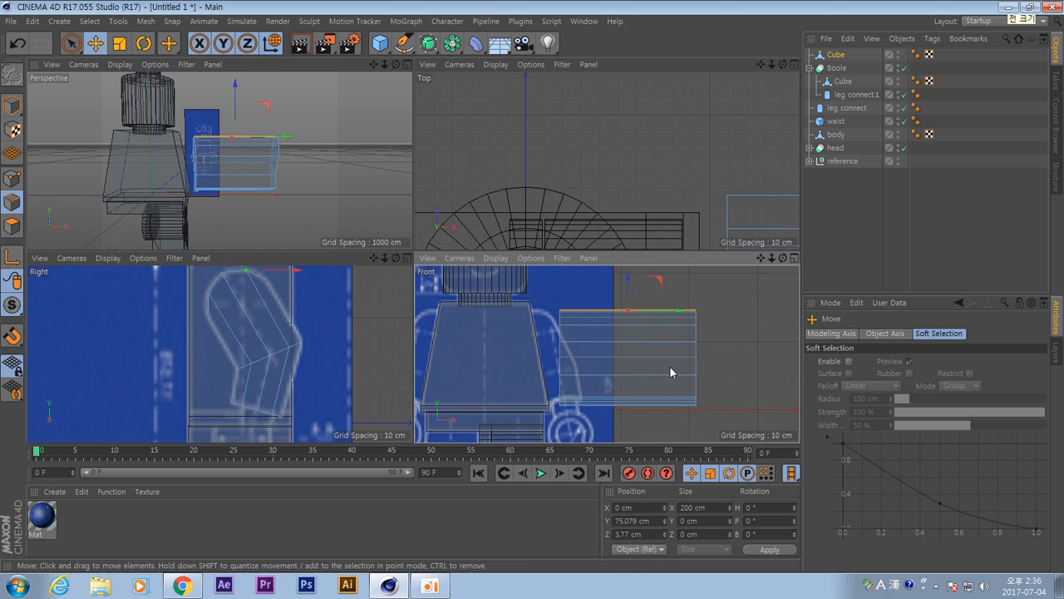
left_click(11, 107)
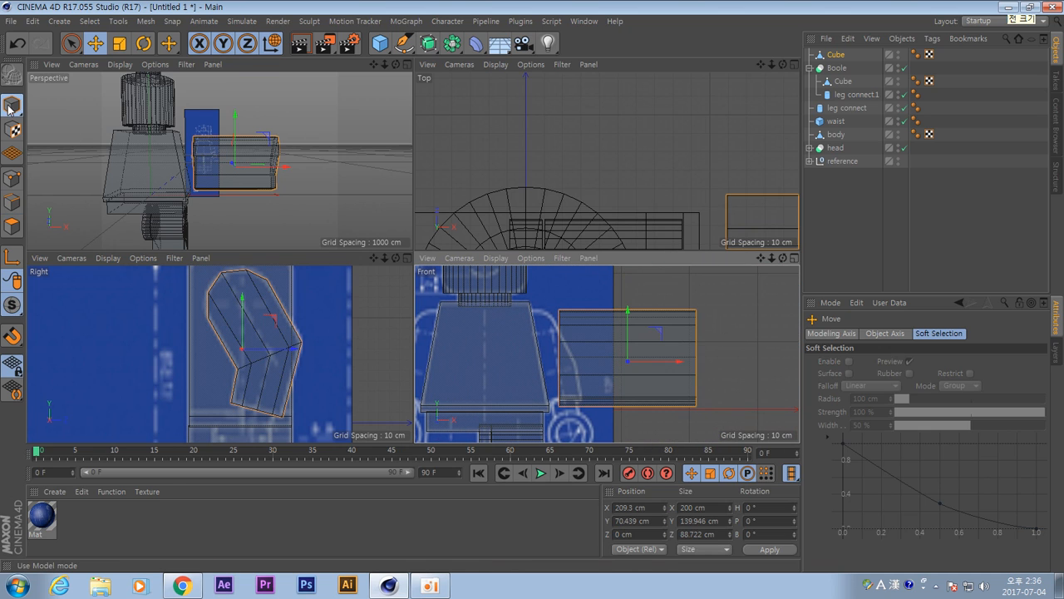
left_click_drag(681, 367, 664, 371)
left_click_drag(616, 377, 612, 378)
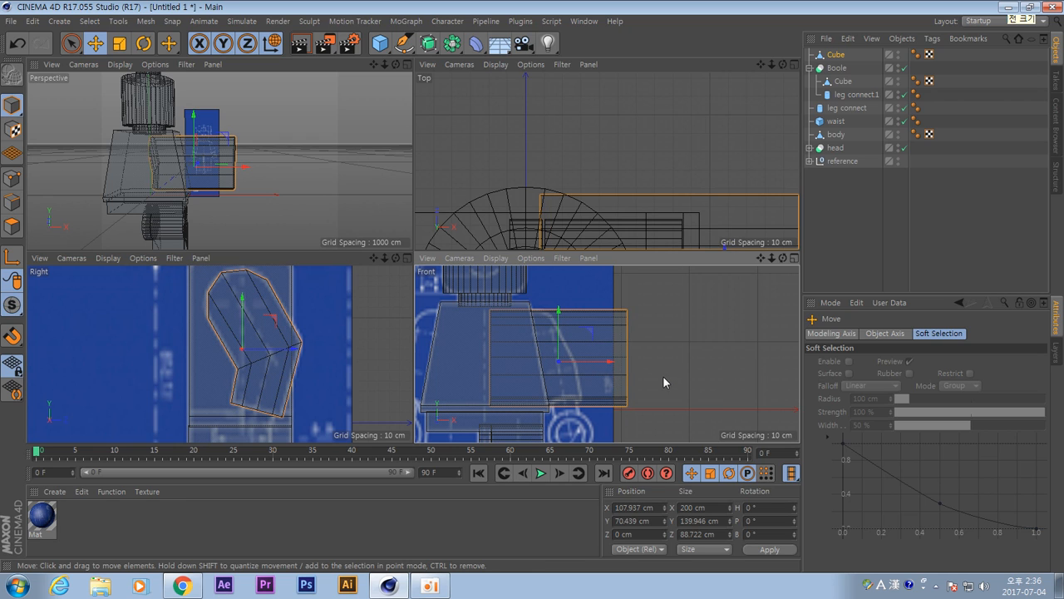
Scale the arm's width down to about 51.3 cm and place it beside the body at about X 114.8 cm.
key("t")
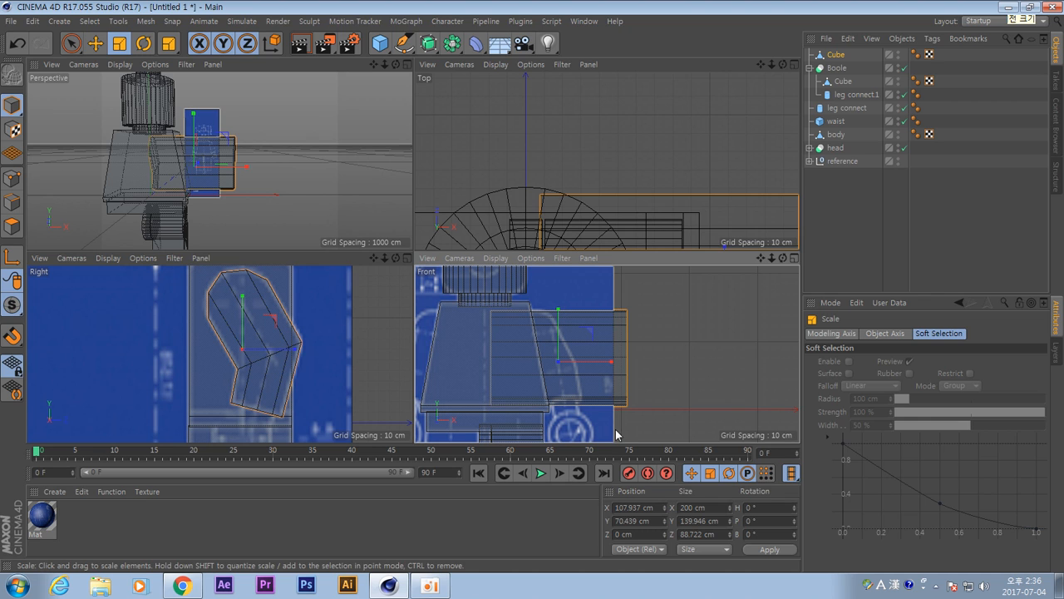
mouse_move(613, 377)
left_mouse_down()
mouse_move(575, 379)
mouse_move(615, 362)
left_mouse_up()
key("e")
key("t")
key("e")
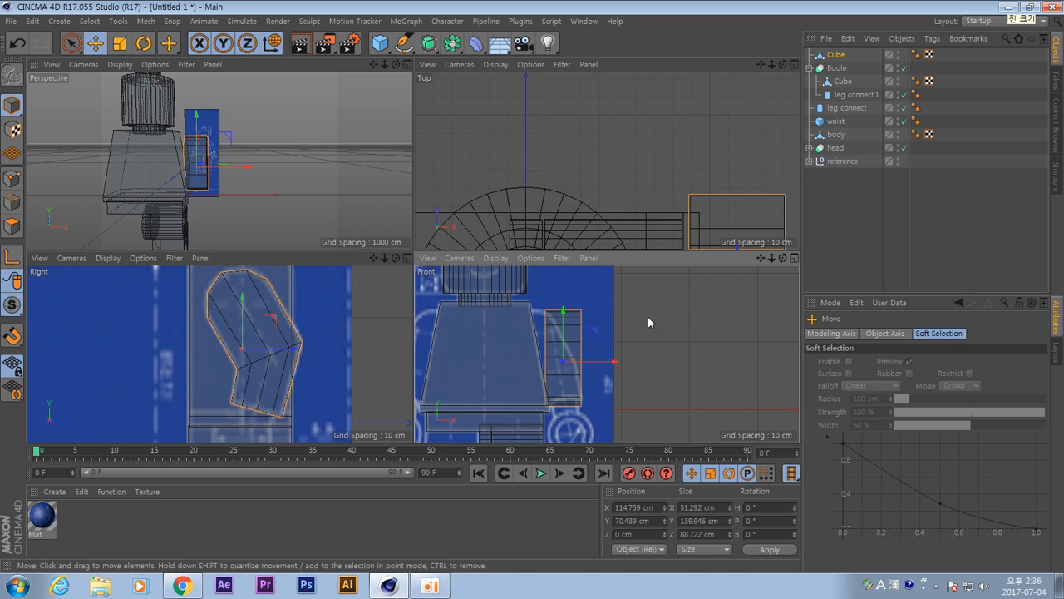
Tilt the arm to about -10.4° bank along the body's slanted side and move it to about X 106.7 cm and Y 75.1 cm.
key("r")
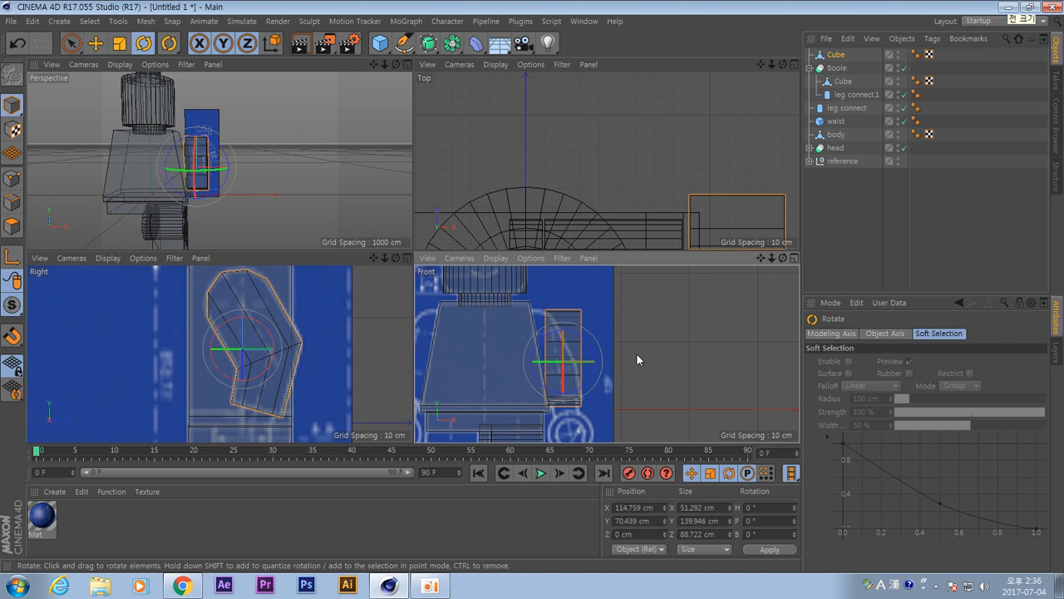
scroll(568, 378, "up", 3)
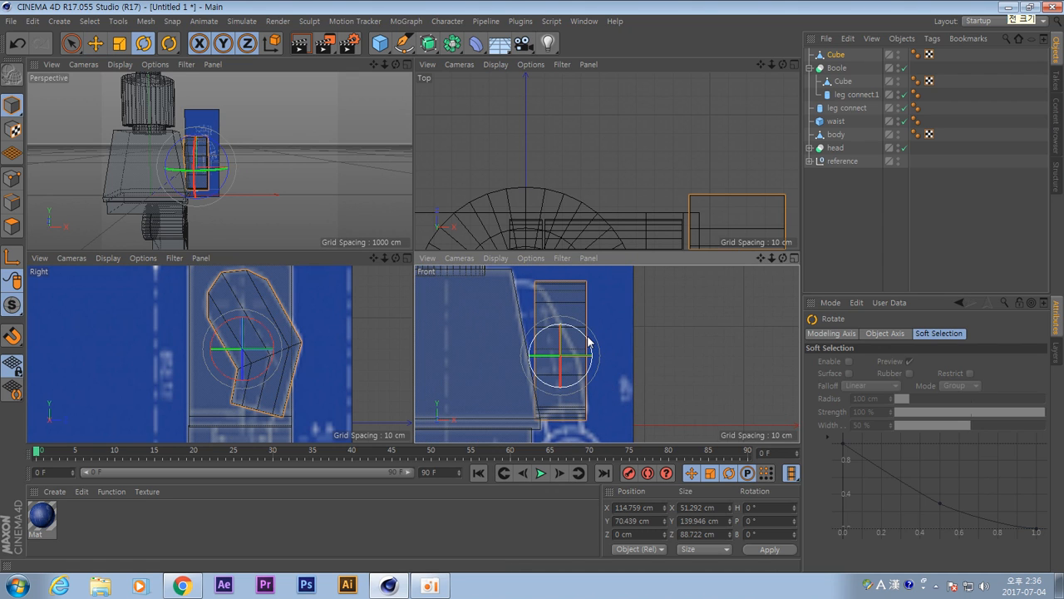
mouse_move(588, 338)
left_mouse_down()
mouse_move(578, 334)
mouse_move(587, 326)
left_mouse_up()
key("ctrl+z")
key("e")
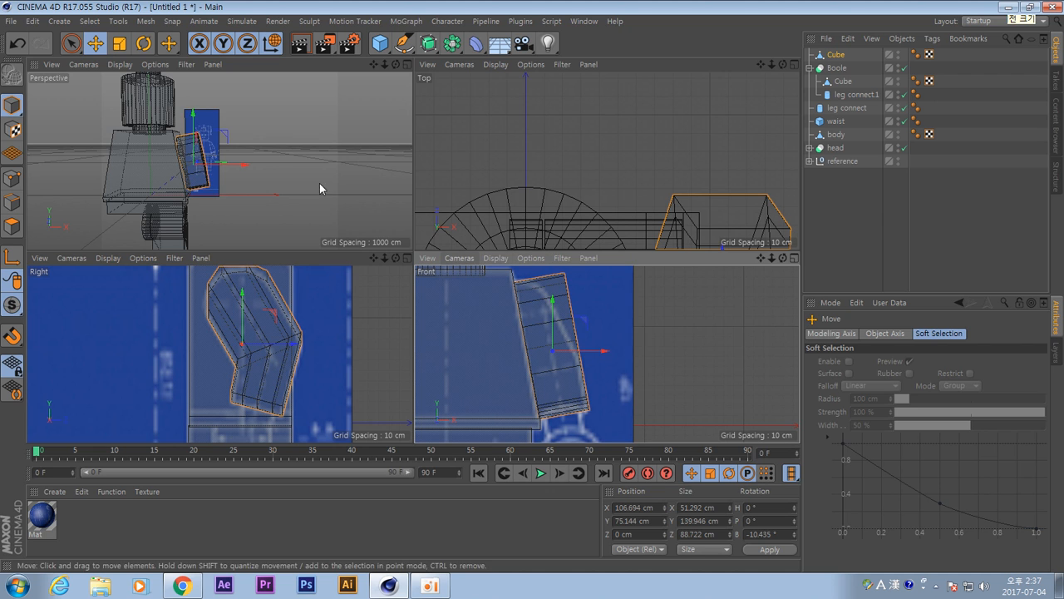
Select the outer edges around the top of the arm's shoulder and move them inward to about X -0.9 cm and Y 48.8 cm.
mouse_move(319, 186)
left_mouse_down("alt")
mouse_move(228, 161)
mouse_move(253, 135)
mouse_move(326, 186)
mouse_move(298, 176)
mouse_move(310, 182)
left_mouse_up("alt")
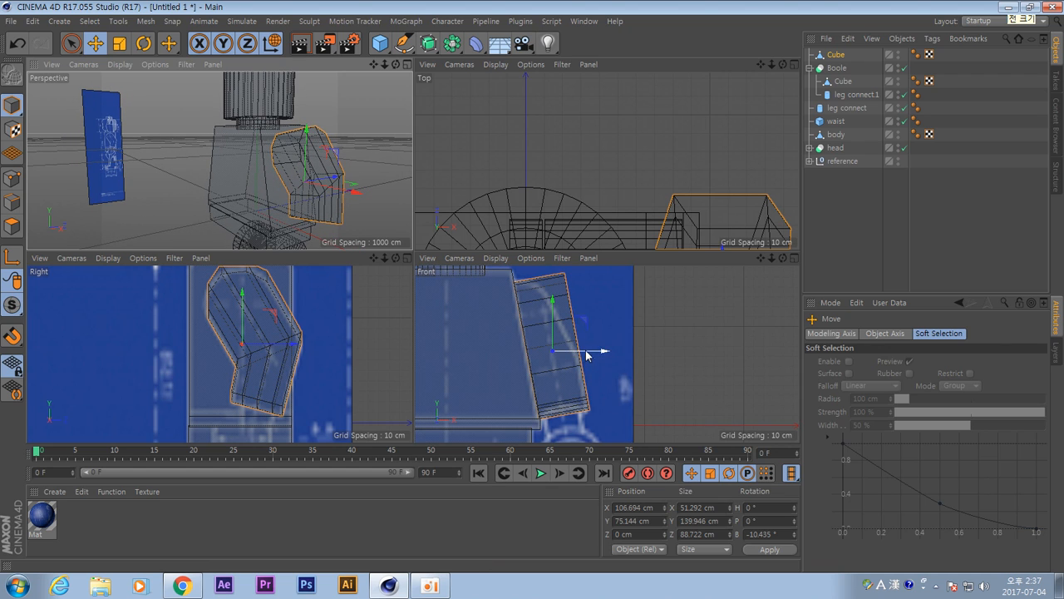
left_click_drag(350, 140, 171, 156, "alt")
left_click(12, 202)
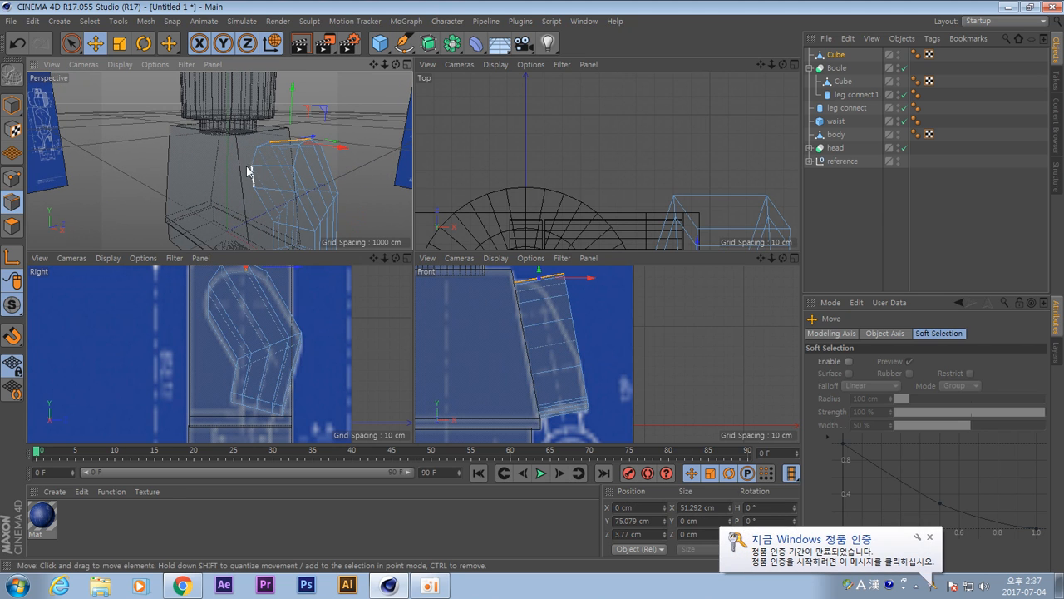
left_click(293, 178)
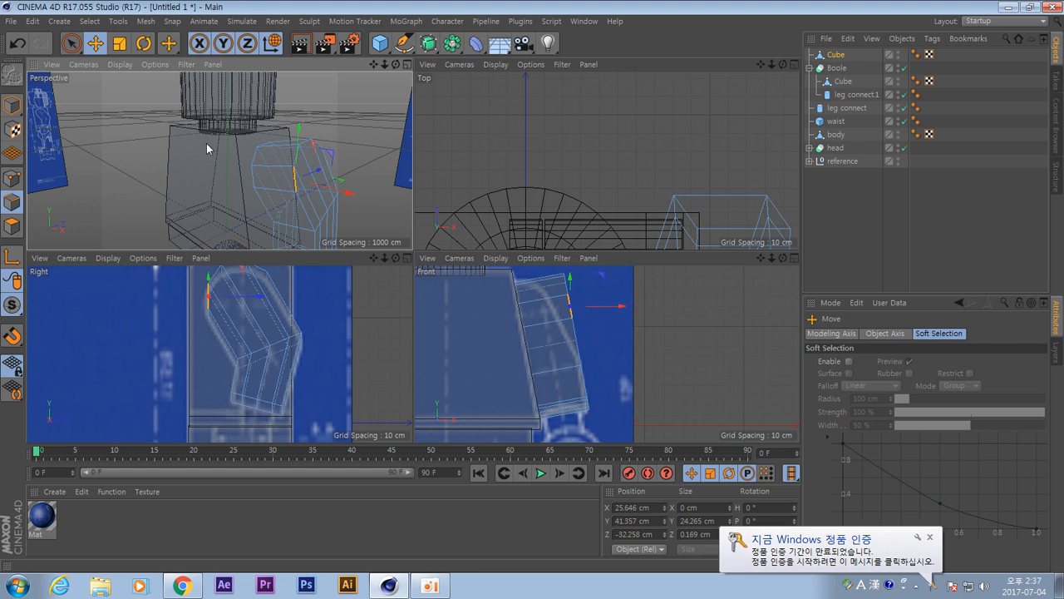
left_click_drag(362, 146, 306, 175, "alt")
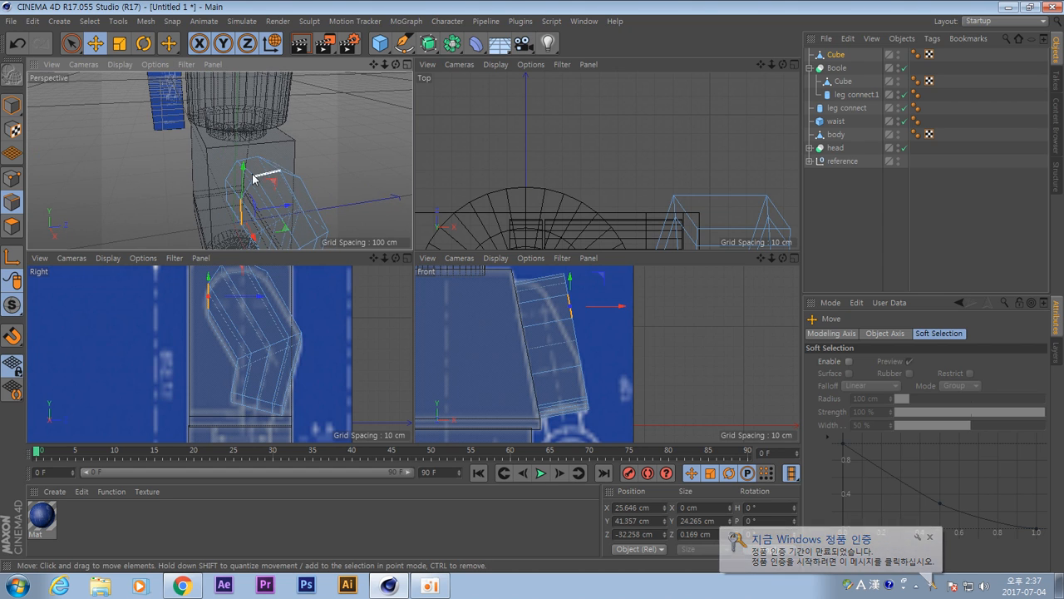
left_click(293, 173)
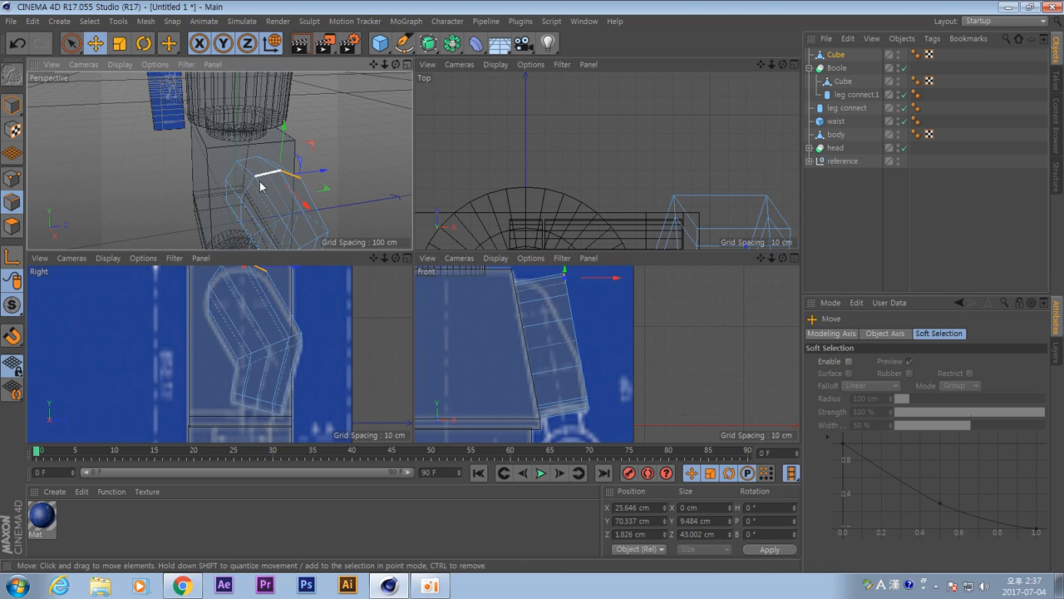
left_click(266, 176)
left_click(250, 189, "shift")
middle_click_drag(642, 330, 649, 345, "alt")
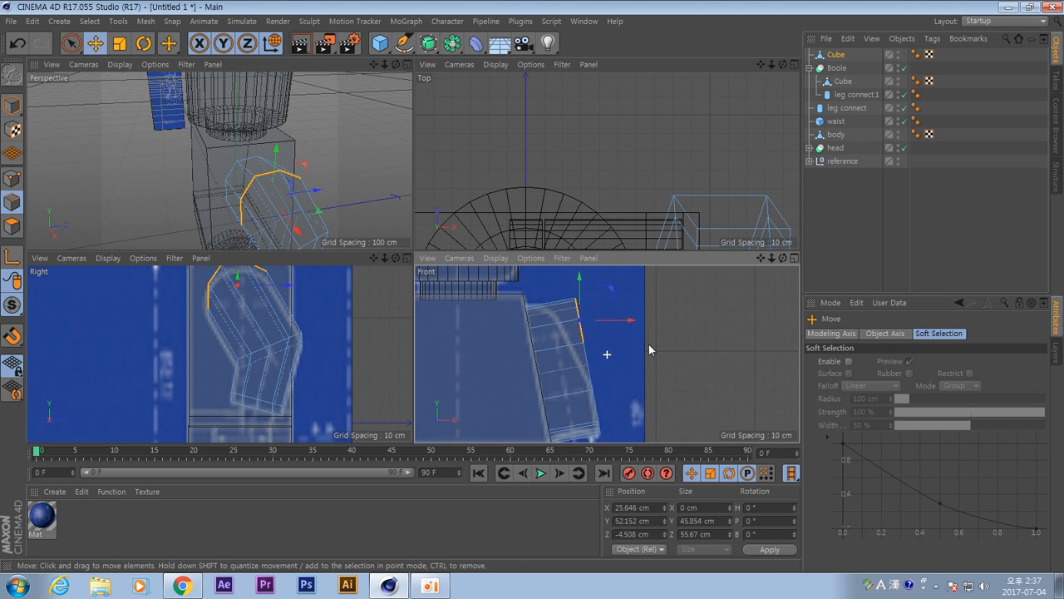
left_click_drag(611, 292, 588, 302)
middle_click_drag(706, 404, 719, 352, "alt")
left_click_drag(339, 196, 307, 160, "alt")
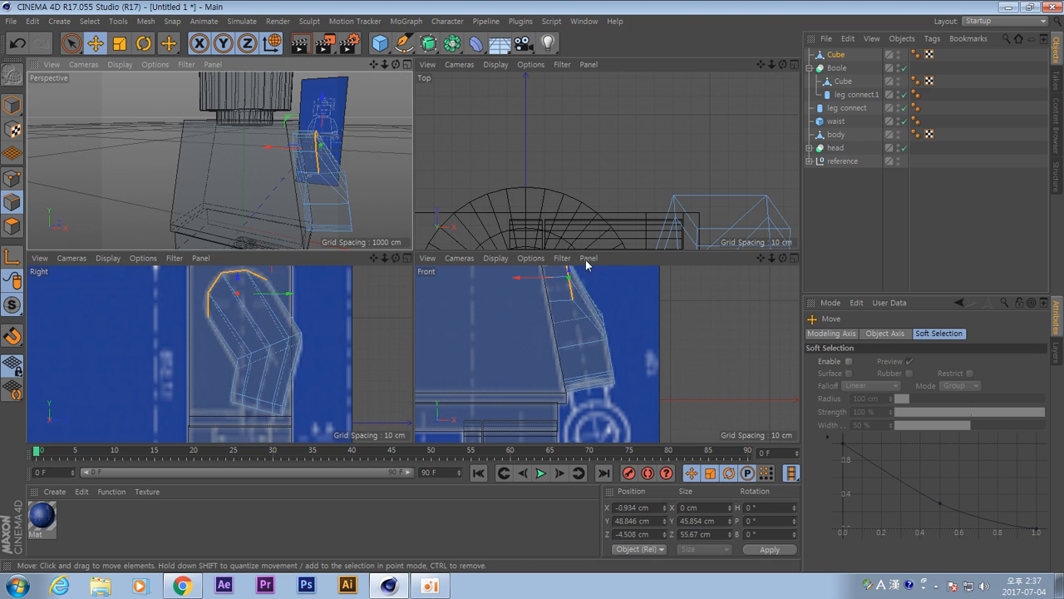
Move the outer-face point on the concave side of the elbow inward to about X 1.2 cm and Y -14.8 cm.
left_click_drag(374, 179, 377, 199, "alt")
mouse_move(300, 158)
left_mouse_down("alt")
mouse_move(280, 148)
mouse_move(289, 155)
left_mouse_up("alt")
left_click(285, 227)
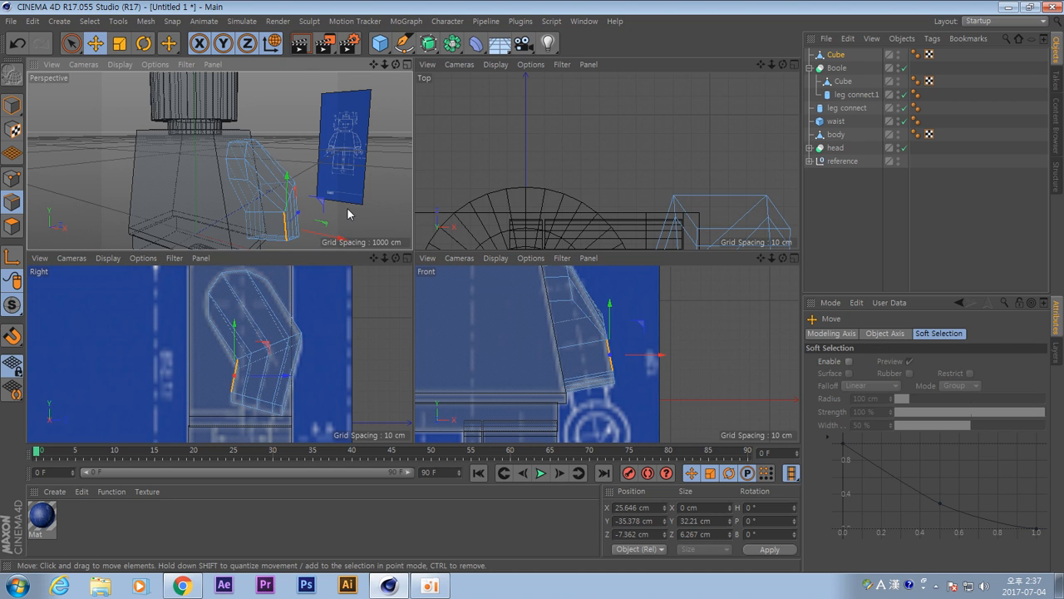
left_click_drag(348, 209, 348, 203, "alt")
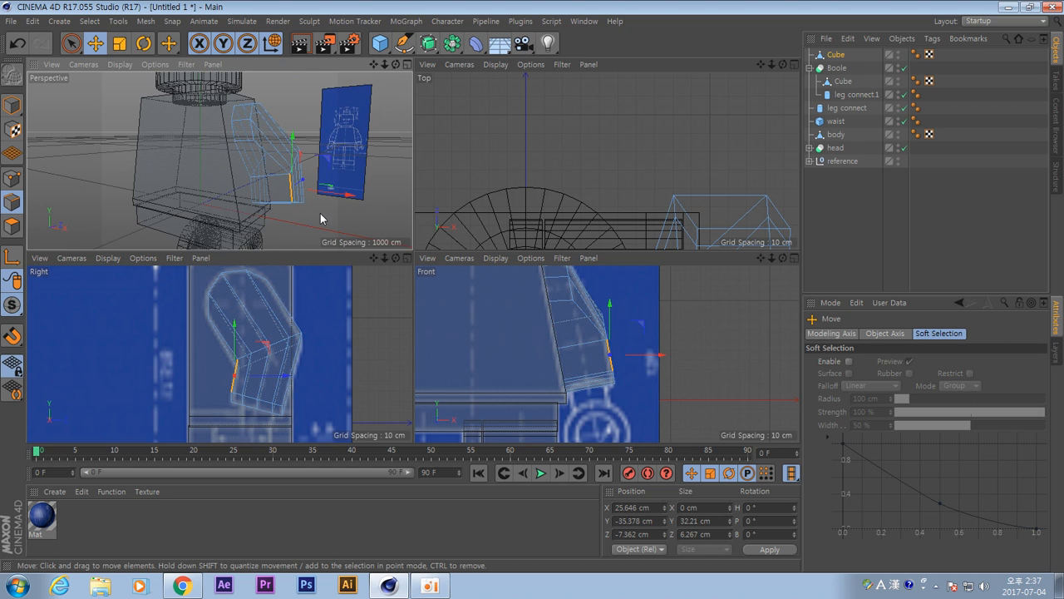
left_click(11, 178)
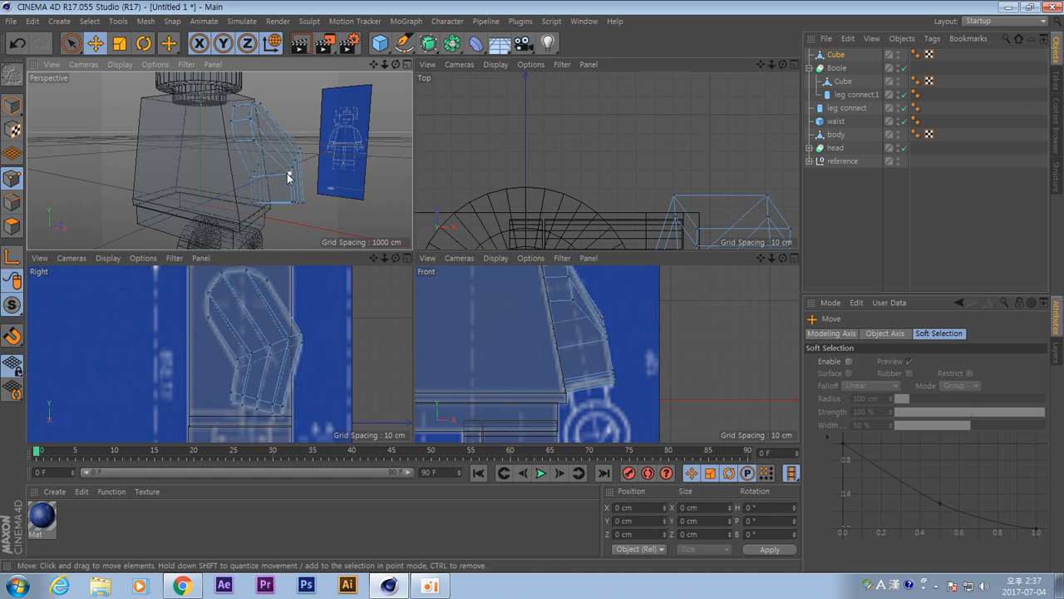
left_click(289, 176)
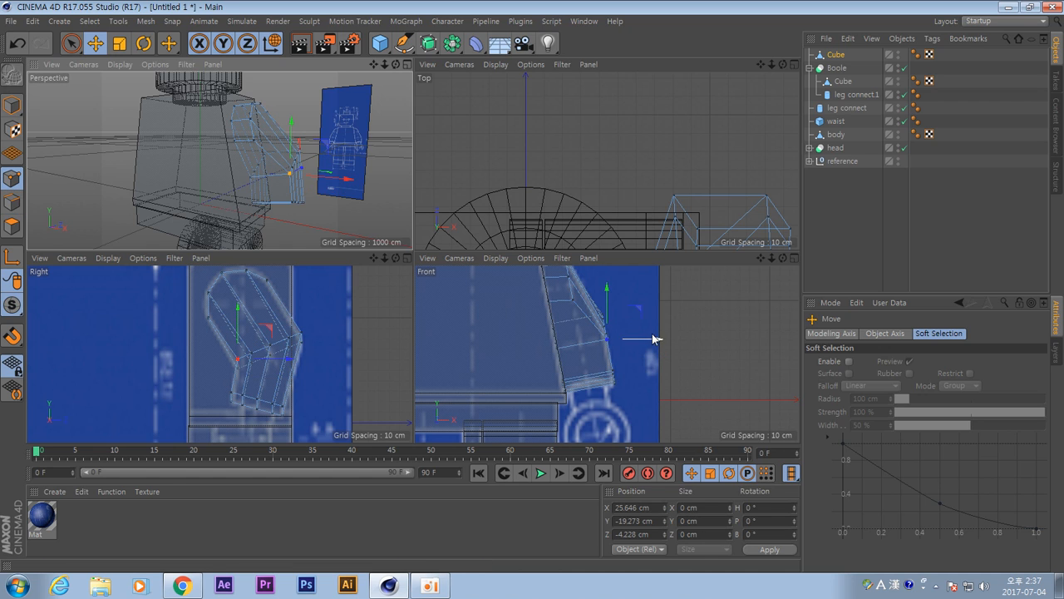
mouse_move(647, 338)
left_mouse_down()
mouse_move(651, 347)
mouse_move(634, 339)
left_mouse_up()
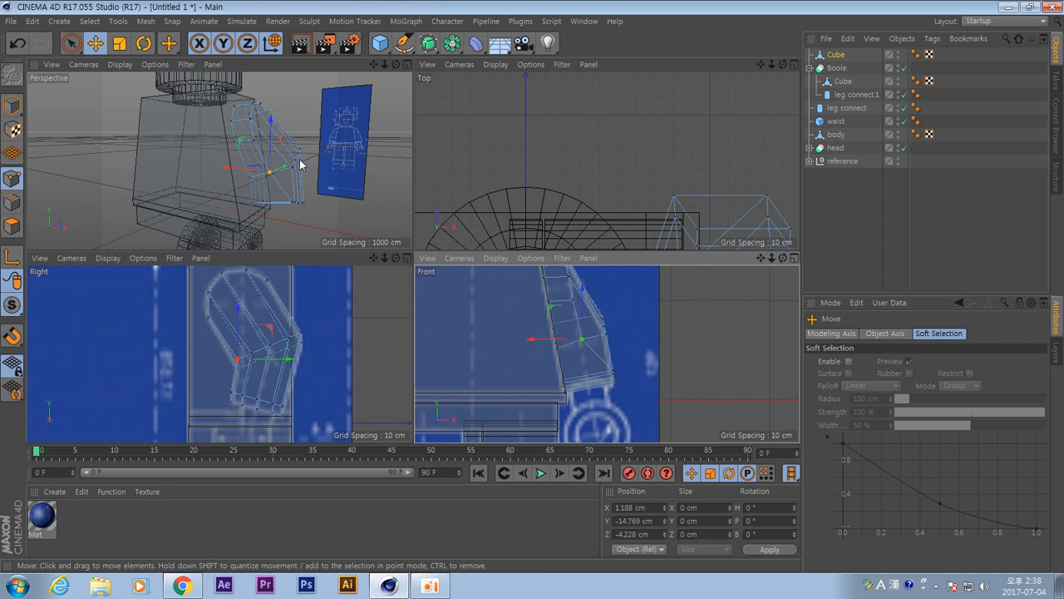
Pull the outer-face corner point on the convex side of the elbow inward to round off the arm.
scroll(297, 173, "up", 6)
left_click(304, 191)
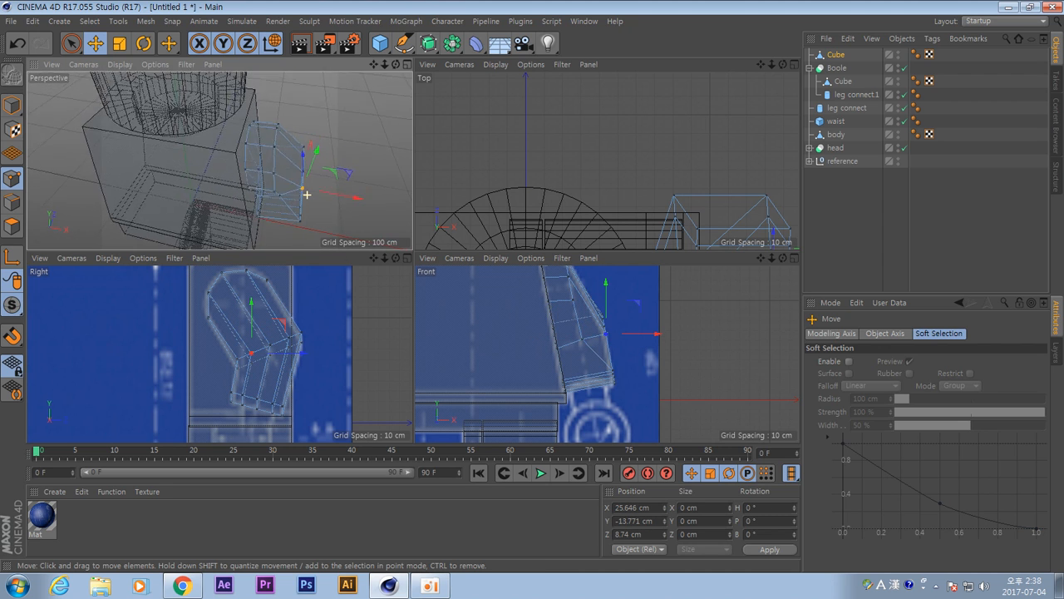
left_click_drag(307, 195, 352, 197, "alt")
left_click(285, 197)
left_click_drag(348, 134, 340, 164, "alt")
left_click(304, 167)
left_click(316, 155)
left_click(301, 154)
left_click(340, 132)
left_click(284, 158)
left_click(338, 130)
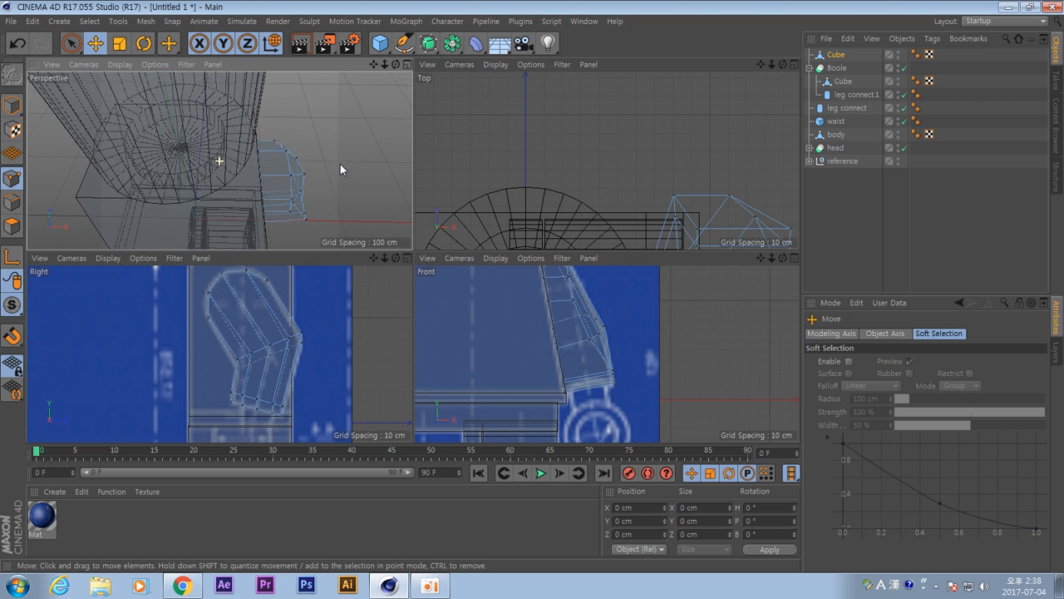
Select two outer-face points near the top of the shoulder and move them about 2.3 cm inward to X -3.2 cm.
left_click(292, 194)
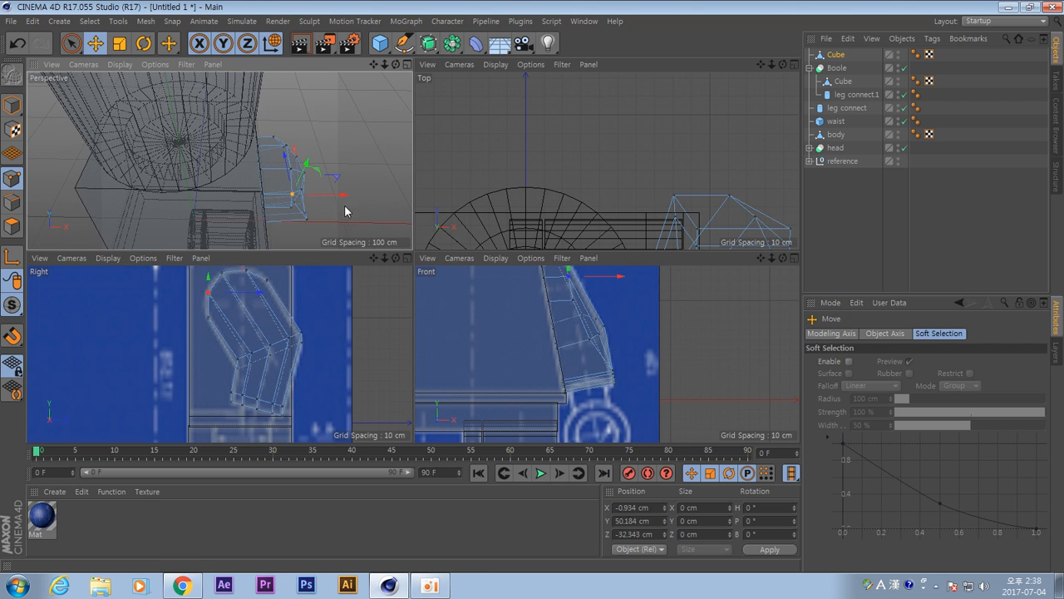
left_click_drag(345, 207, 337, 201, "alt")
left_click(292, 195)
left_click_drag(322, 104, 321, 127, "alt")
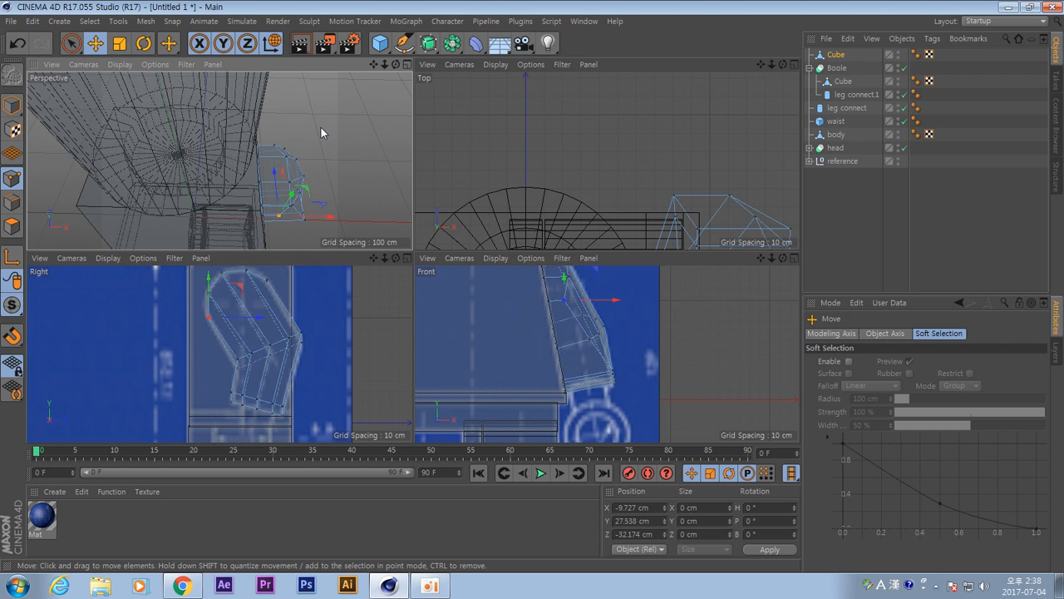
left_click(321, 128)
left_click(289, 207)
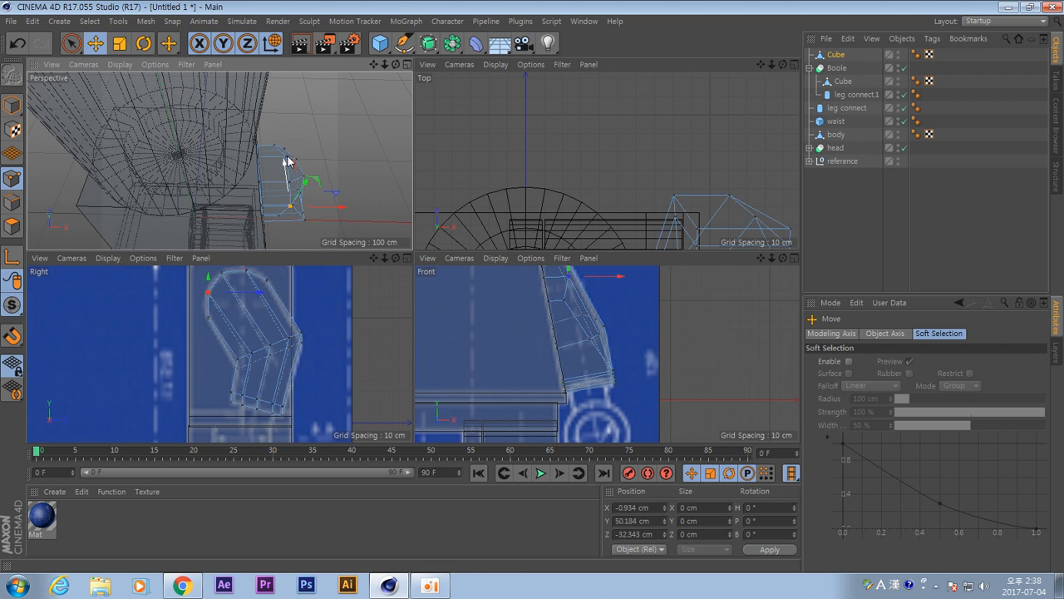
left_click(292, 158, "shift")
left_click_drag(344, 183, 341, 184)
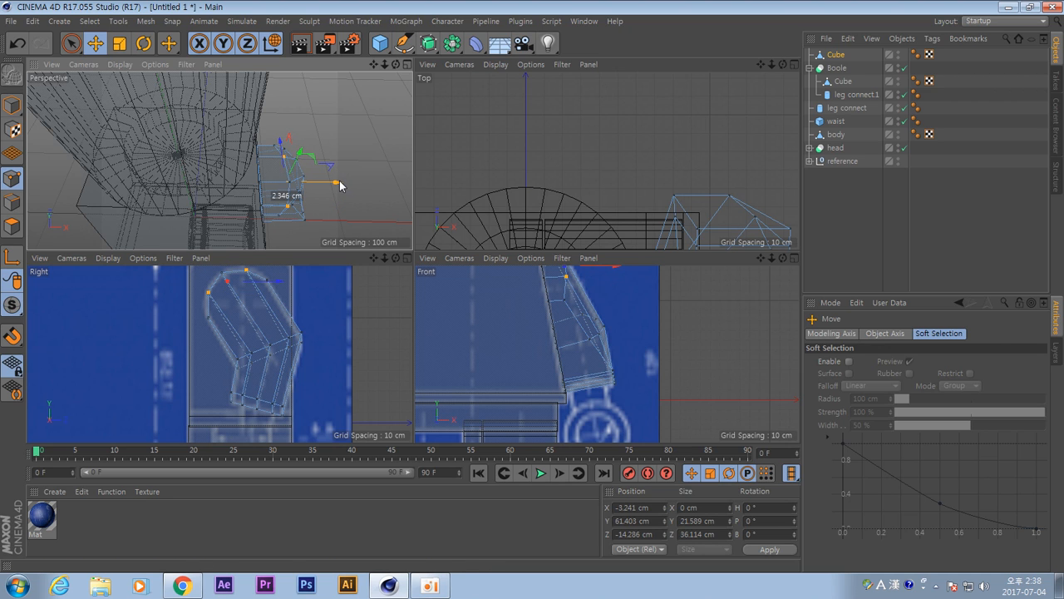
left_click(330, 139)
left_click_drag(331, 141, 323, 197, "alt")
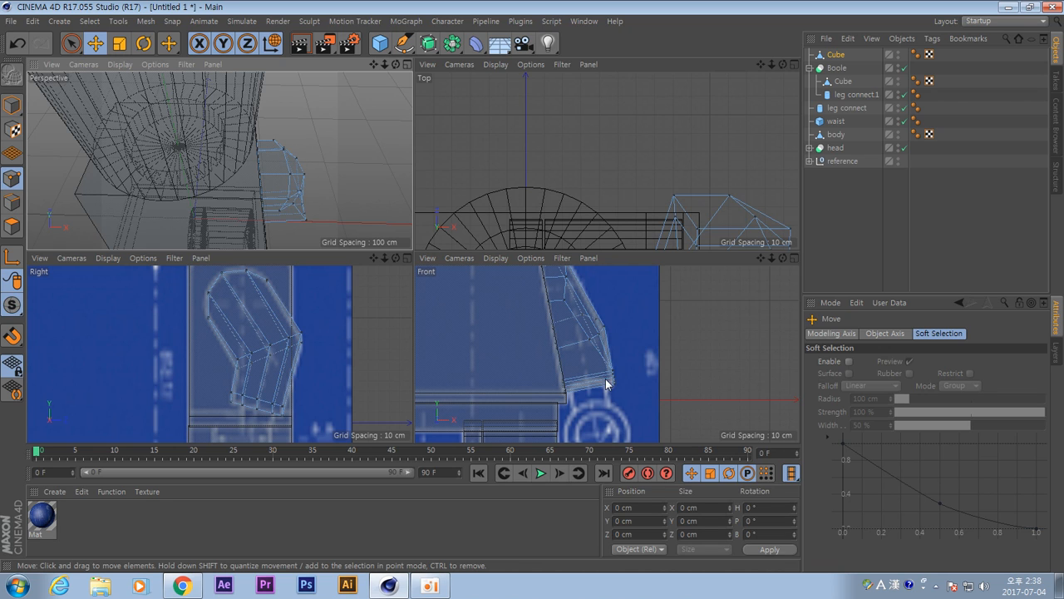
Scale the end edge on the concave side of the arm's wrist end down to about 19 cm wide.
scroll(609, 380, "down", 2)
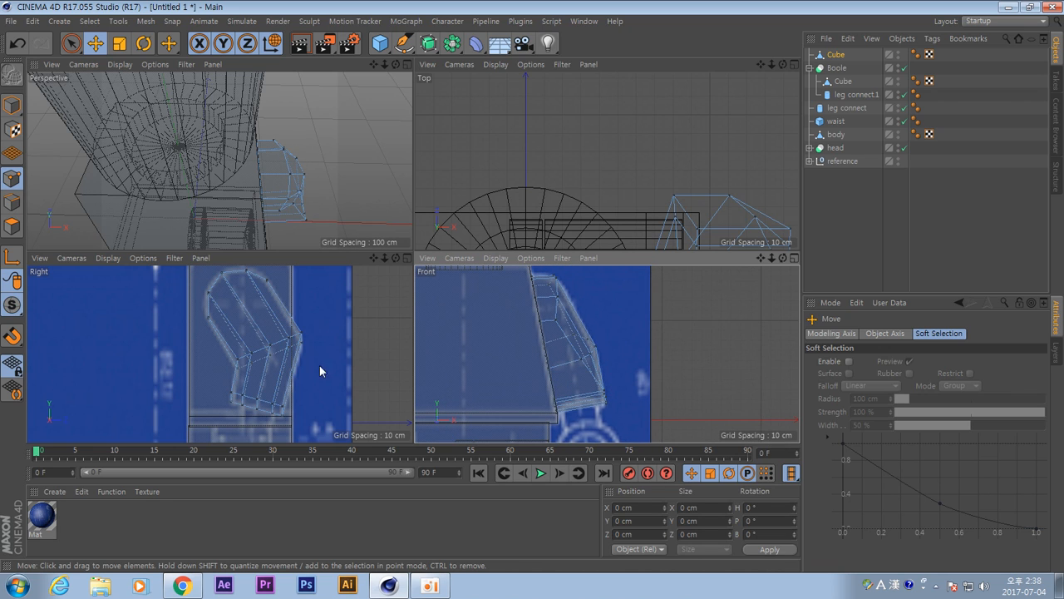
left_click_drag(404, 198, 316, 140, "alt")
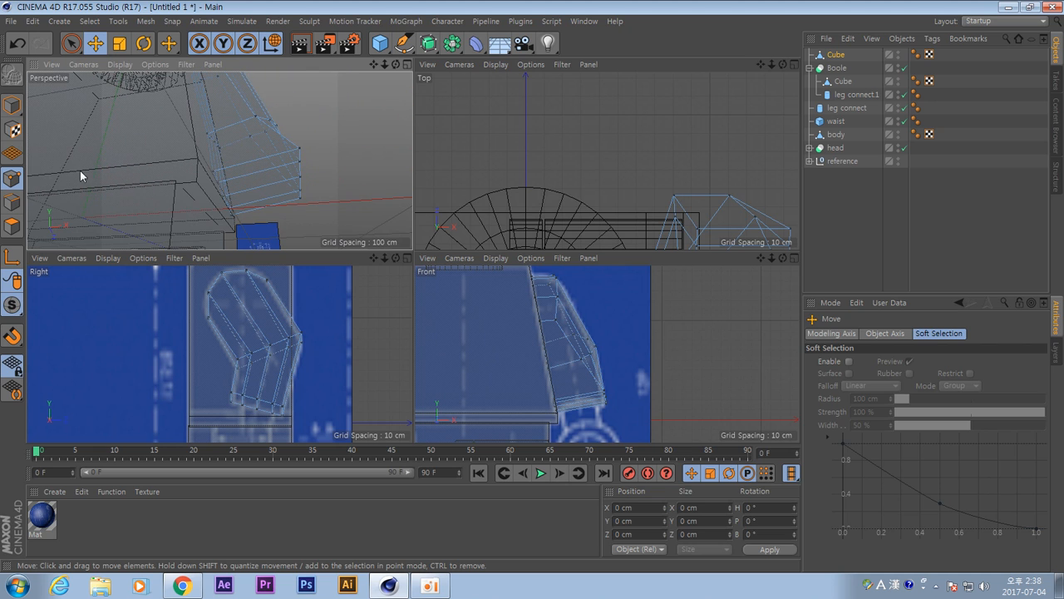
left_click(12, 203)
left_click(265, 163)
left_click_drag(334, 191, 321, 181, "alt")
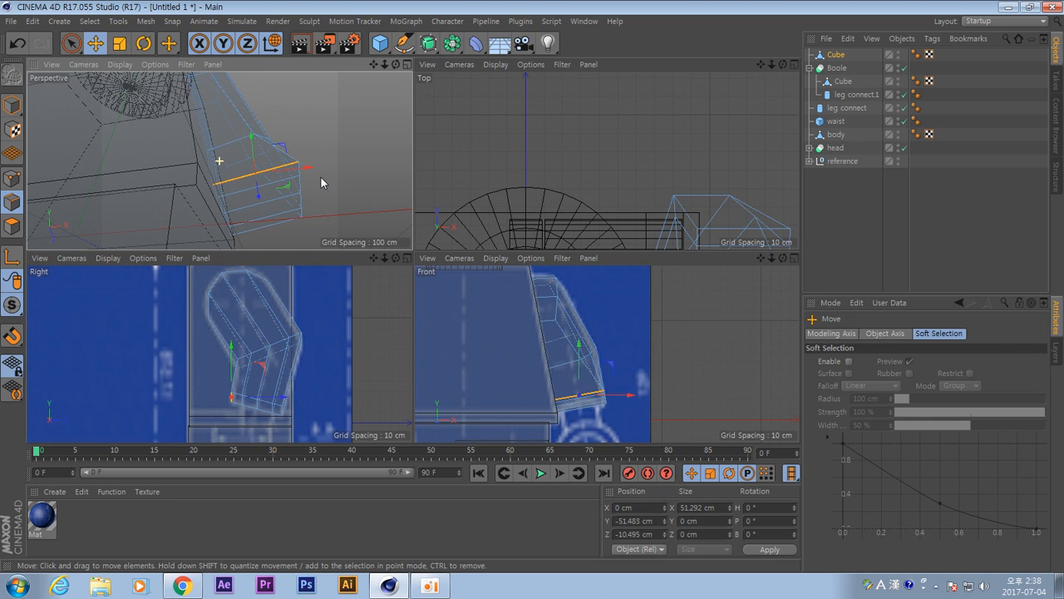
key("t")
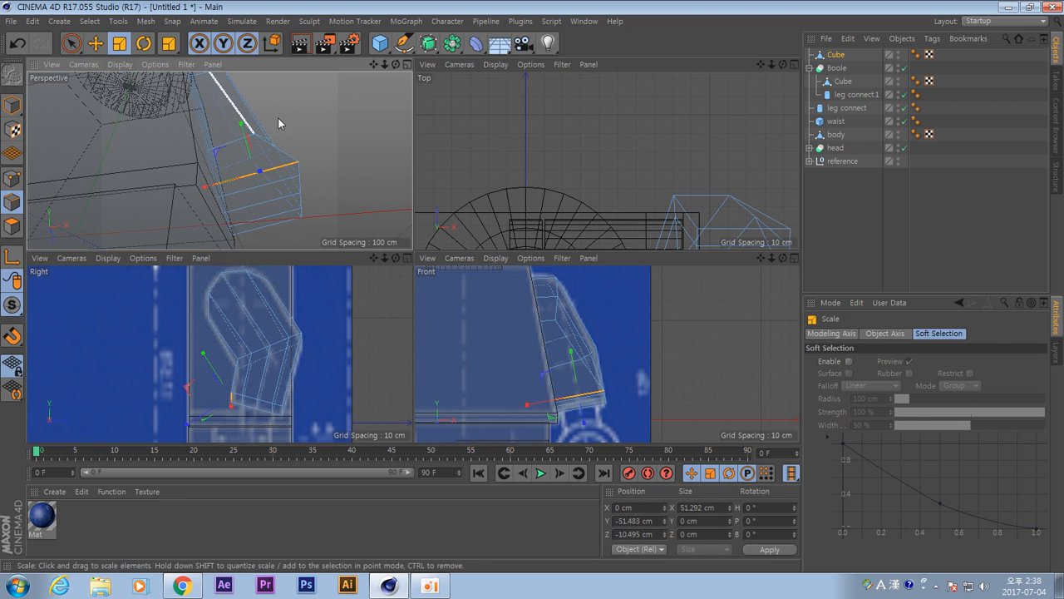
left_click_drag(354, 141, 124, 245)
left_click_drag(345, 143, 284, 178)
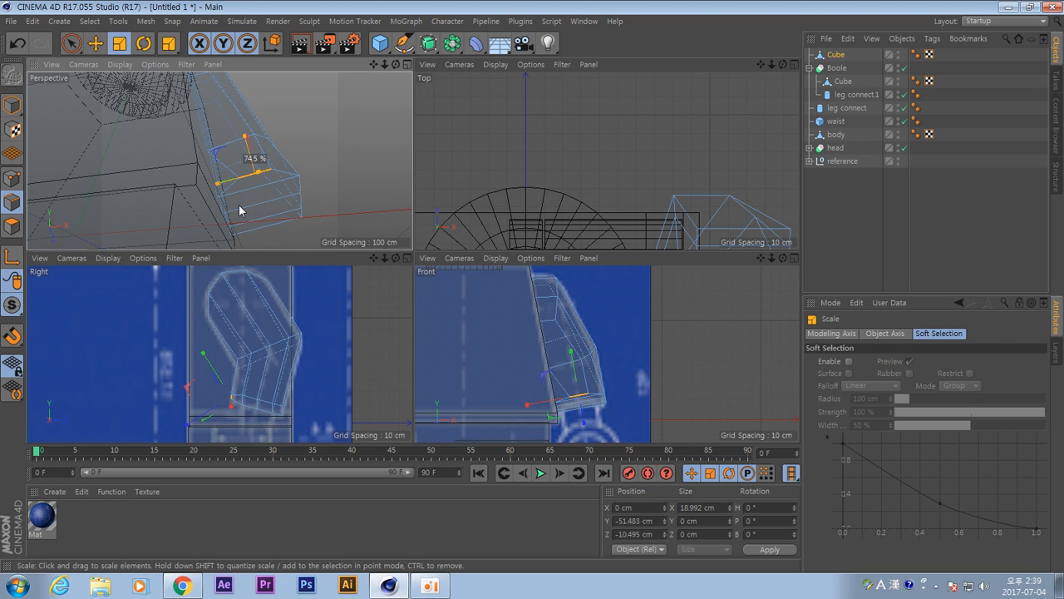
left_click_drag(239, 205, 262, 188)
Narrow the intermediate wrist edges to about 44.4 cm and the opposite end edge to about 19.1 cm to round the wrist.
left_click(253, 169)
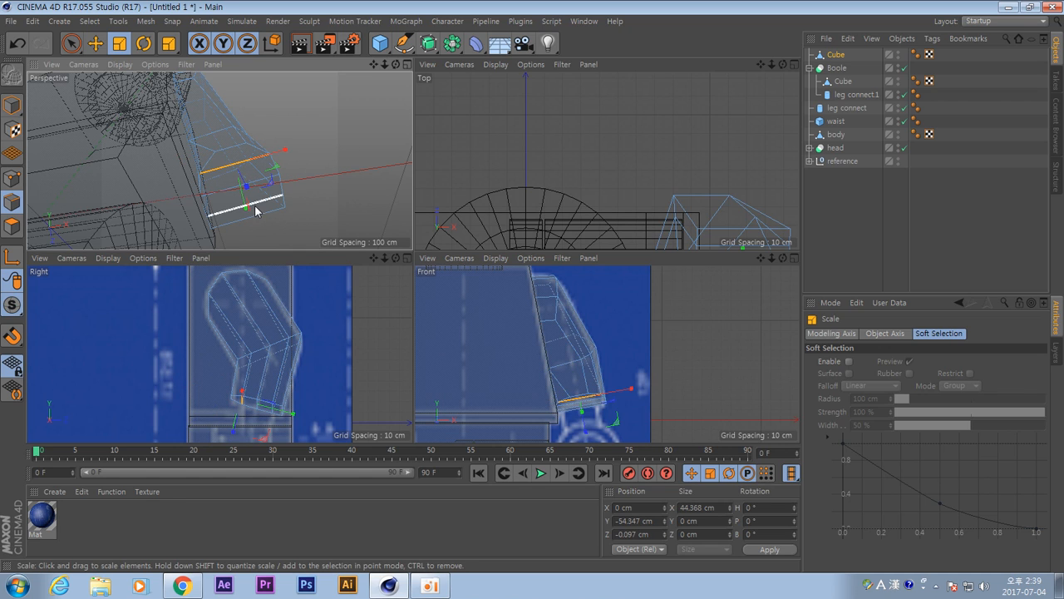
left_click(260, 207)
left_click_drag(357, 164, 298, 201)
left_click(271, 213)
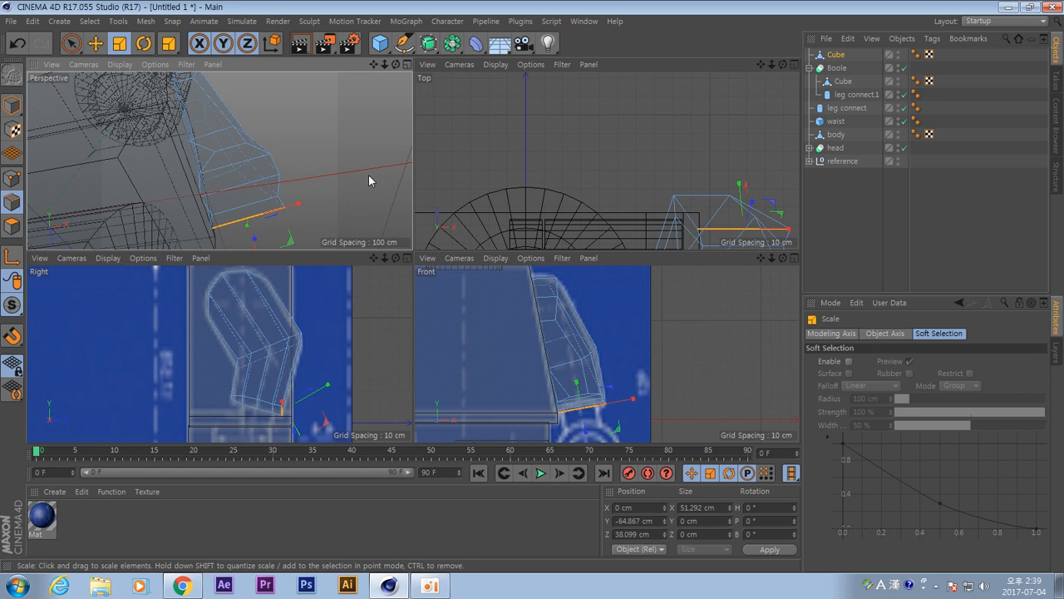
left_click_drag(368, 178, 283, 153)
mouse_move(320, 202)
left_mouse_down("alt")
mouse_move(302, 175)
mouse_move(304, 196)
left_mouse_up("alt")
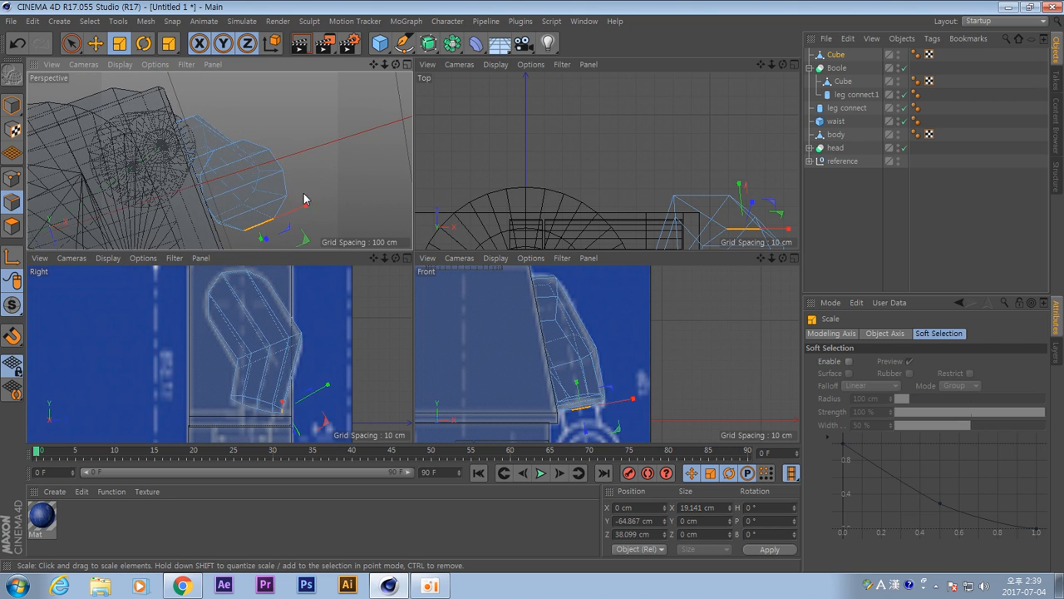
Refine the intermediate edges of the rounded wrist end, scaling the one nearer the concave side to about 43.4 cm.
left_click(261, 210)
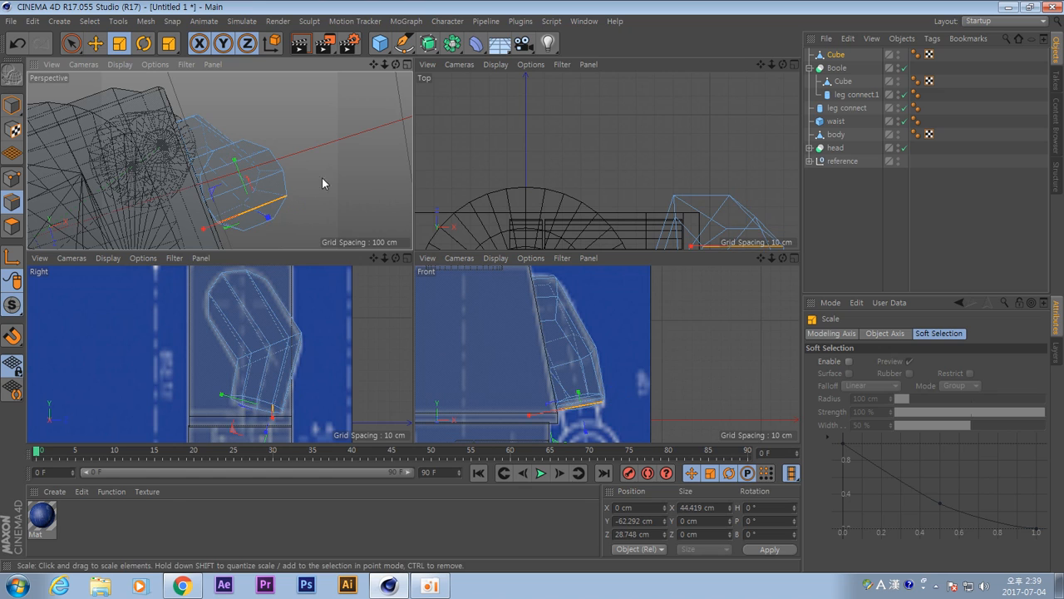
left_click_drag(328, 162, 310, 201)
left_click(257, 161)
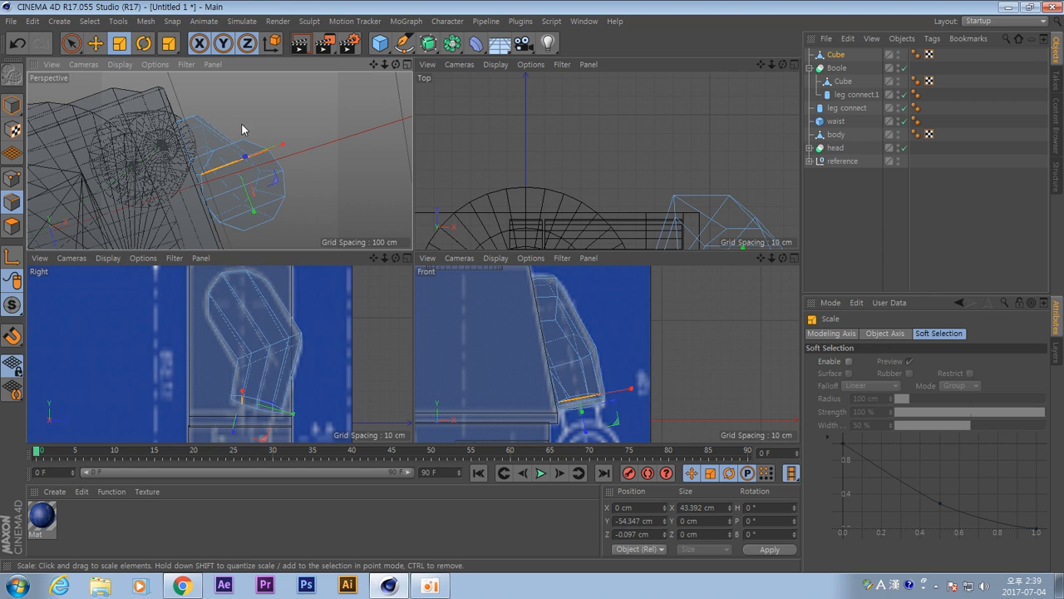
left_click(227, 148)
left_click_drag(287, 114, 314, 198)
left_click(311, 133)
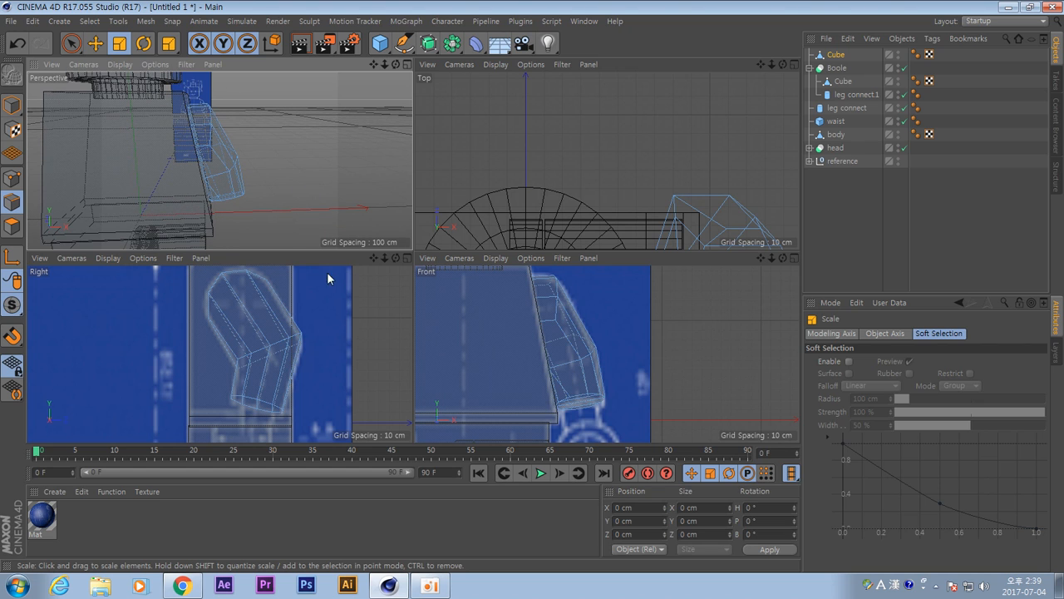
Add a cylinder and move it along X from the figure's center to beside the arm-side hand blueprint.
middle_click_drag(281, 162, 284, 127, "alt")
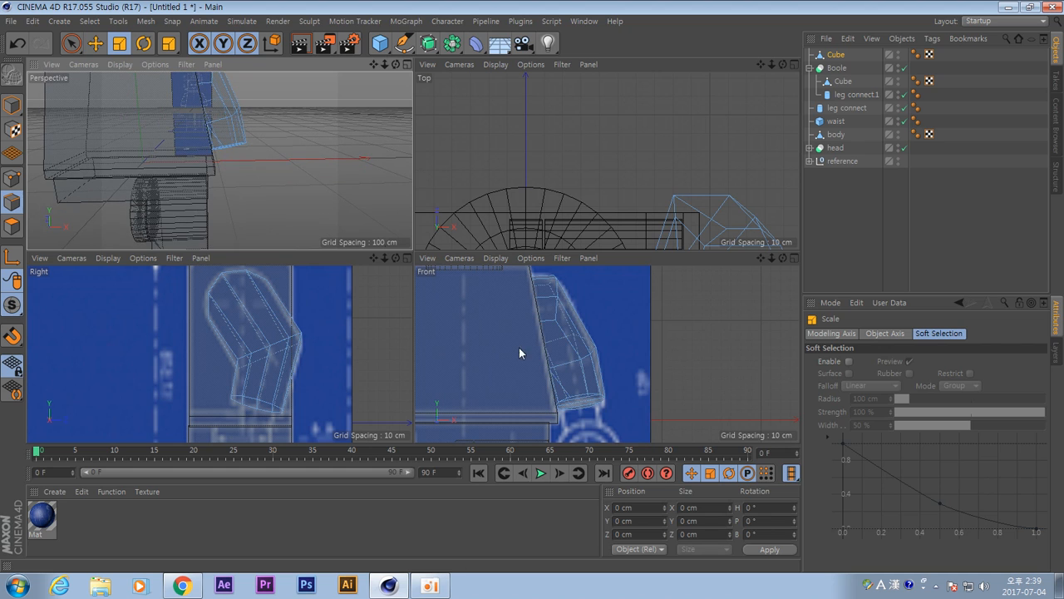
scroll(619, 394, "down", 2)
middle_click_drag(605, 398, 585, 316, "alt")
scroll(583, 318, "up", 2)
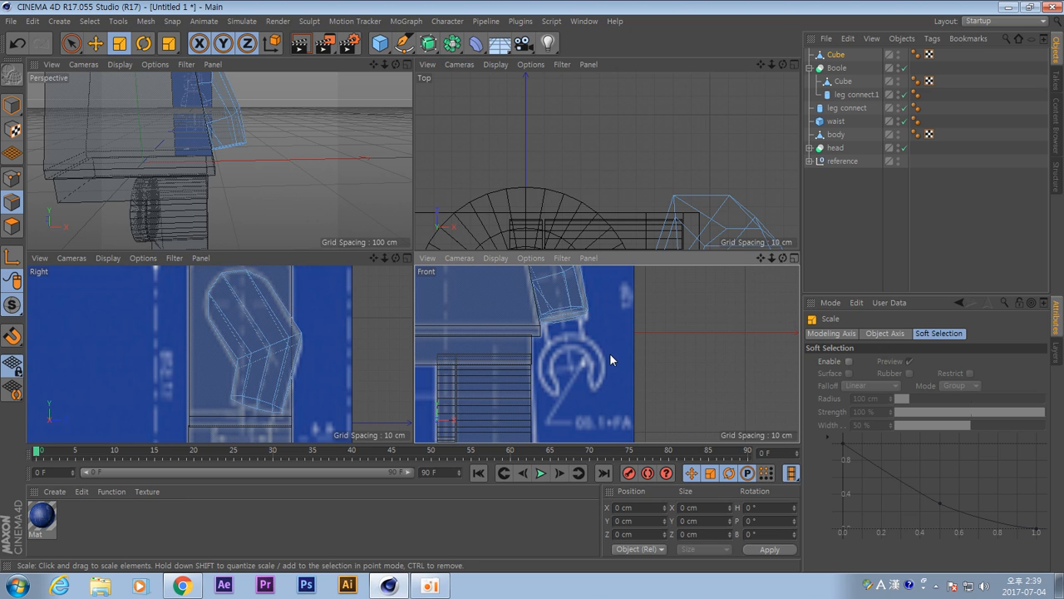
scroll(582, 353, "down", 8)
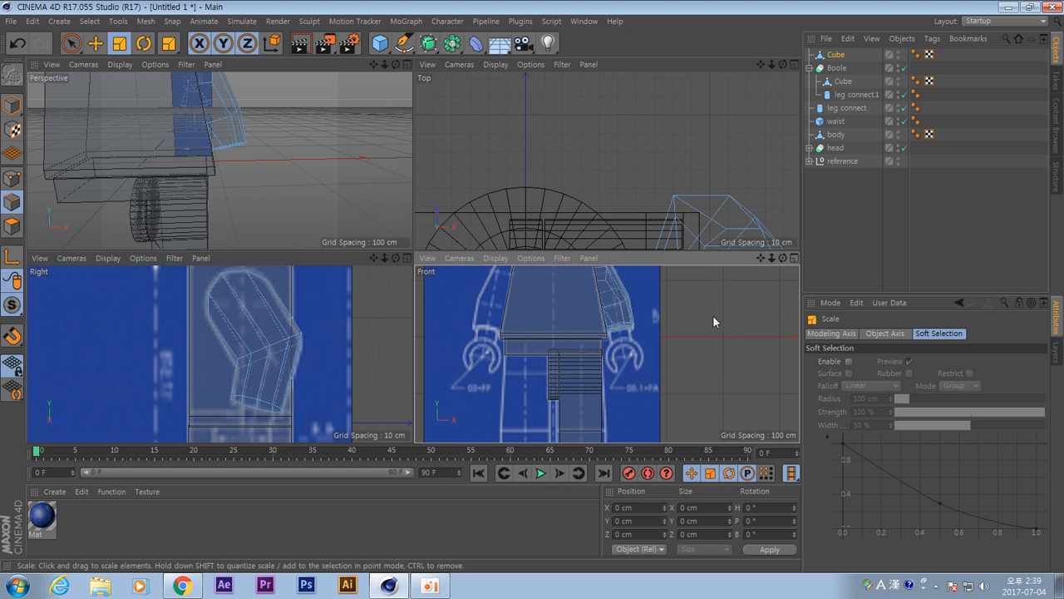
left_click_drag(381, 43, 637, 60)
middle_click(648, 274)
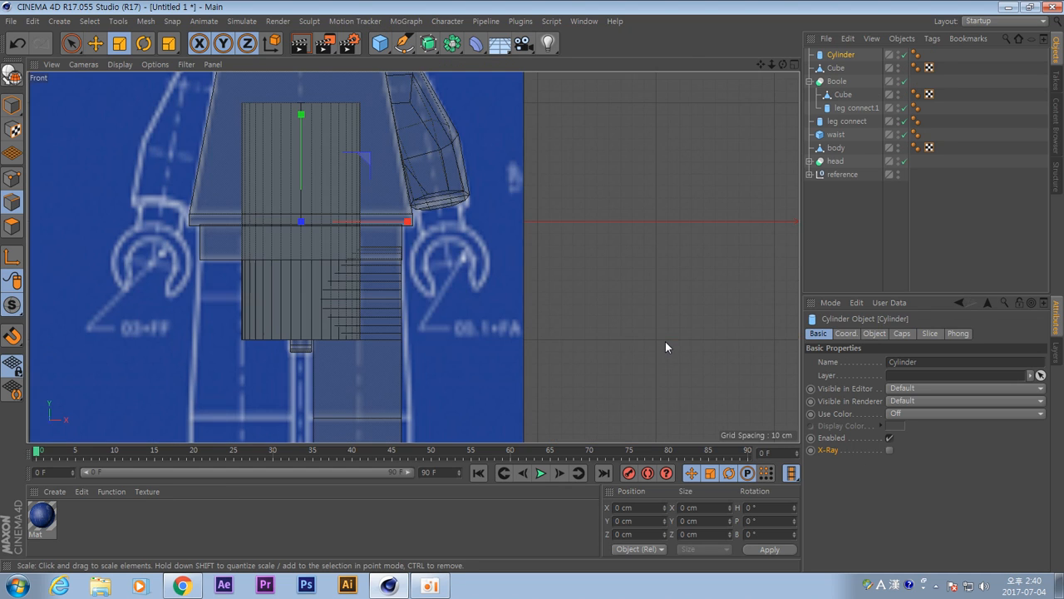
scroll(506, 234, "up", 5)
key("e")
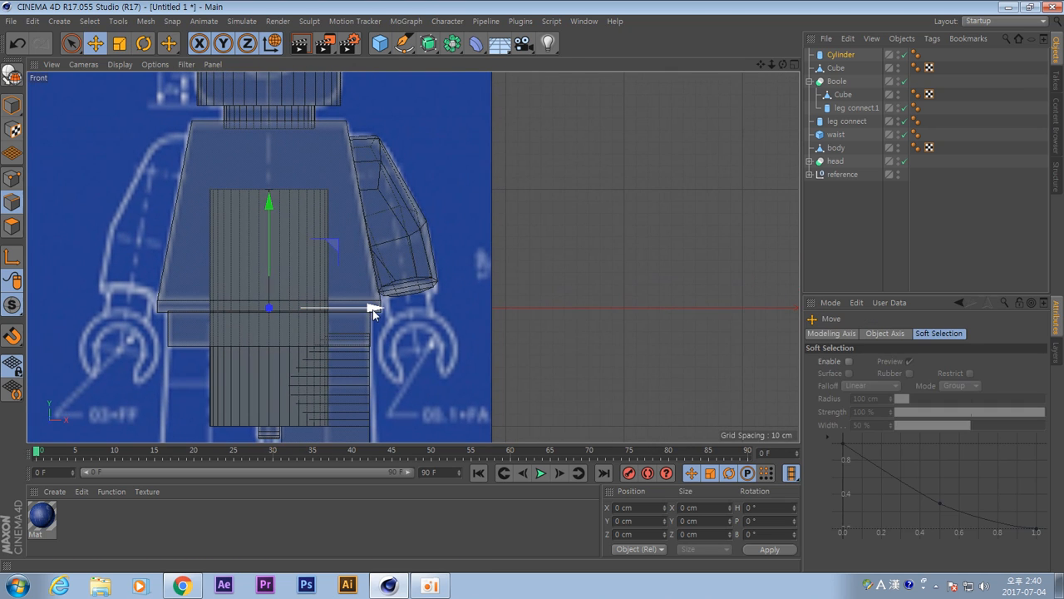
left_click_drag(370, 307, 575, 308)
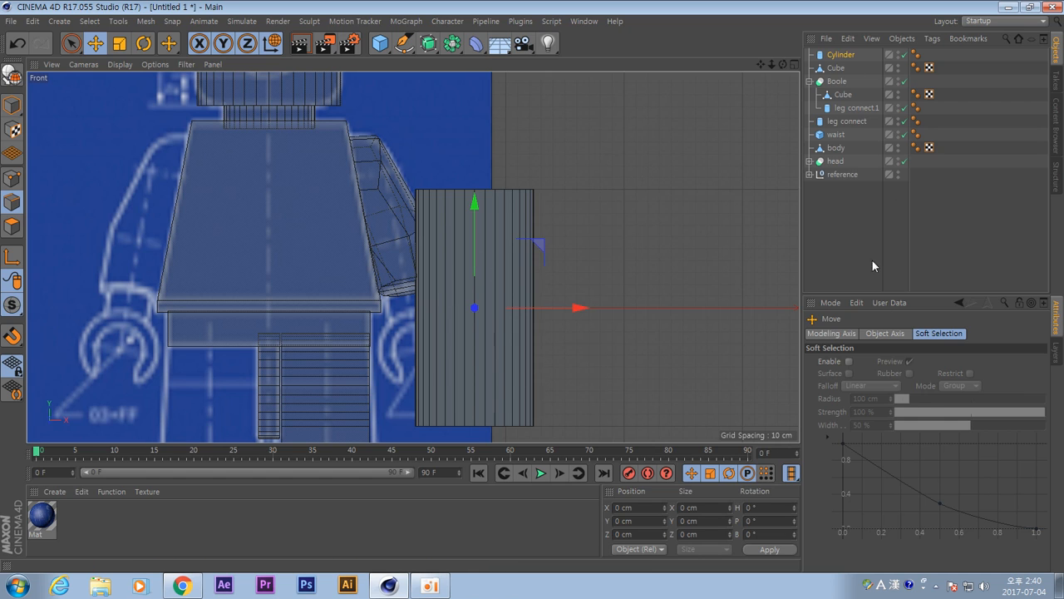
Orient the cylinder along the Z axis and enable X-Ray display for it.
left_click(847, 55)
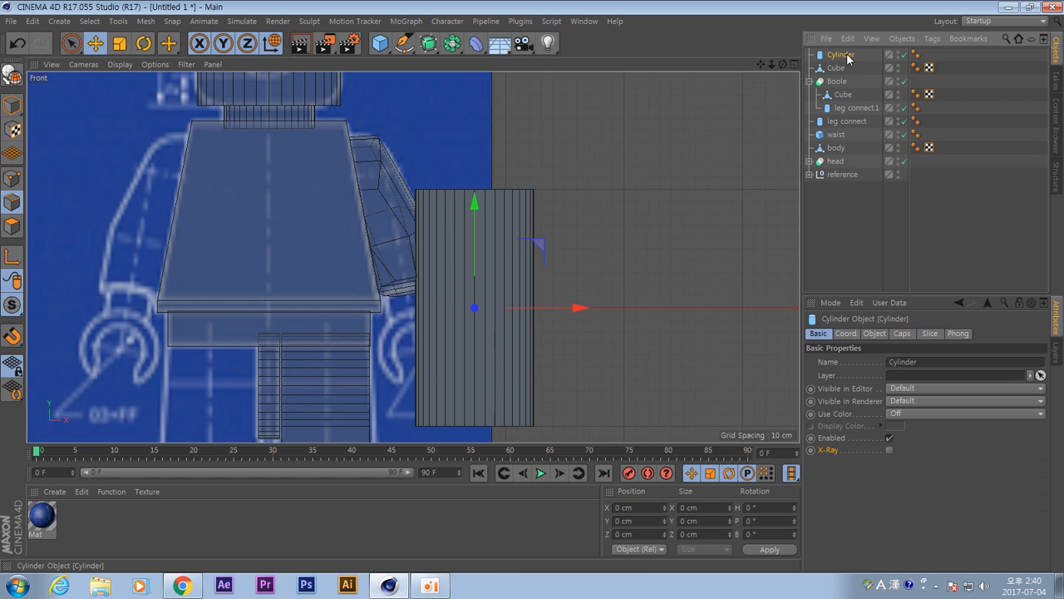
left_click(874, 333)
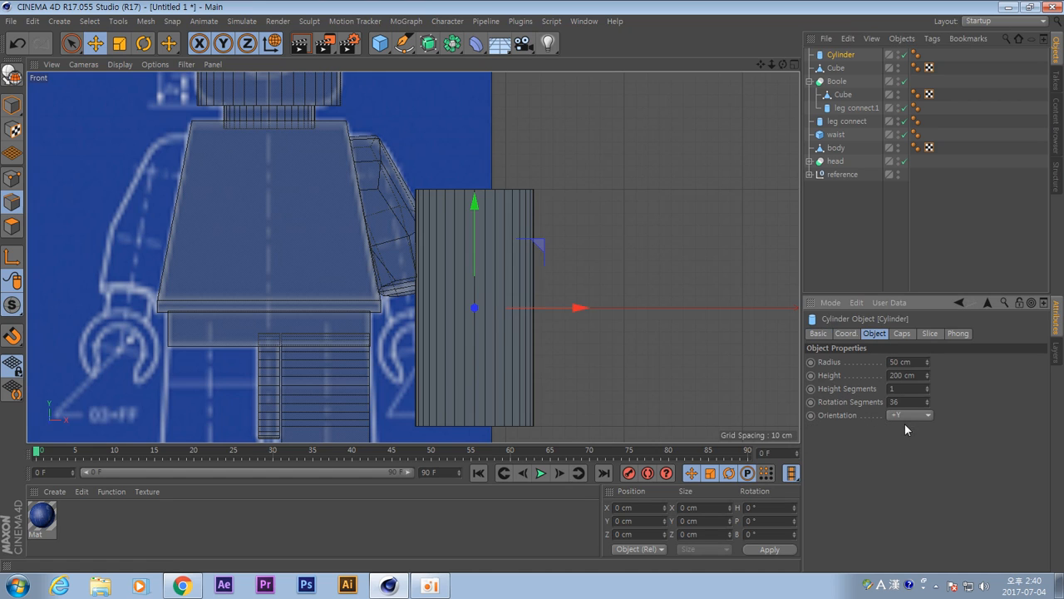
left_click(928, 414)
left_click(920, 482)
middle_click_drag(495, 372, 494, 312, "alt")
left_click(818, 333)
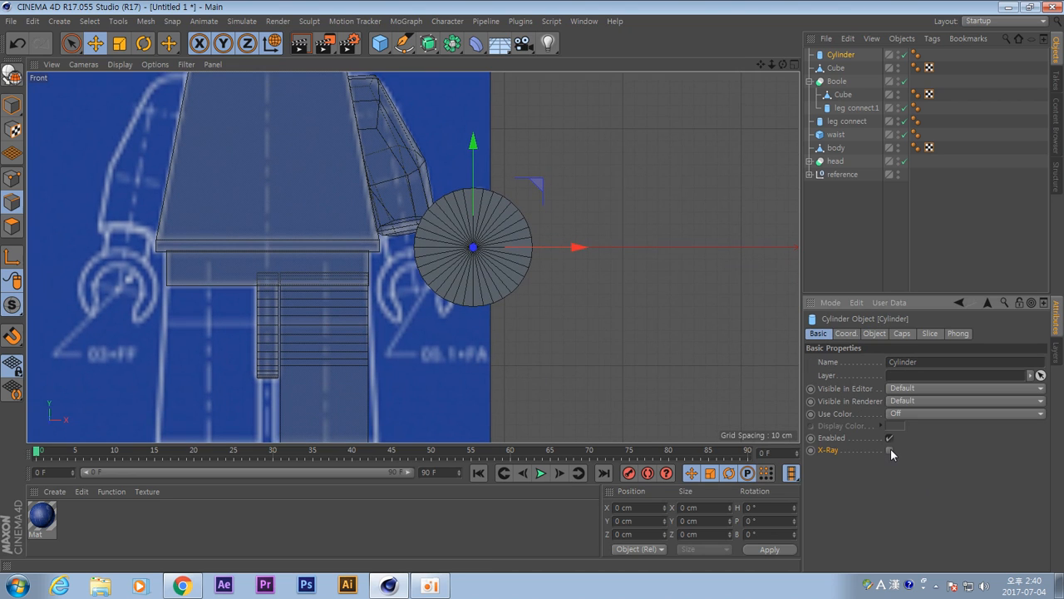
left_click(891, 450)
scroll(400, 340, "up", 3)
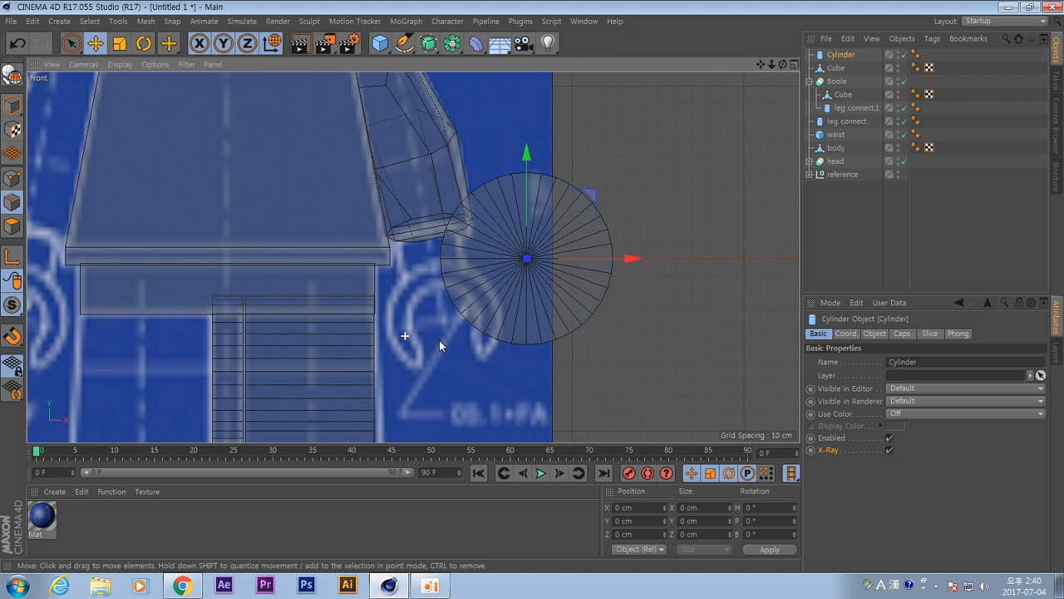
Move the cylinder onto the hand blueprint and scale it uniformly to about 69.4 cm across, matching the hand's outer ring.
left_click_drag(590, 197, 509, 260)
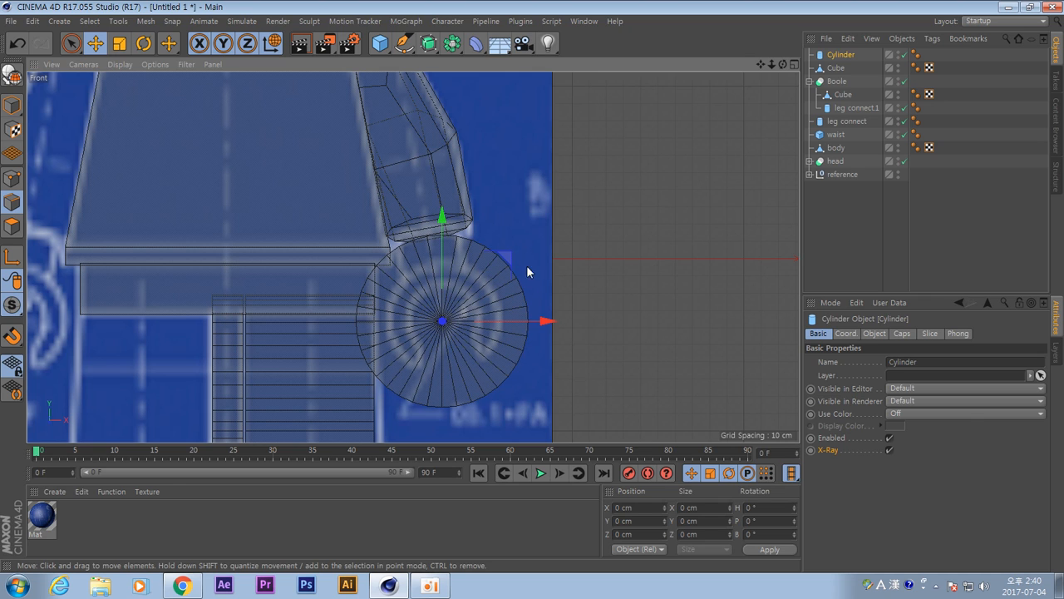
key("t")
key("e")
key("t")
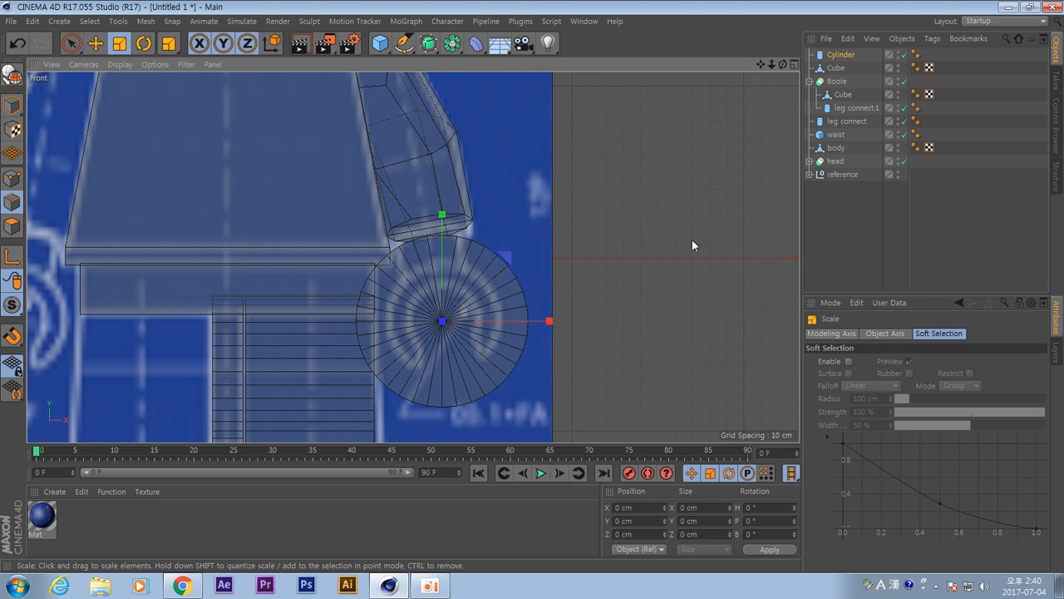
left_click_drag(692, 239, 563, 288)
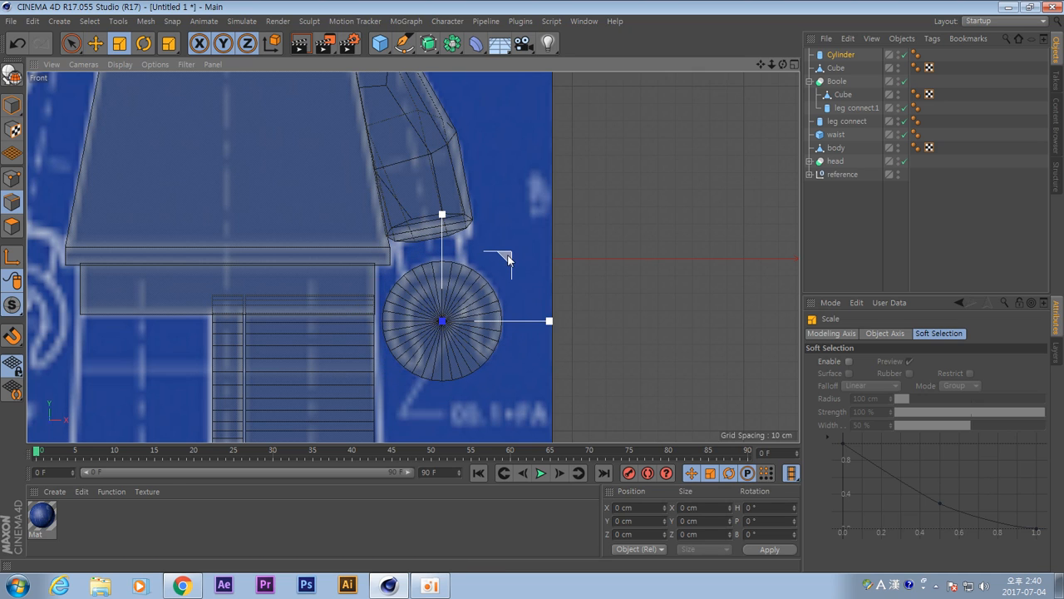
key("e")
left_click_drag(508, 261, 511, 260)
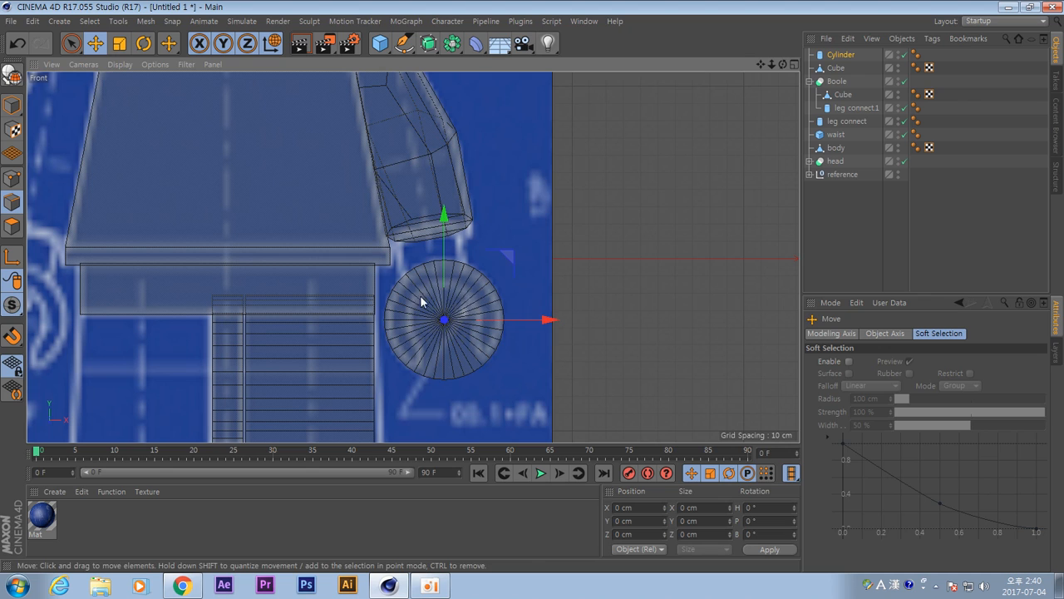
left_click_drag(423, 305, 411, 333)
key("ctrl+z")
Duplicate the hand cylinder in place and scale the copy down to about 43.6 cm across, matching the inner opening.
middle_click_drag(592, 355, 600, 324, "alt")
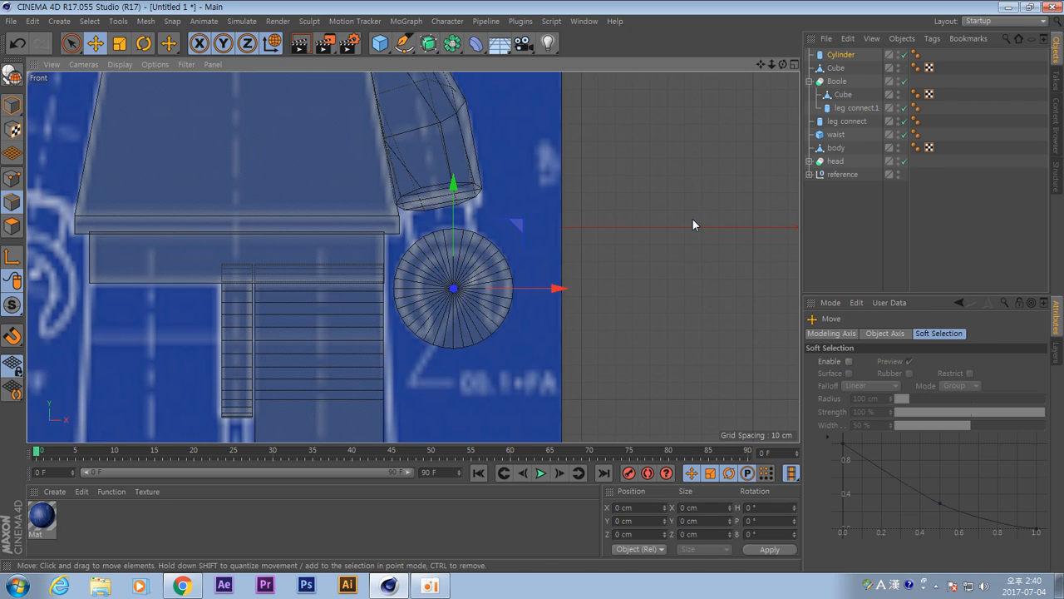
key("ctrl+c")
key("ctrl+v")
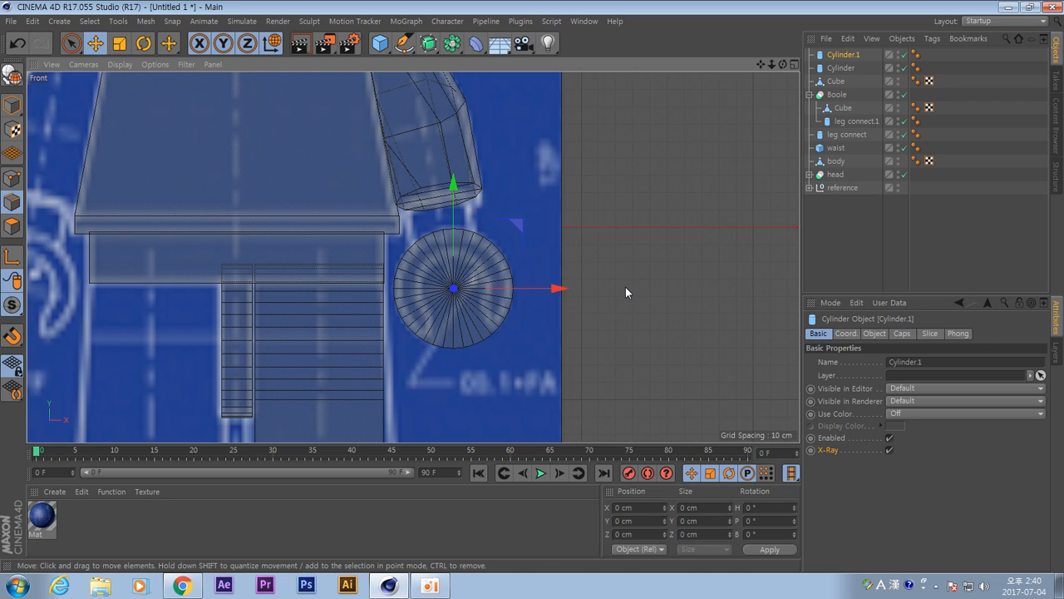
key("t")
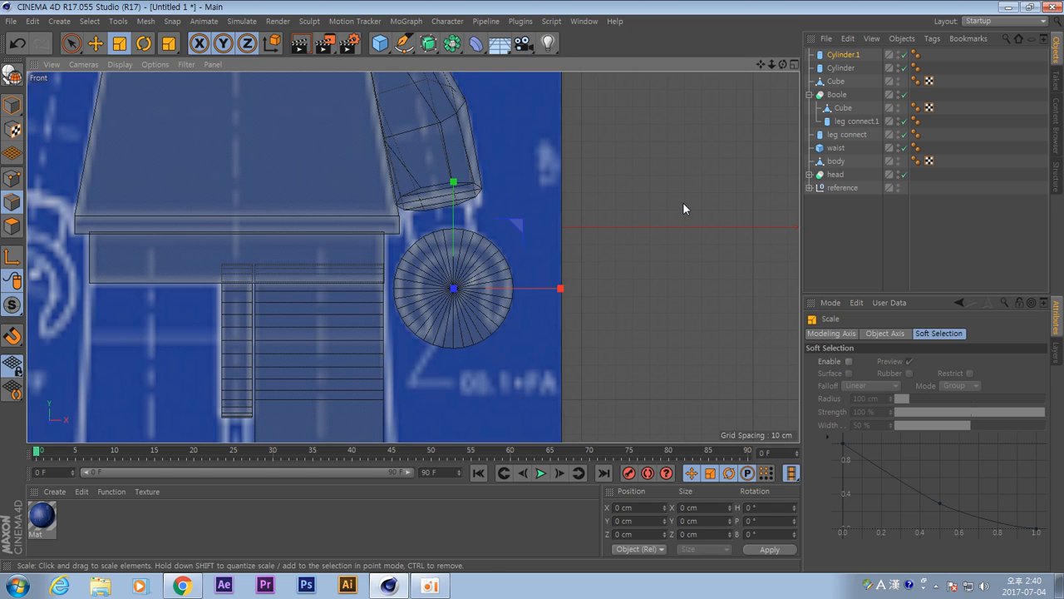
left_click_drag(683, 207, 501, 272)
middle_click_drag(630, 307, 623, 282, "alt")
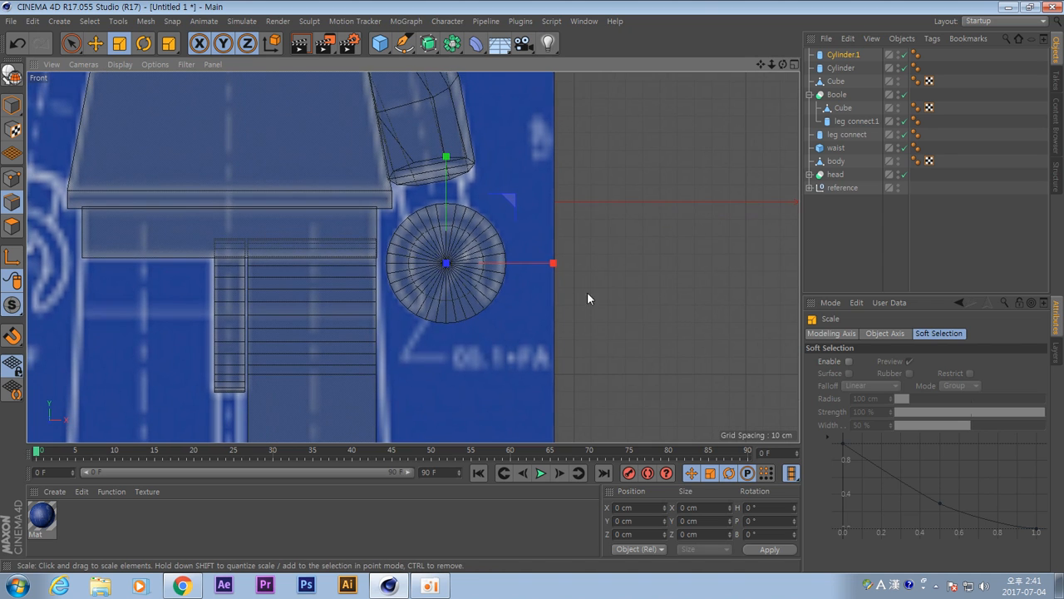
Lengthen the smaller cylinder along Z to about 216.8 cm so it passes through both ends of the larger one.
middle_click(537, 363)
middle_click(327, 405)
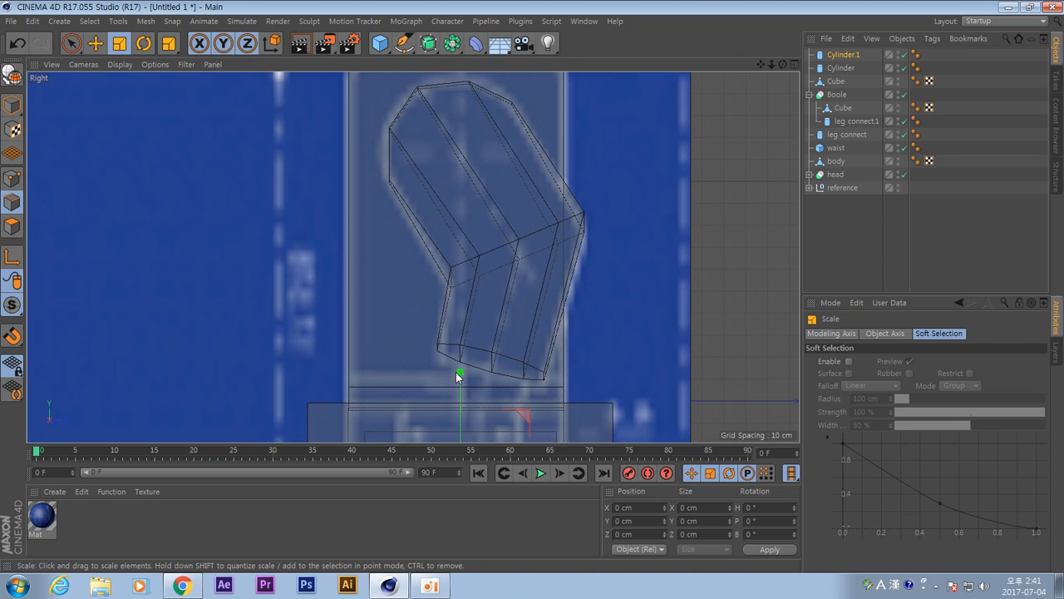
middle_click_drag(459, 376, 405, 243, "alt")
right_click_drag(491, 313, 476, 333, "alt")
left_click(12, 110)
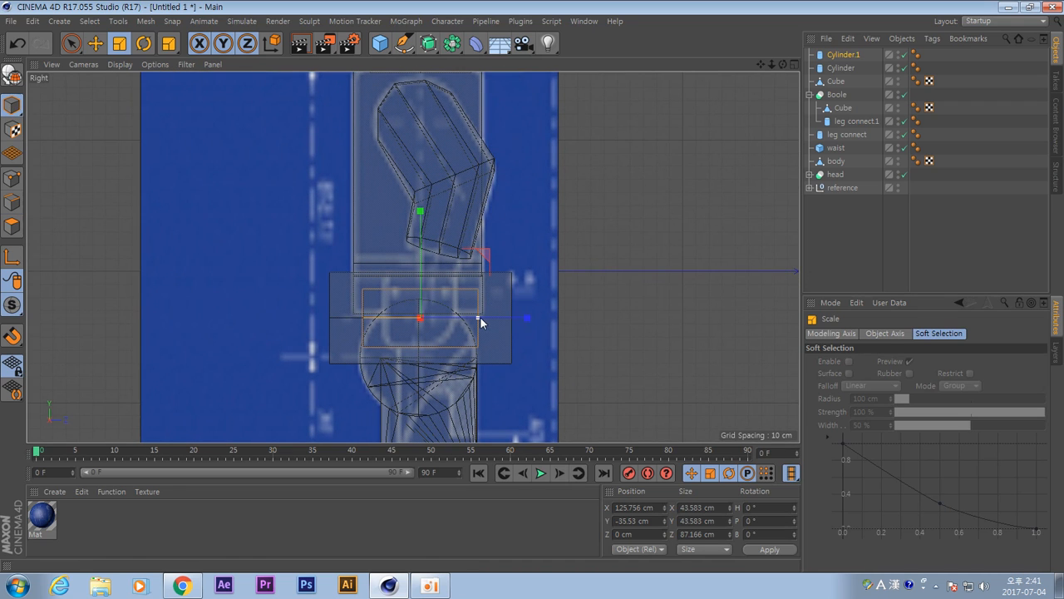
left_click_drag(480, 316, 560, 326)
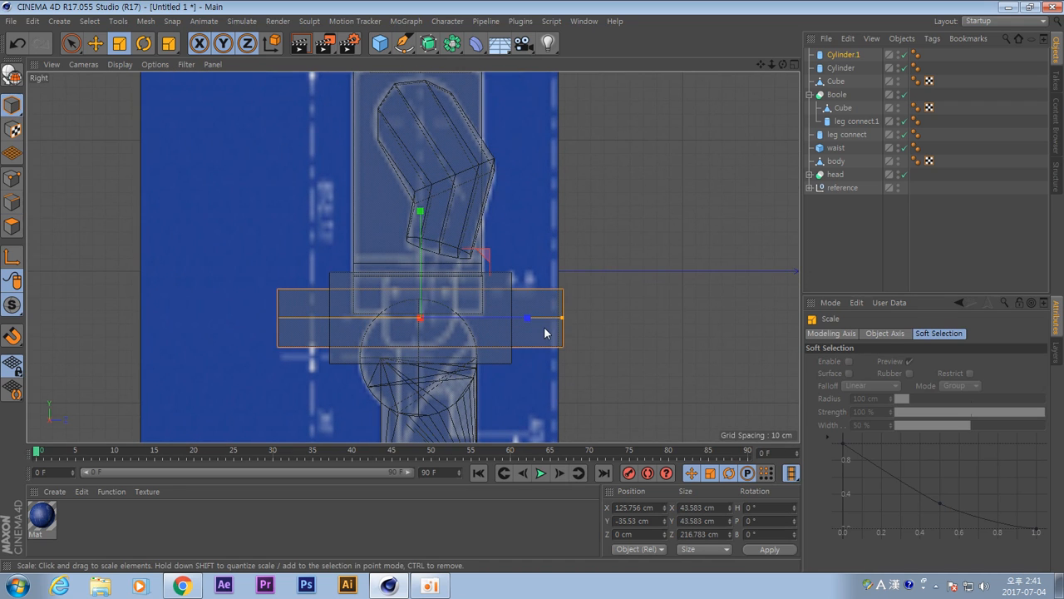
middle_click(547, 329)
Add a Boole object and nest the larger cylinder first and the smaller one second to subtract the hand's opening.
mouse_move(305, 201)
left_mouse_down("alt")
mouse_move(215, 227)
mouse_move(276, 201)
mouse_move(206, 155)
mouse_move(291, 207)
mouse_move(287, 189)
left_mouse_up("alt")
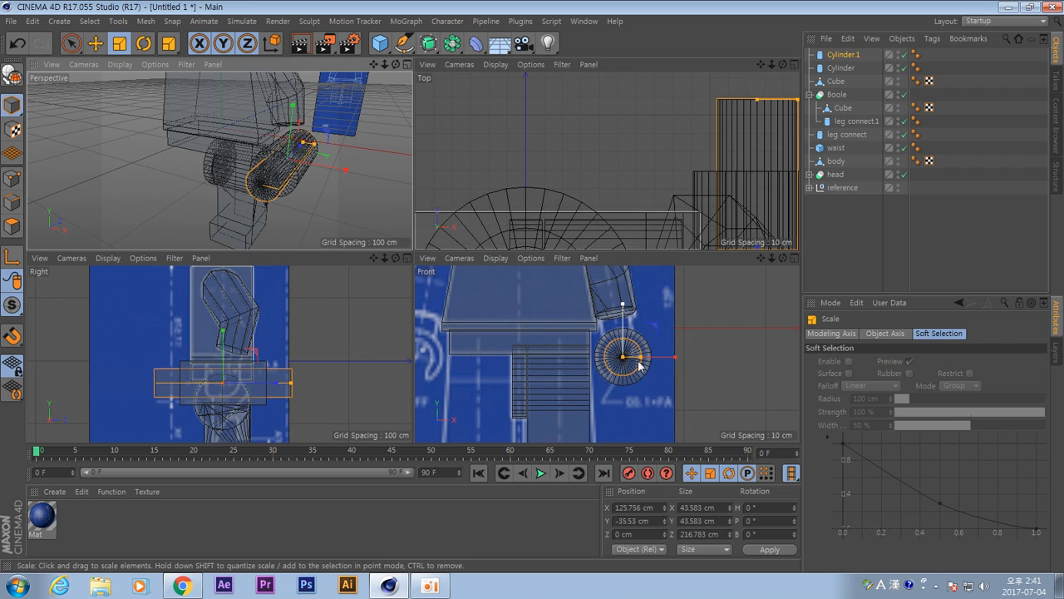
left_click_drag(330, 191, 207, 221, "alt")
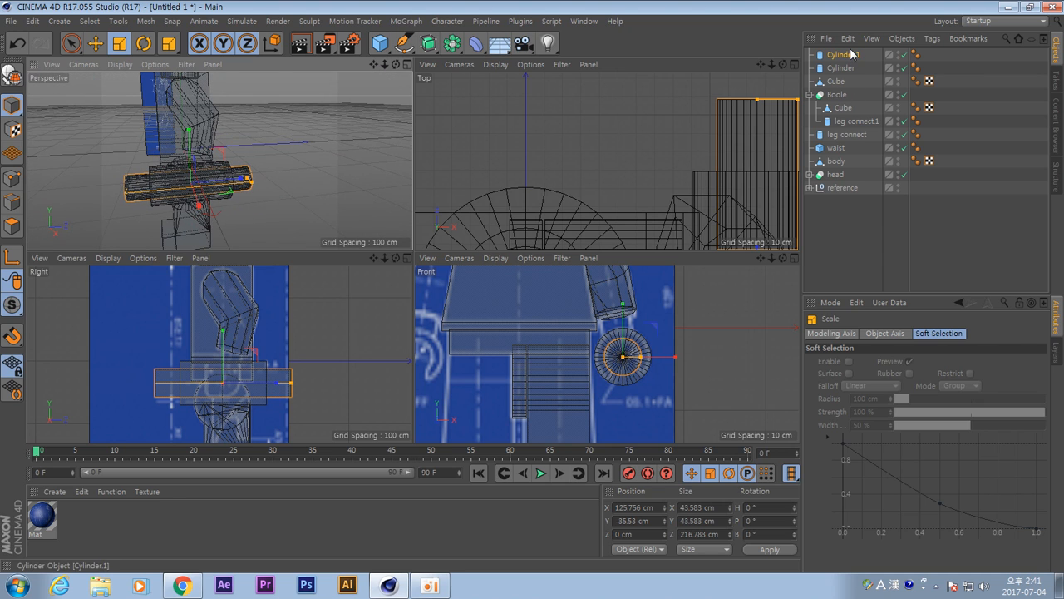
left_click_drag(460, 48, 711, 64)
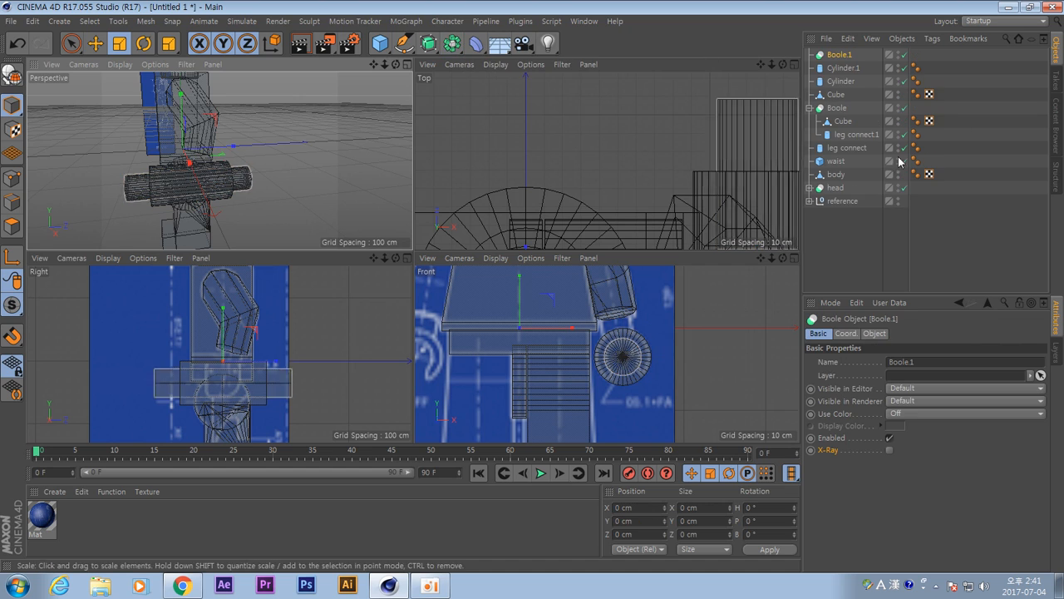
left_click(841, 81)
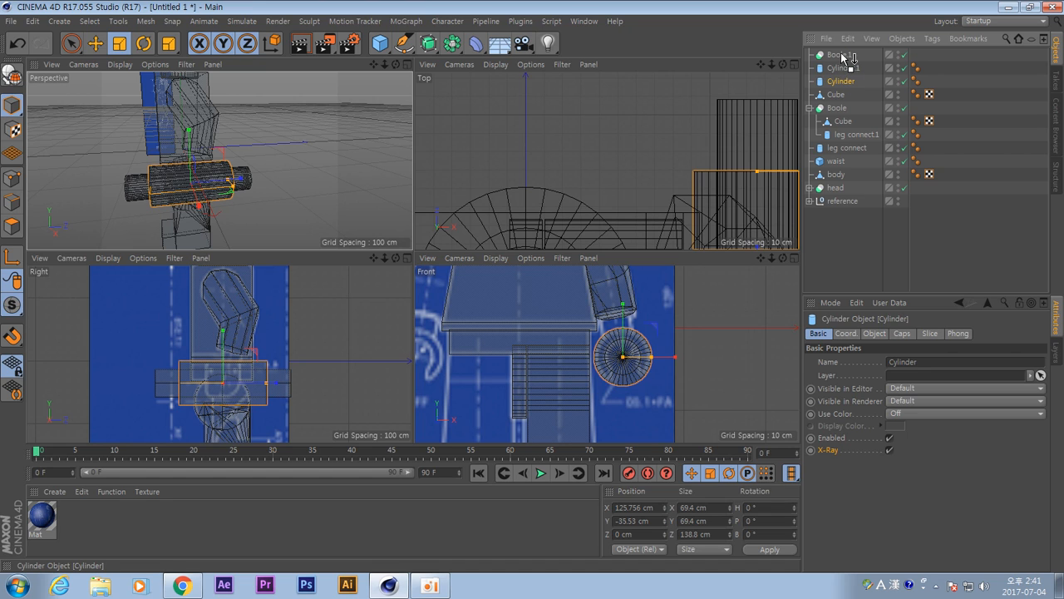
left_click_drag(845, 56, 851, 78)
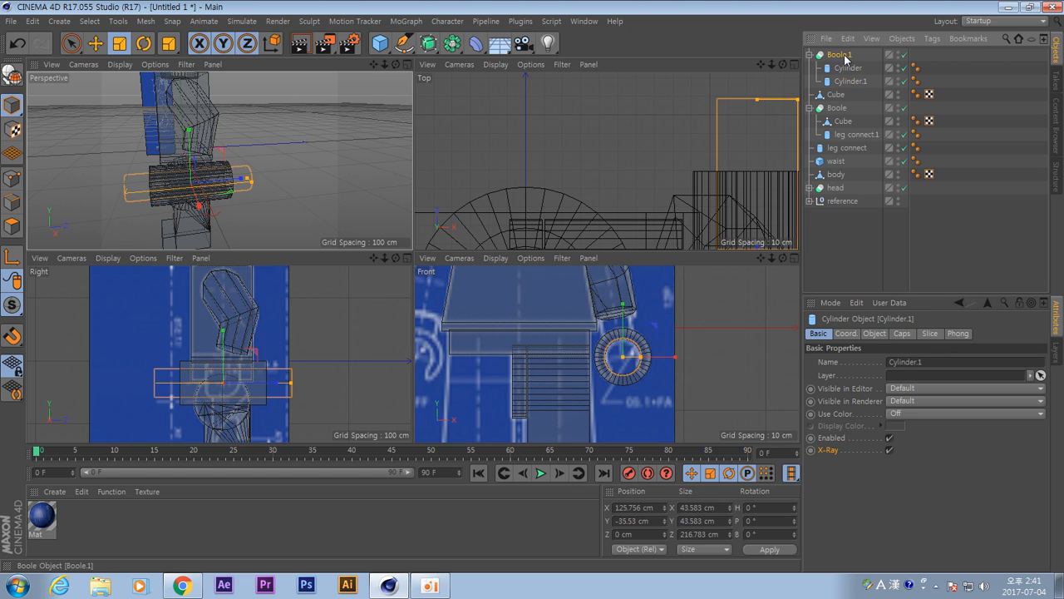
left_click(851, 71)
left_click(856, 82)
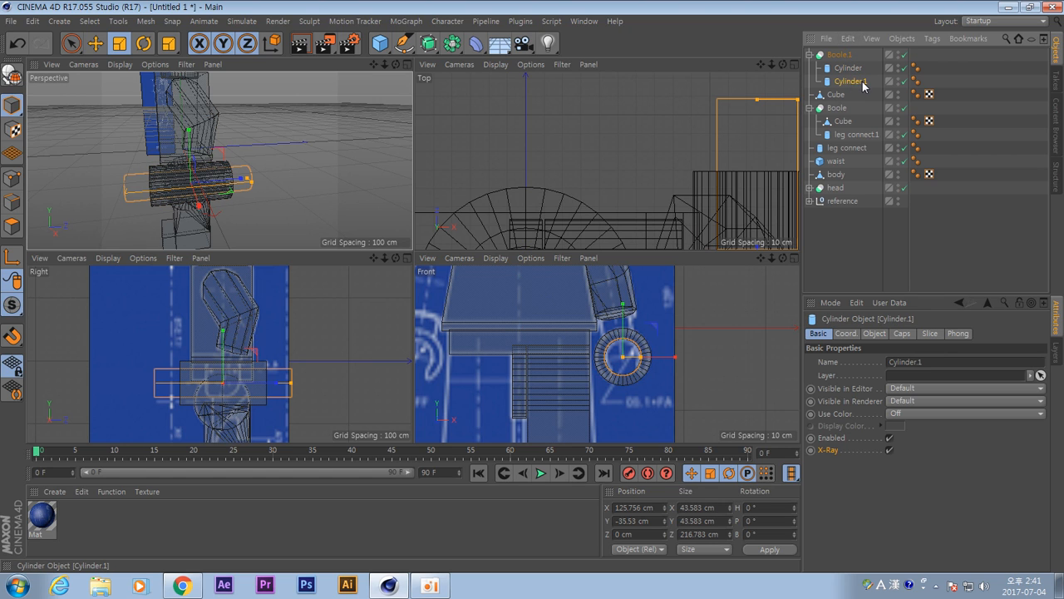
left_click(309, 217)
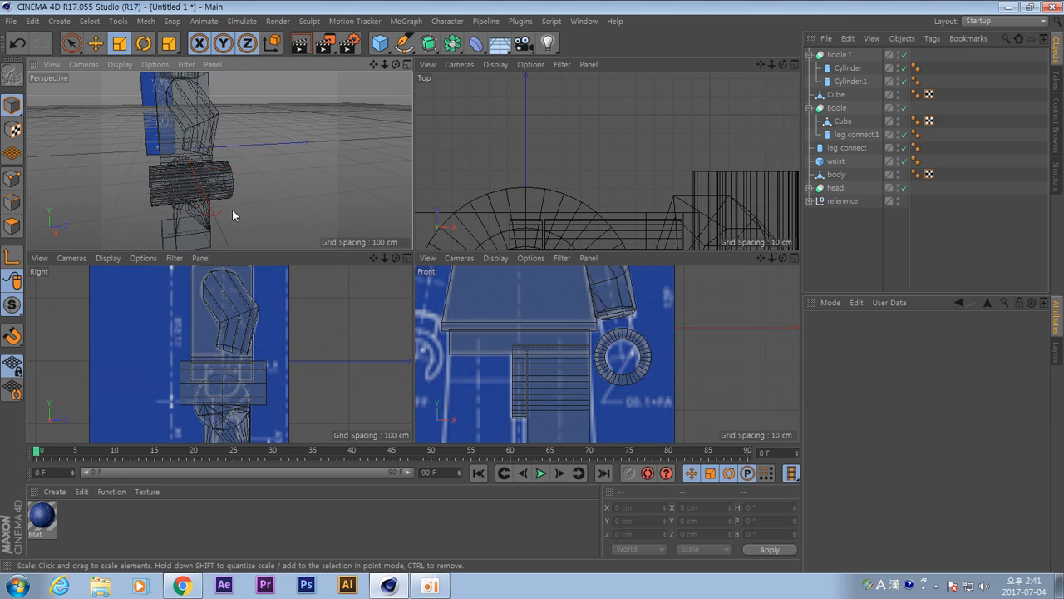
Shorten the Boole's outer cylinder along Z to about 56.1 cm, matching the hand's depth in the side blueprint.
left_click_drag(232, 209, 354, 176, "alt")
right_click_drag(302, 185, 350, 206, "alt")
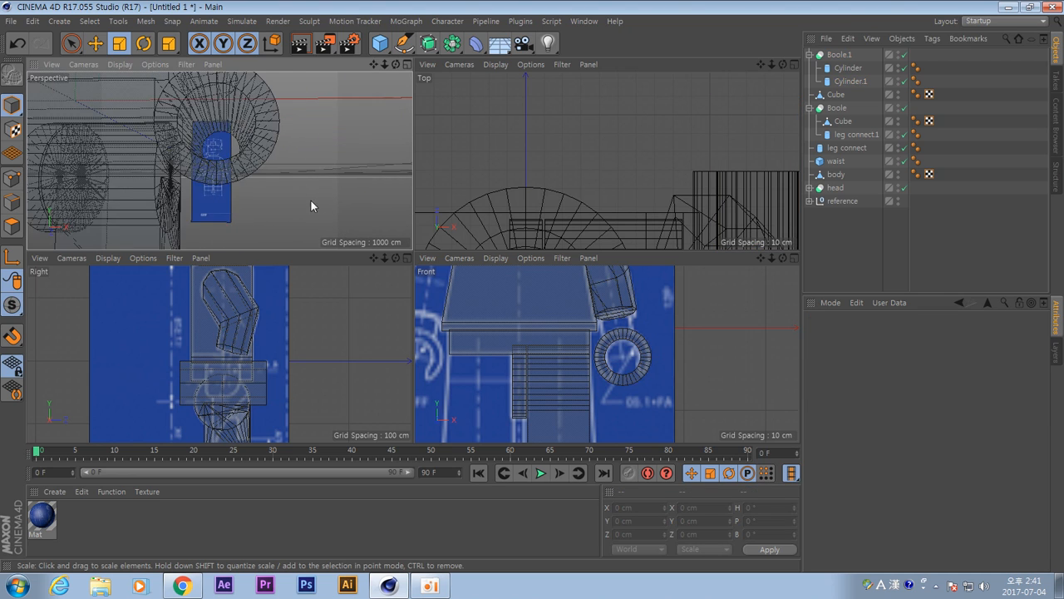
left_click_drag(222, 162, 322, 207, "alt")
right_click_drag(340, 190, 326, 198, "alt")
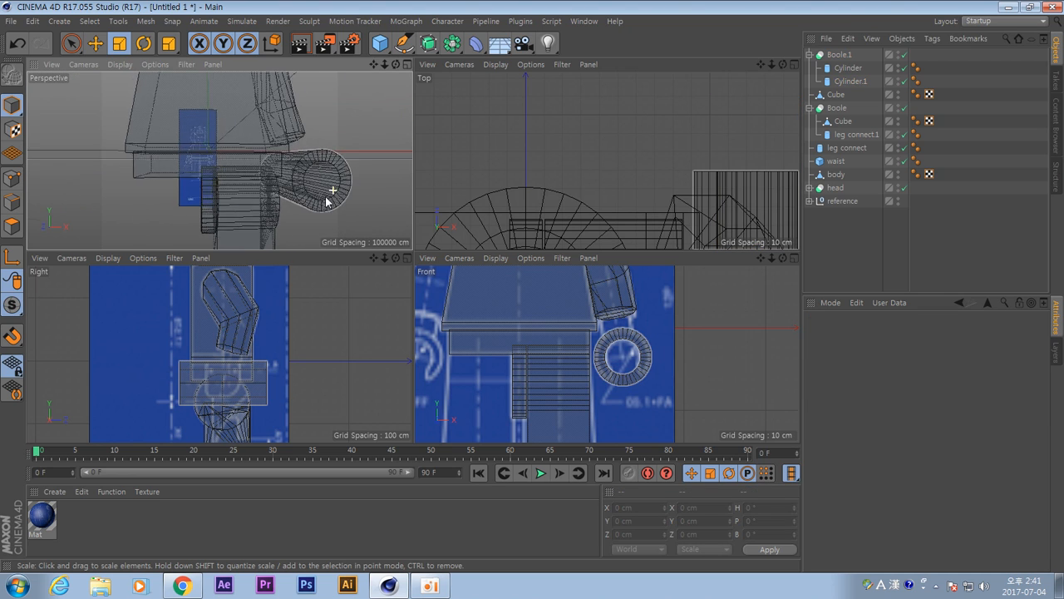
left_click_drag(325, 198, 342, 178, "alt")
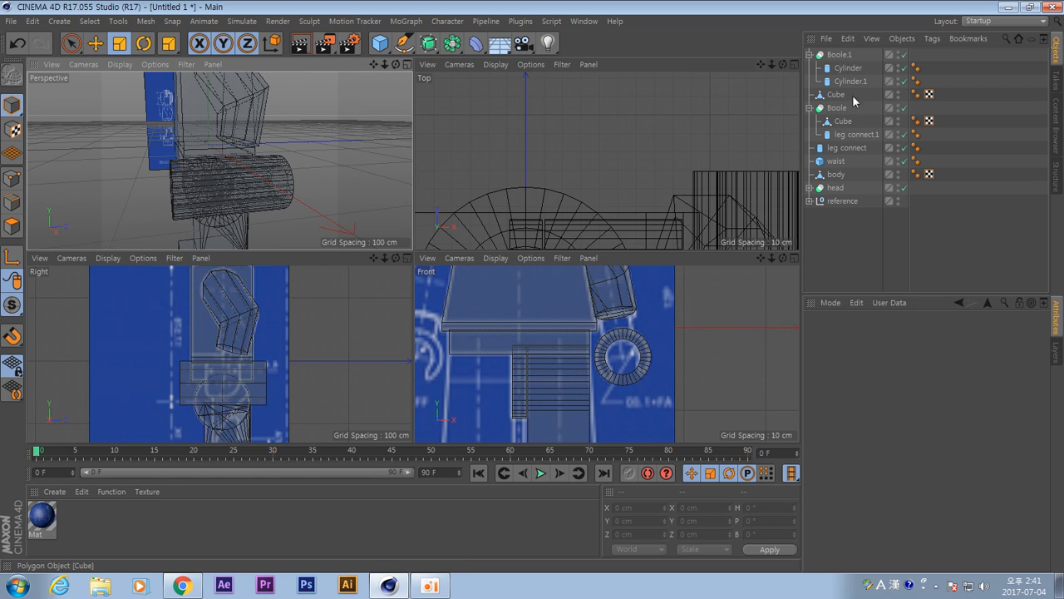
left_click(848, 70)
mouse_move(268, 205)
left_mouse_down("alt")
mouse_move(259, 207)
mouse_move(264, 200)
left_mouse_up("alt")
right_click_drag(279, 374, 334, 389, "alt")
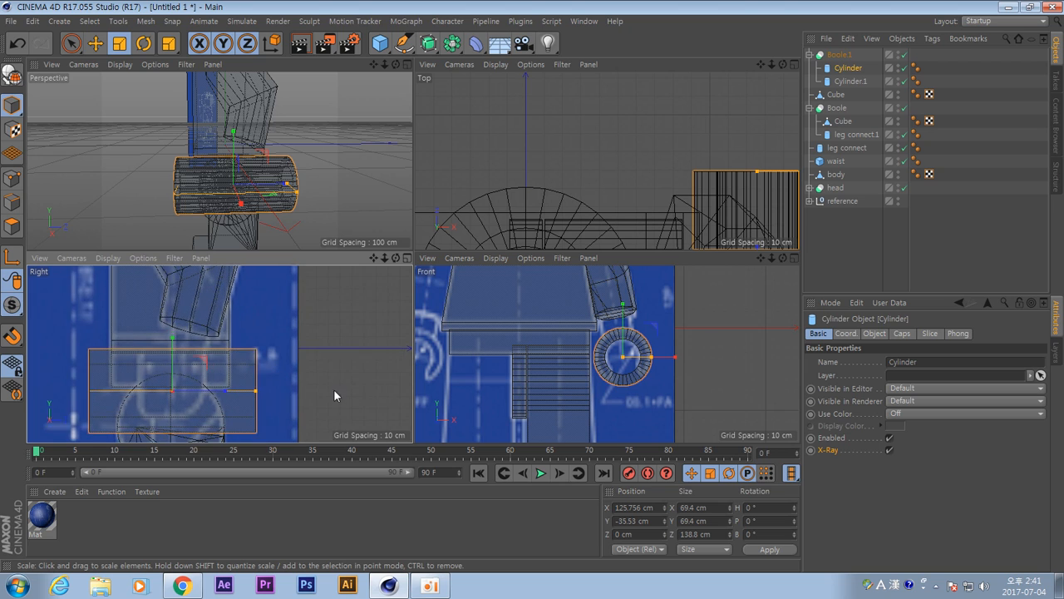
middle_click_drag(334, 388, 398, 359, "alt")
left_click_drag(320, 362, 271, 363)
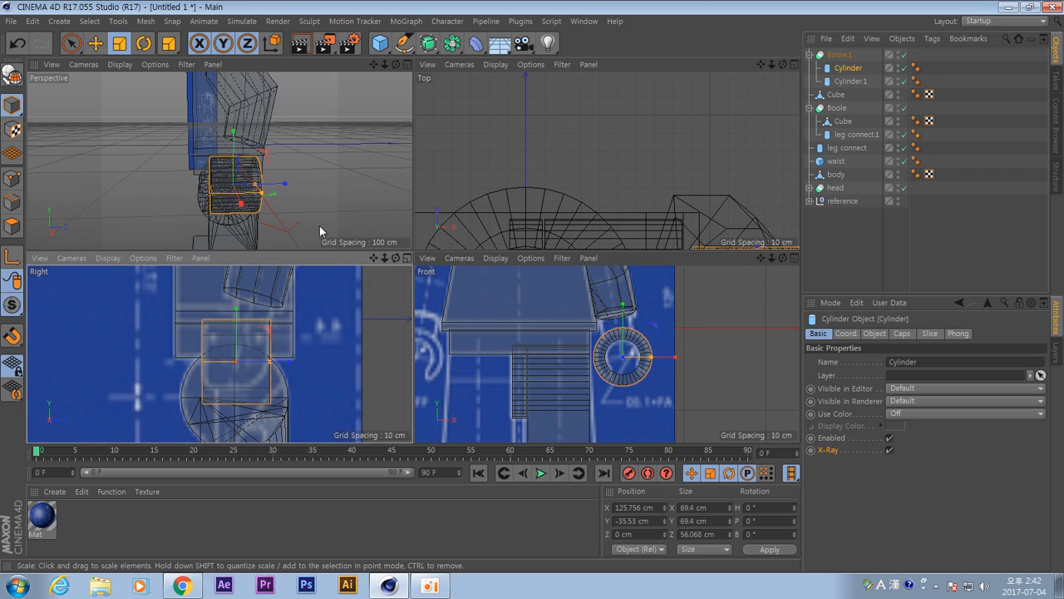
left_click_drag(319, 225, 286, 200, "alt")
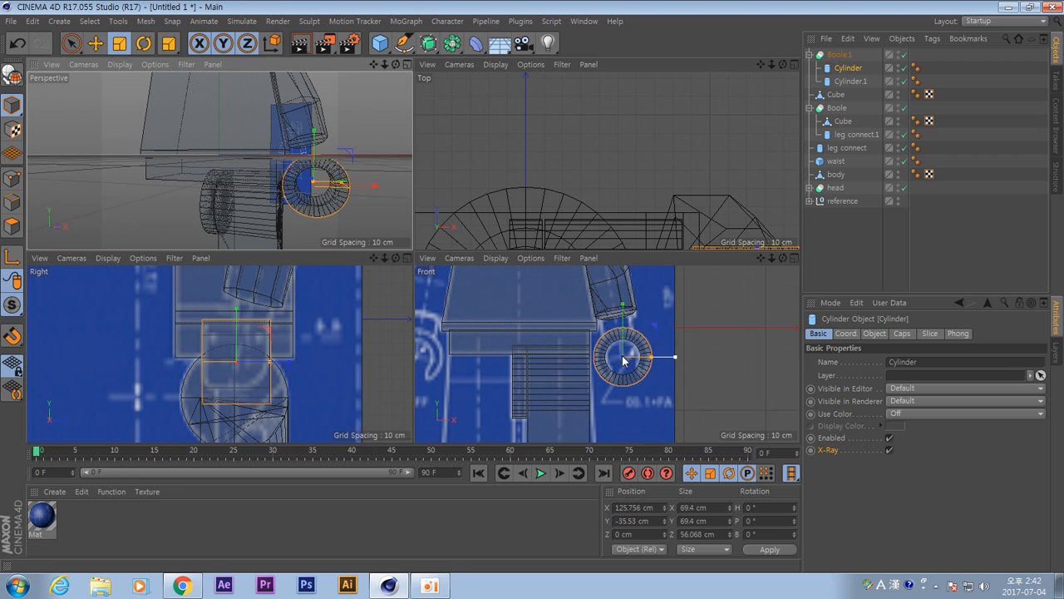
middle_click_drag(628, 386, 590, 372, "alt")
scroll(590, 372, "up", 8)
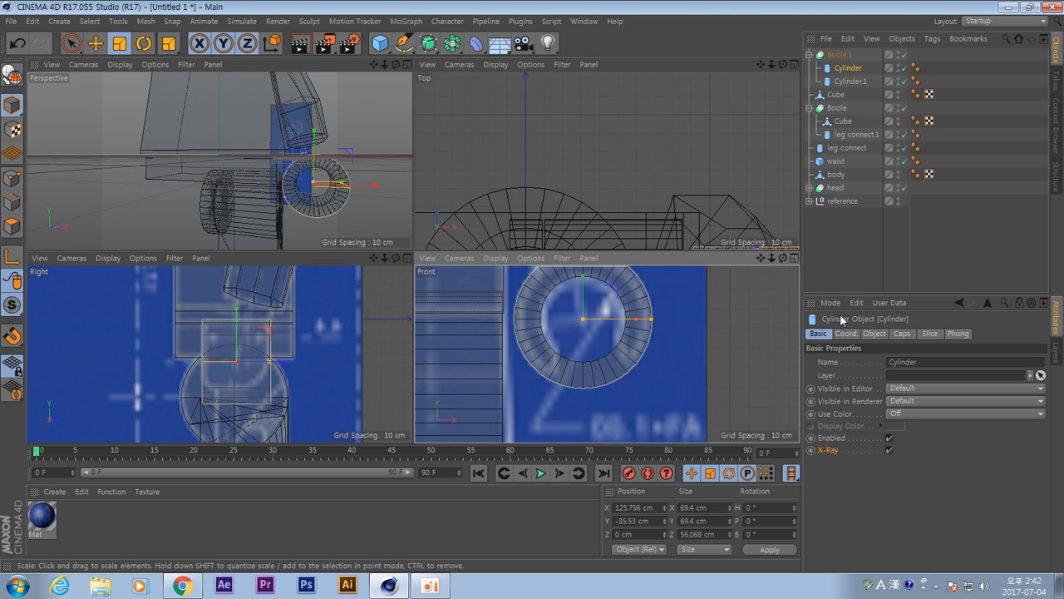
Add a cube with X-Ray enabled and size it to about 39.8 × 42.1 cm over the lower part of the hand ring.
left_click(380, 43)
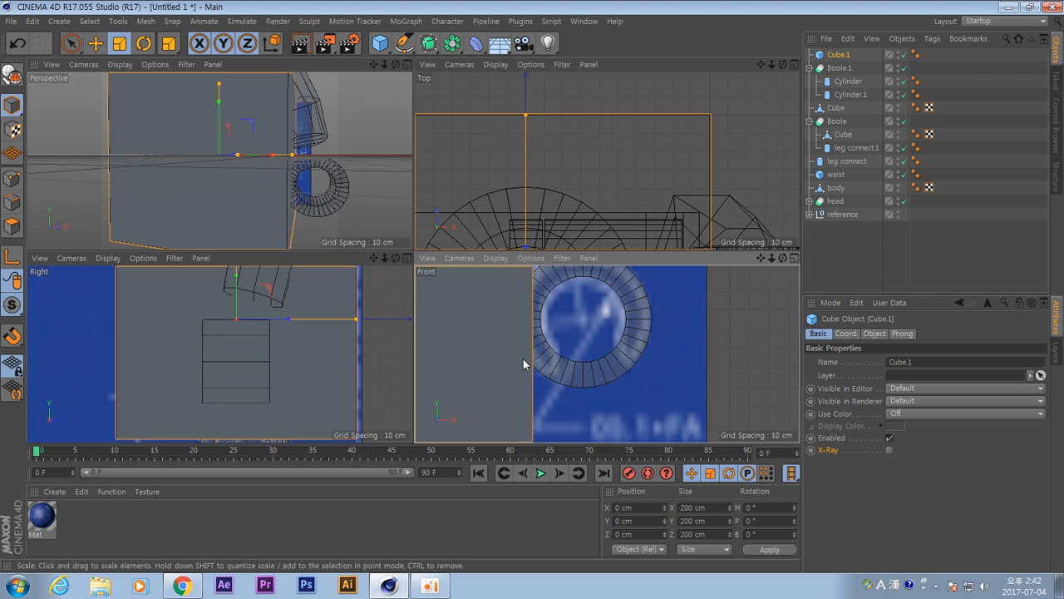
left_click(889, 450)
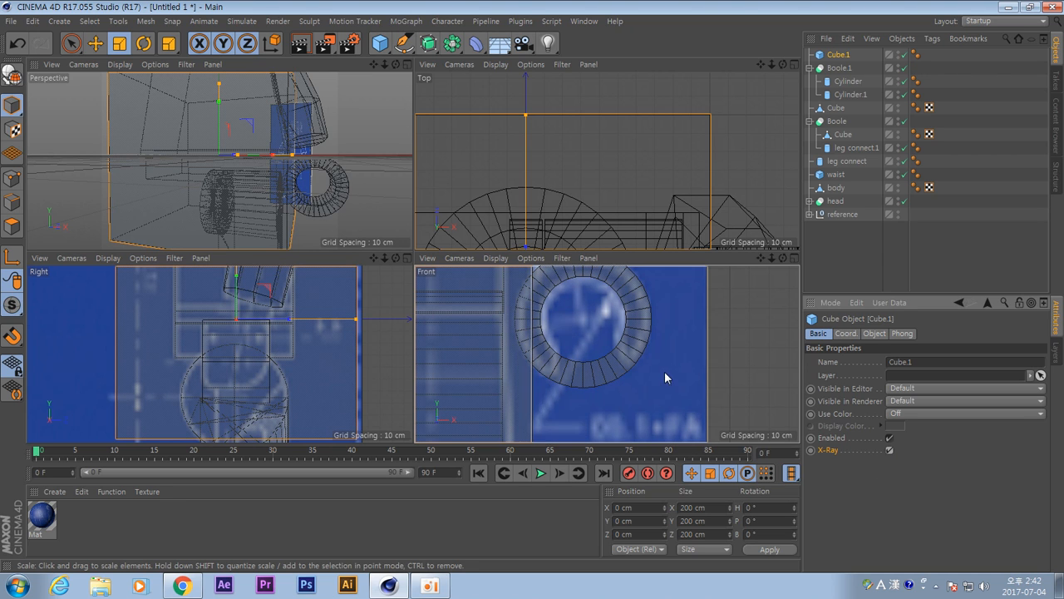
scroll(657, 372, "down", 5)
key("e")
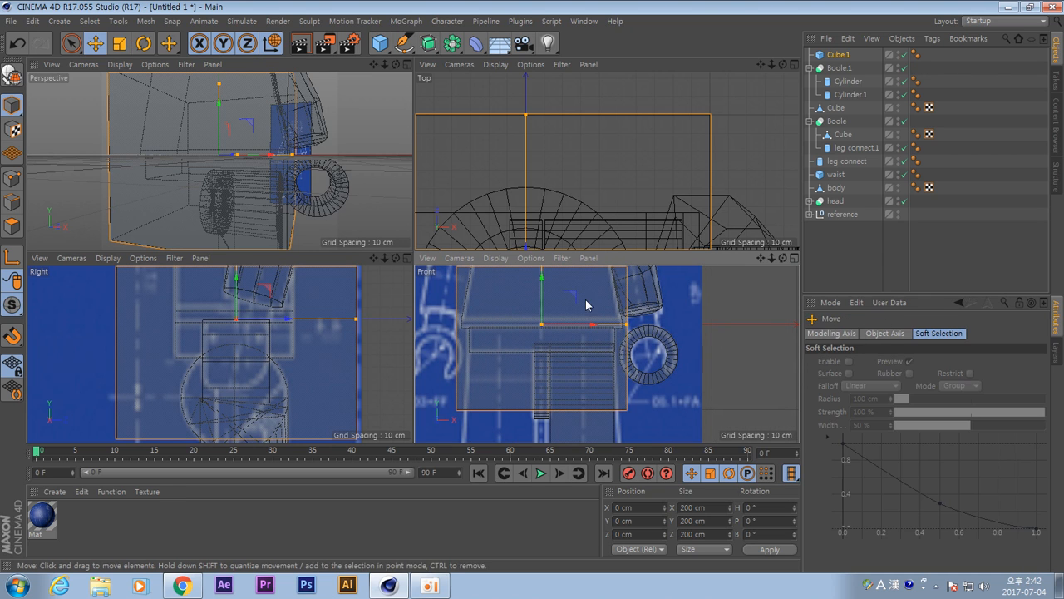
left_click_drag(573, 296, 682, 350)
middle_click_drag(676, 375, 633, 351, "alt")
left_click_drag(698, 352, 625, 352)
left_click_drag(608, 272, 608, 334)
scroll(649, 378, "up", 5)
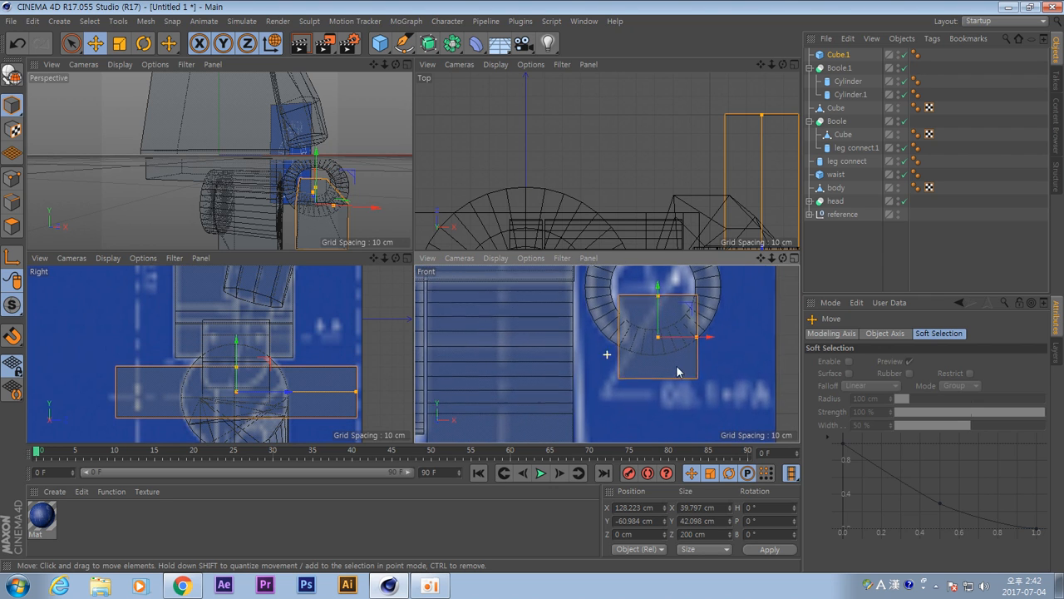
Align the cube with the hand's gap, narrow it to about 35.3 cm, and convert it to an editable polygon object.
left_click_drag(614, 352, 615, 344)
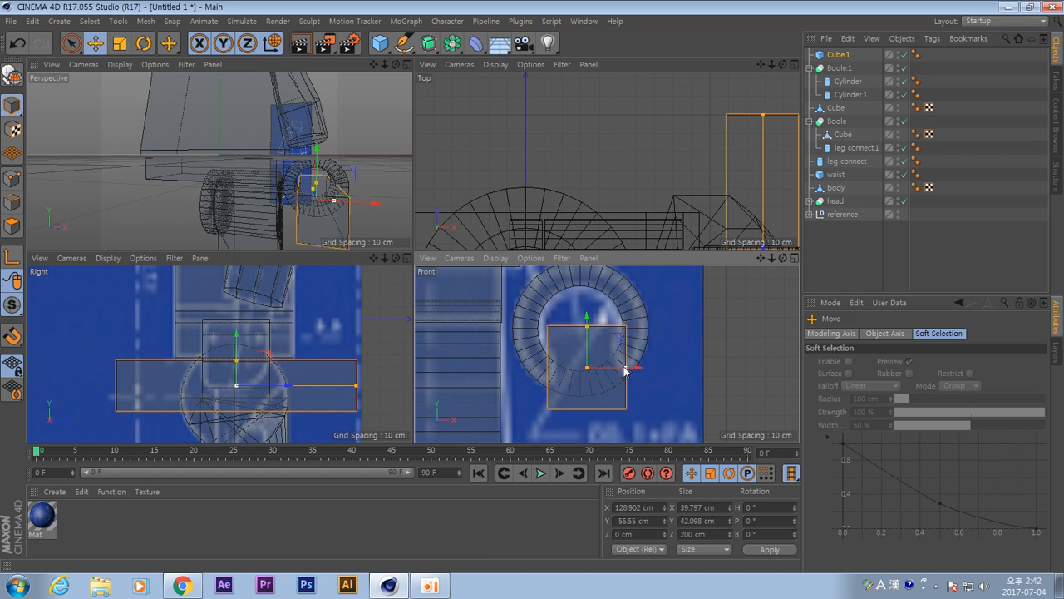
left_click_drag(625, 371, 622, 372)
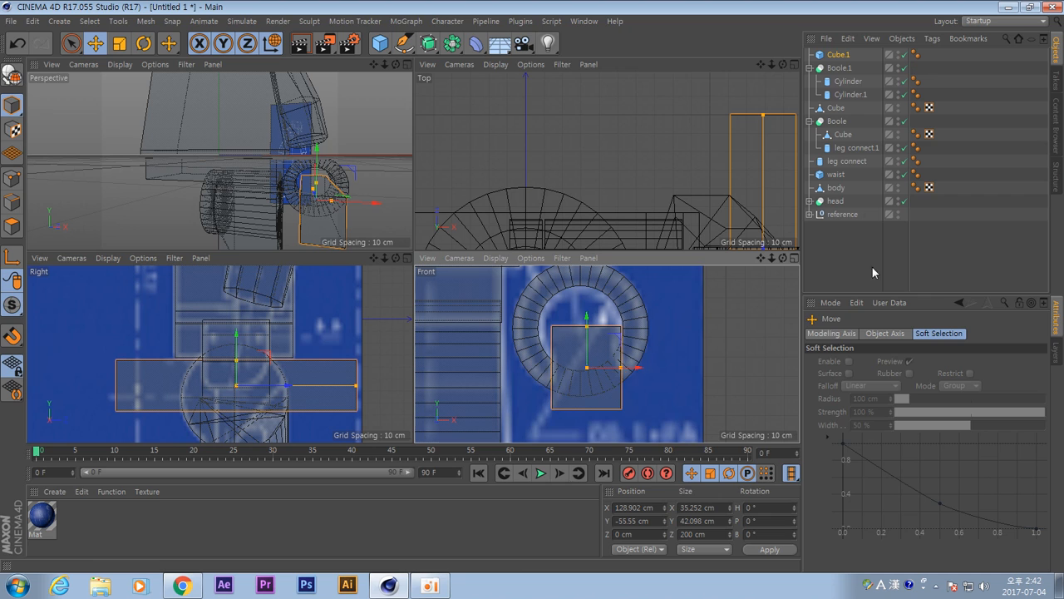
left_click(9, 77)
Shorten the cutting cube along Z to about 76 cm so it still extends past both faces of the hand.
mouse_move(642, 368)
middle_mouse_down("alt")
mouse_move(643, 346)
mouse_move(641, 356)
middle_mouse_up("alt")
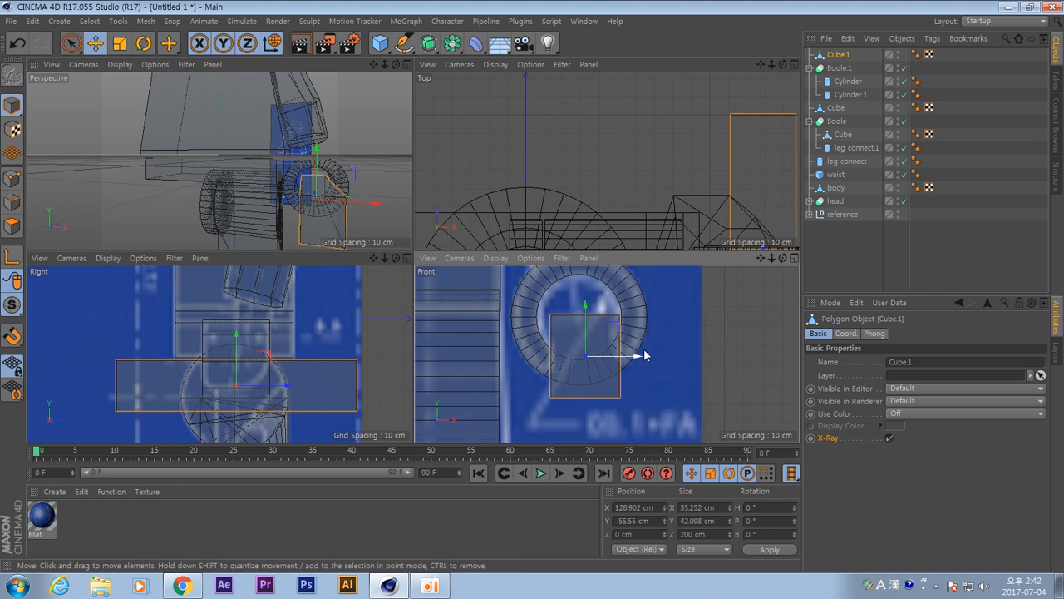
mouse_move(350, 209)
left_mouse_down("alt")
mouse_move(321, 165)
mouse_move(344, 208)
left_mouse_up("alt")
left_click_drag(325, 168, 274, 172, "alt")
key("t")
left_click_drag(305, 207, 278, 212, "alt")
scroll(280, 208, "down", 3)
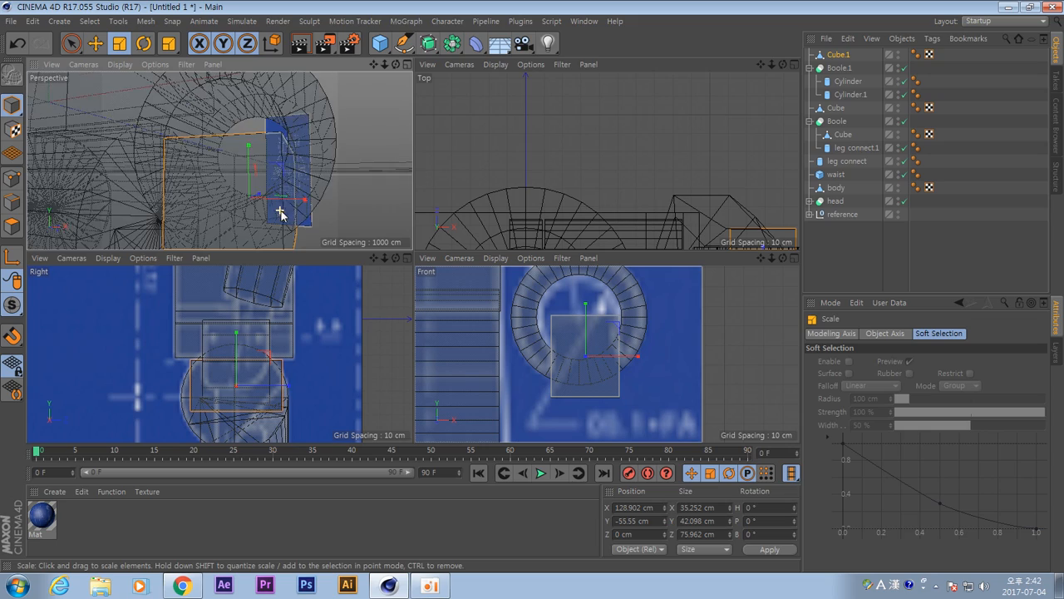
Move the cube's outer bottom edge to about X 21 cm, Y -11.5 cm to angle that side of the gap.
left_click_drag(271, 205, 242, 198, "alt")
middle_click_drag(257, 206, 245, 149, "alt")
left_click(19, 202)
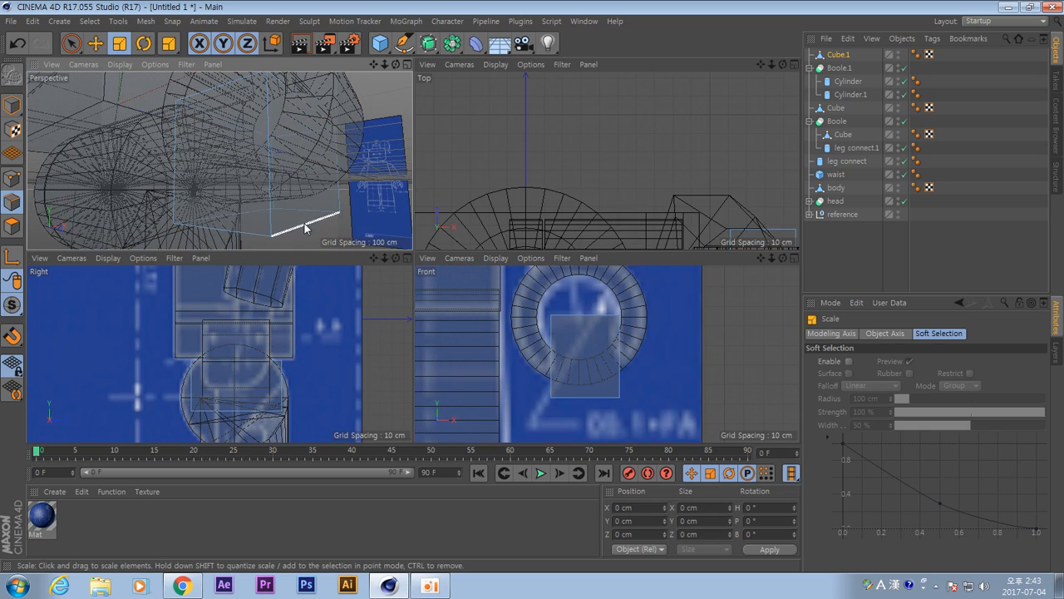
left_click(304, 223)
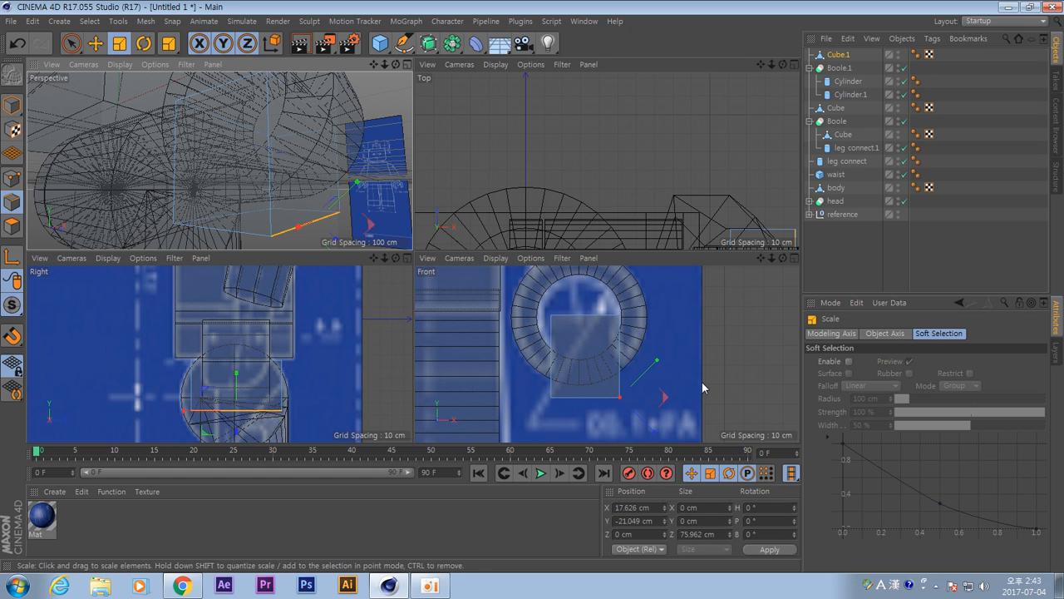
key("e")
left_click_drag(588, 367, 595, 350)
Move the cube's outer top edge inward to about X 9.8 cm, Y 19 cm inside the hand's opening.
right_click_drag(352, 168, 351, 173, "alt")
left_click_drag(337, 179, 338, 187, "alt")
right_click_drag(338, 179, 305, 175, "alt")
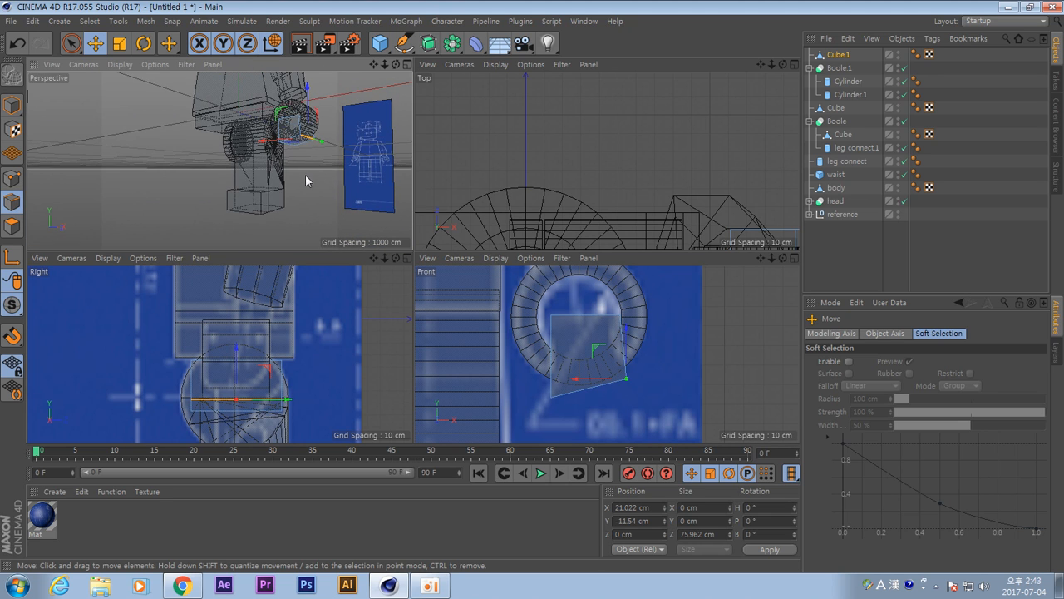
left_click_drag(305, 175, 304, 188, "alt")
key("ctrl+z")
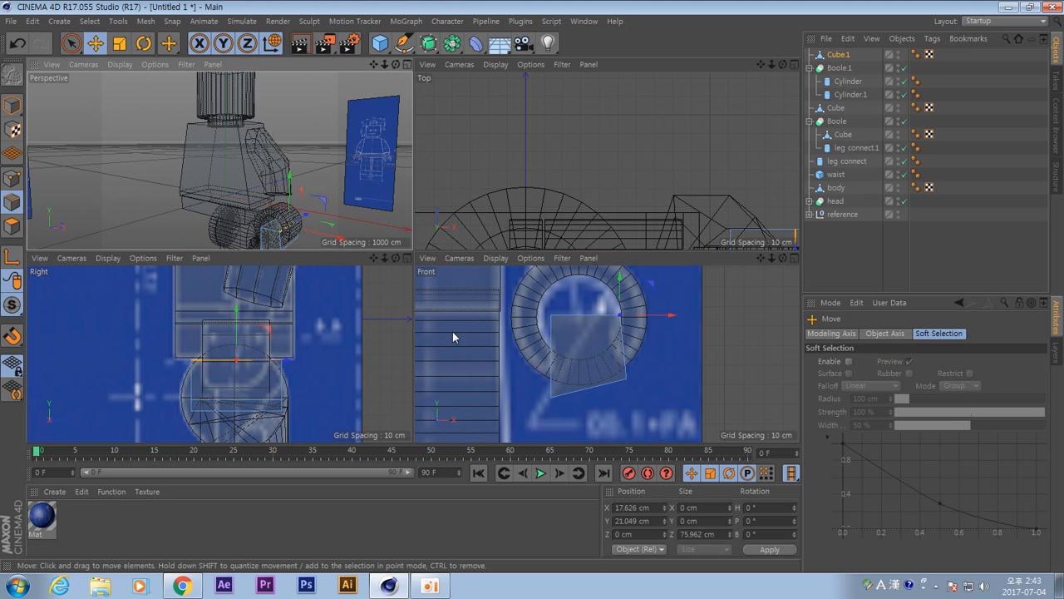
left_click_drag(637, 280, 634, 292)
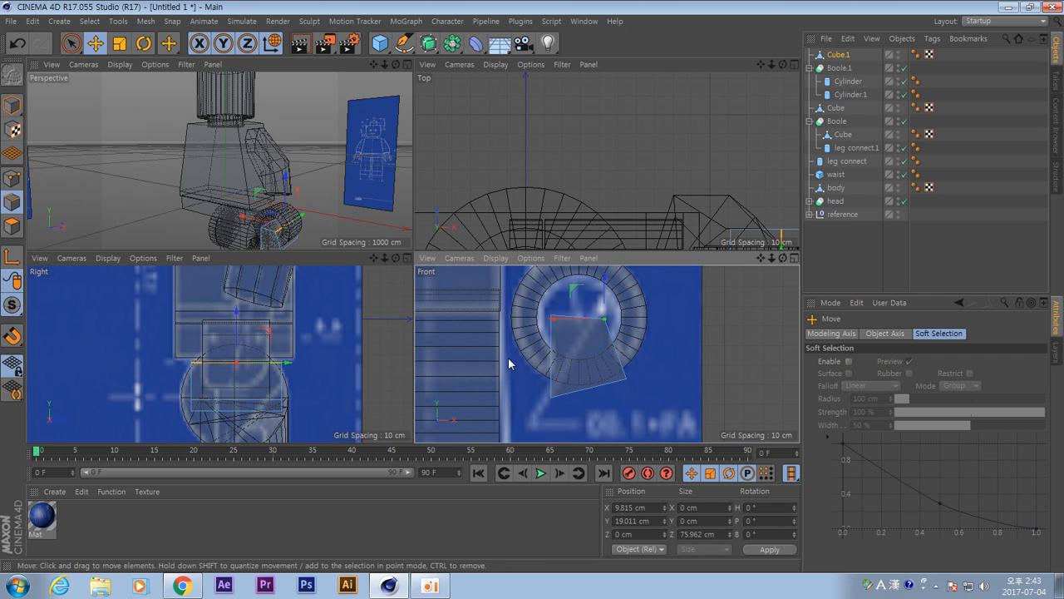
Shift the cube's inner bottom edge to about X -16.6 cm, Y -19 cm.
left_click(556, 349)
scroll(268, 211, "up", 3)
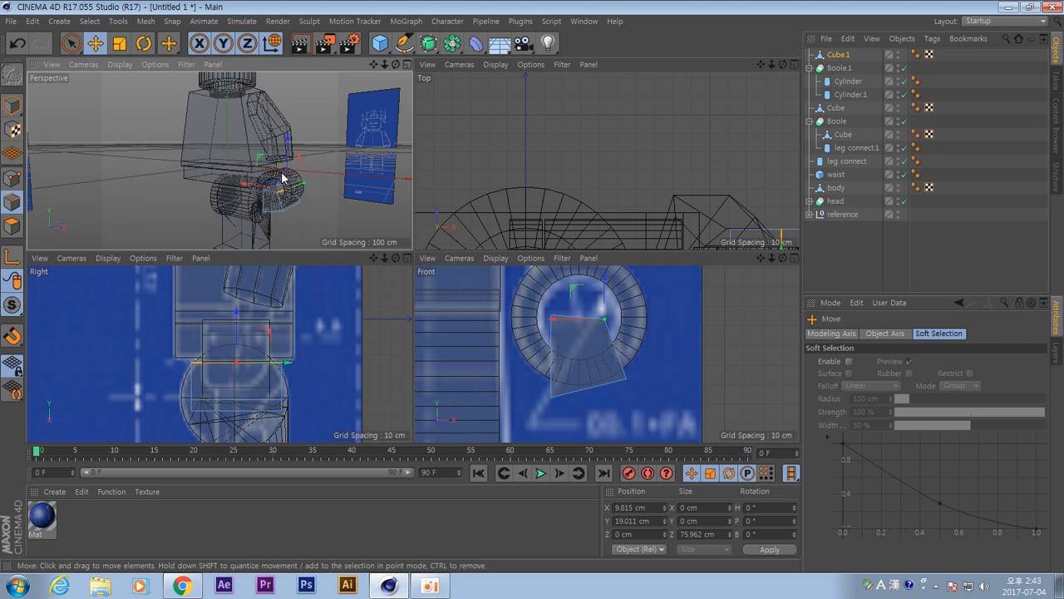
left_click_drag(272, 220, 356, 192, "alt")
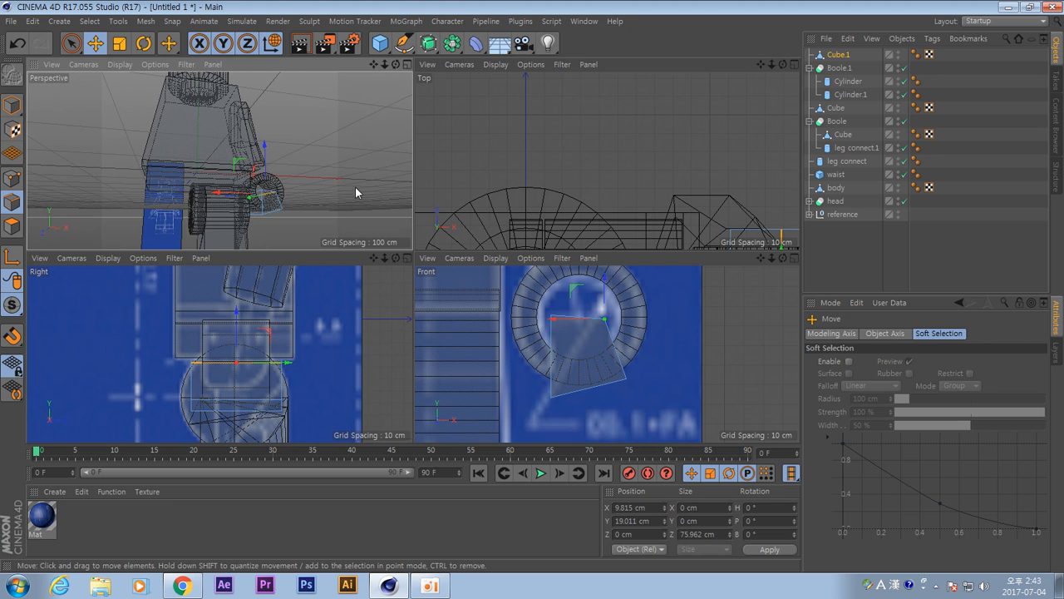
left_click(257, 216)
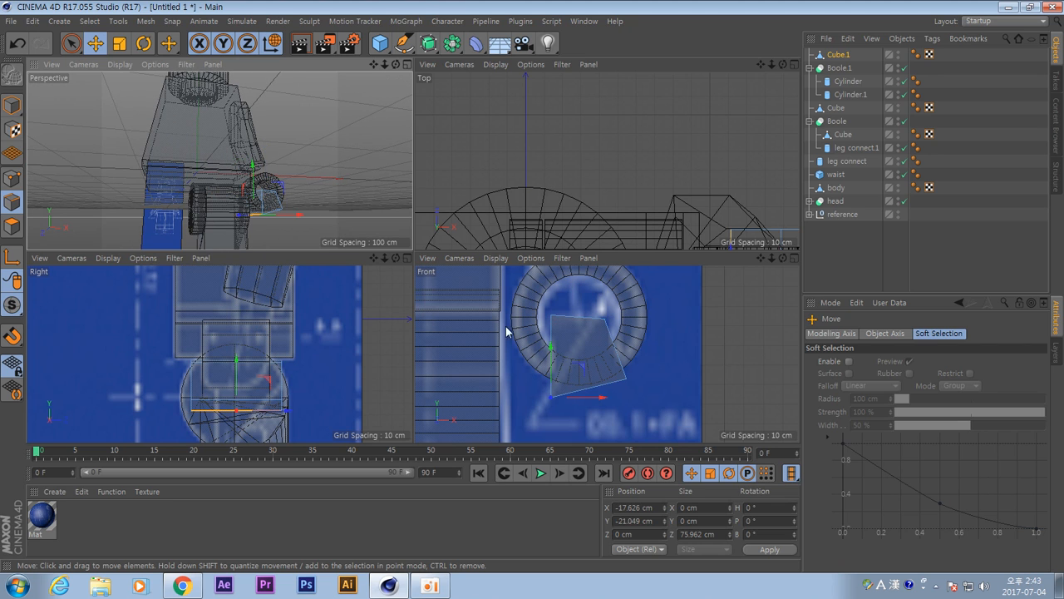
left_click(587, 374)
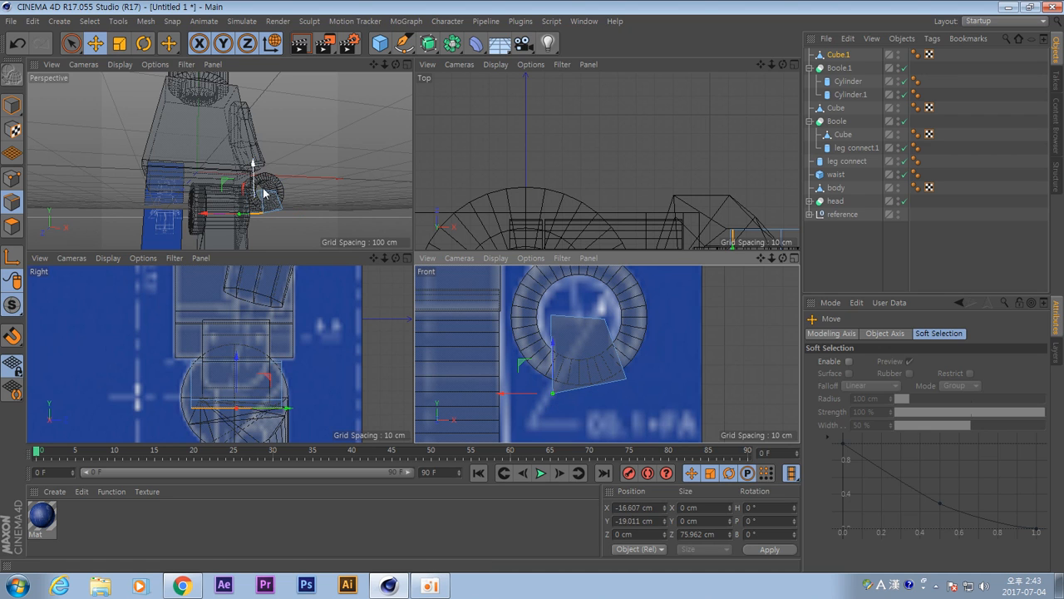
Lower the cube's inner top edge to about X -15.9 cm, Y 5.1 cm, following the blueprint's gap.
left_click_drag(266, 194, 251, 179, "alt")
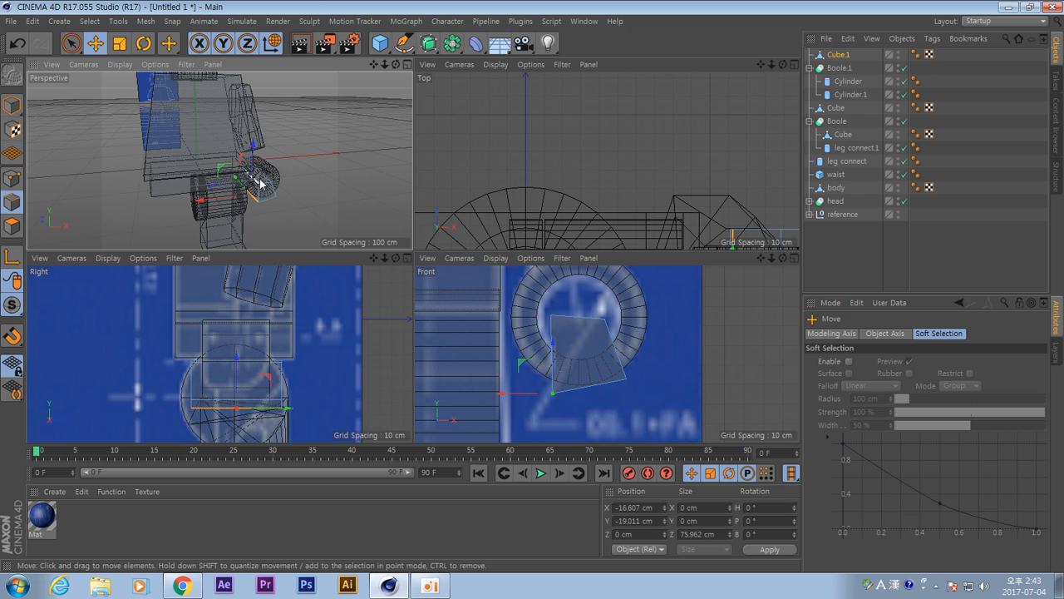
left_click(259, 183)
left_click_drag(583, 286, 588, 321)
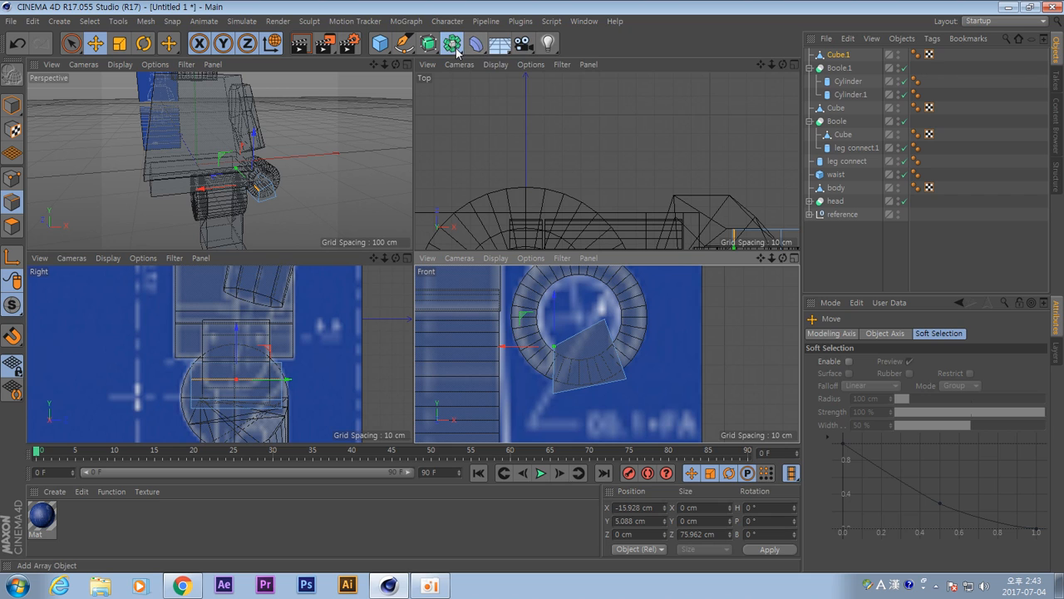
Add another Boole and nest Boole.1 first and Cube.1 second to cut the gap into the hand ring.
left_click_drag(453, 44, 668, 63)
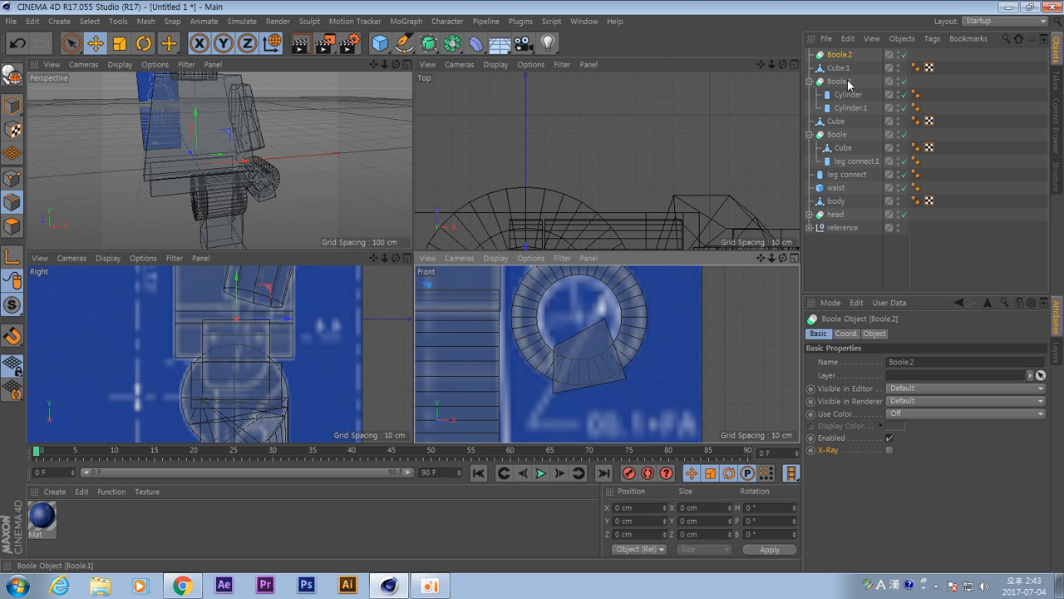
left_click(840, 81)
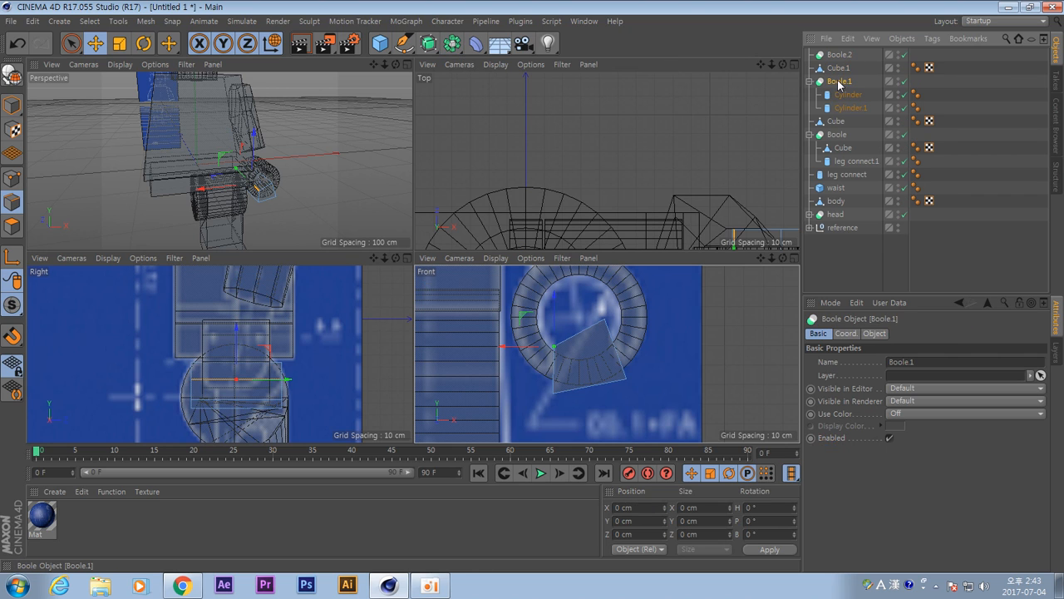
left_click(809, 81)
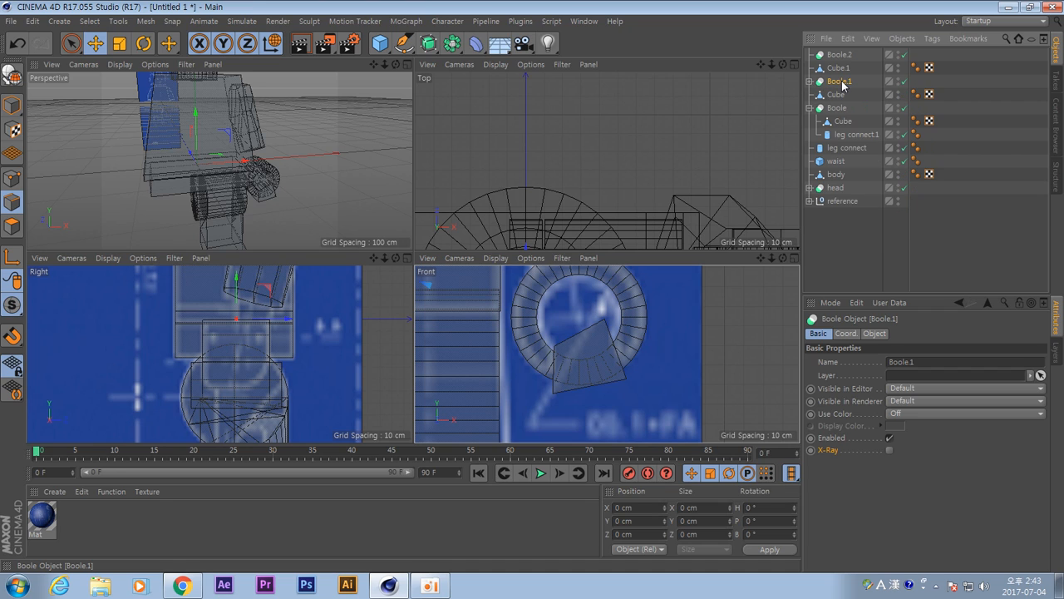
left_click_drag(846, 56, 847, 75)
left_click(838, 82)
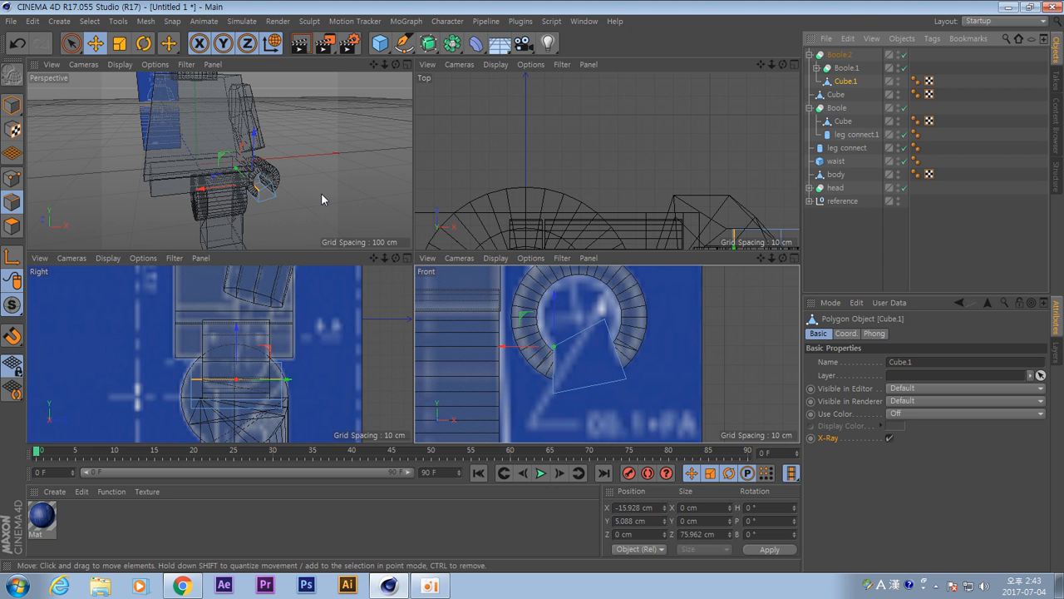
Examine the C-shaped hand and its fit below the arm from several angles in an enlarged perspective view.
left_click_drag(321, 194, 256, 207, "alt")
scroll(256, 207, "up", 5)
scroll(254, 213, "down", 5)
middle_click(239, 211)
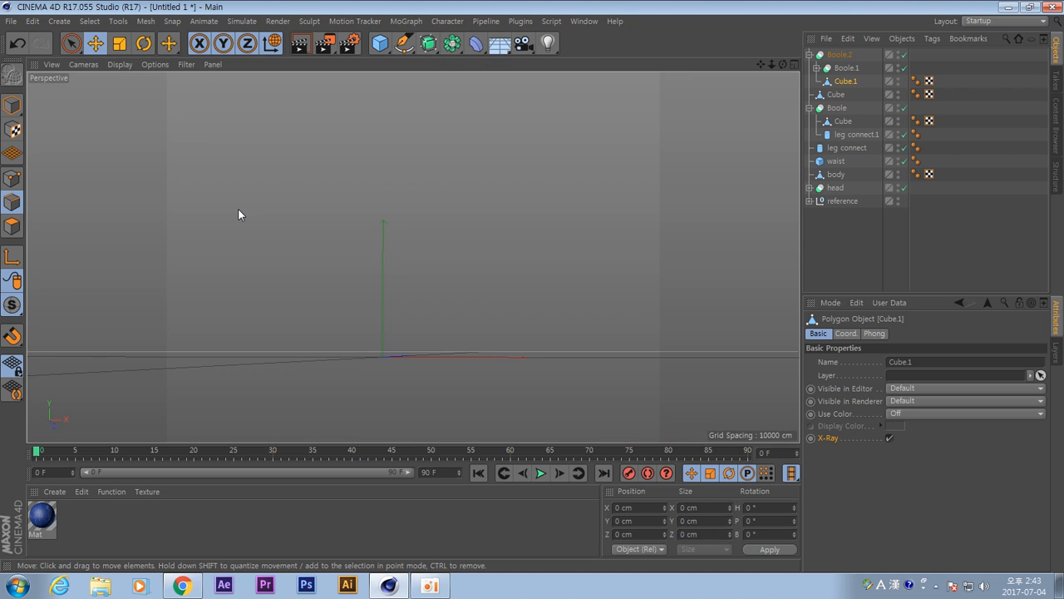
left_click_drag(447, 299, 405, 265, "alt")
right_click_drag(407, 264, 489, 274, "alt")
left_click_drag(412, 255, 386, 252, "alt")
left_click_drag(477, 244, 450, 243, "alt")
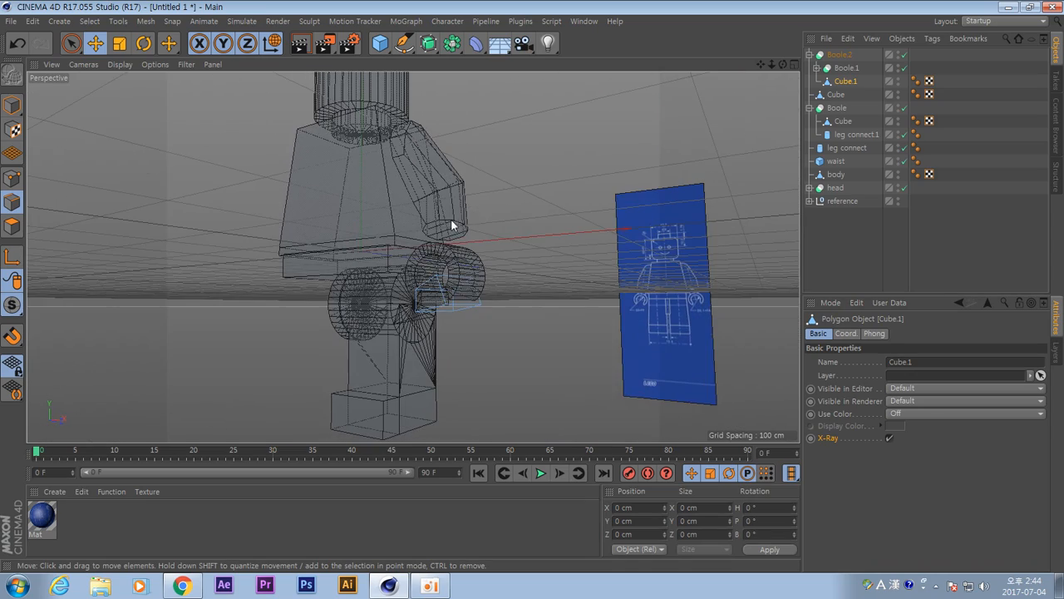
middle_click(453, 227)
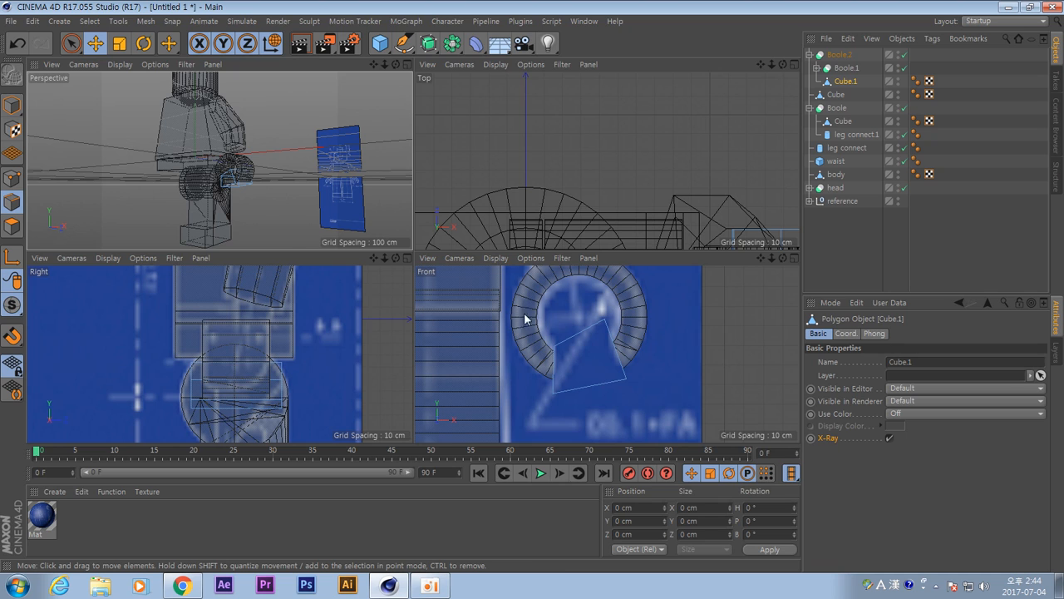
Select the arm mesh and rename it "L-arm".
middle_click_drag(557, 351, 584, 413, "alt")
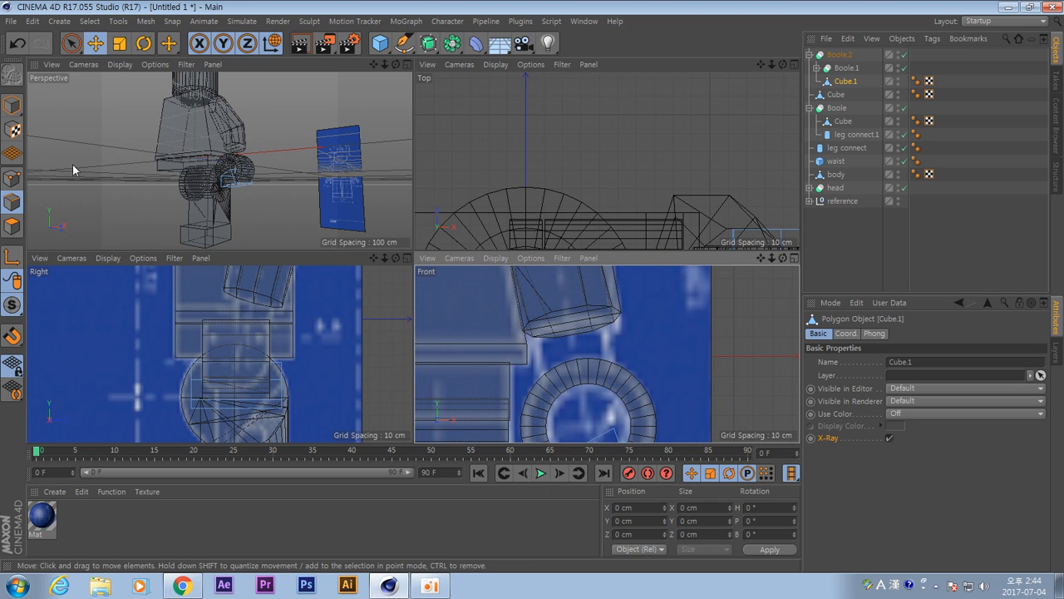
left_click(12, 105)
left_click(594, 316)
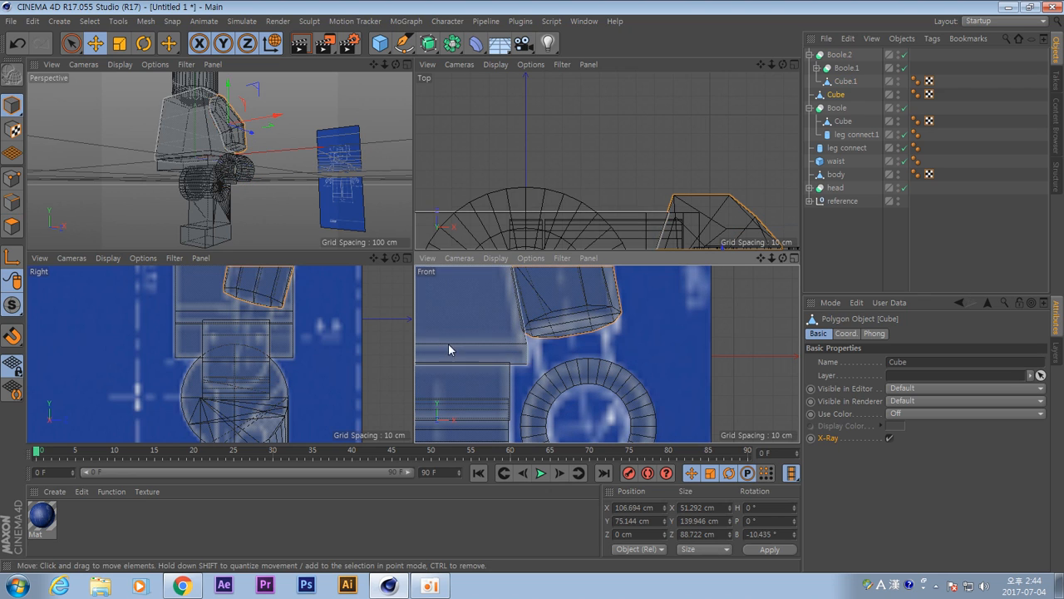
double_click(836, 94)
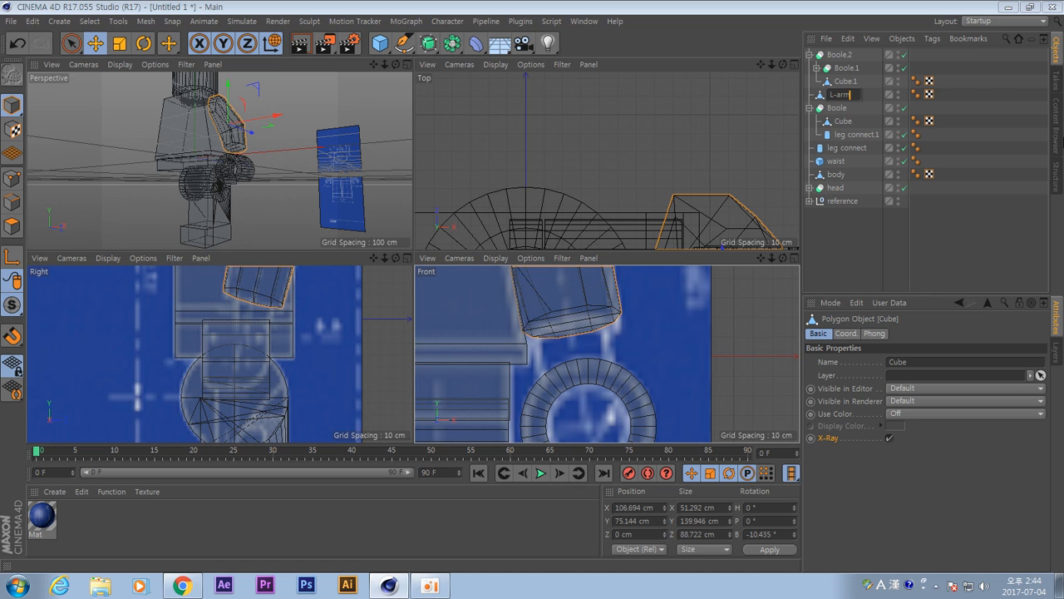
key("Return")
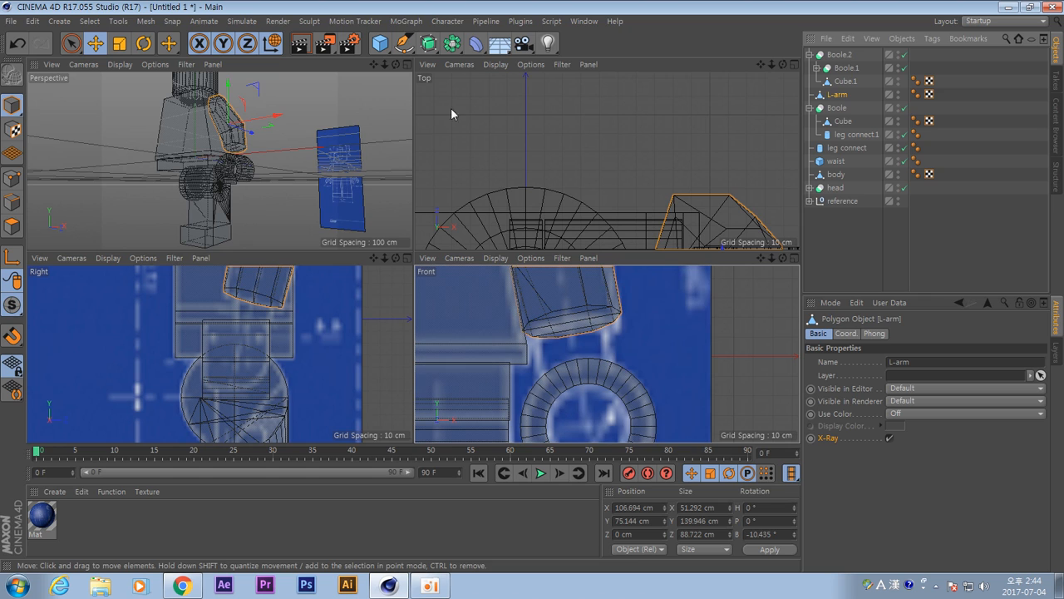
Select the polygons closing the arm's lower end and inset them 6.5 cm with Extrude Inner.
left_click(11, 225)
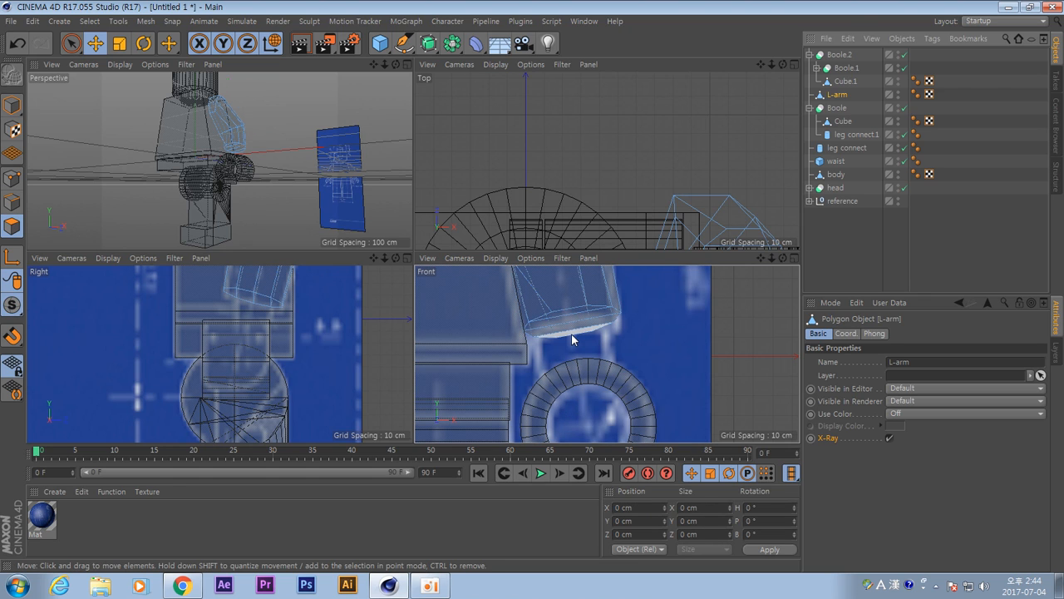
left_click(540, 325)
left_click(591, 314, "shift")
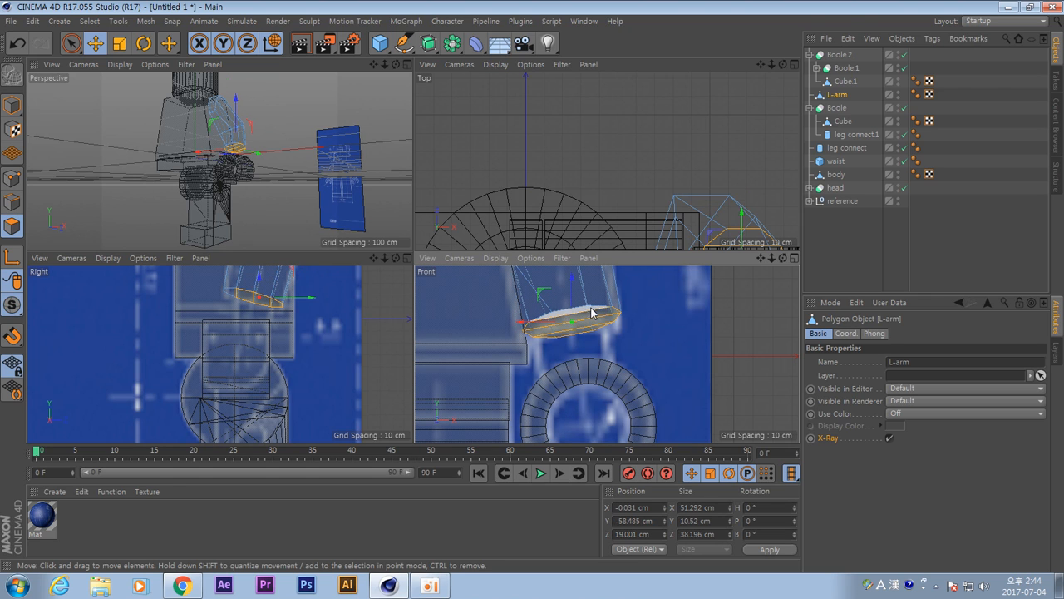
left_click(590, 312, "shift")
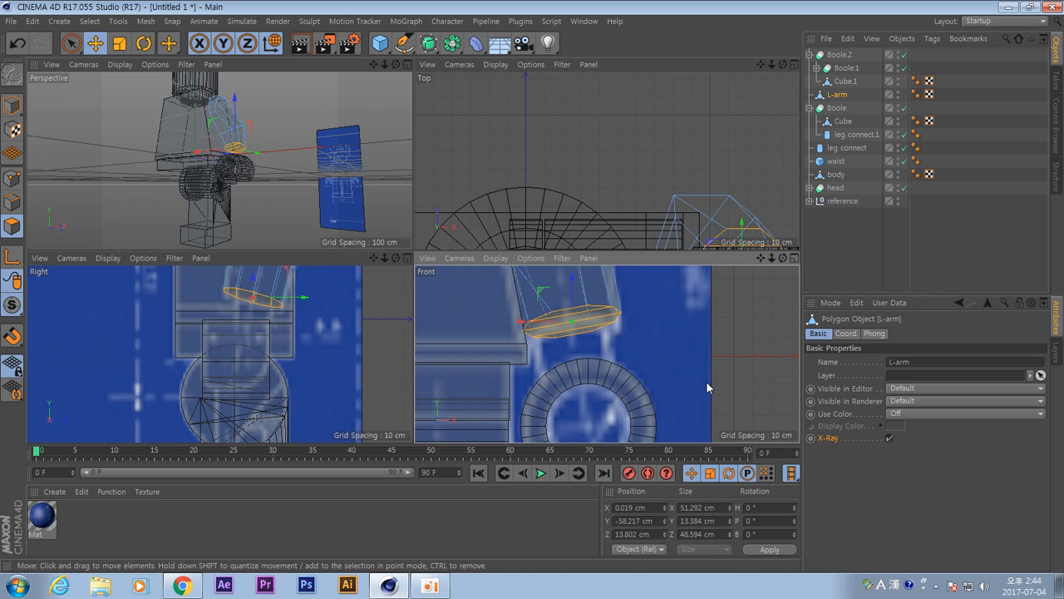
right_click(675, 311)
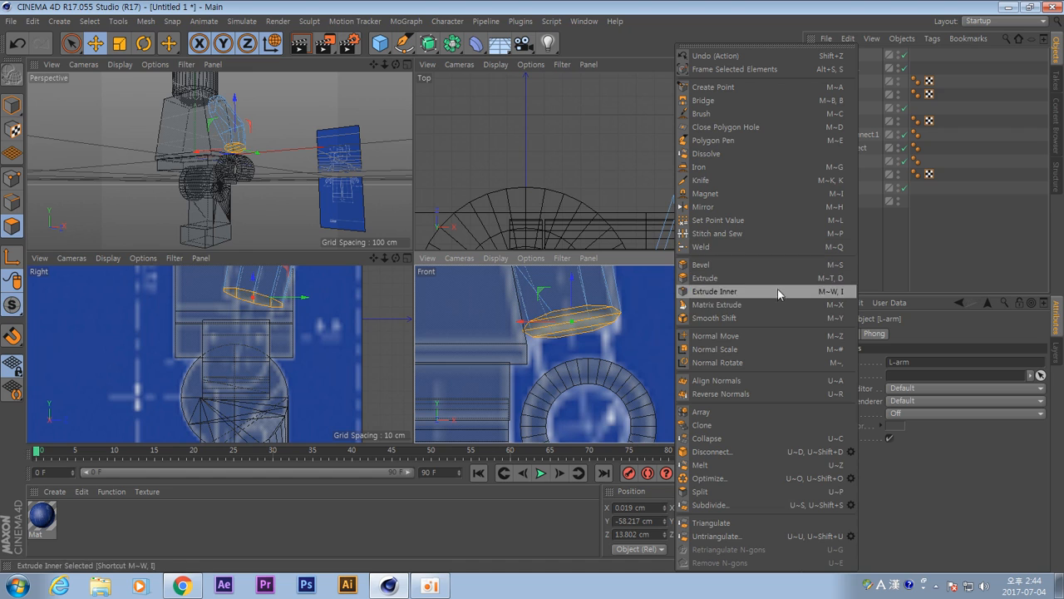
left_click(716, 291)
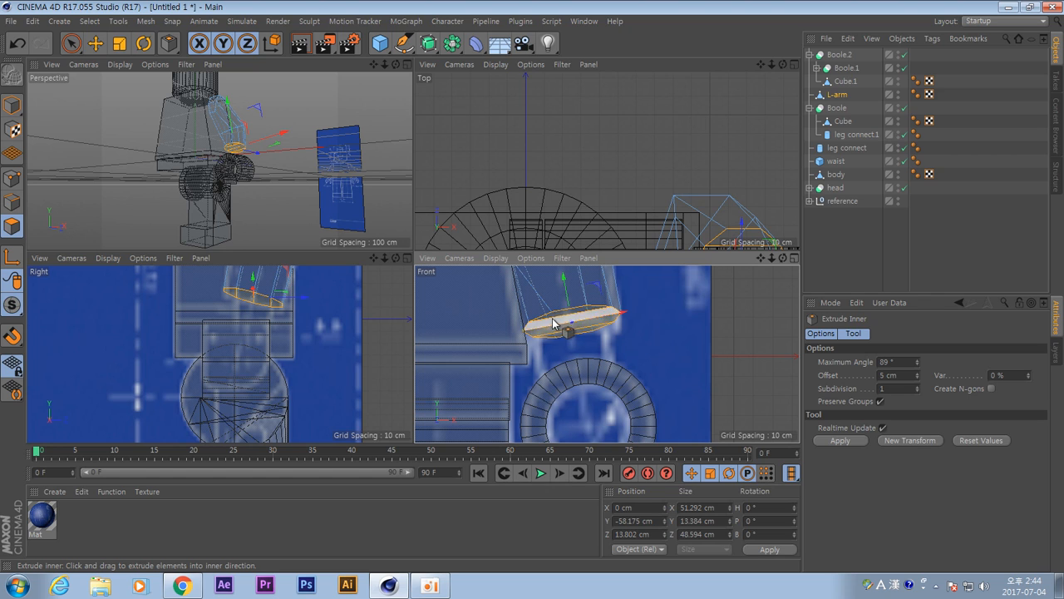
left_click_drag(668, 343, 626, 344)
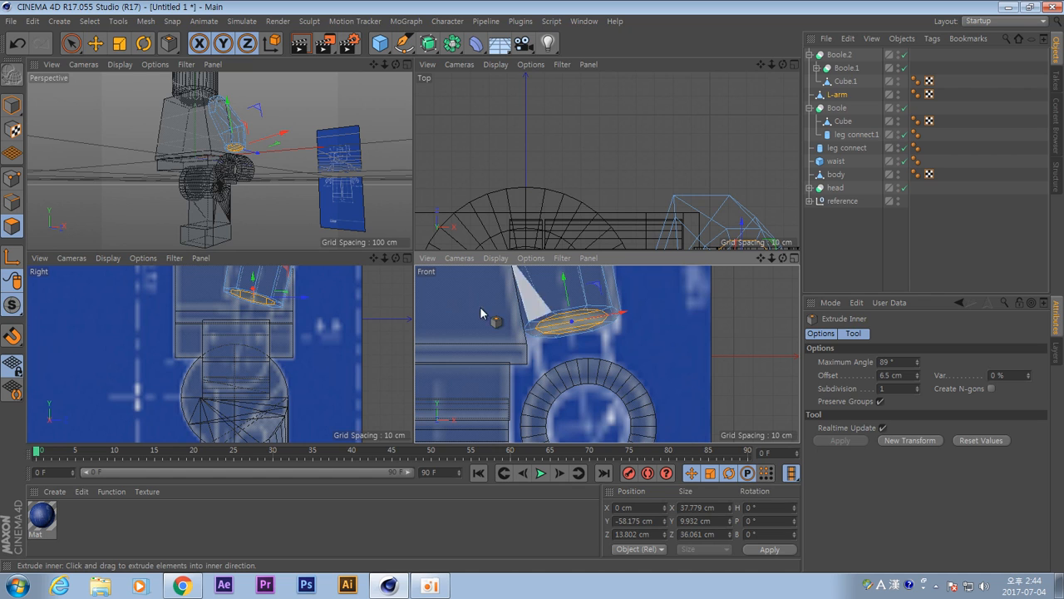
Extrude the inset faces 28 cm down to the hand ring to form the wrist, then clear the polygon selection.
right_click(672, 315)
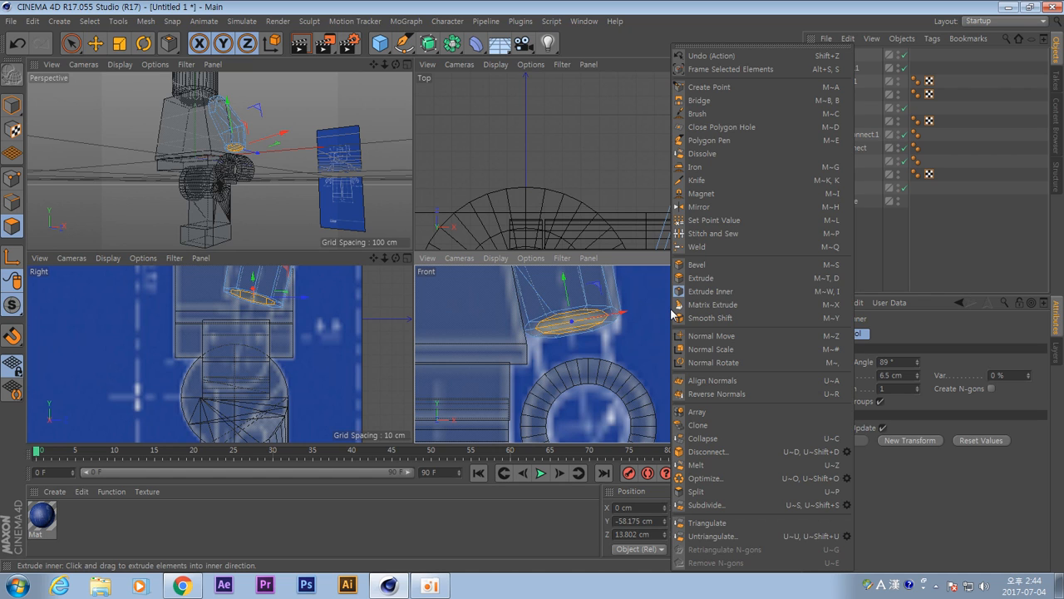
left_click(702, 277)
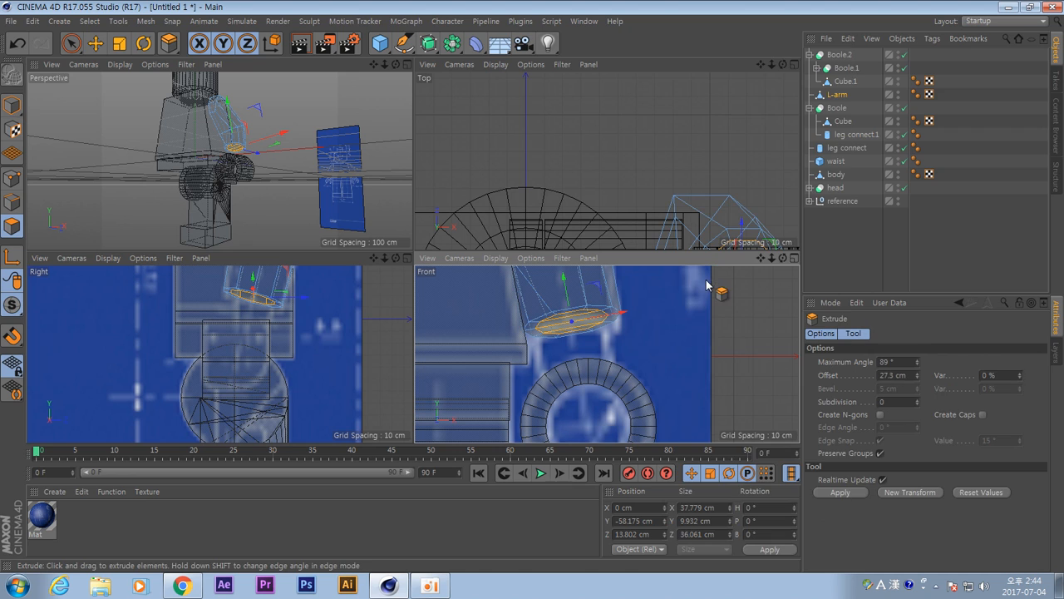
left_click_drag(657, 338, 750, 338)
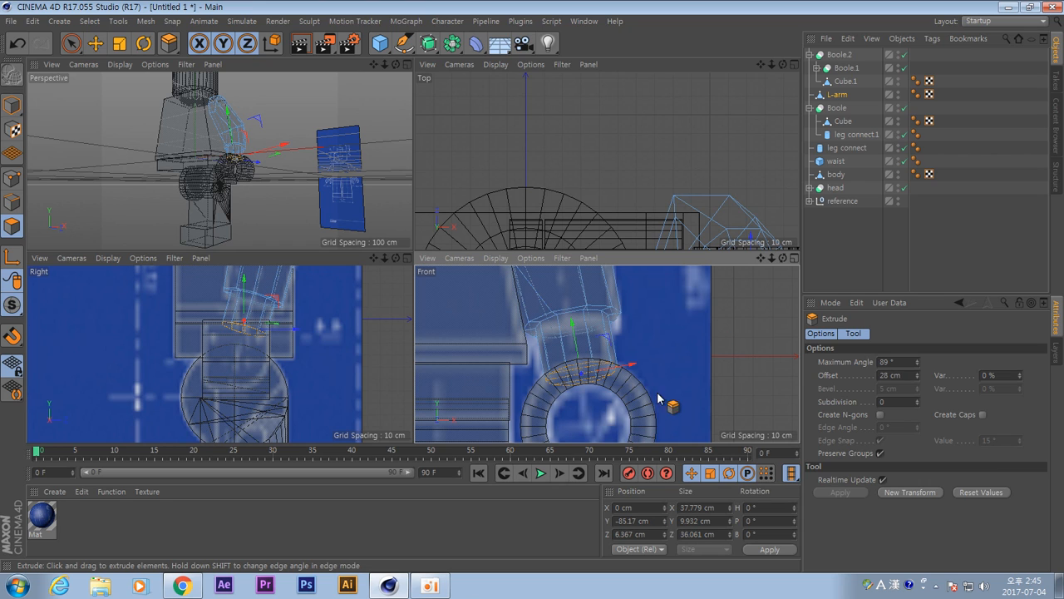
left_click(761, 358)
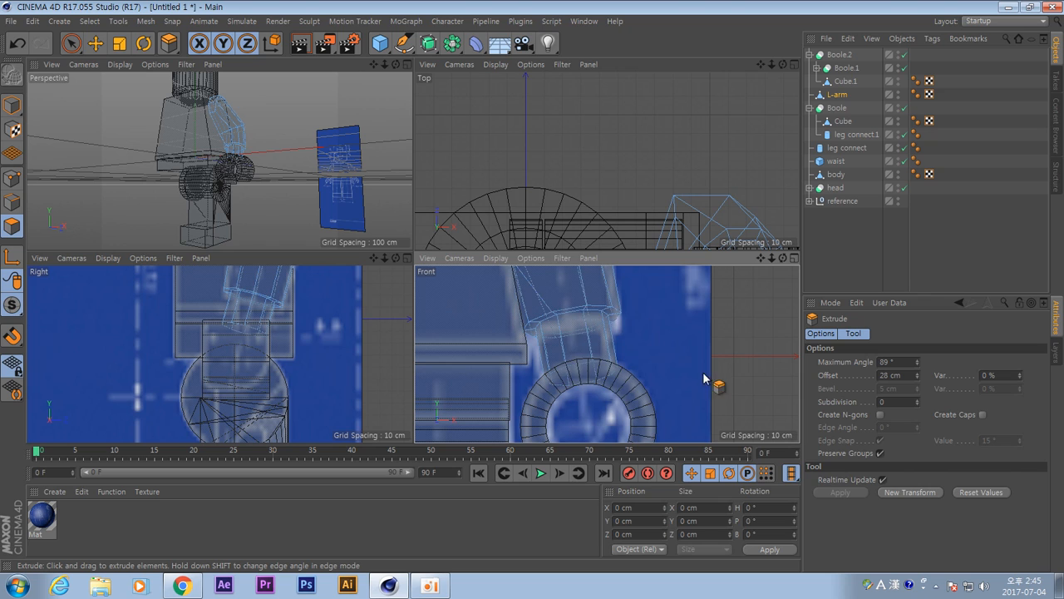
Return to model mode with nothing selected and examine the new wrist and whole figure in an enlarged perspective view.
middle_click(308, 188)
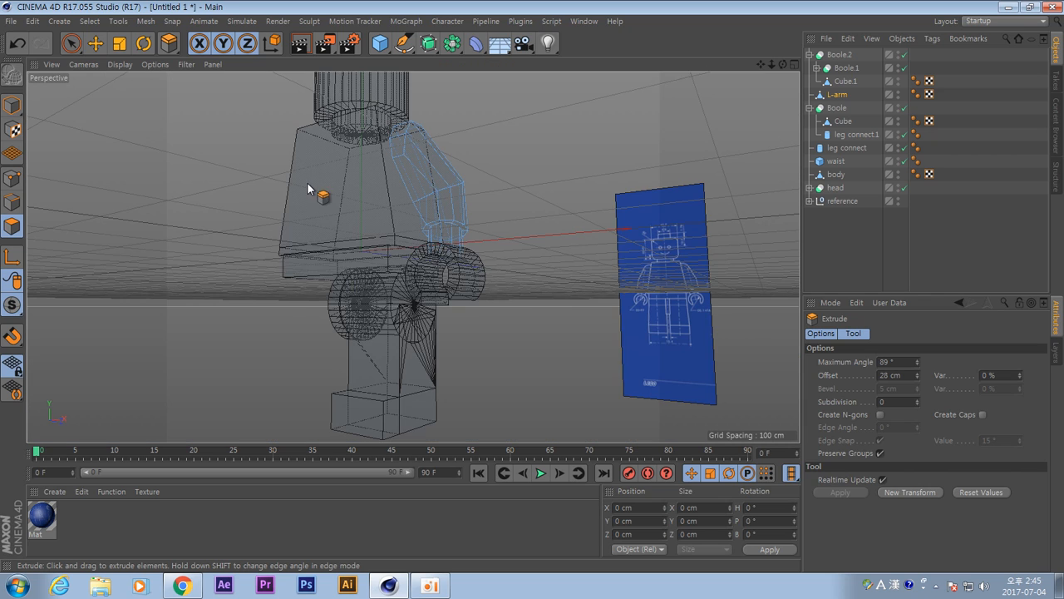
middle_click_drag(449, 251, 499, 274, "alt")
right_click_drag(502, 275, 473, 289, "alt")
left_click_drag(473, 289, 508, 311, "alt")
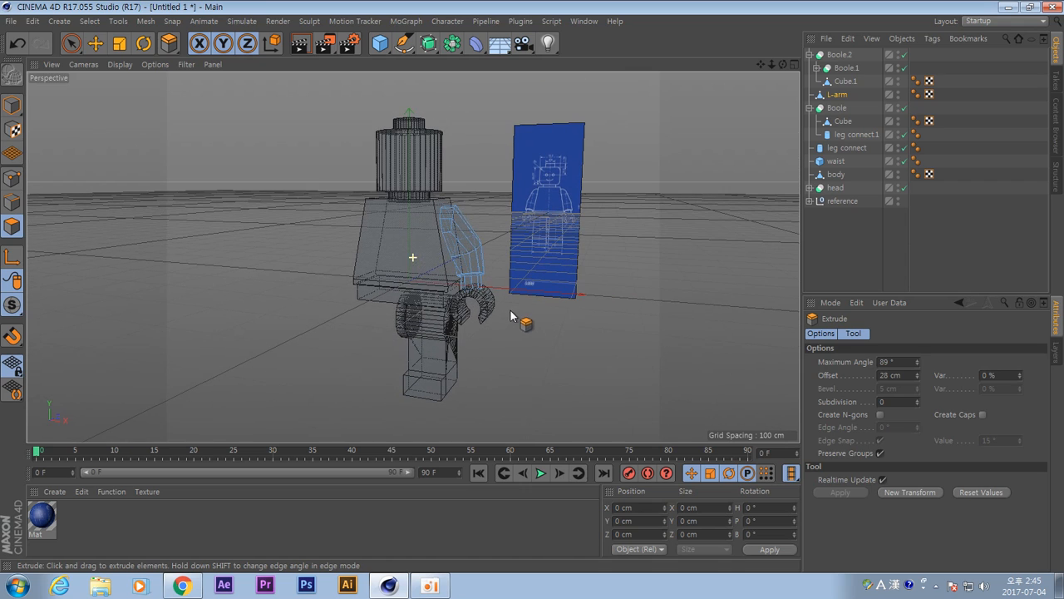
left_click(8, 106)
key("e")
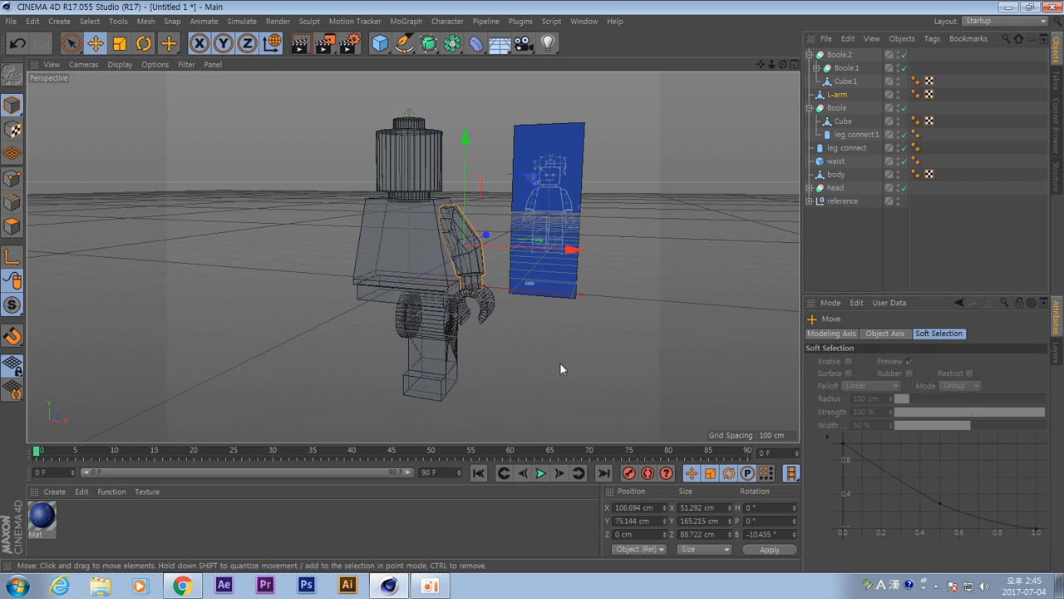
left_click(573, 343)
left_click_drag(575, 303, 453, 347, "alt")
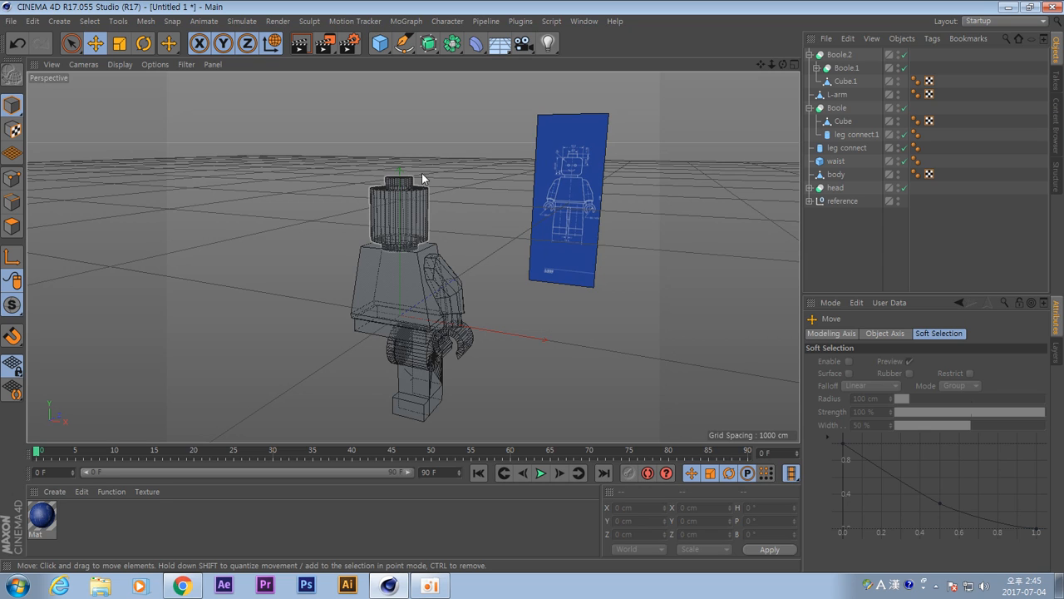
left_click_drag(418, 240, 414, 220, "alt")
Enable the cap fillet with 5 segments and a 20 cm radius on the head group's main cylinder.
left_click(413, 220)
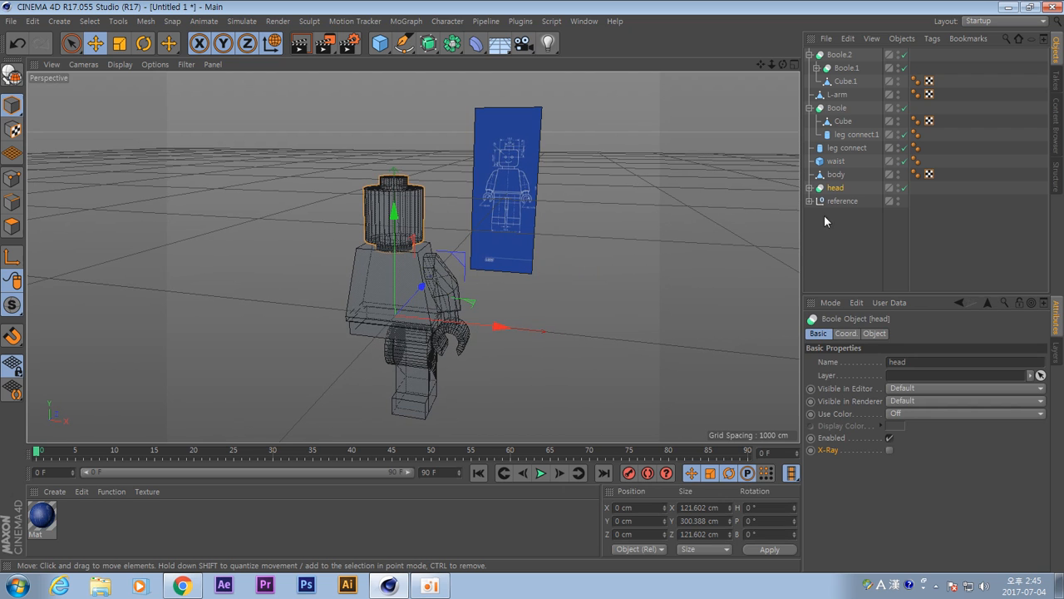
left_click(810, 189)
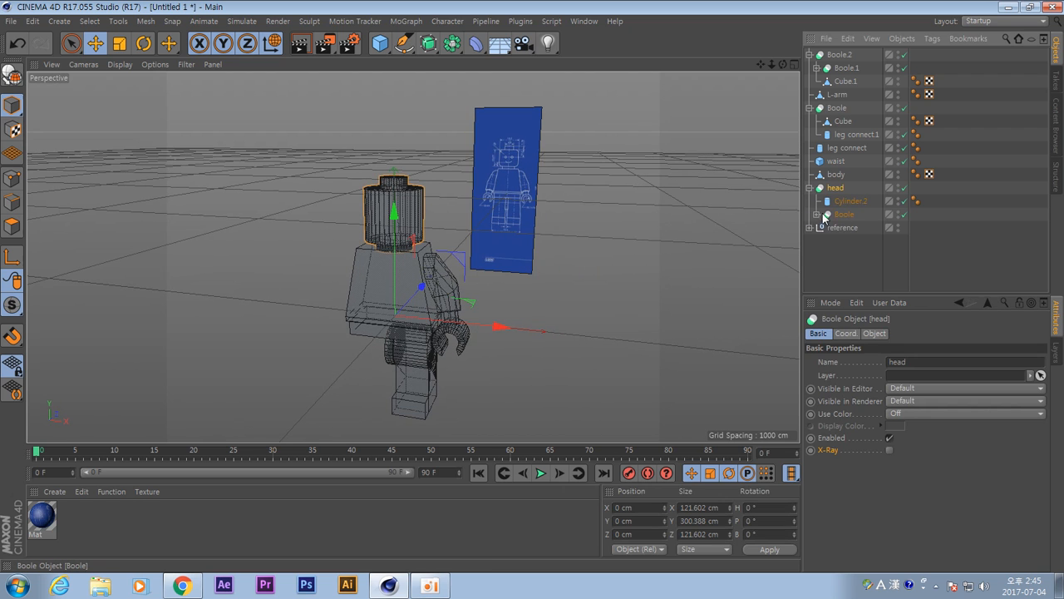
left_click(818, 215)
left_click(855, 228)
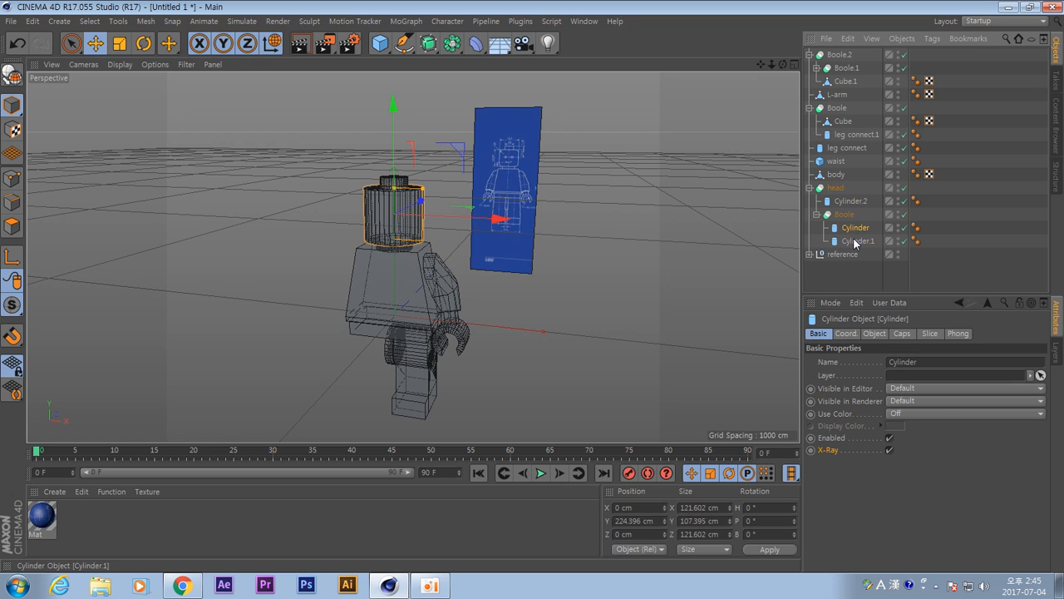
left_click(855, 242)
left_click(856, 230)
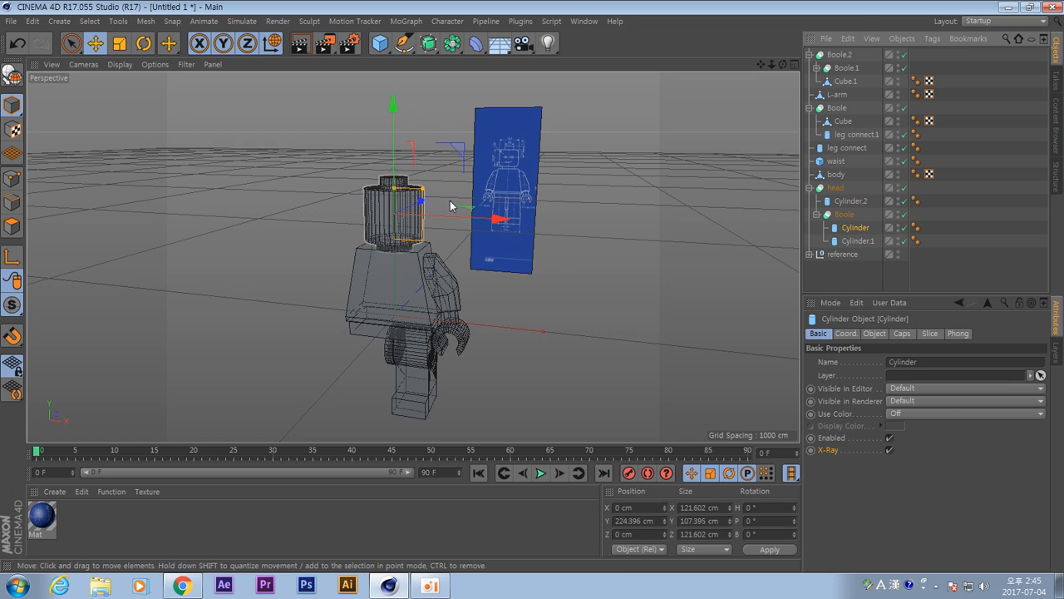
middle_click_drag(452, 204, 490, 290, "alt")
right_click_drag(407, 294, 539, 323, "alt")
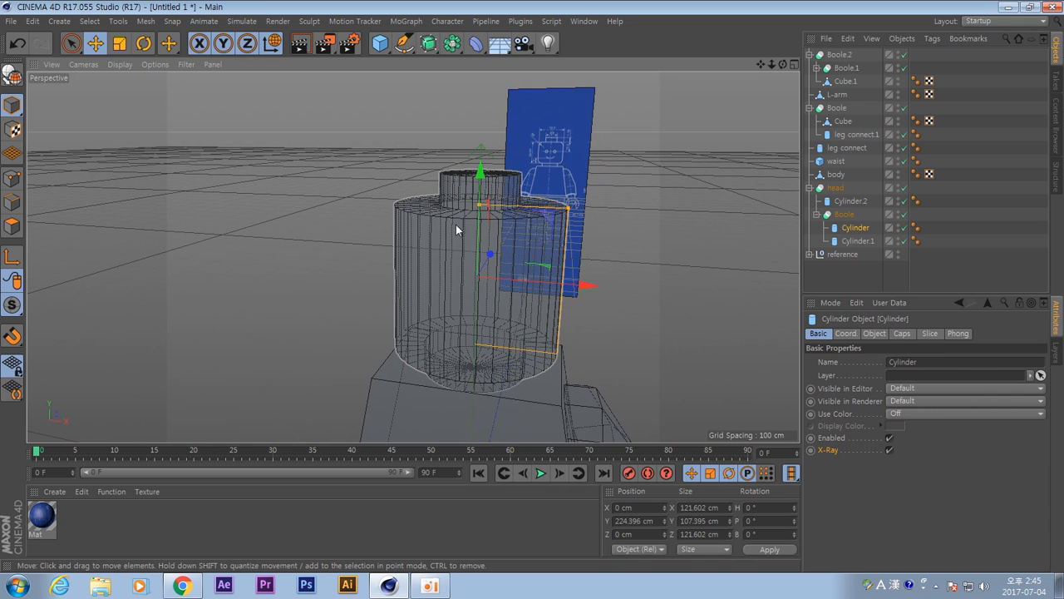
middle_click(662, 274)
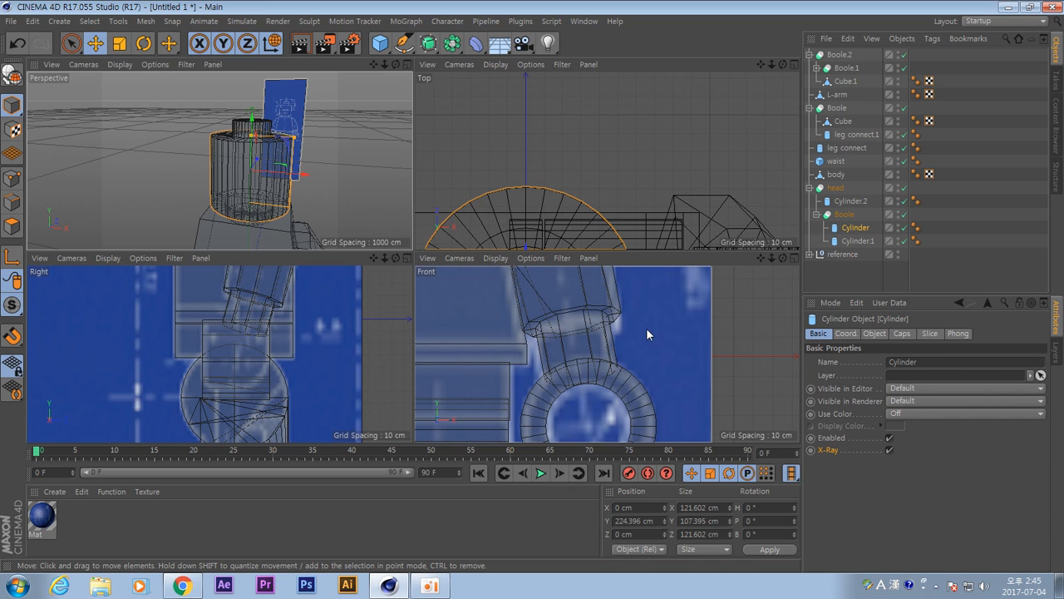
mouse_move(646, 328)
right_mouse_down("alt")
mouse_move(602, 346)
mouse_move(546, 316)
right_mouse_up("alt")
middle_click(546, 317)
middle_click_drag(427, 184, 524, 302, "alt")
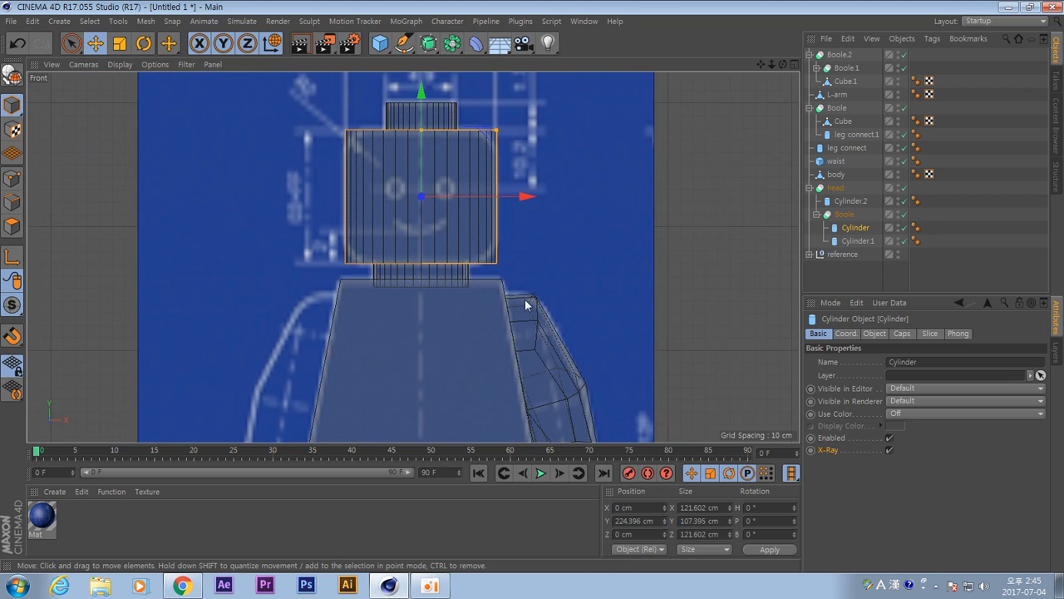
middle_click_drag(459, 254, 490, 345, "alt")
scroll(490, 346, "up", 3)
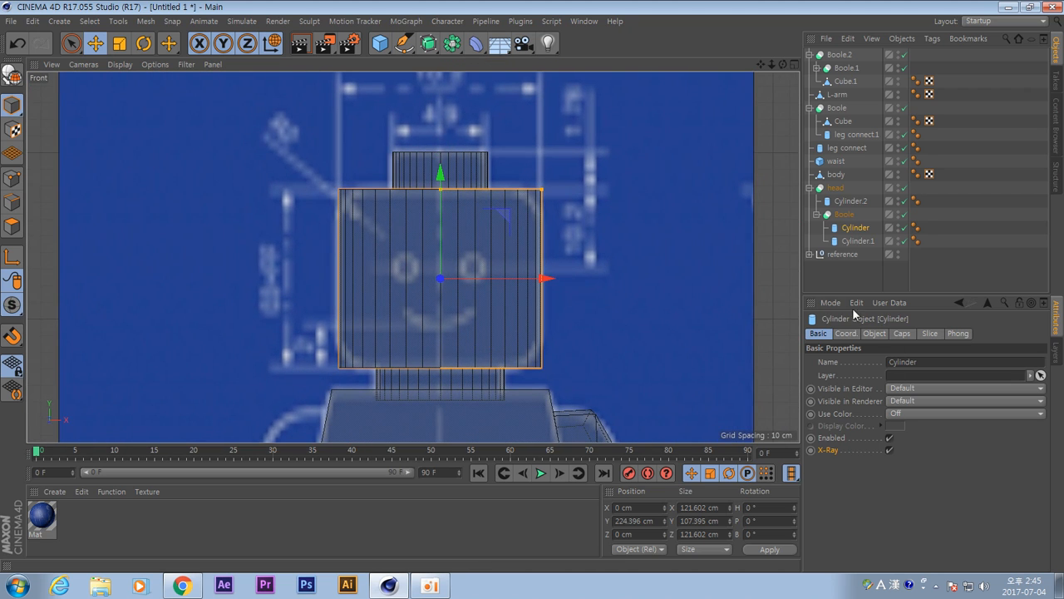
left_click(903, 335)
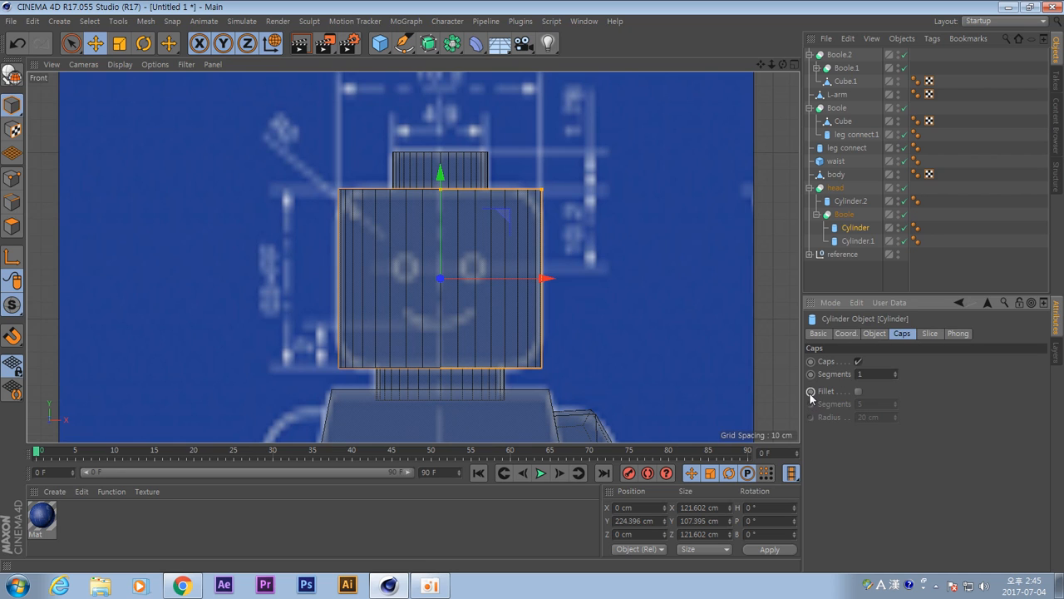
left_click(858, 391)
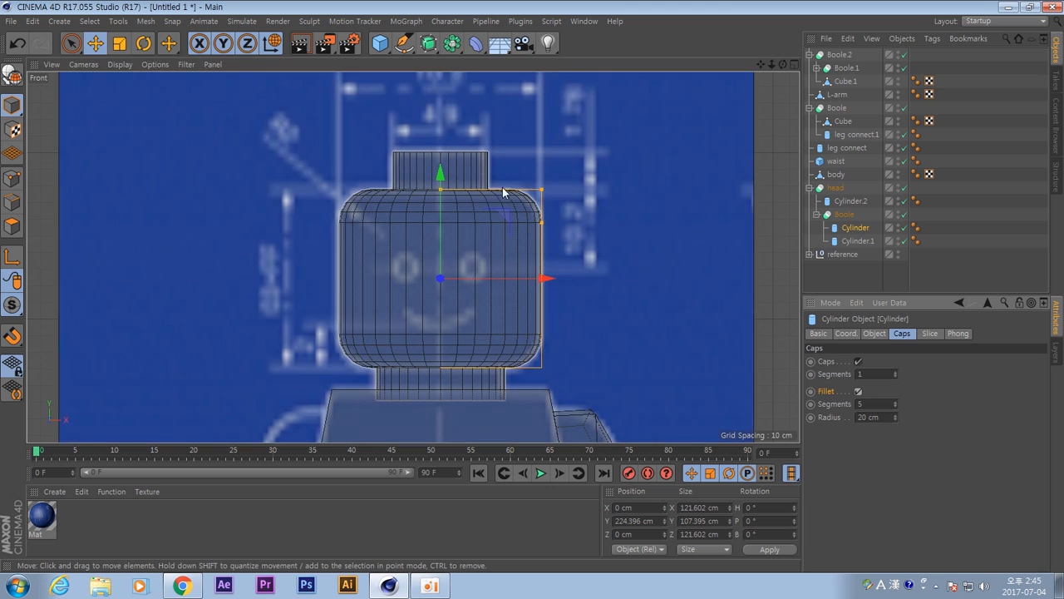
Fillet the caps of the head's top stud with 3 segments and a 3.736 cm radius, and collapse the head group.
left_click(854, 241)
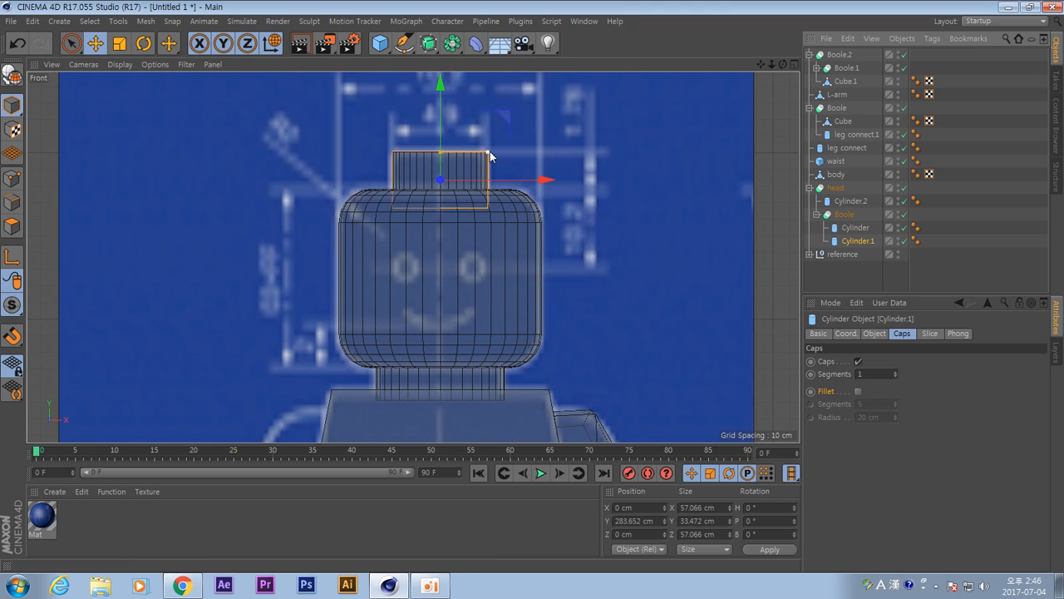
left_click(858, 390)
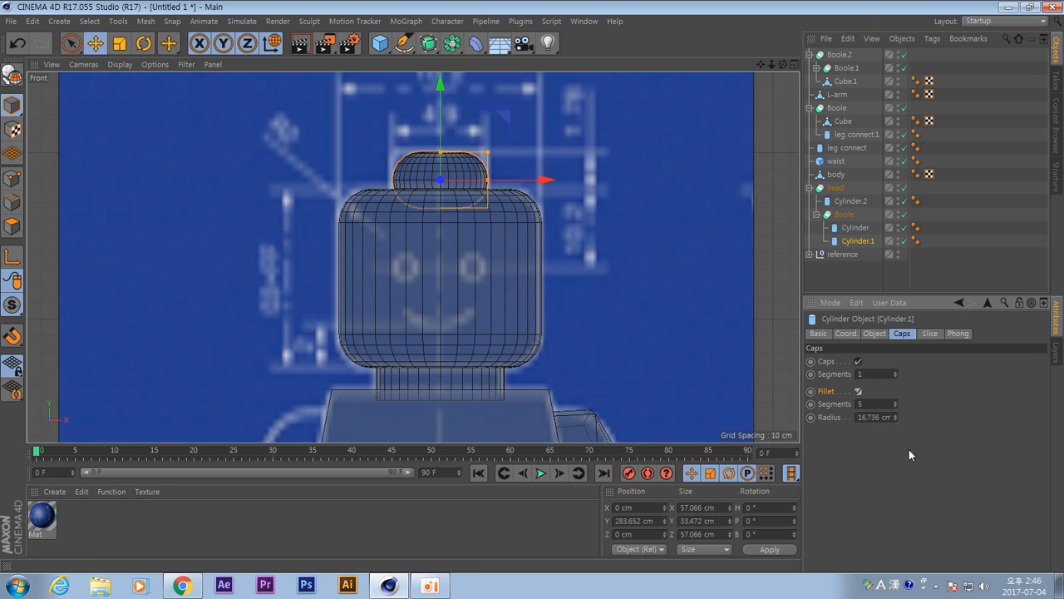
left_click(895, 406)
left_click(895, 406)
left_click(895, 406)
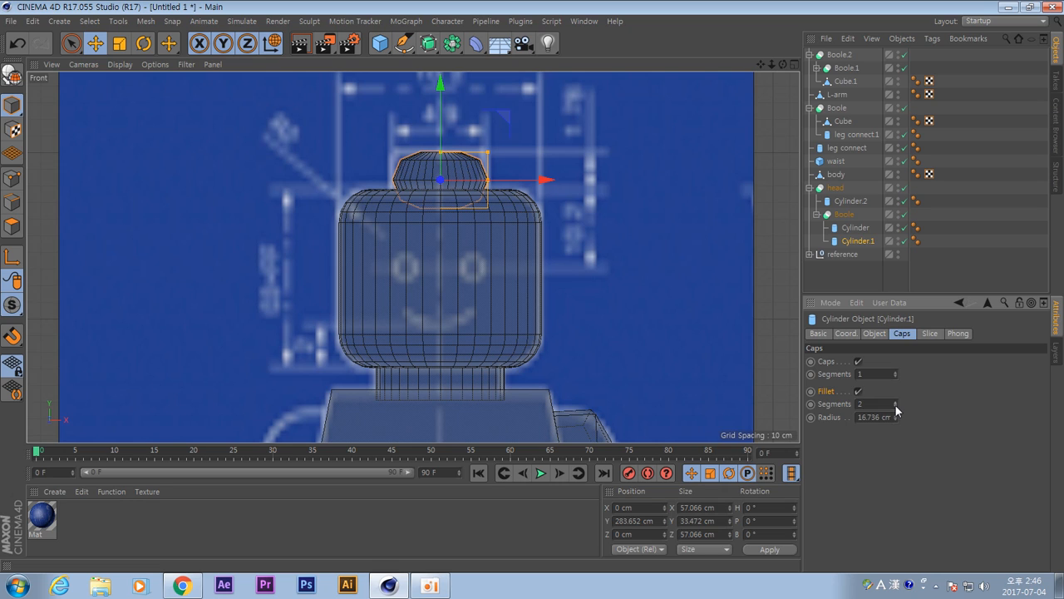
left_click(896, 402)
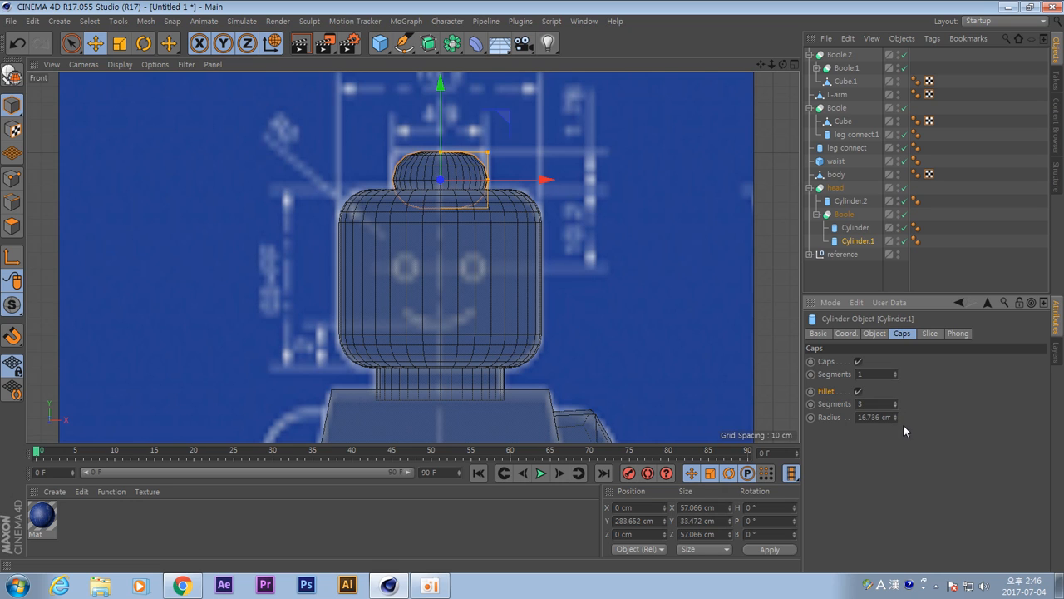
left_click_drag(895, 414, 895, 434)
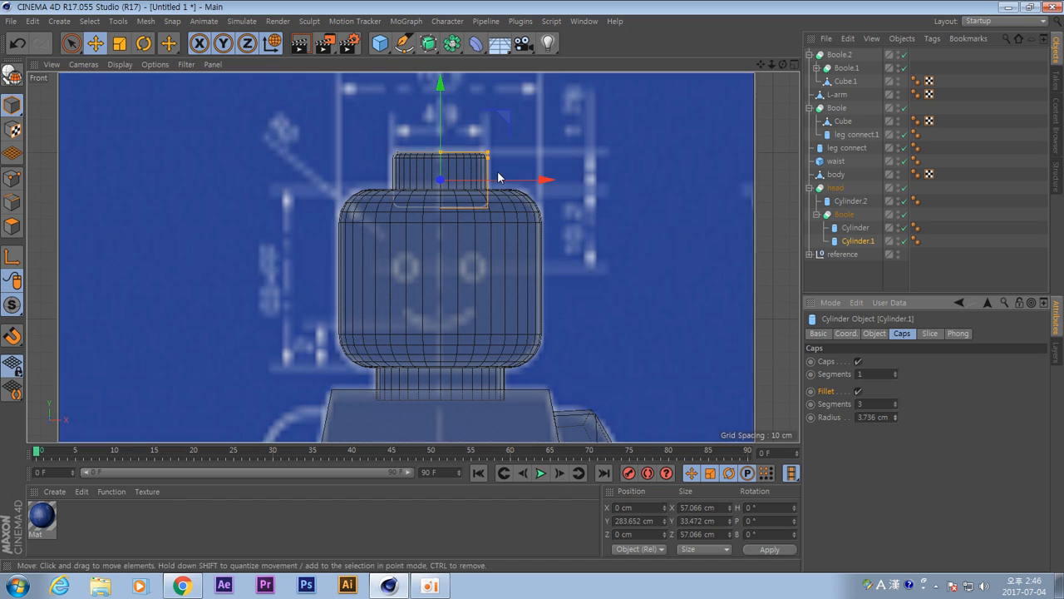
middle_click_drag(632, 349, 641, 272, "alt")
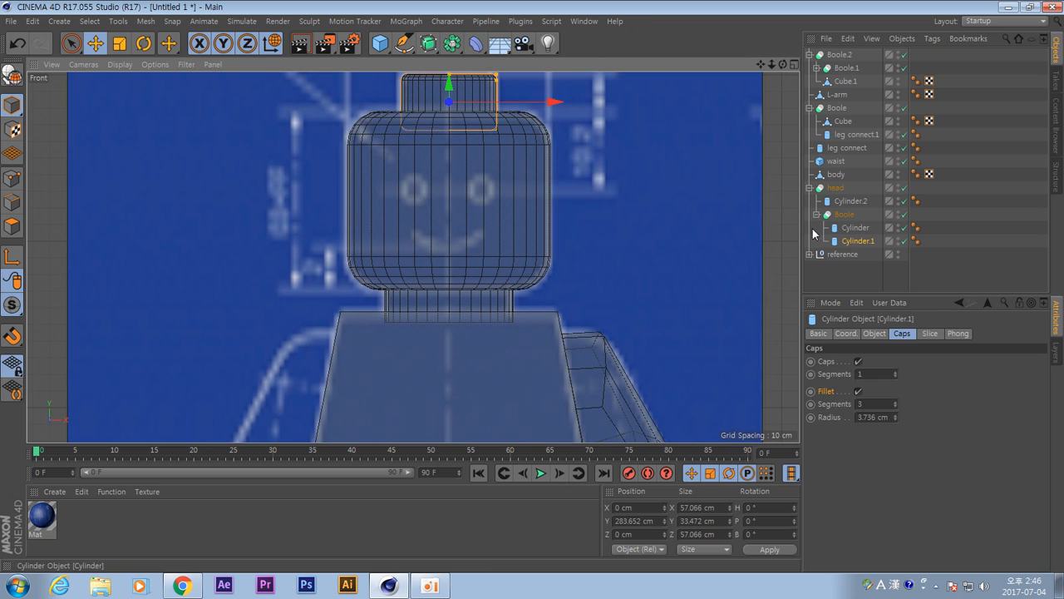
left_click(809, 188)
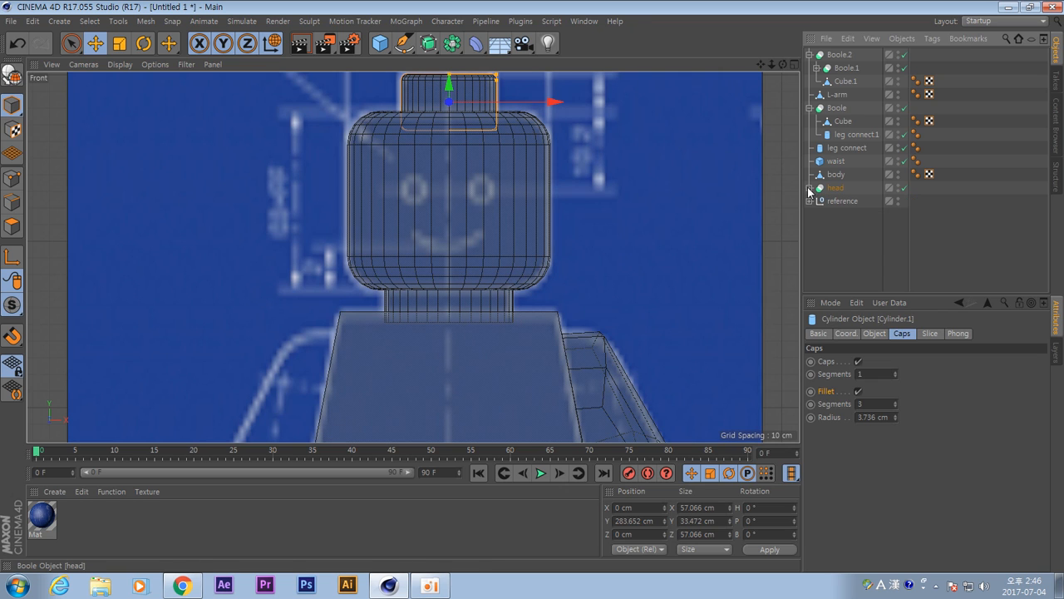
Add a Bevel deformer and make it a child of the body object.
middle_click_drag(616, 292, 636, 138, "alt")
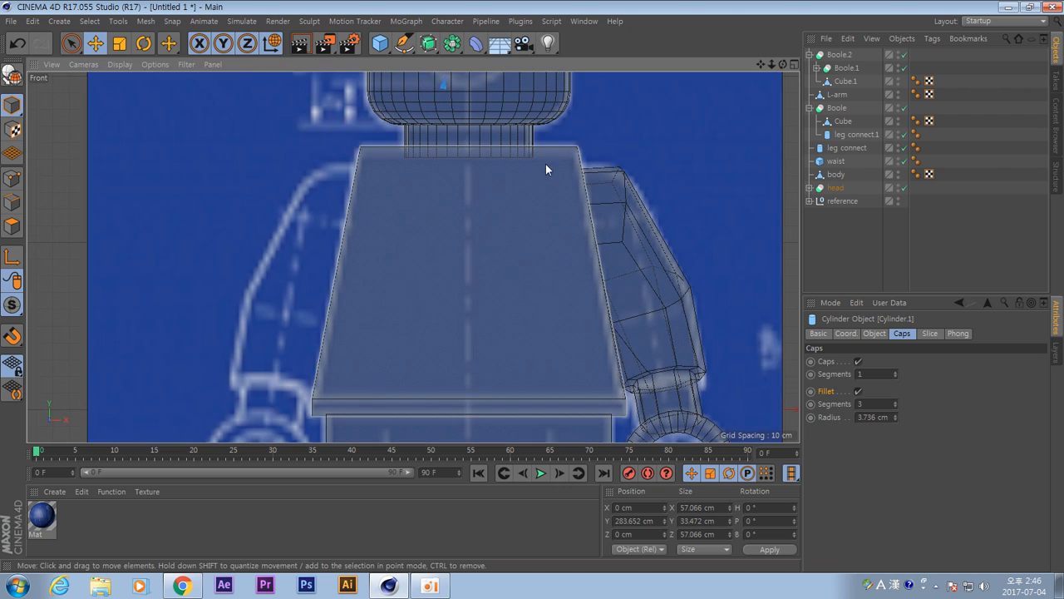
left_click(836, 174)
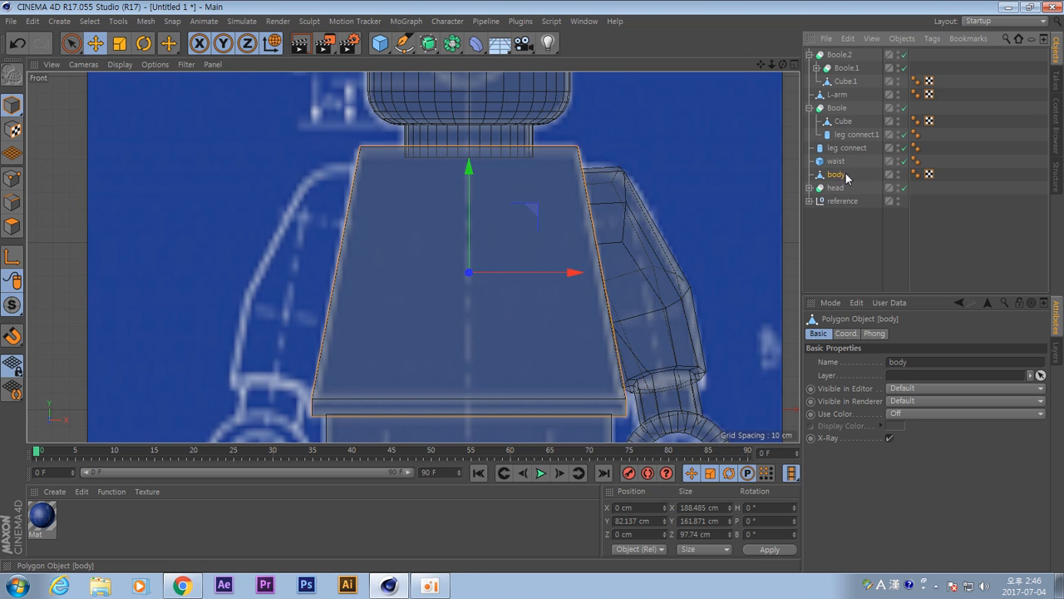
left_click(874, 333)
left_click(822, 334)
left_click(846, 333)
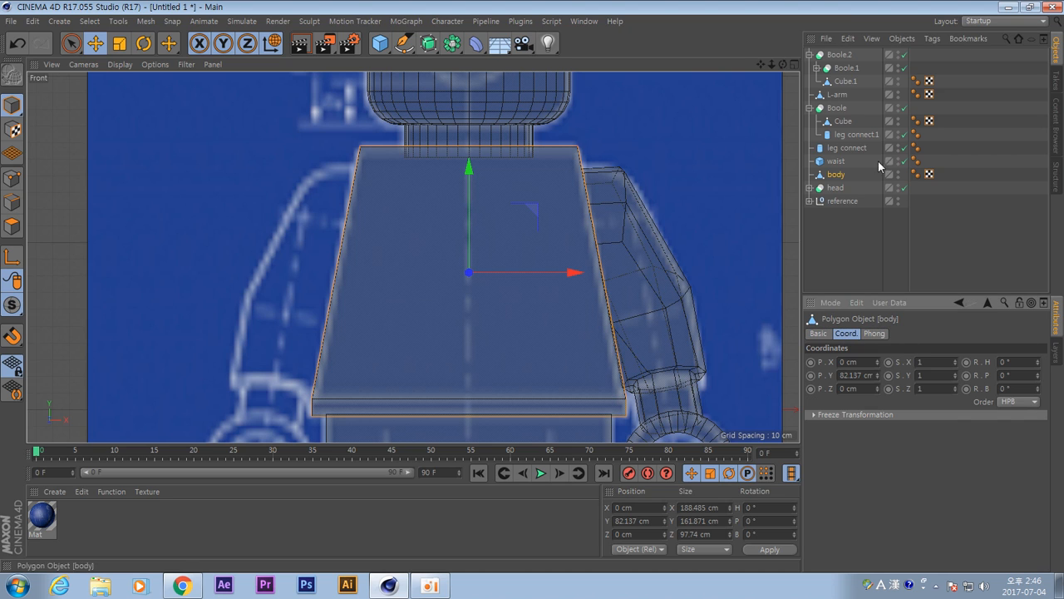
left_click(475, 44)
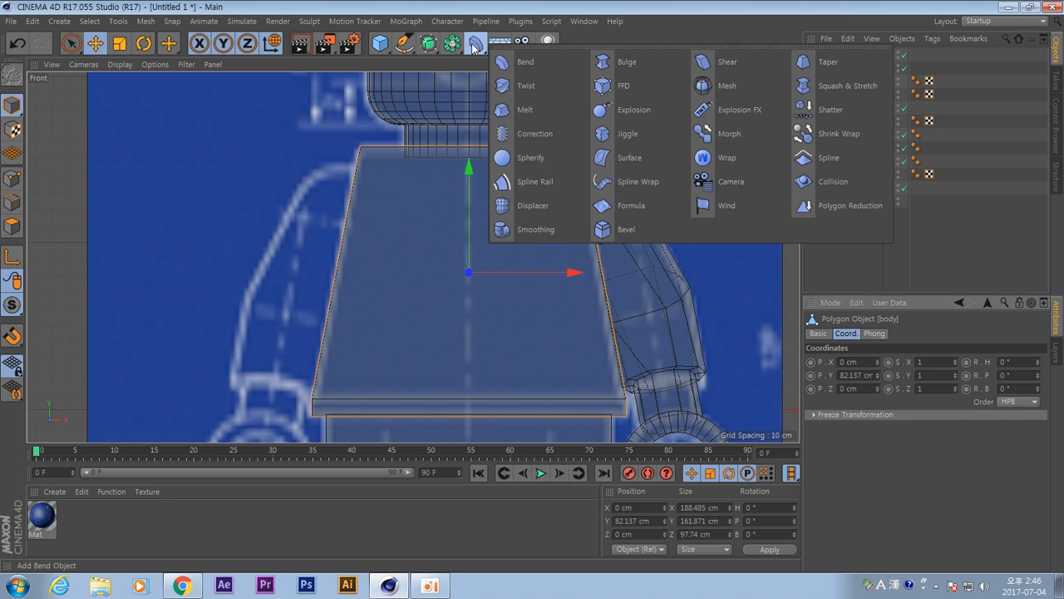
left_click(608, 230)
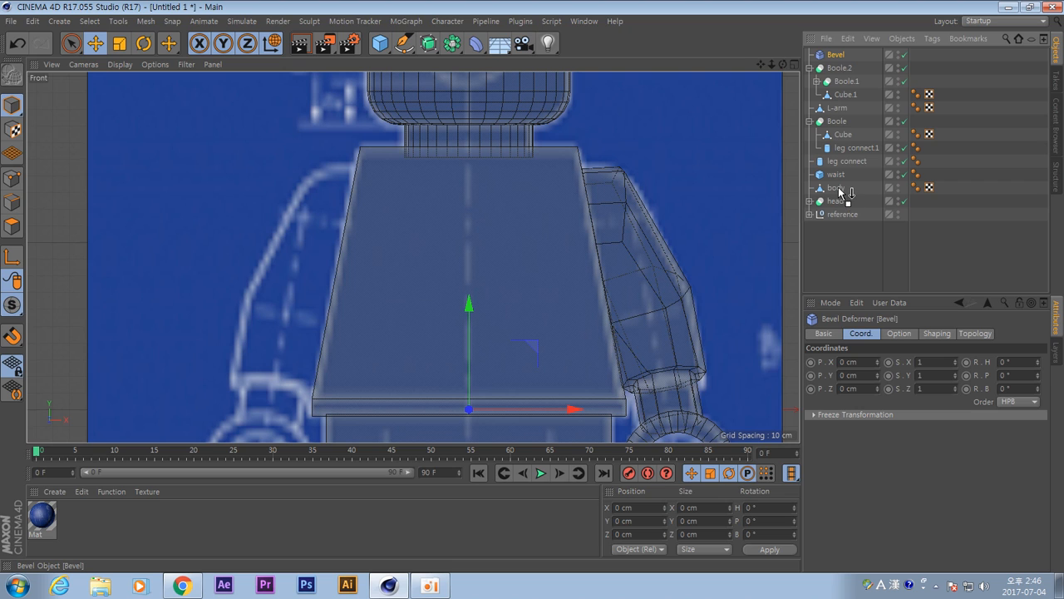
left_click_drag(841, 193, 838, 191)
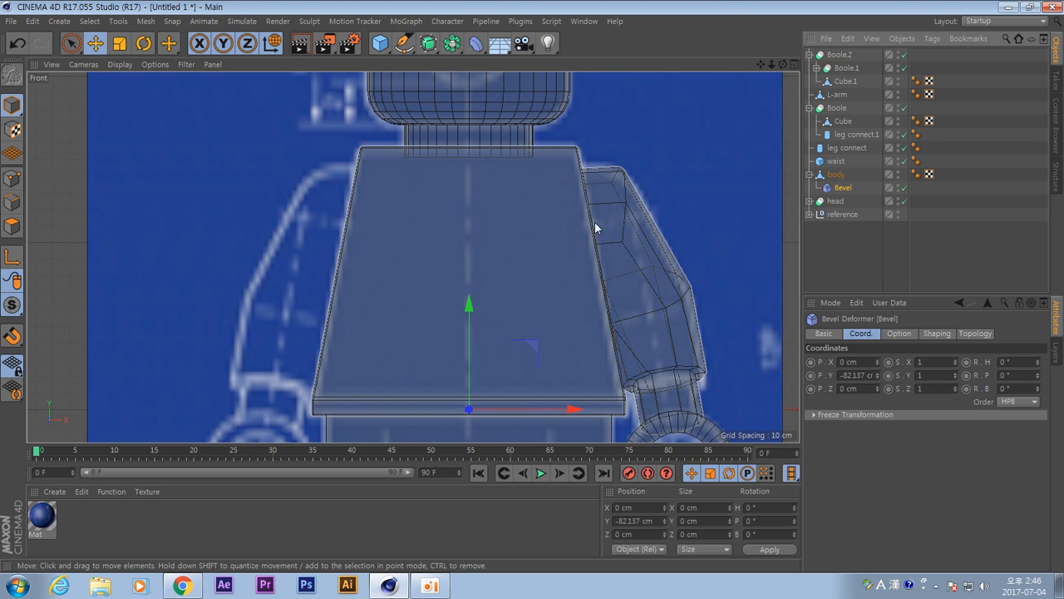
Toggle the Bevel deformer off and on repeatedly to compare the body's edges with and without it.
left_click(904, 188)
left_click(904, 188)
left_click(904, 188)
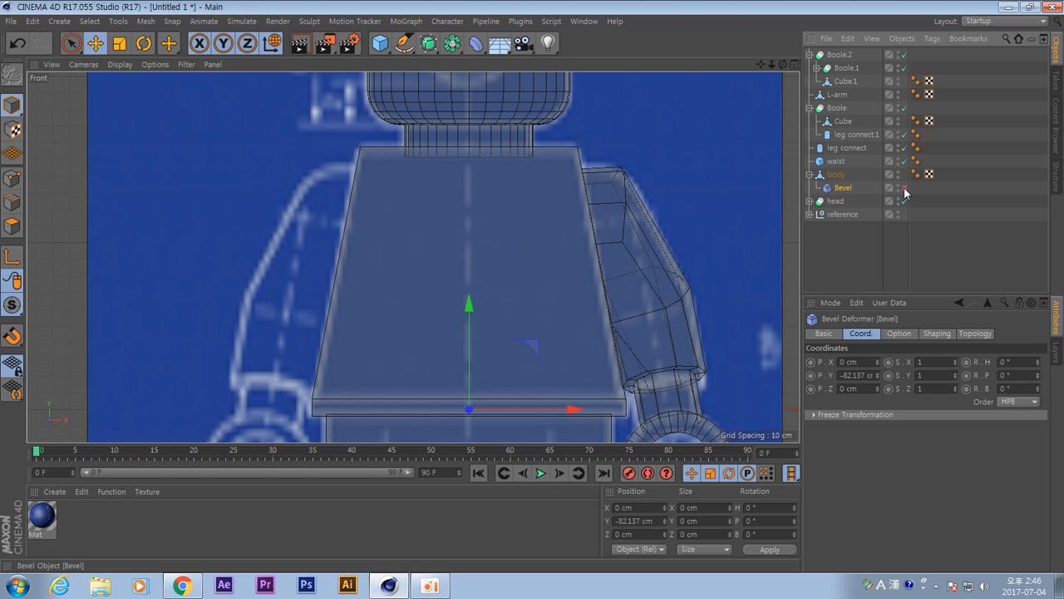
left_click(904, 188)
left_click(904, 188)
left_click(903, 188)
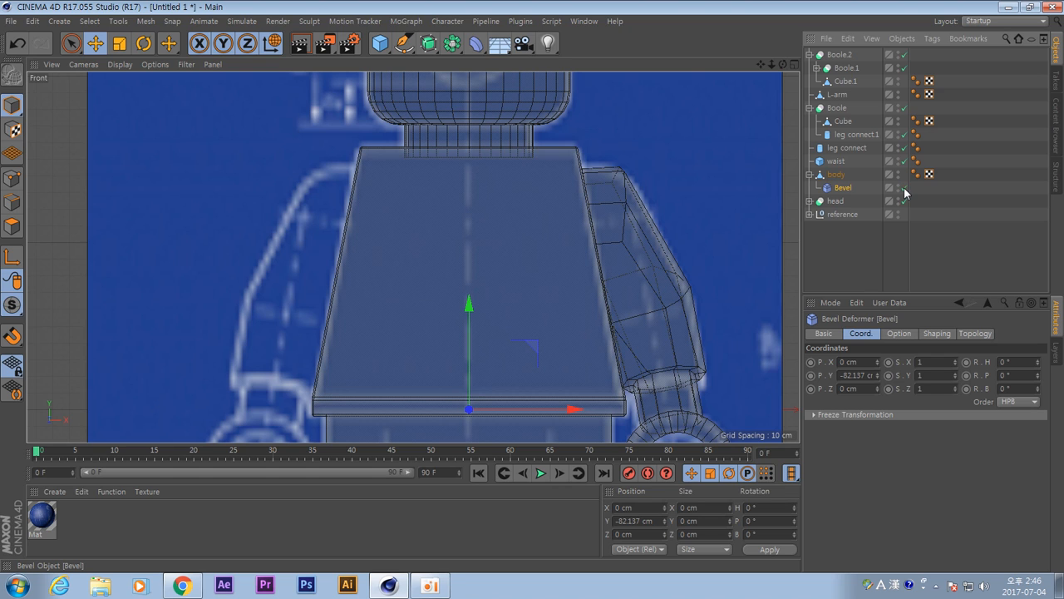
left_click(904, 187)
left_click(904, 188)
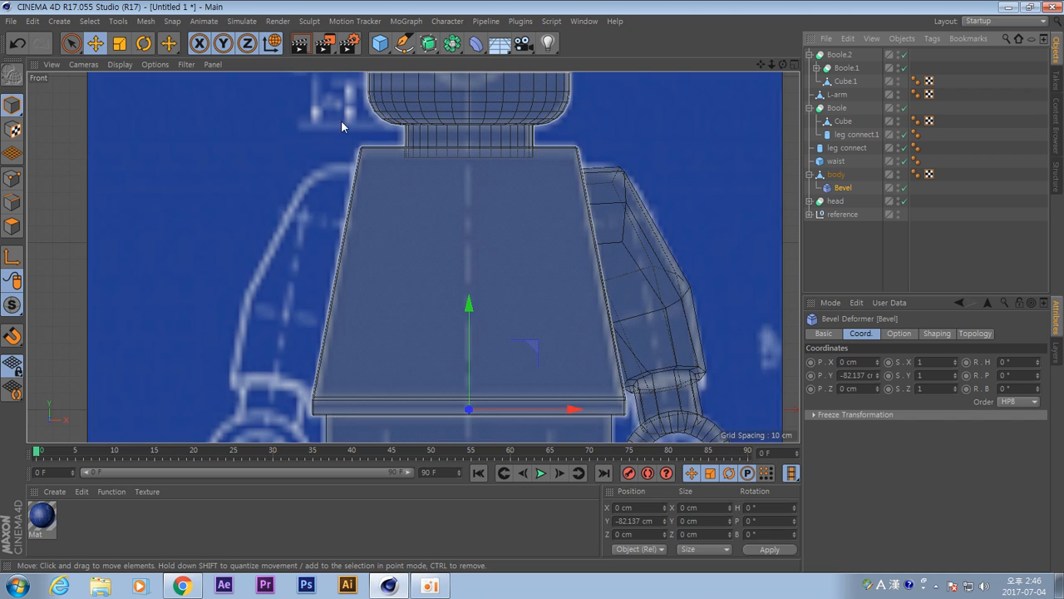
Move the Bevel deformer out of the body object to the root level of the hierarchy.
middle_click_drag(638, 311, 649, 157, "alt")
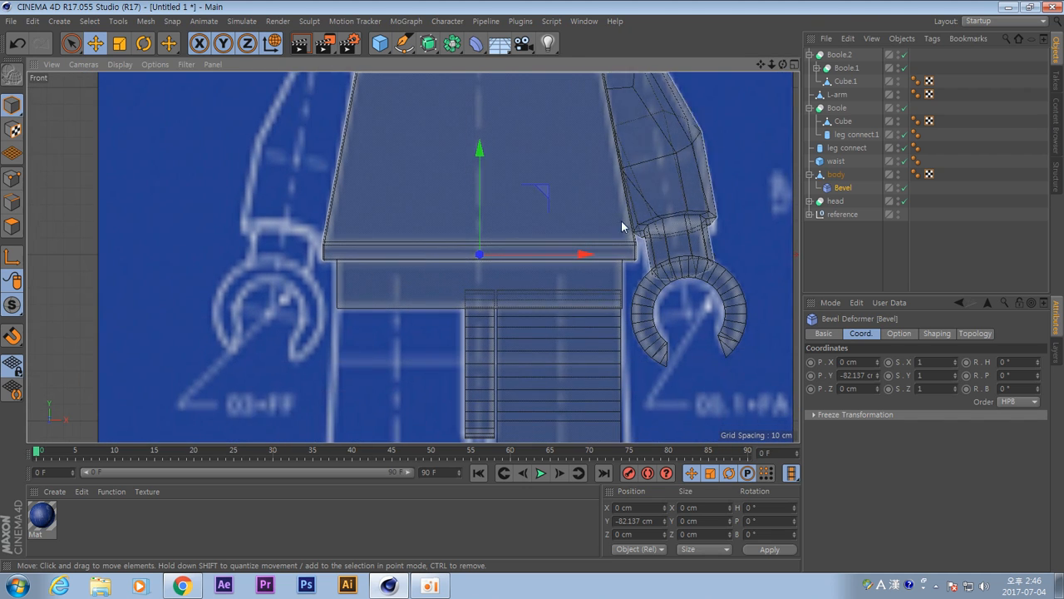
left_click(348, 300)
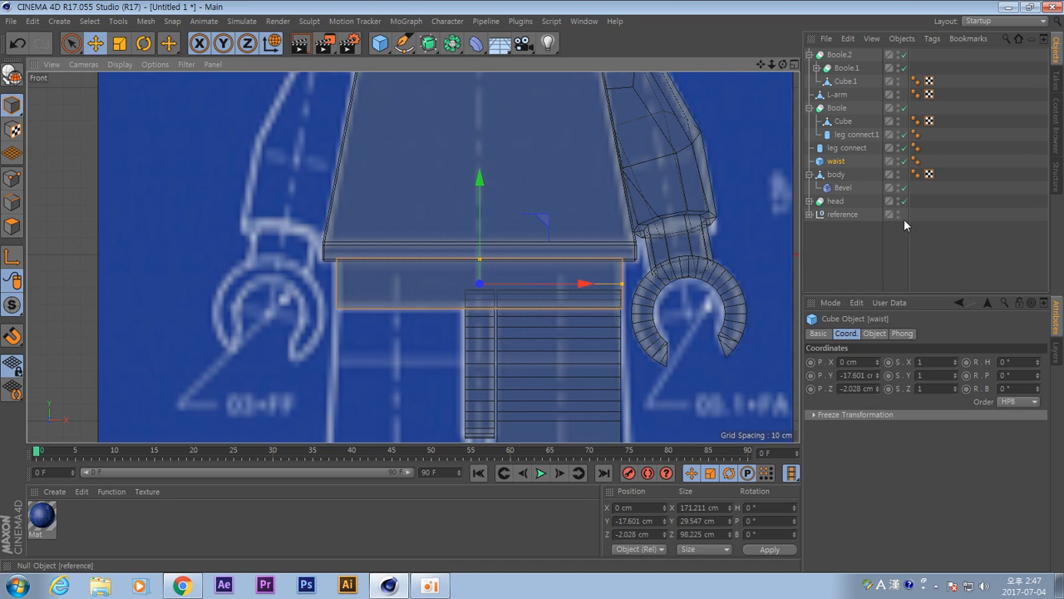
left_click(839, 176)
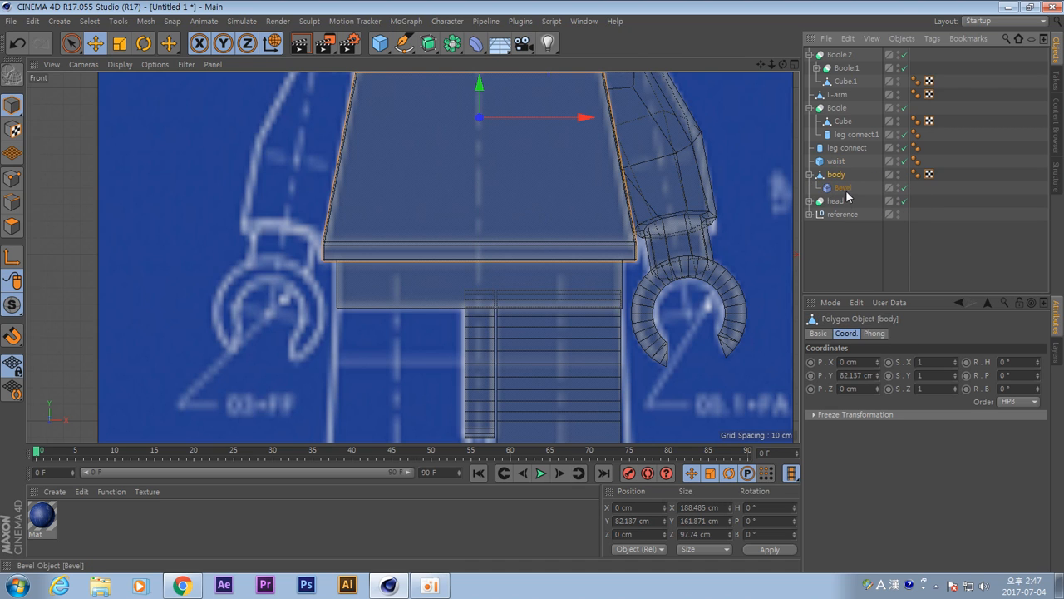
left_click_drag(857, 248, 856, 250)
Group the body and waist objects together under one null.
left_click(842, 176)
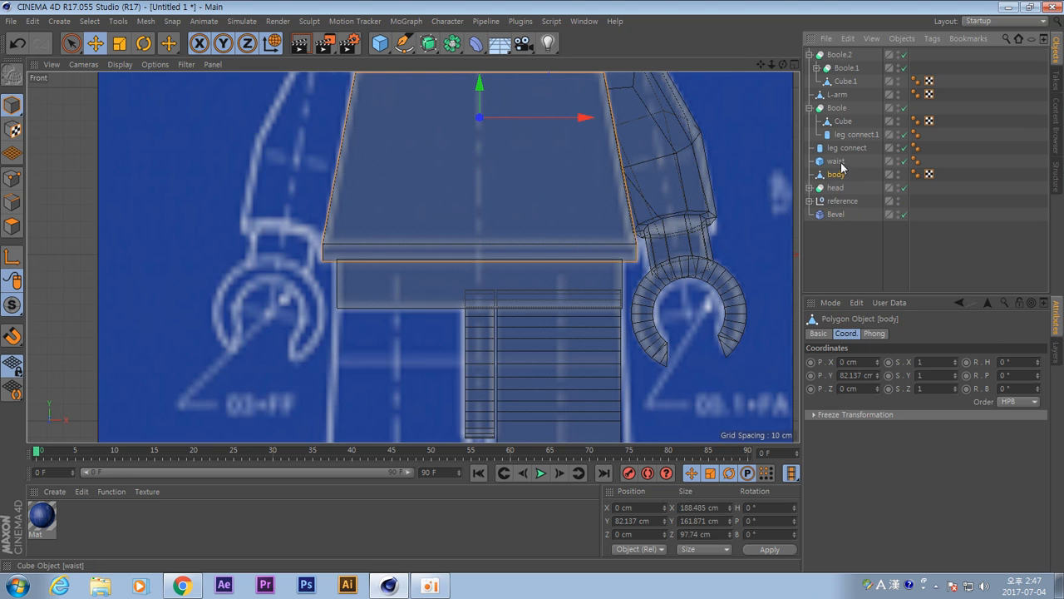
left_click(840, 163, "ctrl")
right_click(830, 164)
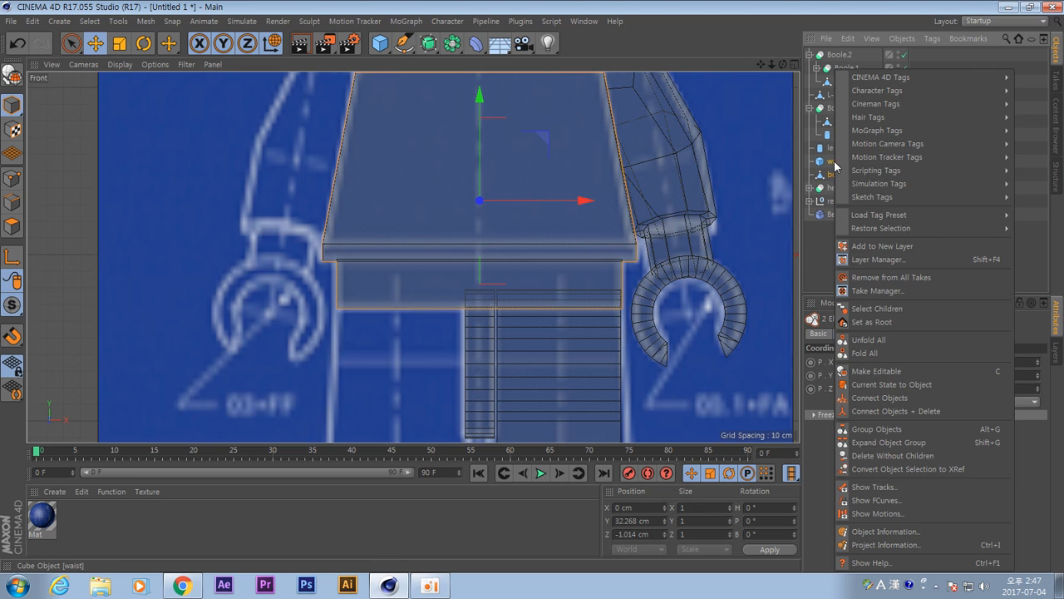
left_click(888, 429)
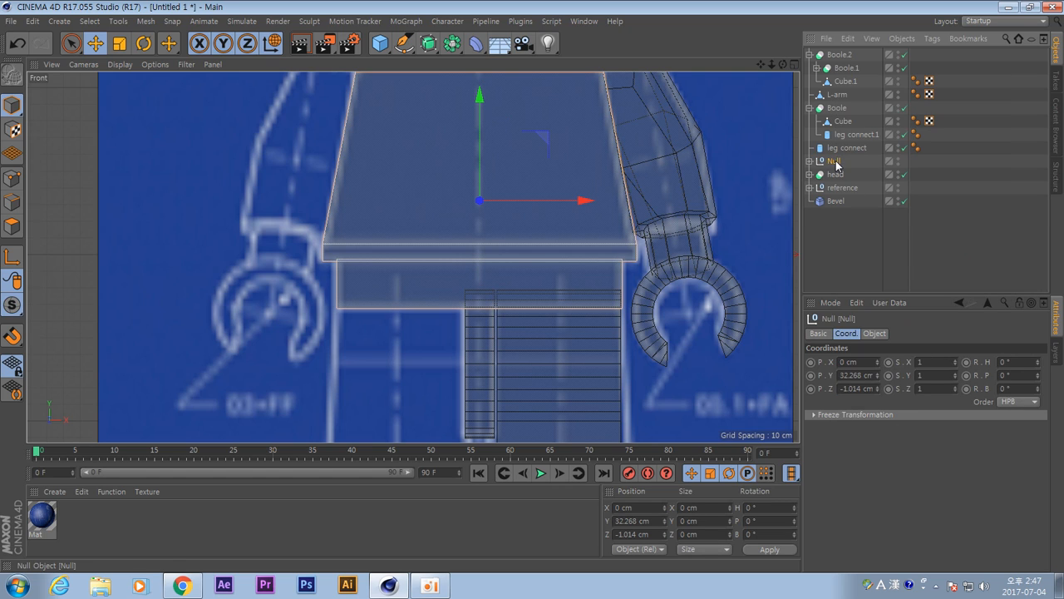
Rename the new group as body-waist and place the Bevel deformer inside it.
key("Return")
type("bo")
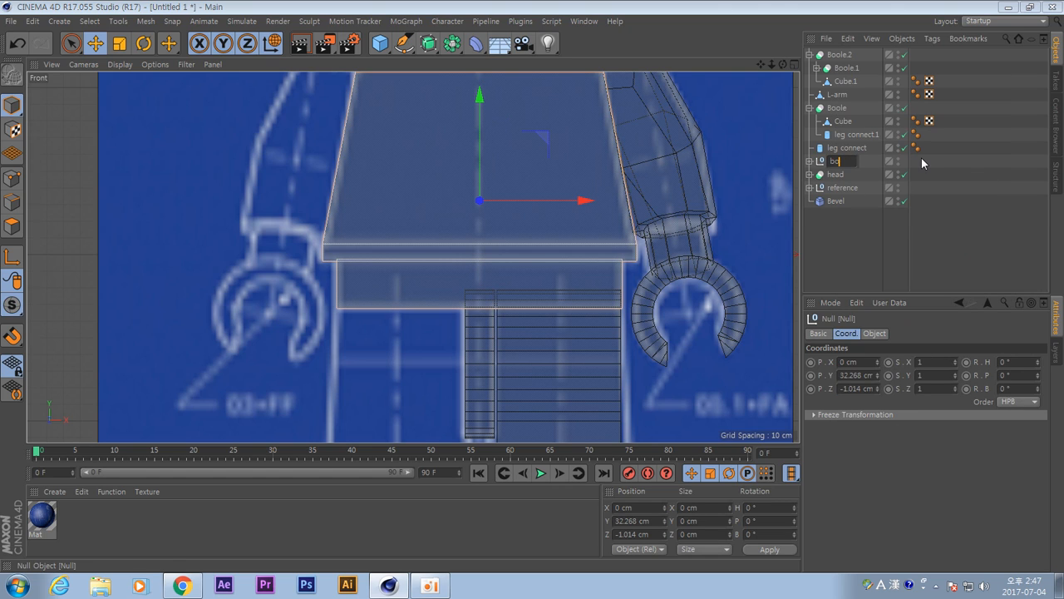
type("dy-waist")
key("Return")
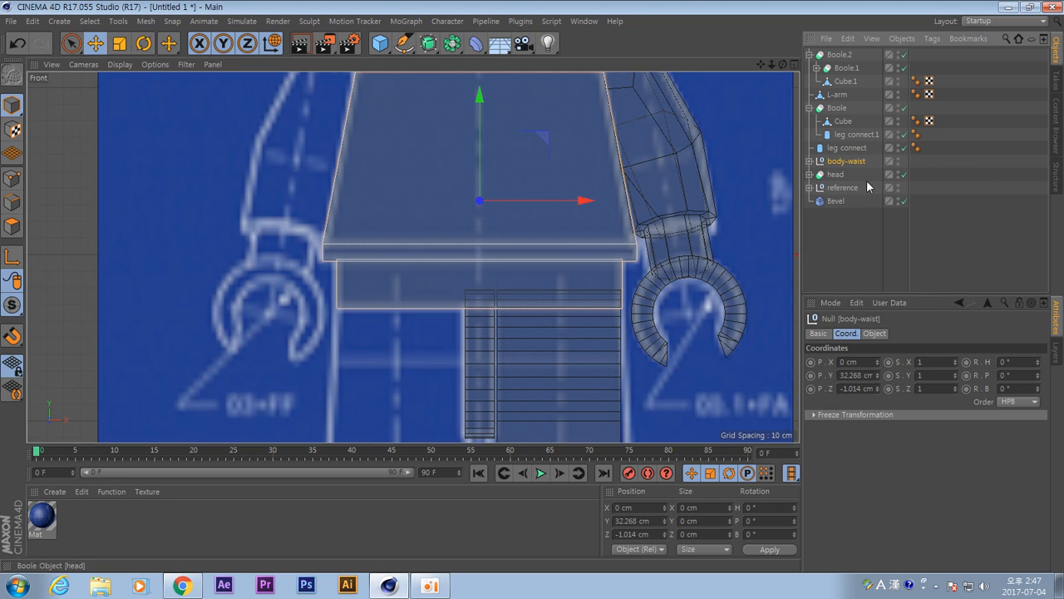
left_click(839, 203)
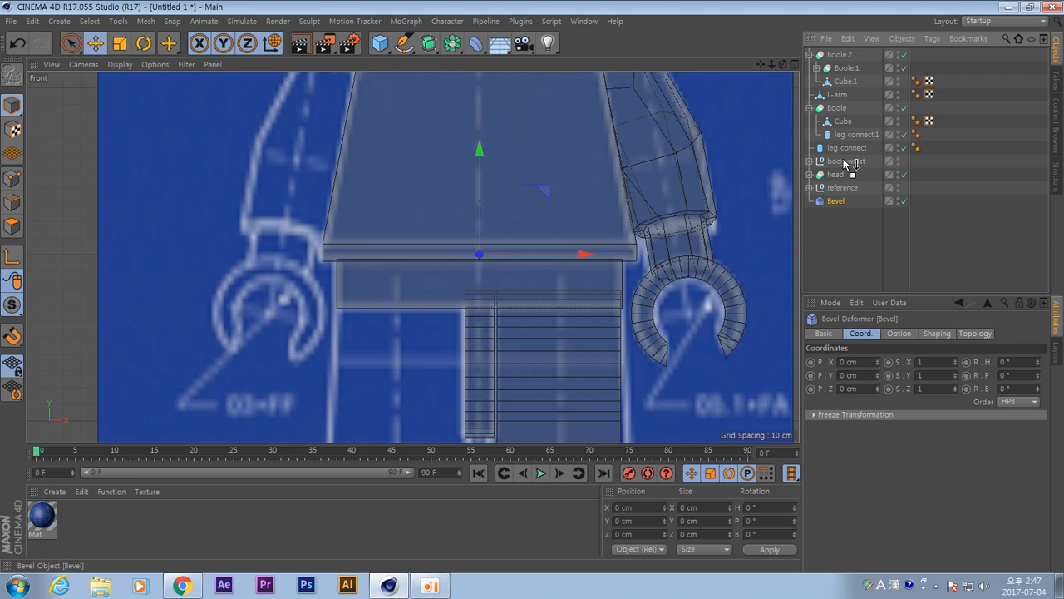
left_click_drag(847, 163, 849, 164)
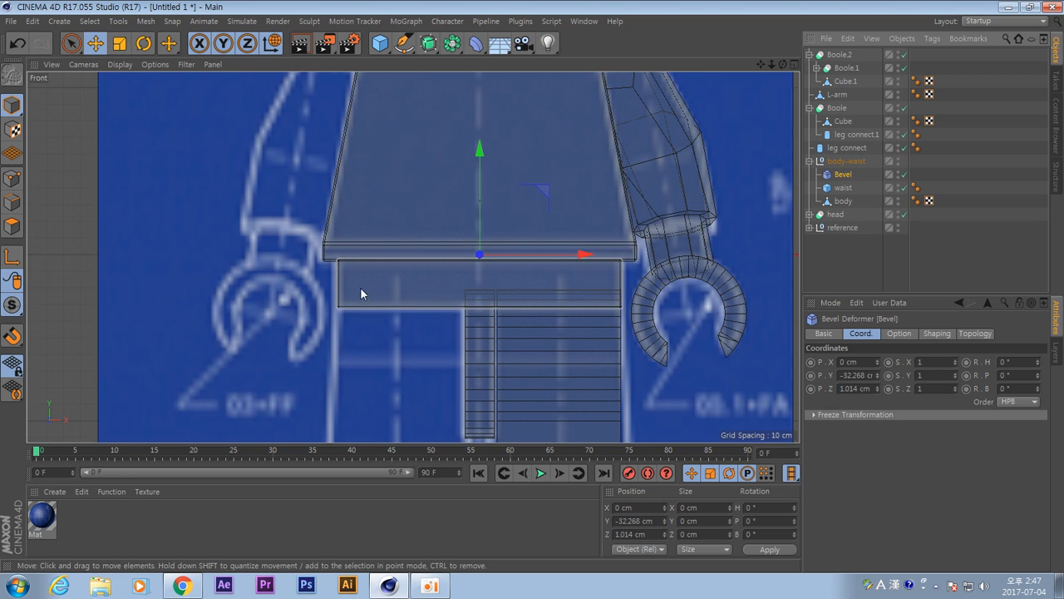
Enable the cap fillet on the leg connect cylinder with 1 segment and a 1 cm radius.
left_click(473, 386)
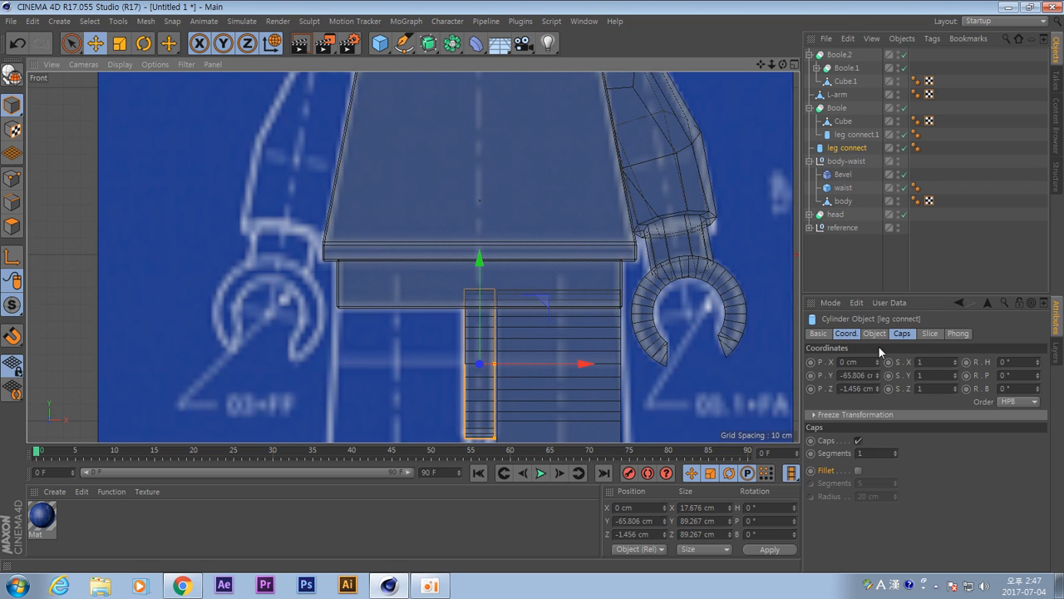
middle_click_drag(546, 347, 555, 278)
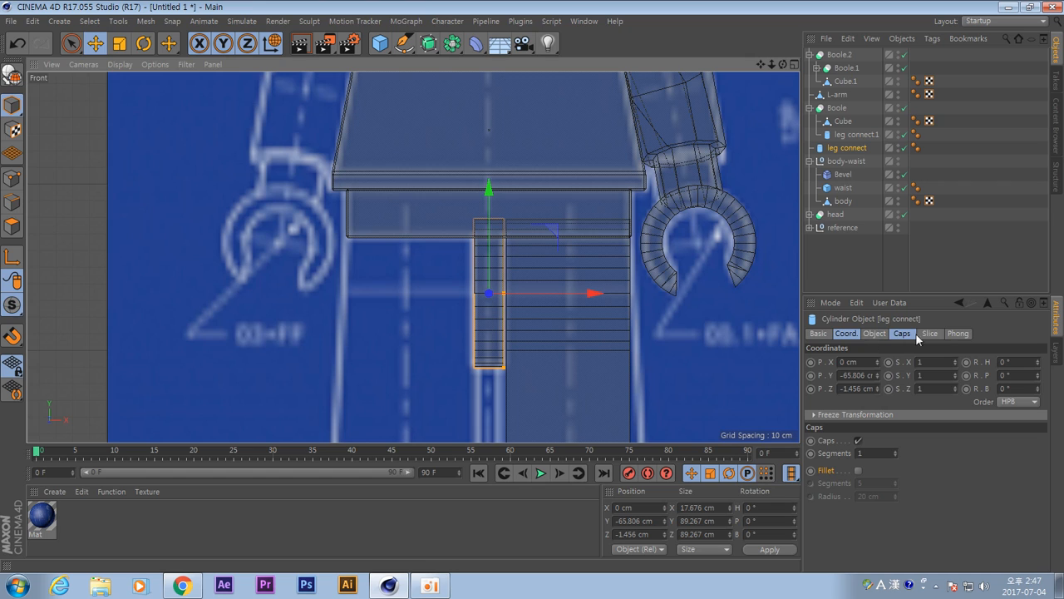
left_click(859, 470)
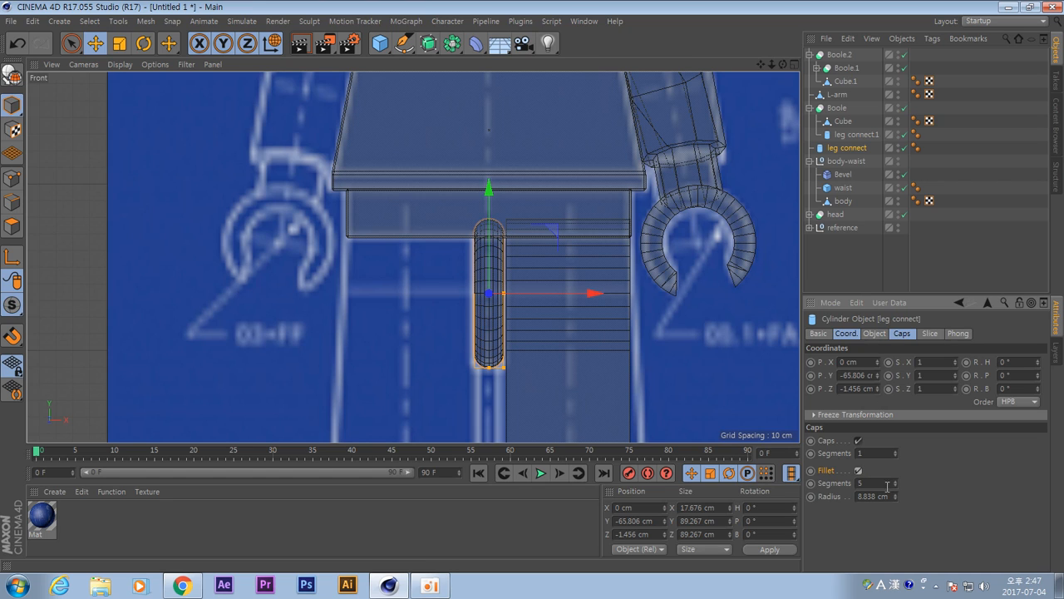
left_click(897, 485)
left_click(897, 485)
left_click(897, 485)
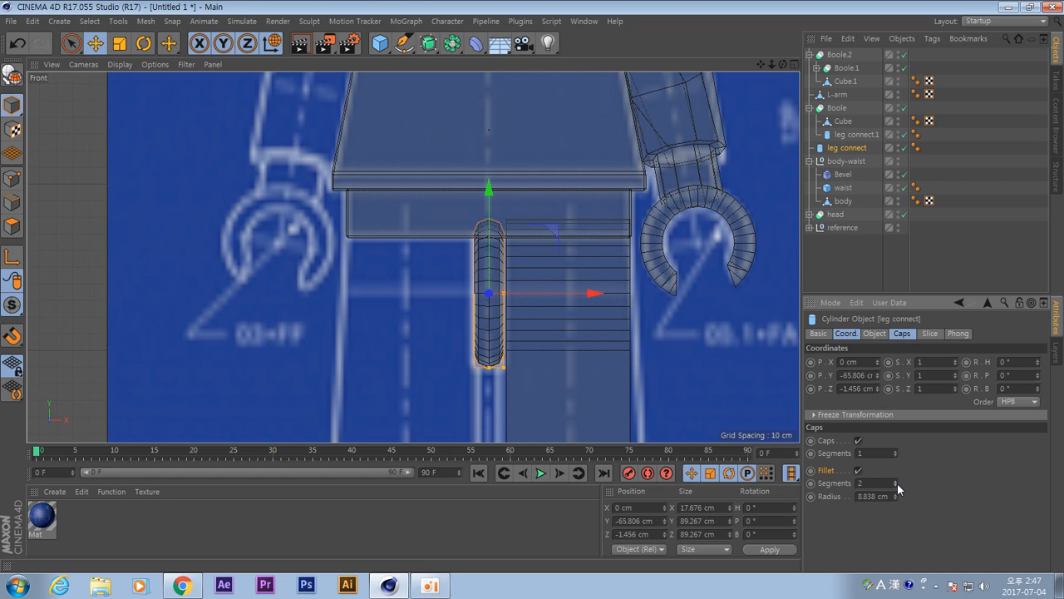
left_click(896, 484)
left_click_drag(896, 498, 895, 503)
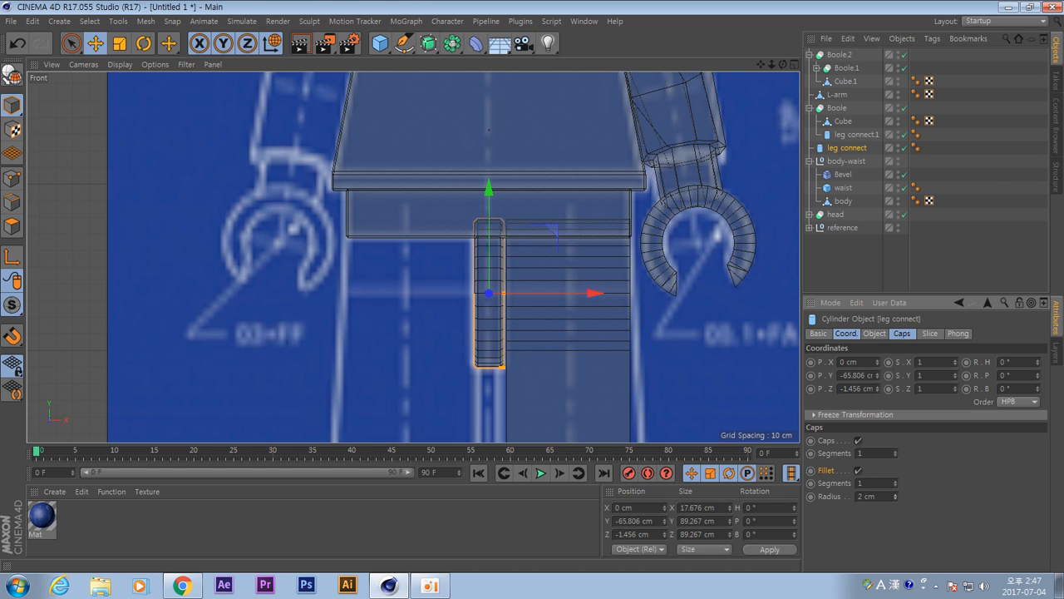
left_click(897, 499)
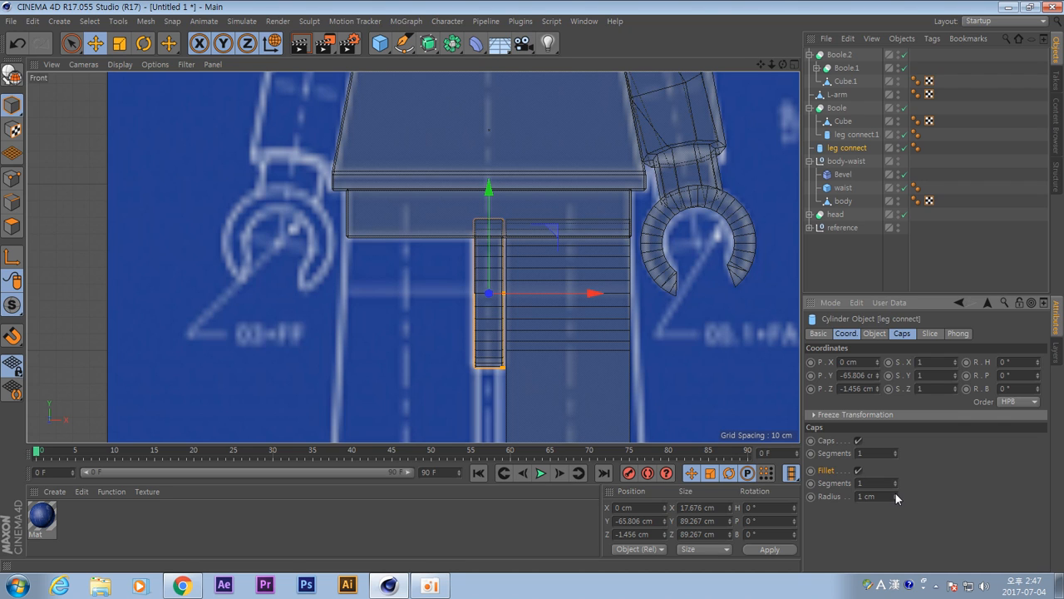
Try a Bevel deformer inside the leg's Boole, undo the nesting and delete the deformer.
left_click(576, 392)
middle_click_drag(663, 362, 651, 288, "alt")
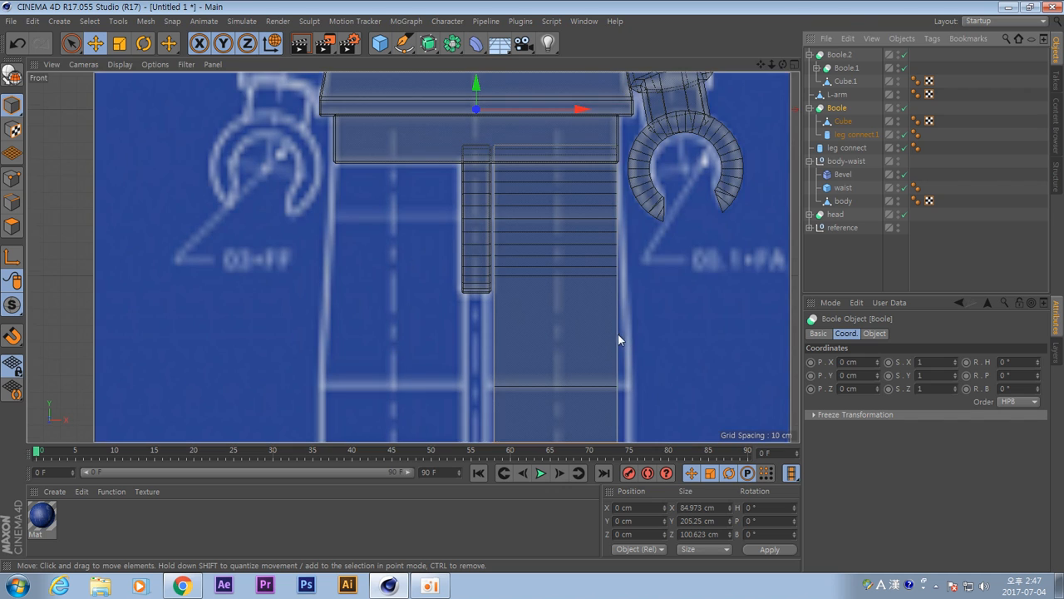
middle_click_drag(618, 334, 607, 309, "alt")
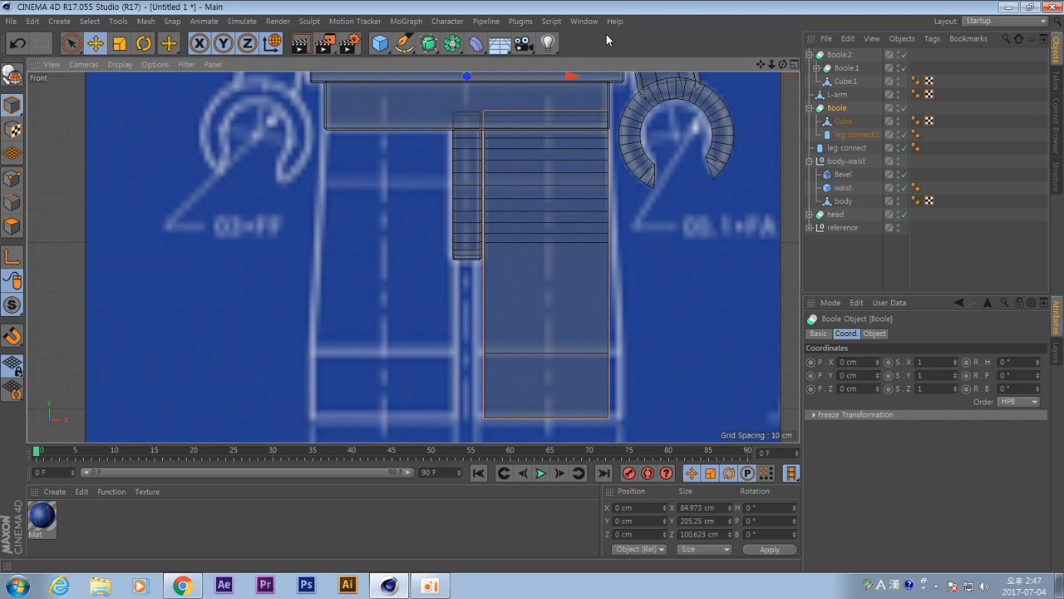
left_click(475, 43)
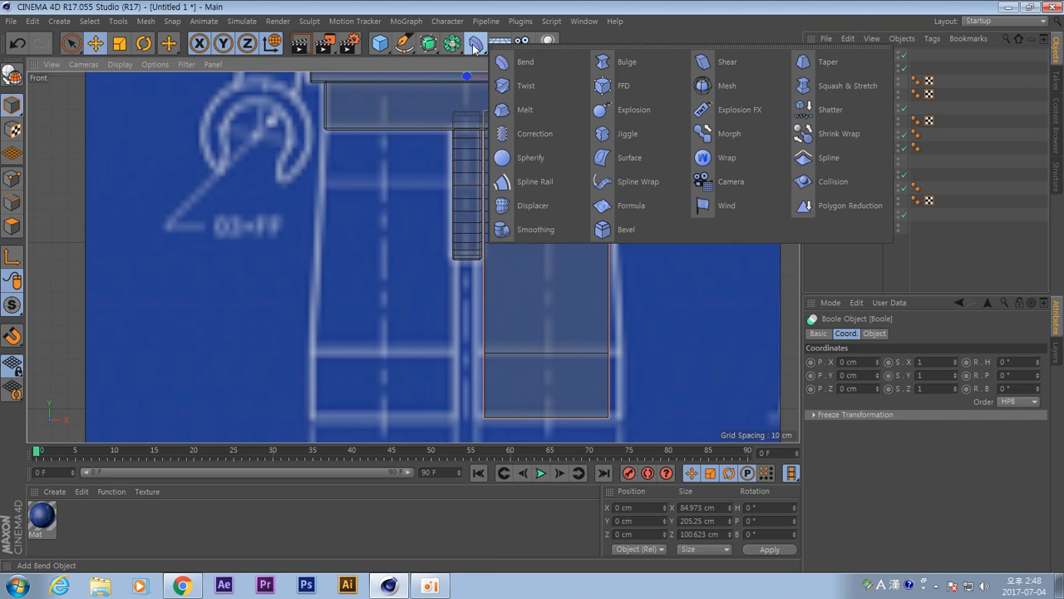
left_click(625, 230)
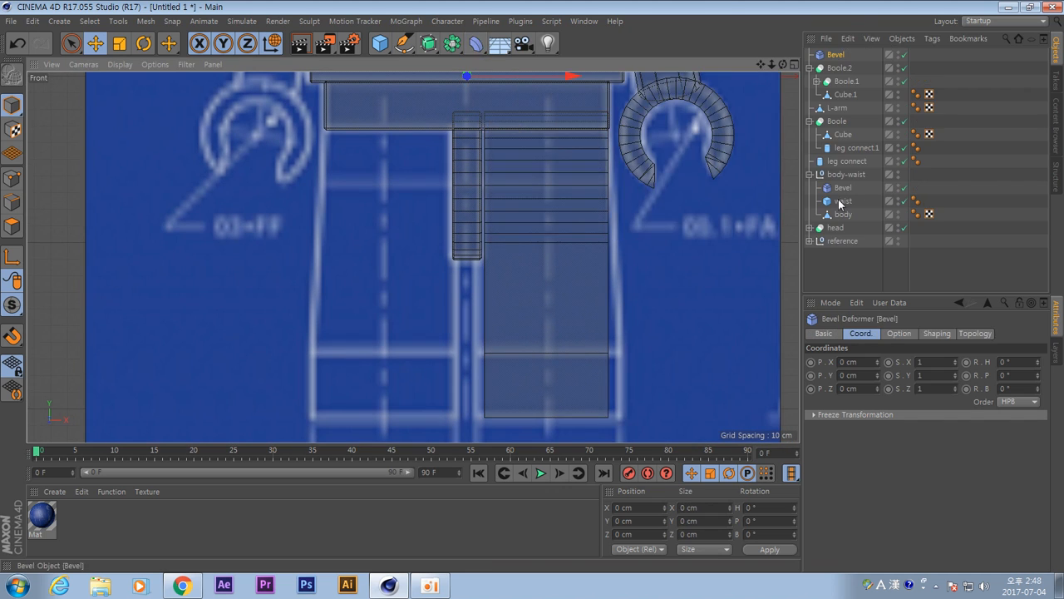
left_click(838, 57)
left_click_drag(842, 122, 840, 123)
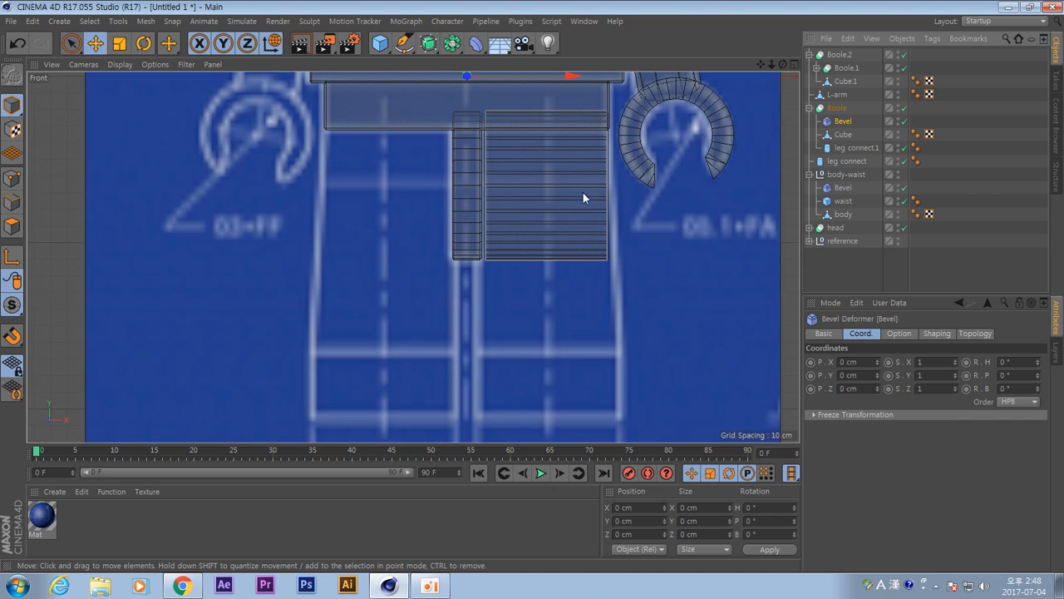
key("ctrl+z")
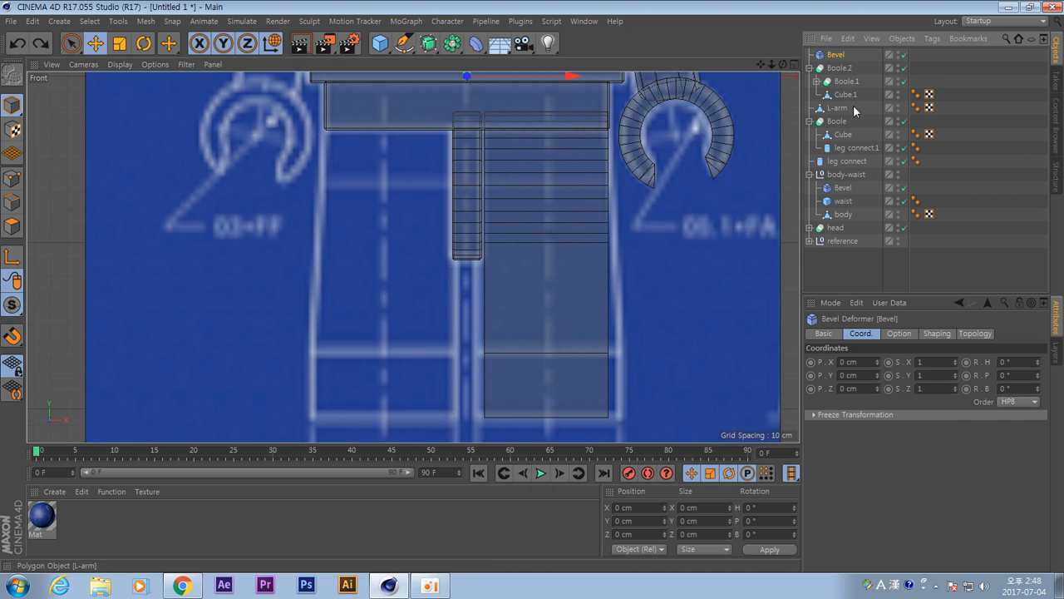
key("Delete")
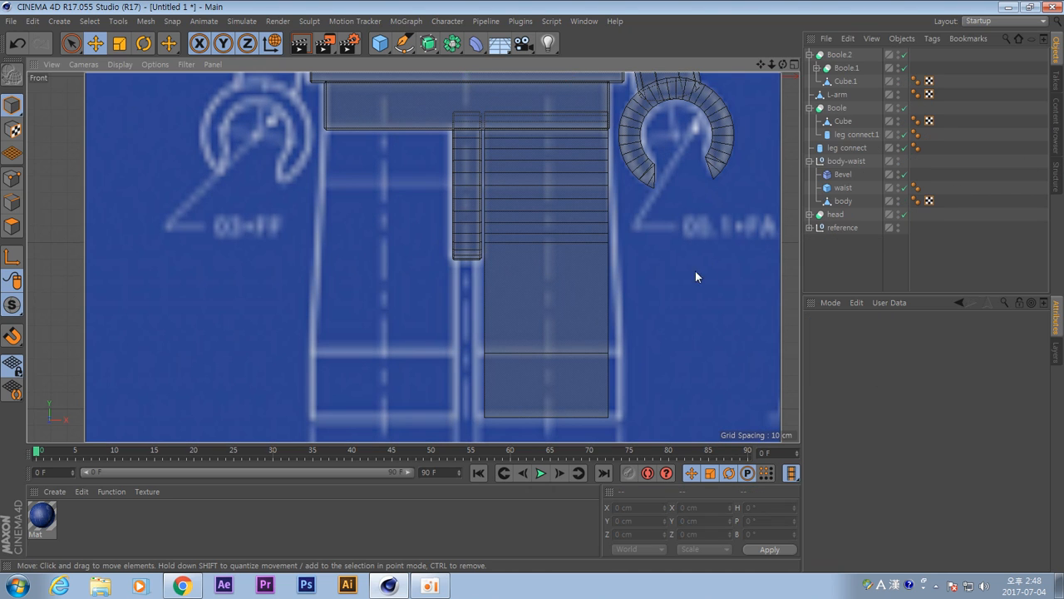
Switch to the four-view layout and examine the leg and its connector from below in perspective.
mouse_move(601, 287)
middle_mouse_down("alt")
mouse_move(591, 255)
mouse_move(590, 278)
middle_mouse_up("alt")
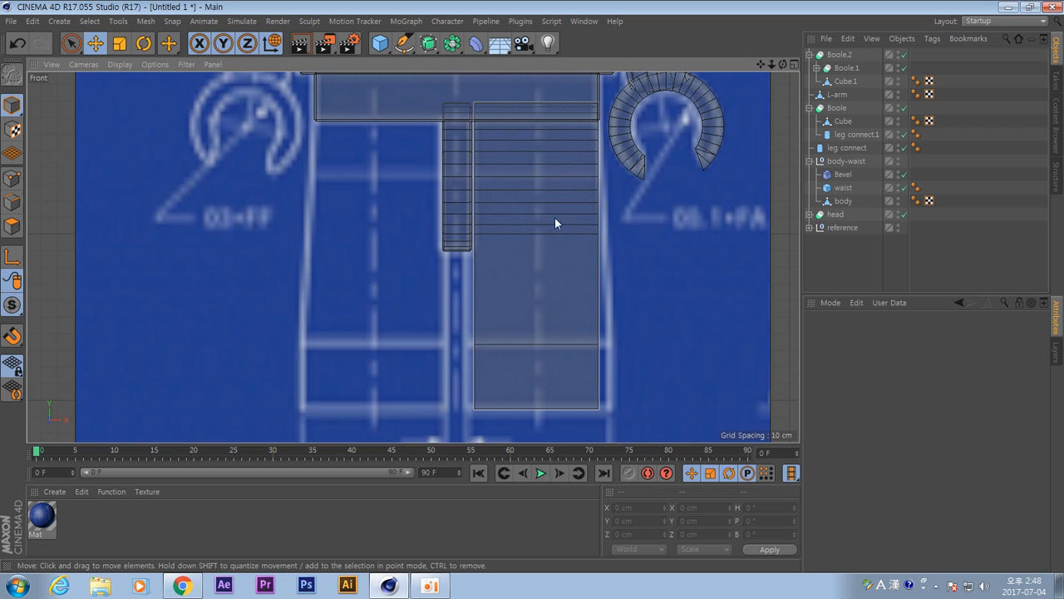
middle_click(559, 293)
mouse_move(321, 216)
left_mouse_down("alt")
mouse_move(287, 222)
mouse_move(330, 136)
left_mouse_up("alt")
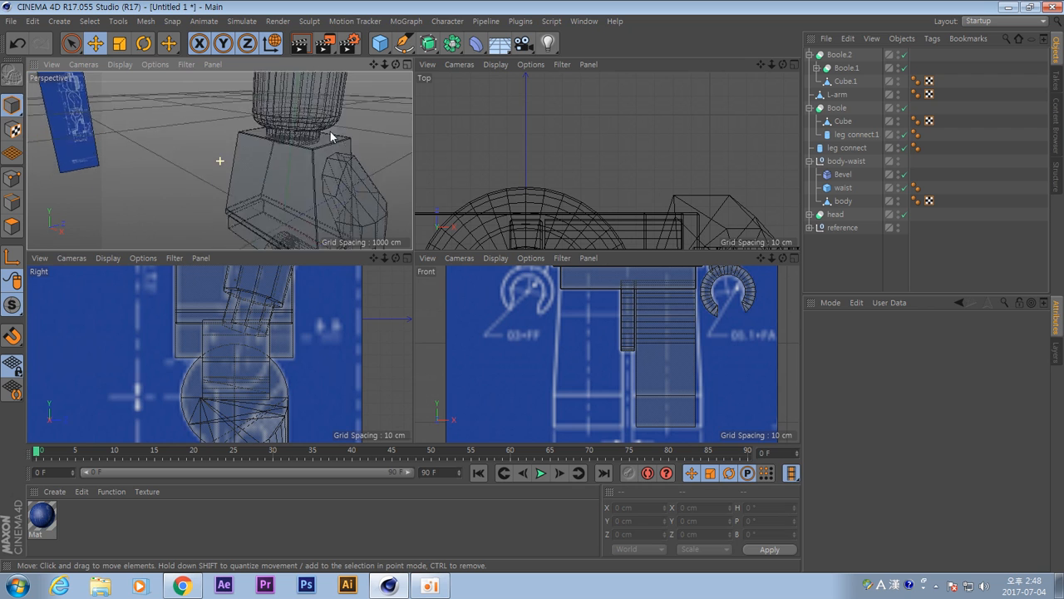
middle_click_drag(330, 136, 300, 75, "alt")
left_click_drag(285, 229, 342, 197, "alt")
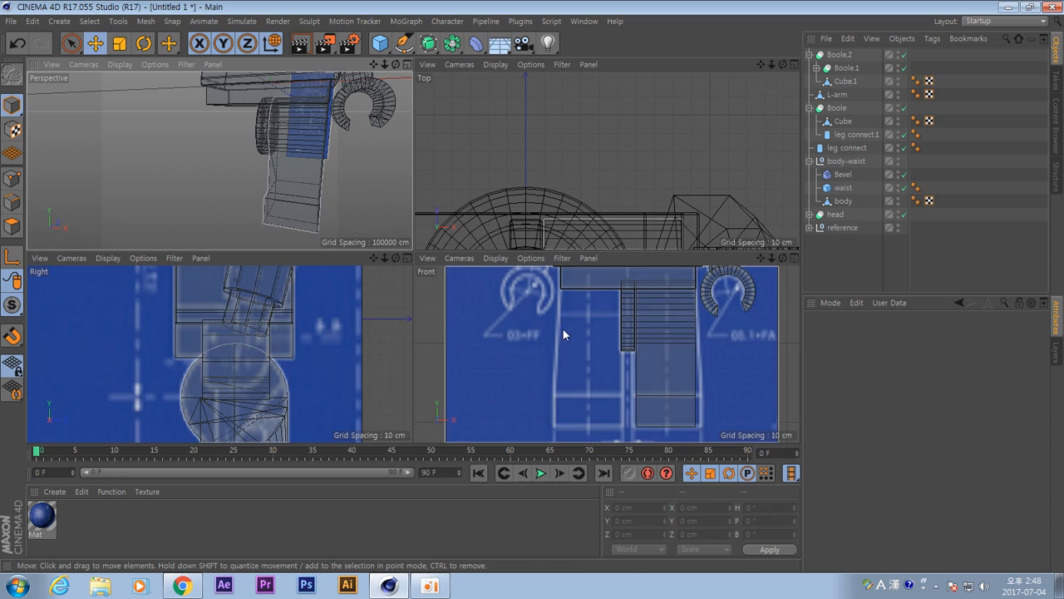
Render the maximized perspective view and examine the minifigure's torso, arm, hand and leg.
left_click_drag(348, 206, 254, 188, "alt")
middle_click(254, 188)
right_click_drag(618, 292, 597, 258, "alt")
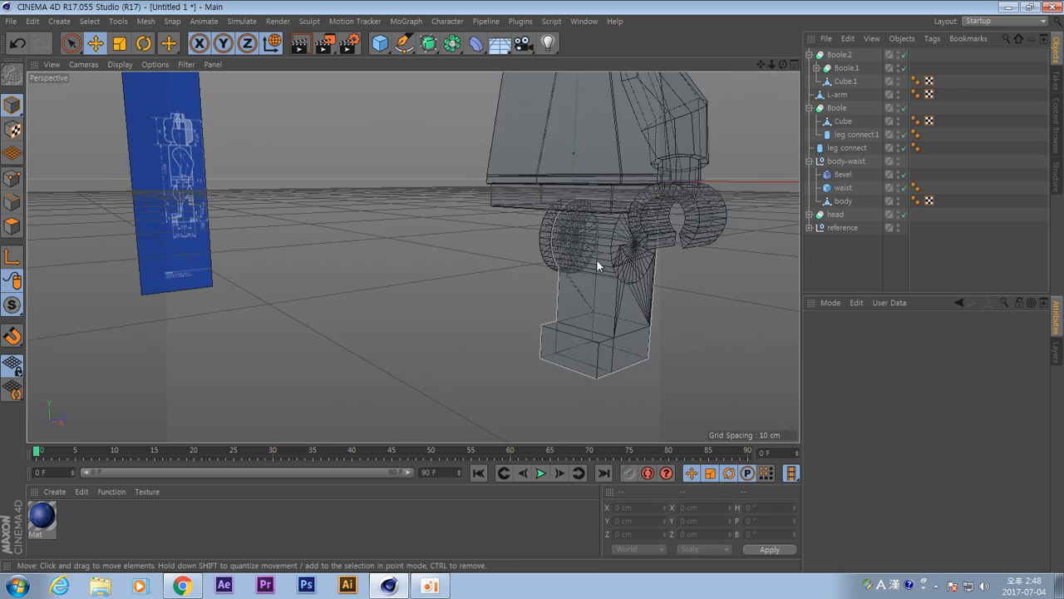
middle_click_drag(596, 259, 455, 317, "alt")
left_click_drag(455, 318, 561, 359, "alt")
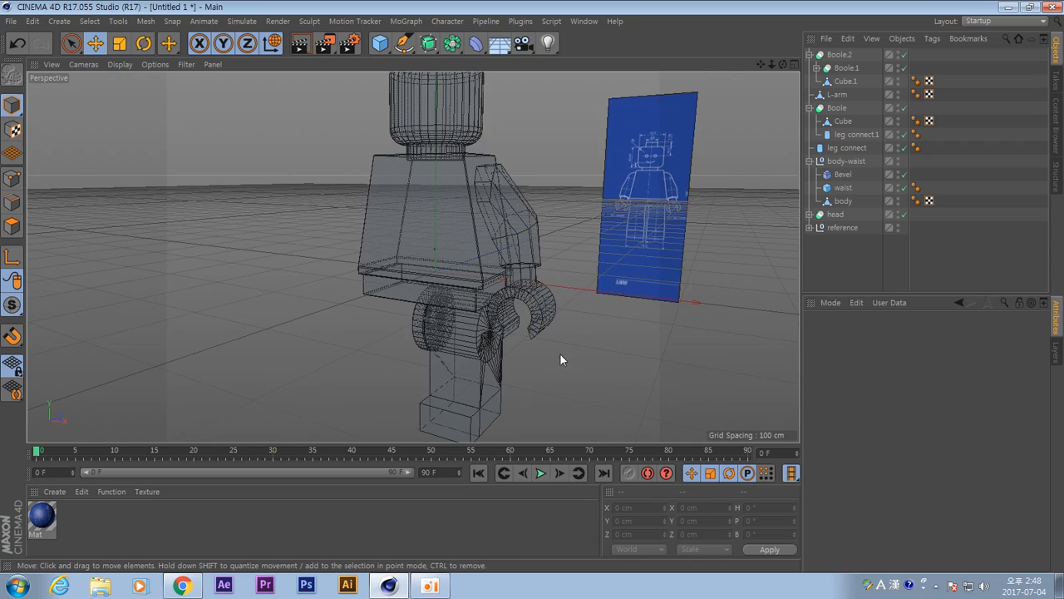
left_click(301, 44)
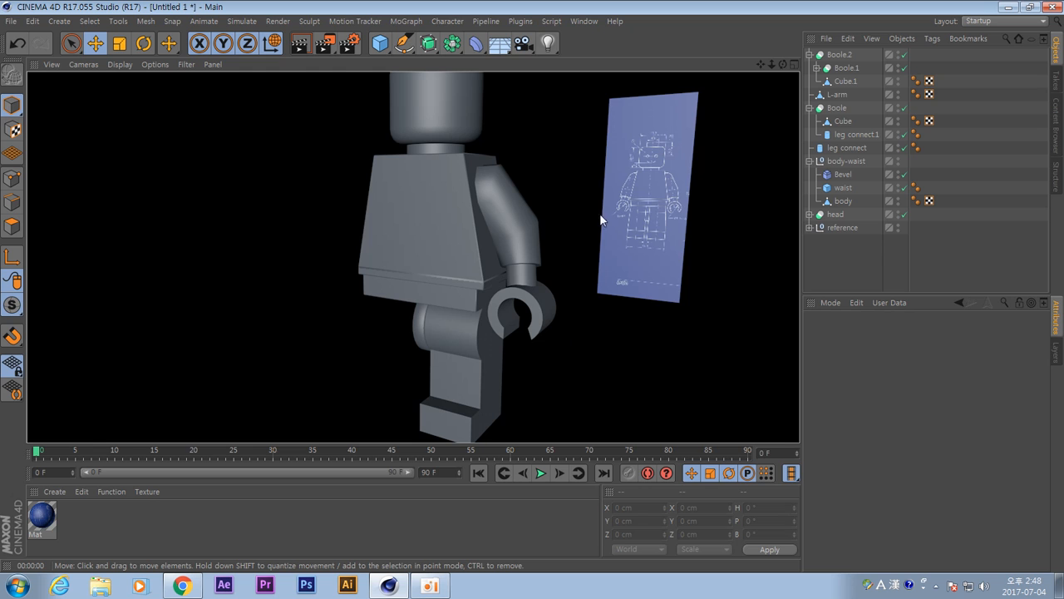
middle_click(547, 366)
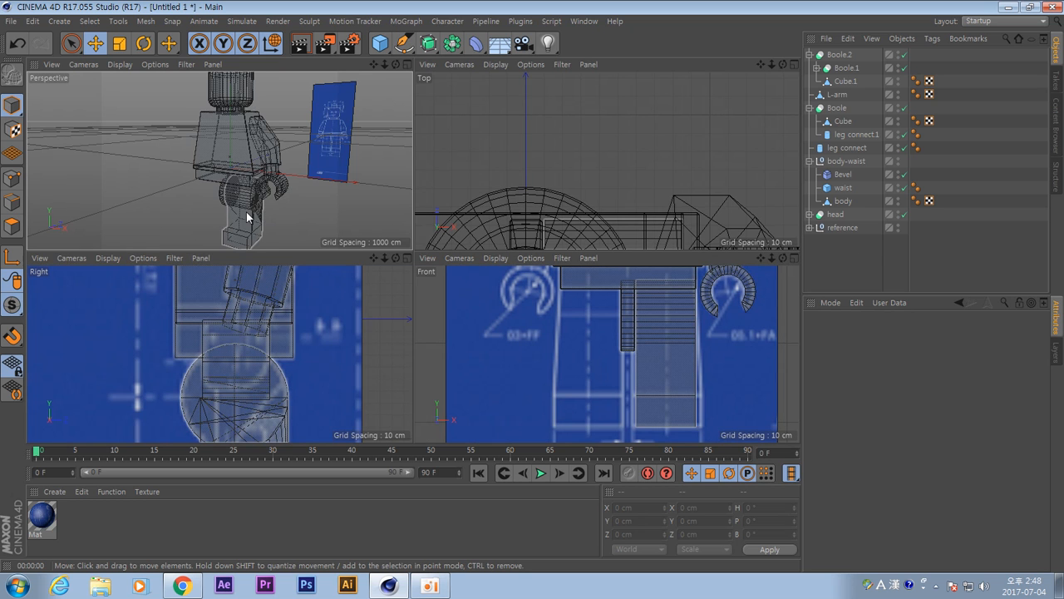
Select the L-arm object in the perspective view of the four-view layout.
middle_click_drag(248, 210, 262, 176, "alt")
left_click_drag(262, 181, 296, 199, "alt")
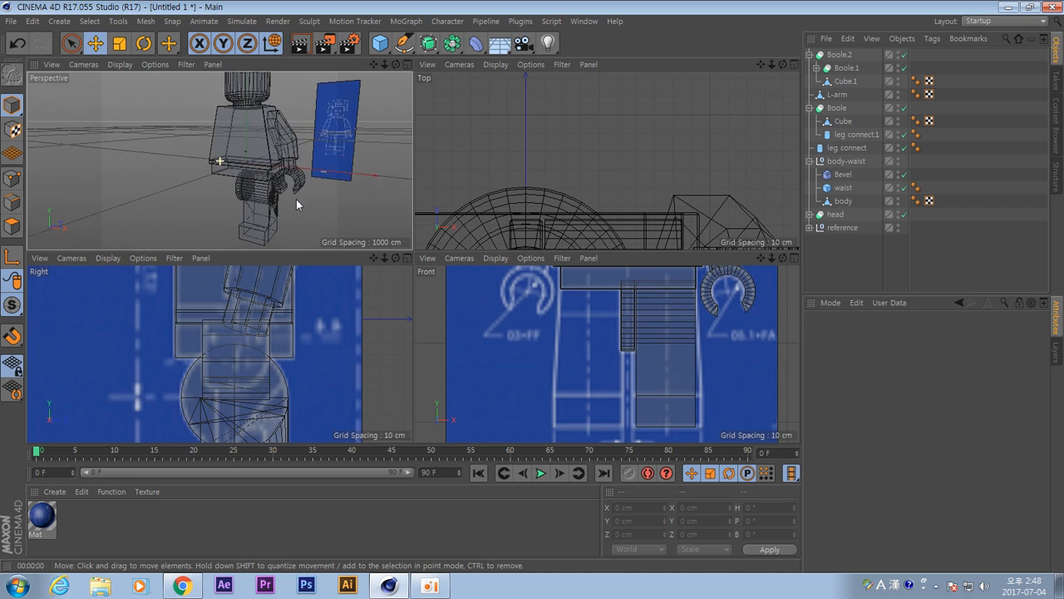
scroll(304, 204, "up", 4)
middle_click_drag(276, 88, 269, 117, "alt")
left_click(269, 115)
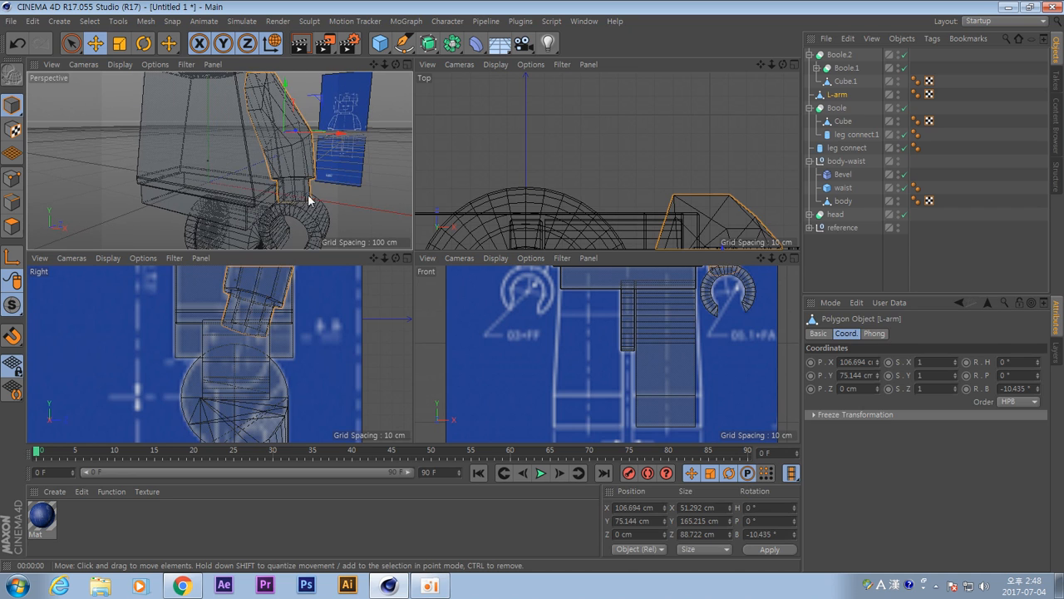
left_click_drag(268, 169, 332, 186, "alt")
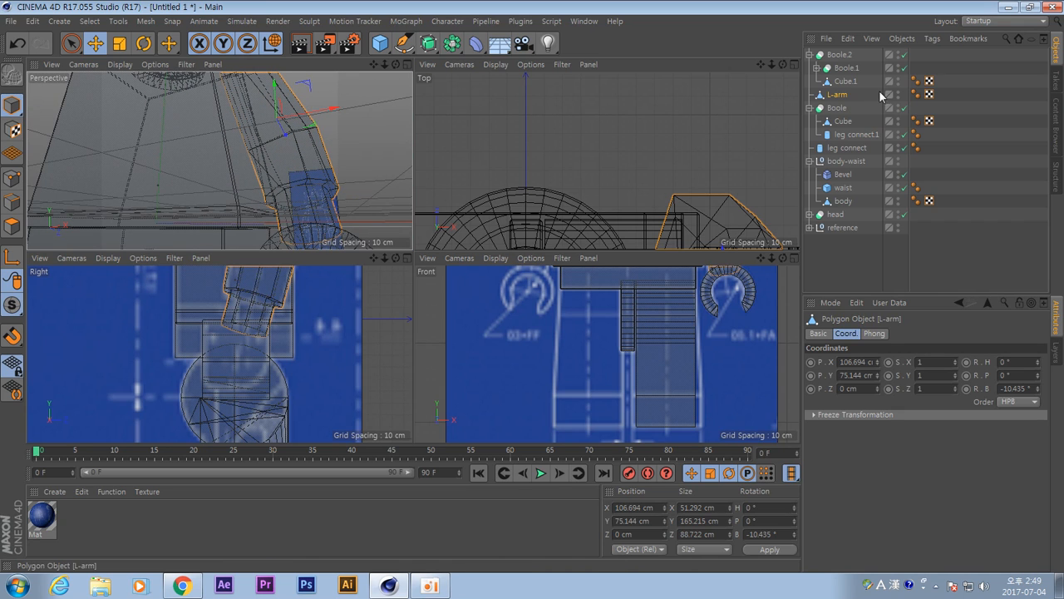
left_click_drag(219, 160, 294, 155, "alt")
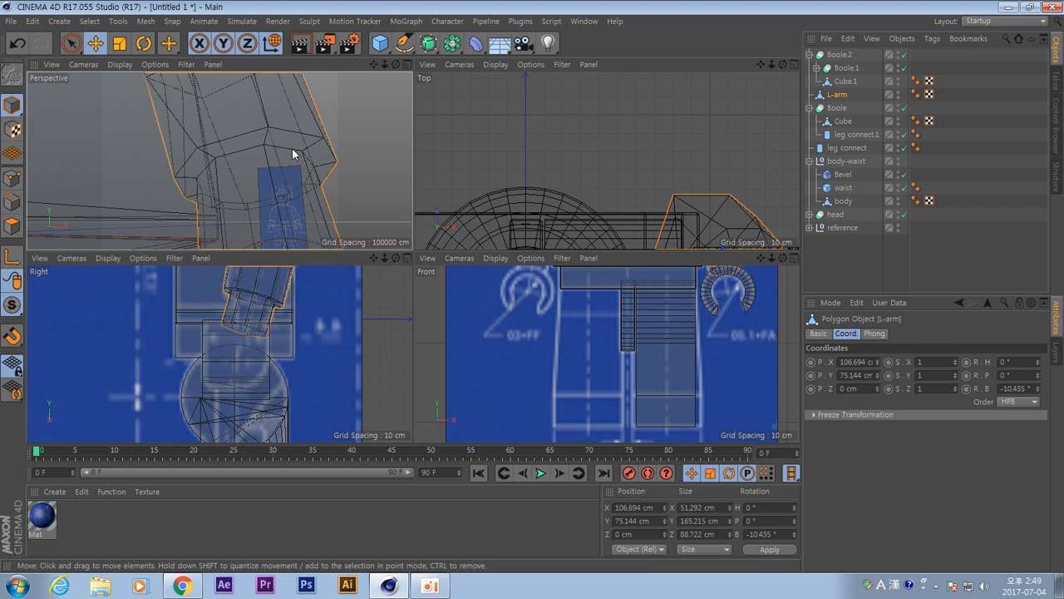
Bevel the edge loop around the L-arm's cuff with an offset of about 0.37 cm and subdivision 0.
left_click(12, 204)
double_click(238, 138)
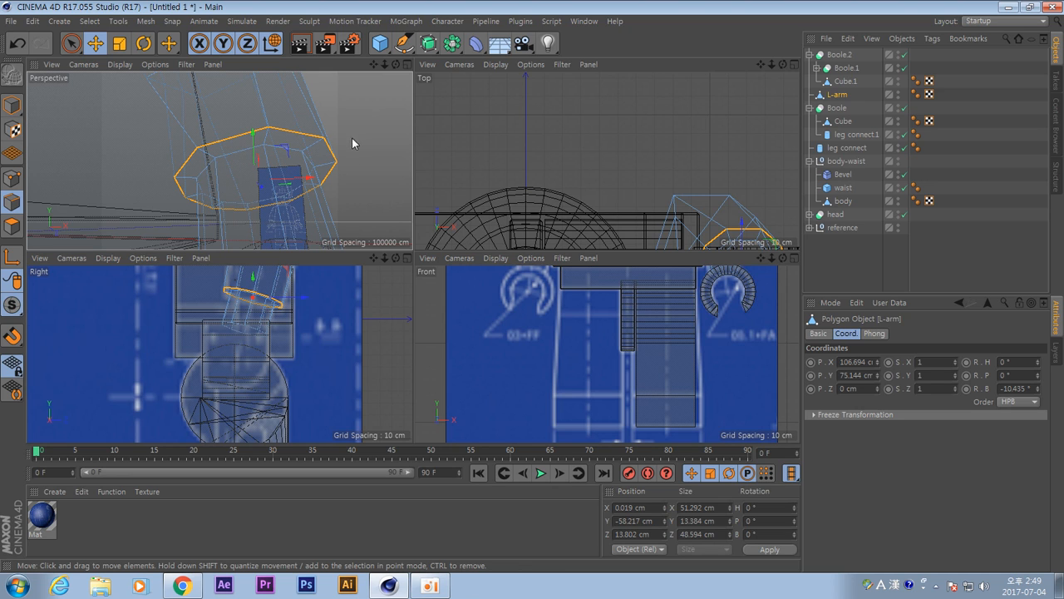
left_click_drag(309, 156, 300, 161, "alt")
middle_click(299, 162)
left_click_drag(480, 245, 550, 239, "alt")
right_click(595, 212)
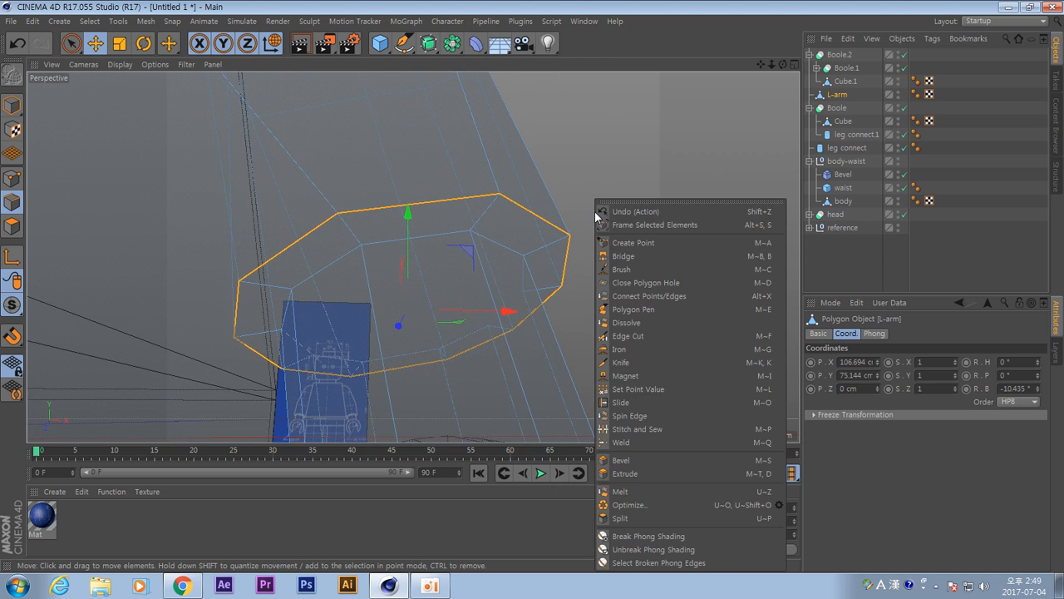
left_click(661, 460)
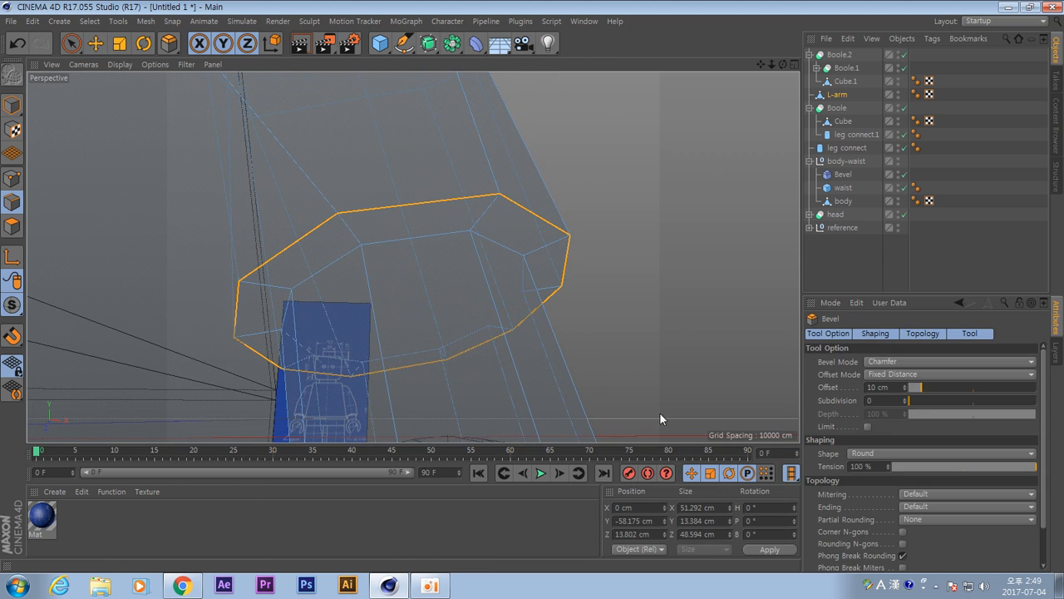
left_click_drag(605, 276, 609, 273)
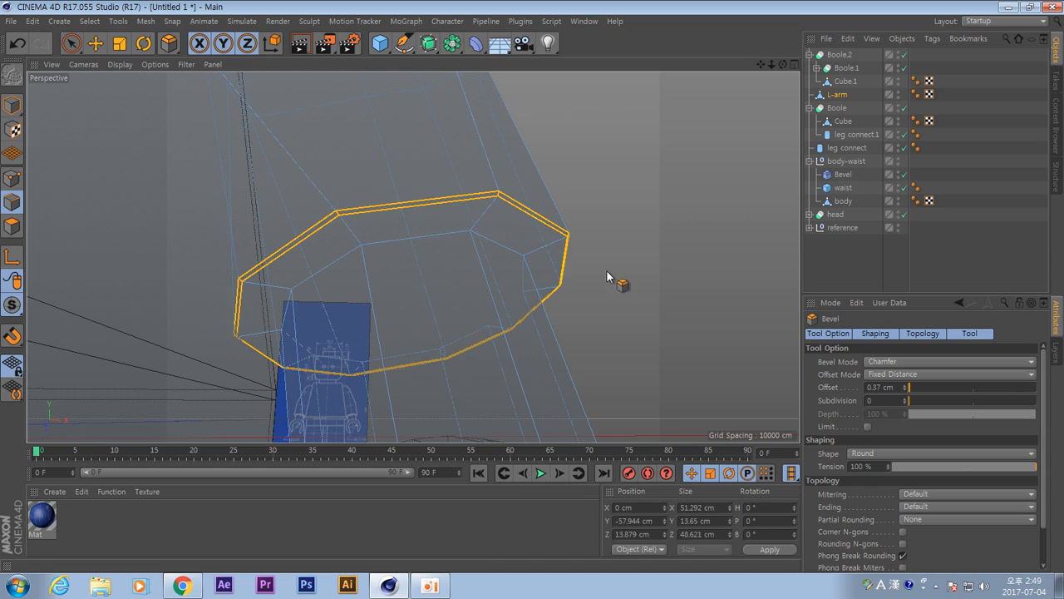
right_click_drag(636, 264, 571, 271, "alt")
left_click_drag(571, 272, 549, 318, "alt")
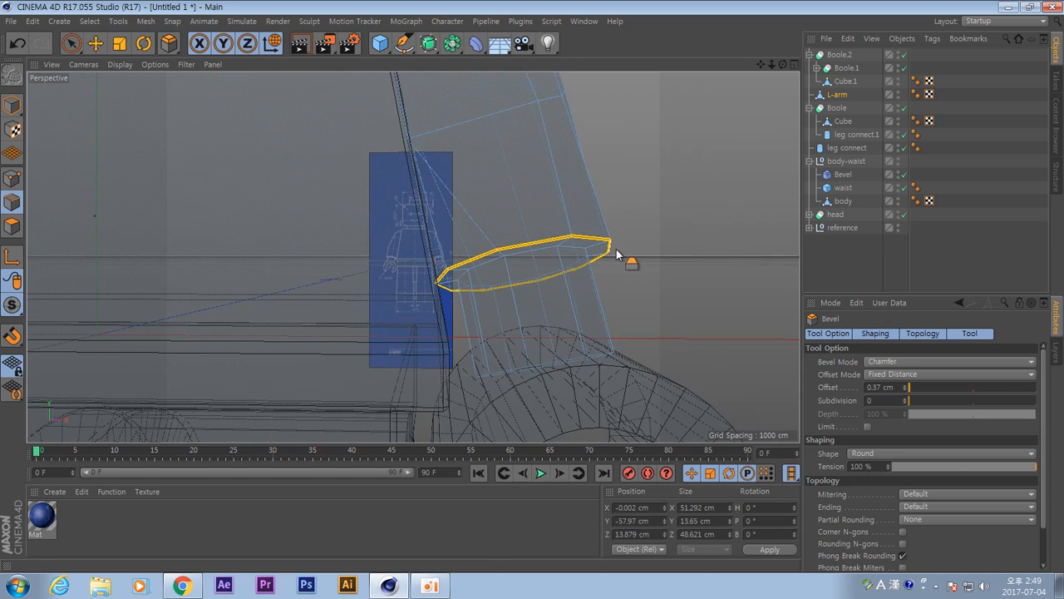
key("e")
left_click(640, 234)
Expand Boole.1 inside the hand's Boole.2 to list its cylinders.
middle_click_drag(630, 260, 607, 190, "alt")
right_click_drag(630, 255, 547, 352, "alt")
left_click_drag(595, 341, 587, 339, "alt")
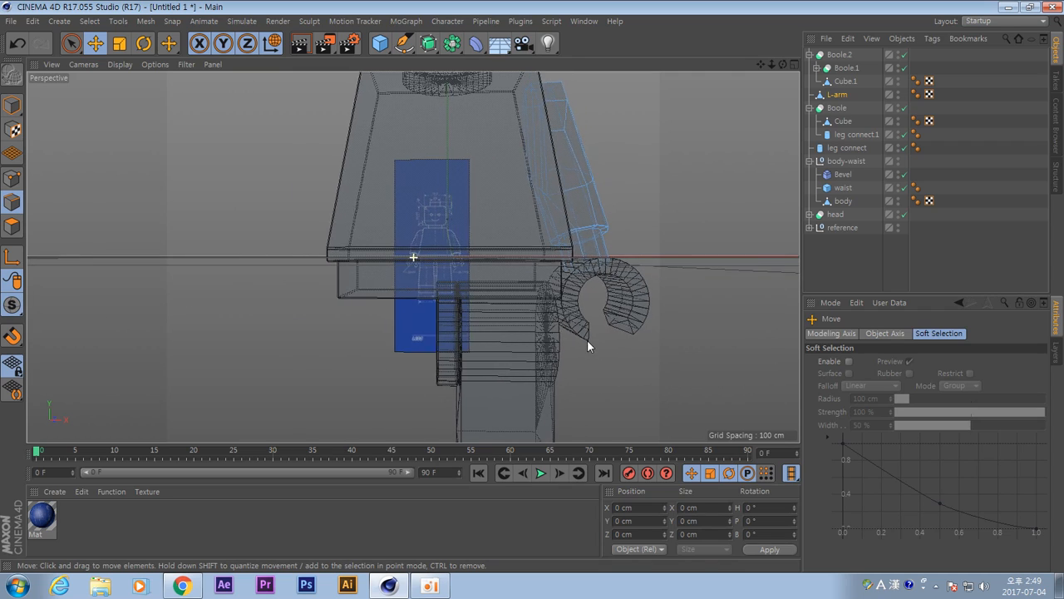
middle_click_drag(587, 340, 471, 306, "alt")
right_click_drag(477, 307, 563, 297, "alt")
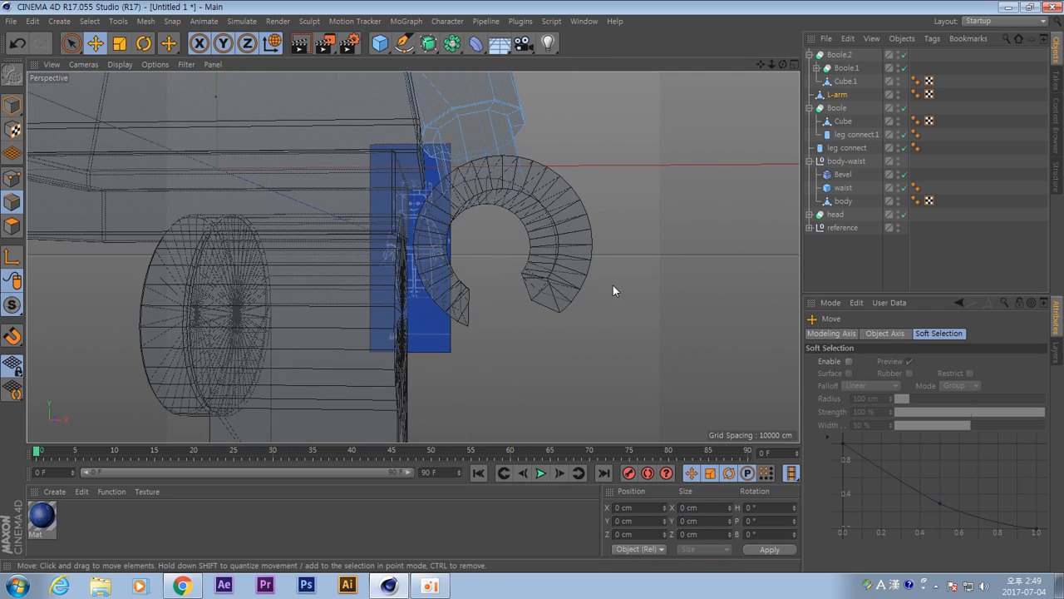
left_click_drag(613, 291, 660, 274, "alt")
left_click(842, 79)
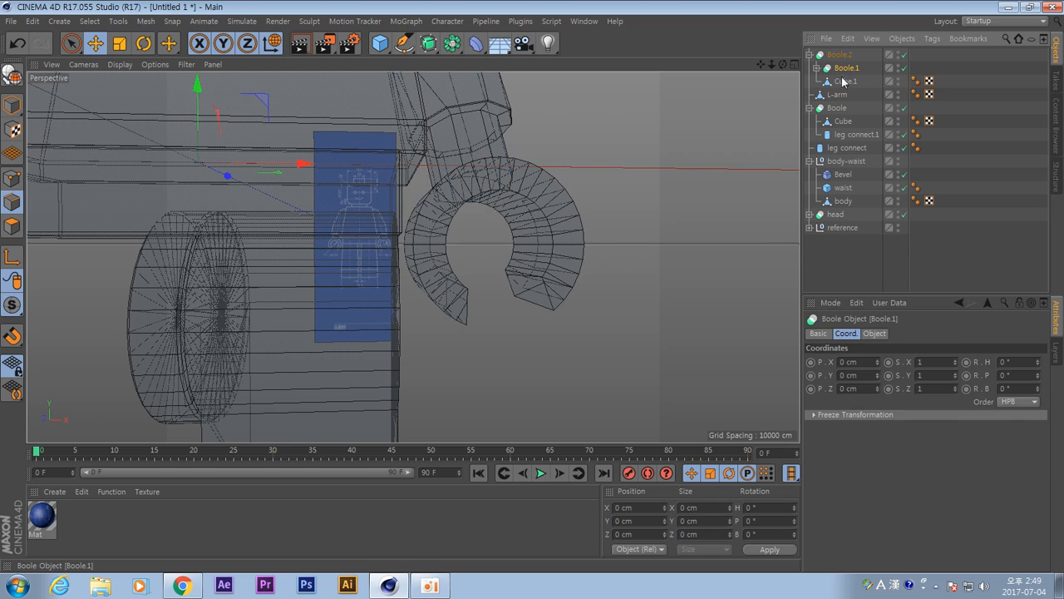
left_click(846, 68)
left_click(817, 68)
Enable the cap fillet on the hand's outer cylinder with 1 segment and a 1 cm radius.
left_click(855, 81)
left_click(860, 97)
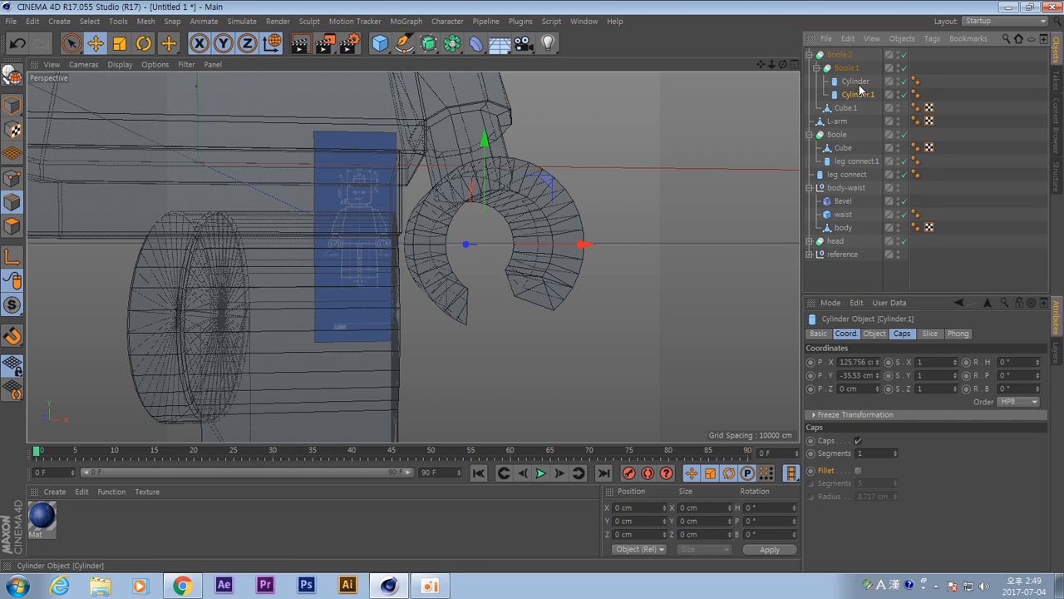
left_click(856, 81)
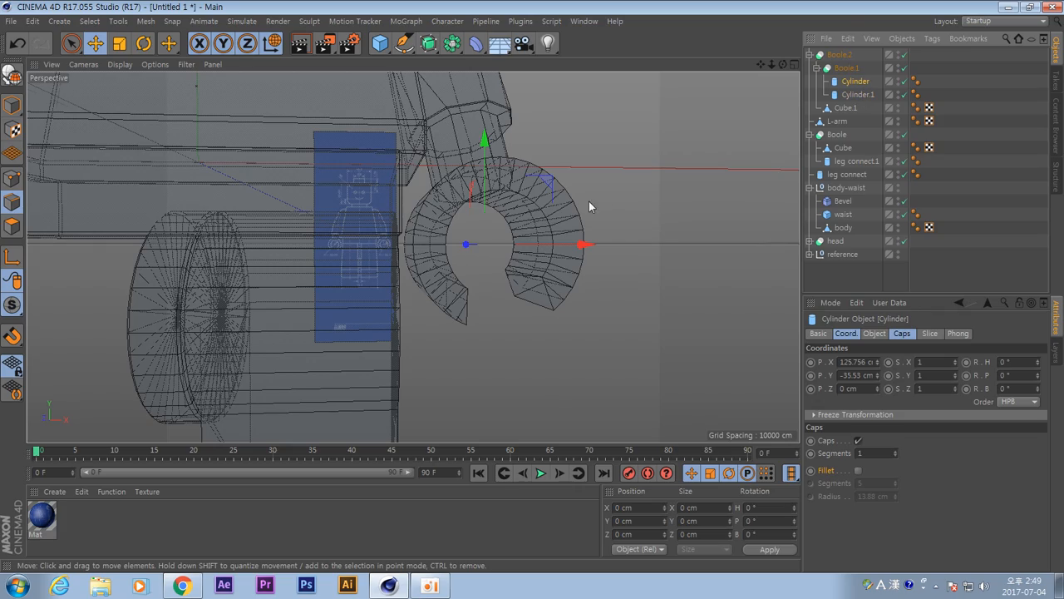
left_click_drag(589, 202, 575, 271, "alt")
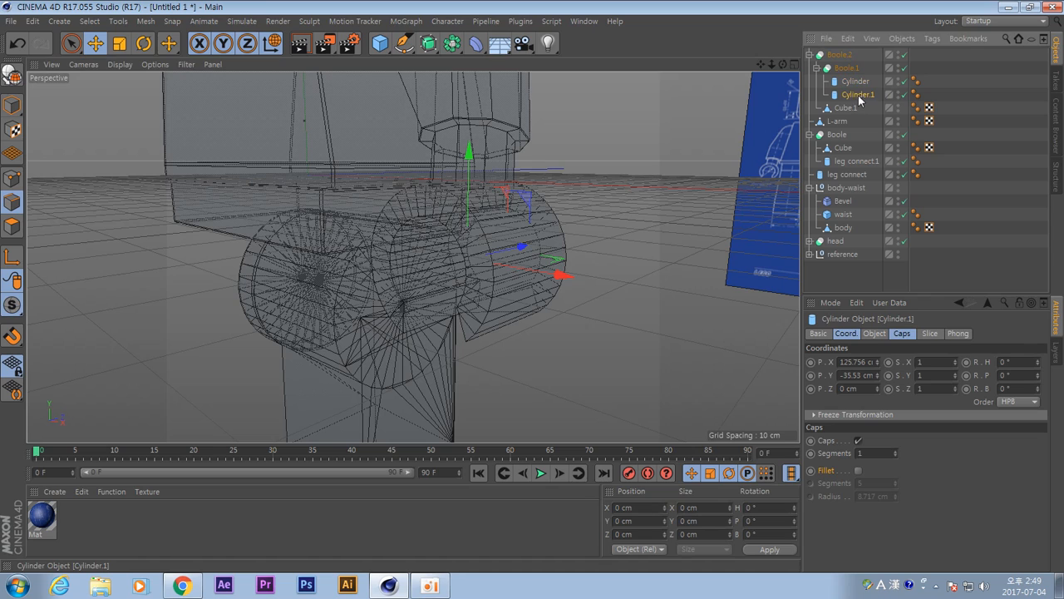
left_click(859, 470)
mouse_move(895, 484)
left_mouse_down()
mouse_move(895, 512)
mouse_move(895, 497)
left_mouse_up()
left_click_drag(519, 344, 507, 322, "alt")
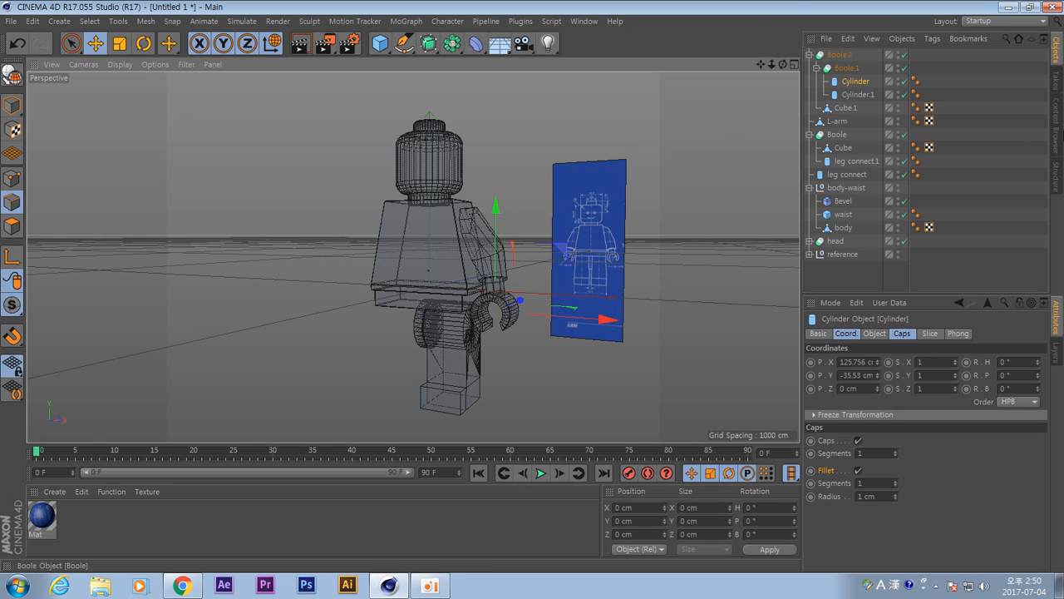
Rename the leg's Boole as L-leg and collapse its hierarchy.
left_click(857, 160)
left_click(846, 148)
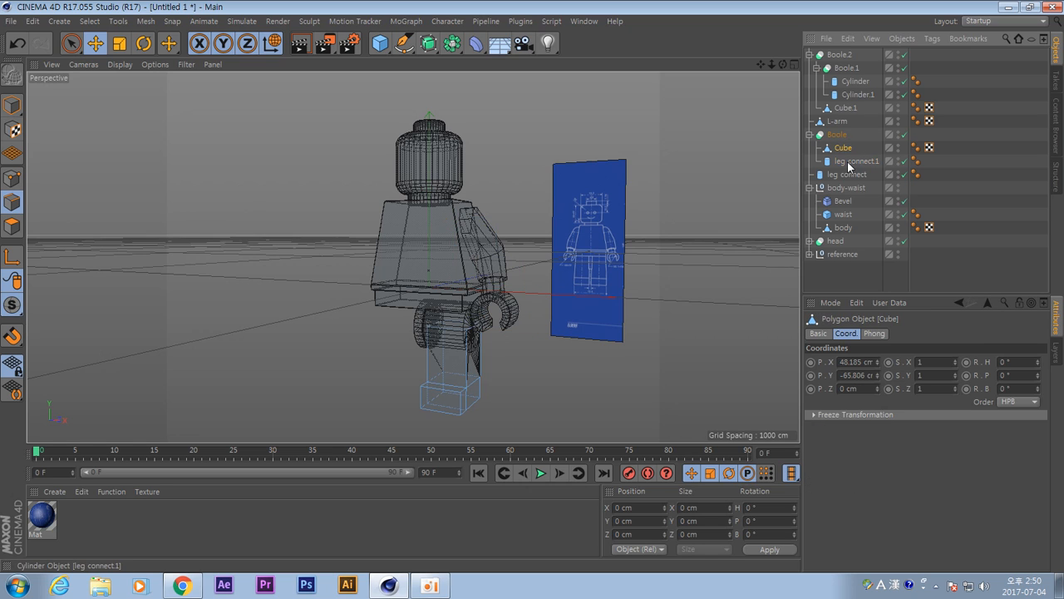
left_click(839, 135)
key("Return")
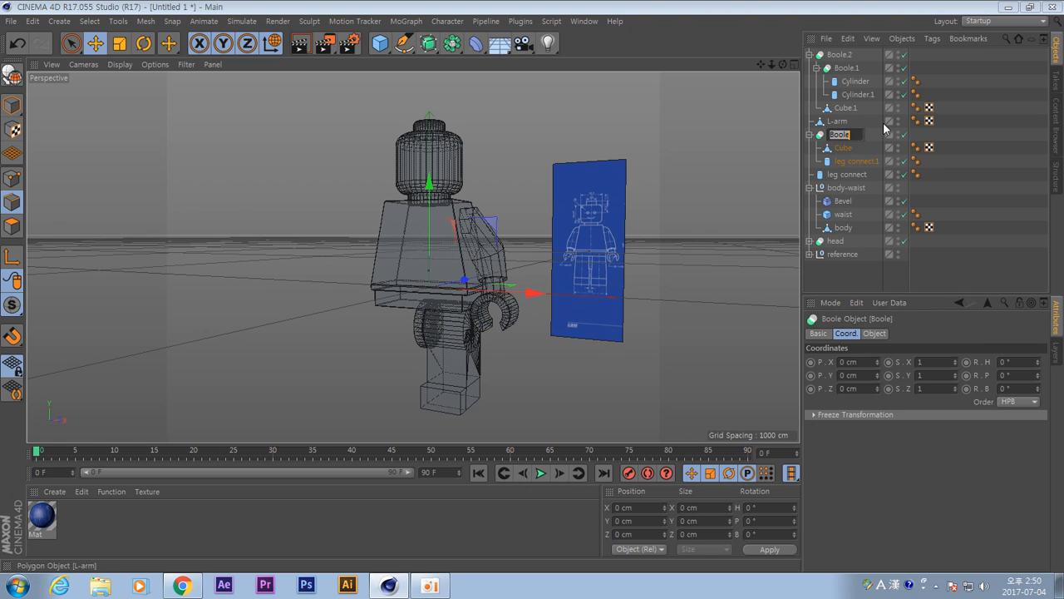
type("L-leg")
key("Return")
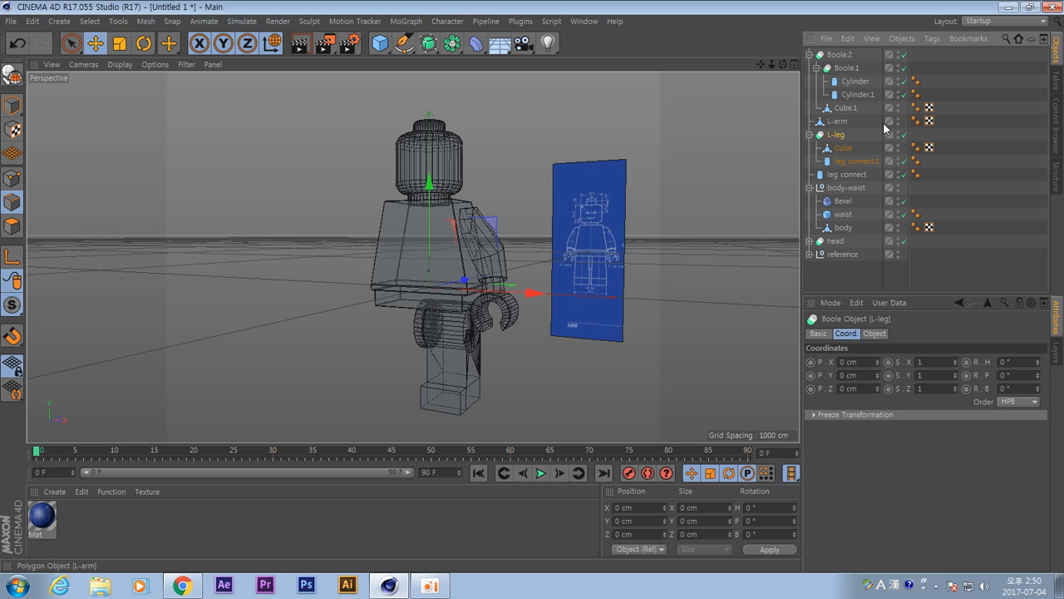
left_click(811, 135)
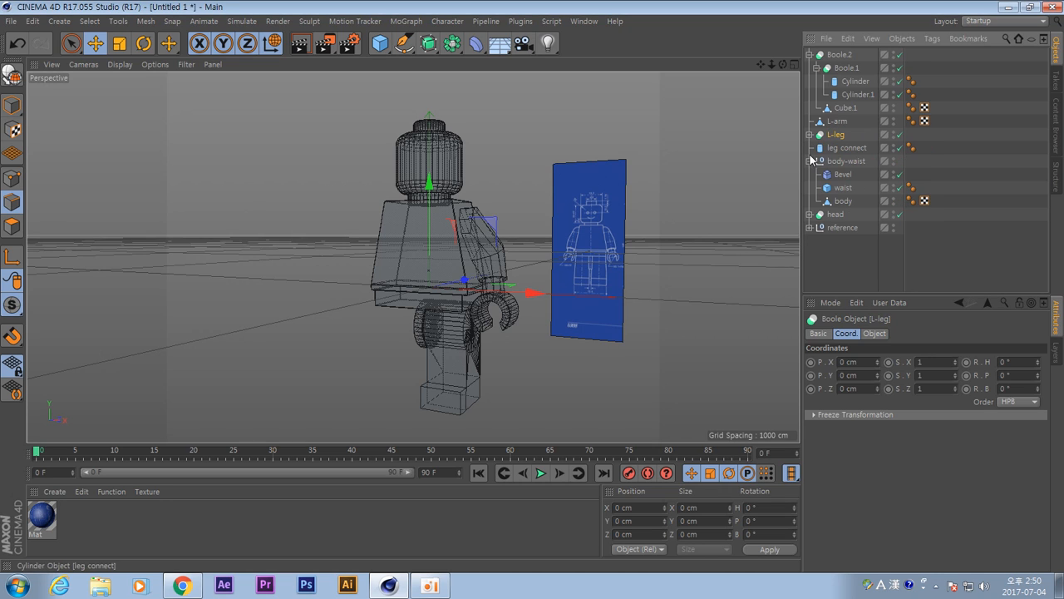
Collapse the body-waist group and the hand's Boole.1 and Boole.2 hierarchies.
left_click(845, 148)
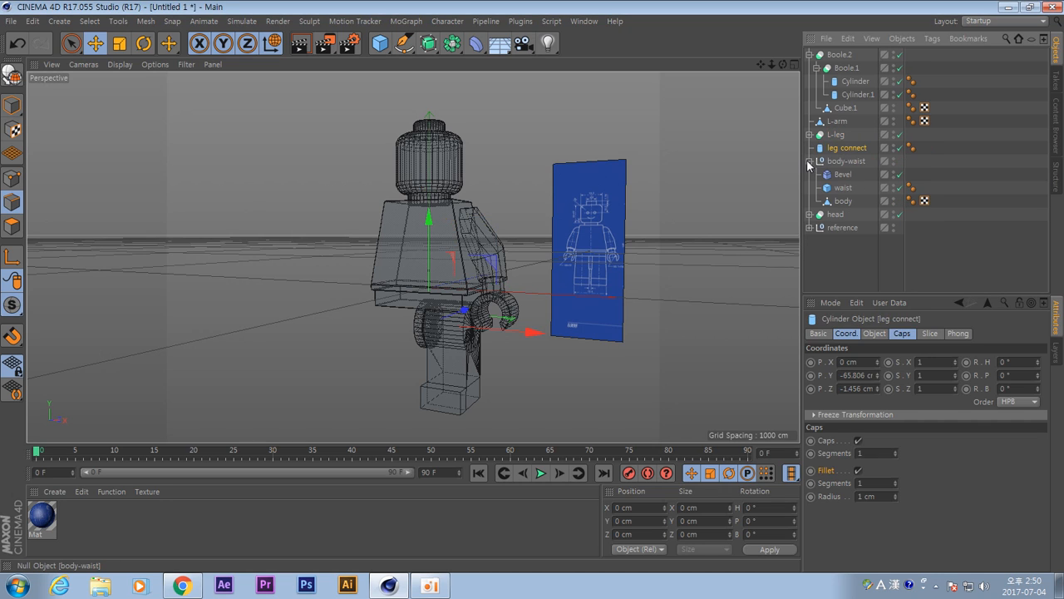
left_click(811, 161)
left_click(838, 111)
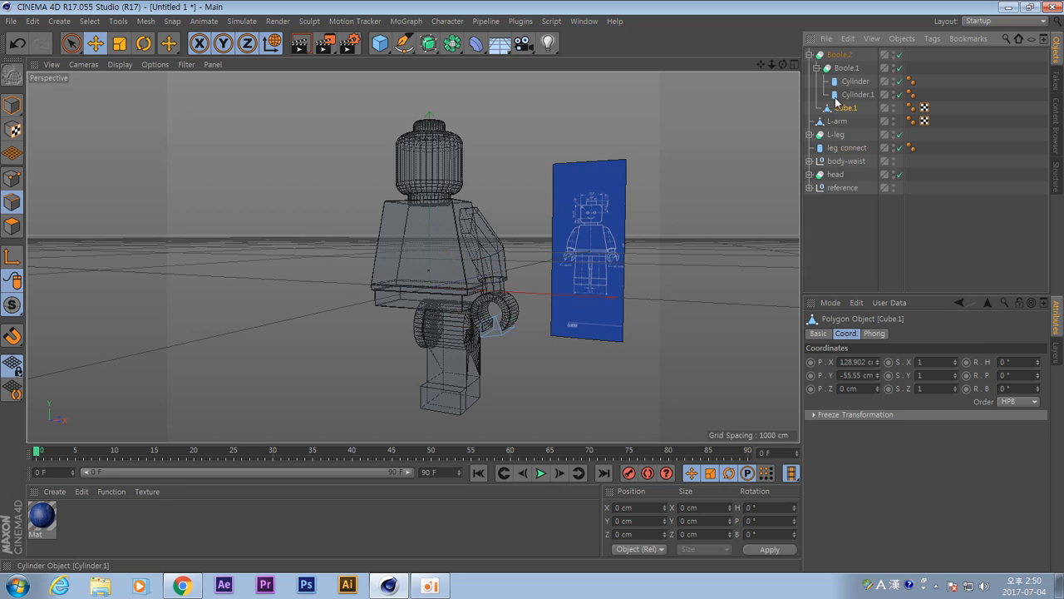
left_click(844, 69)
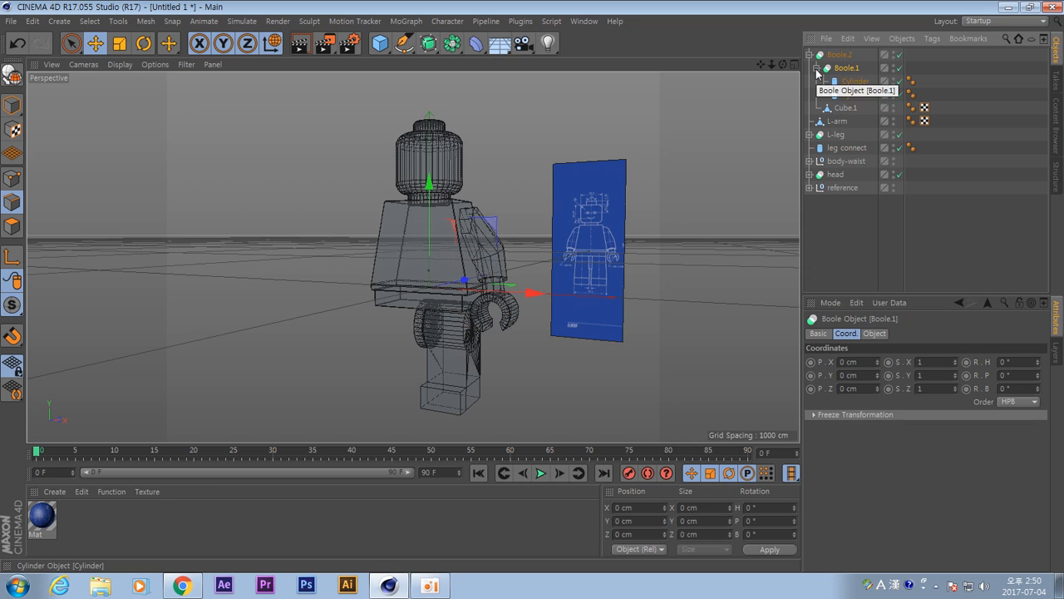
left_click(816, 70)
left_click(809, 54)
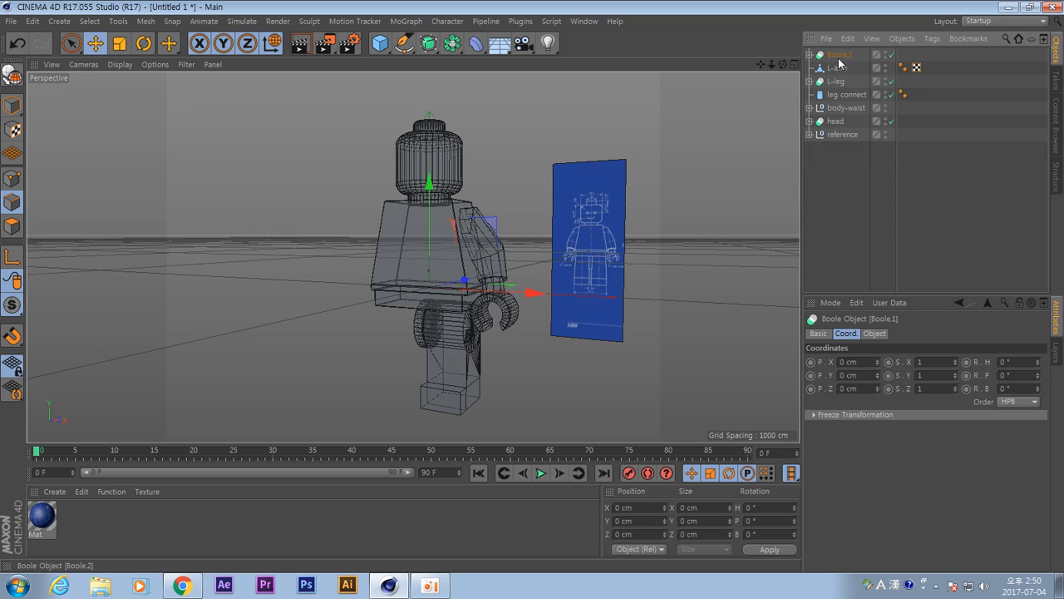
Rename the hand's Boole.2 as L-hand.
double_click(838, 55)
type("hand")
key("Return")
double_click(836, 55)
type("L-")
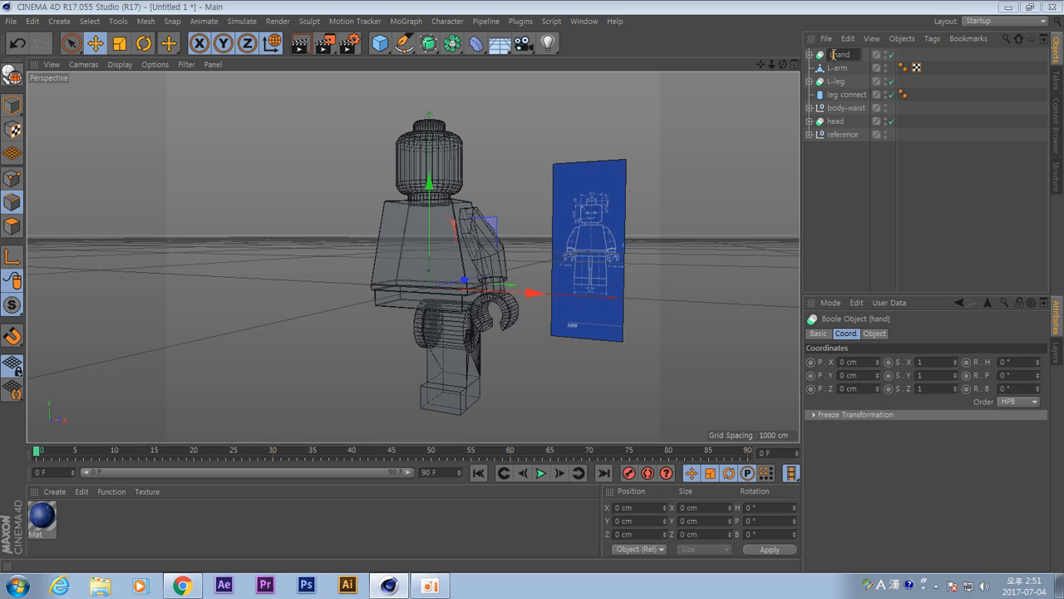
key("Return")
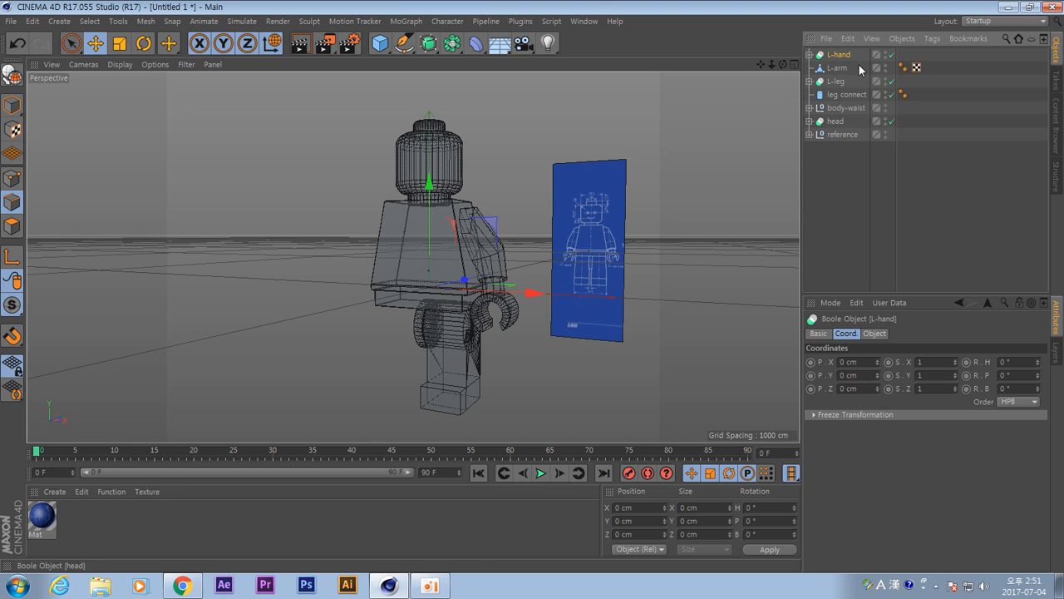
left_click_drag(551, 359, 663, 347, "alt")
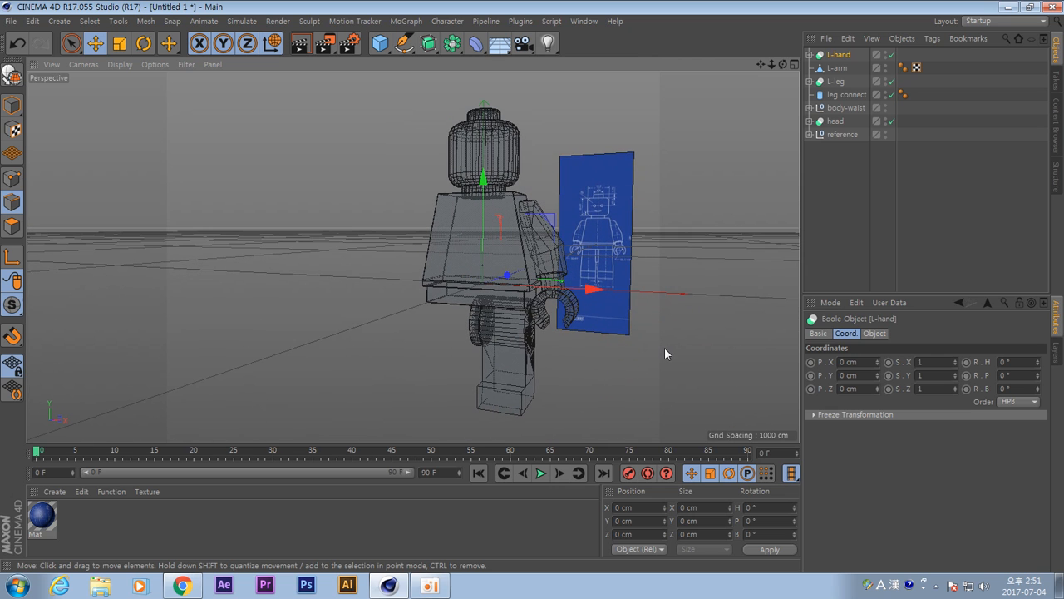